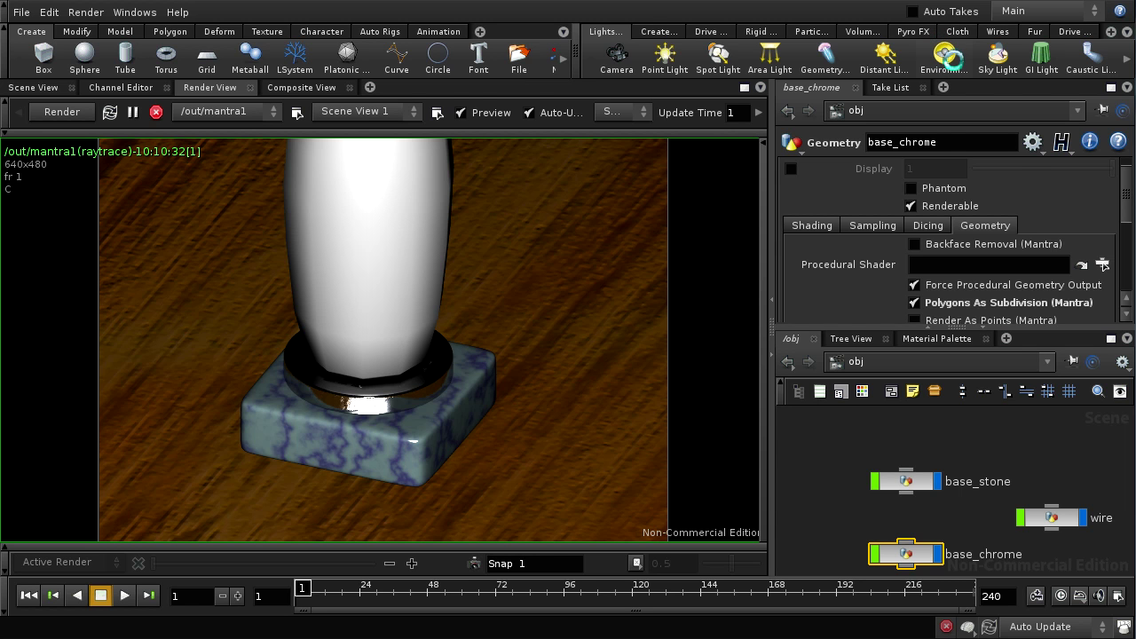
Step: Add an environment light to the scene and use sky.jpg from $HIP/img as its environment map
{"action": "left_click", "coordinate": [948, 56]}
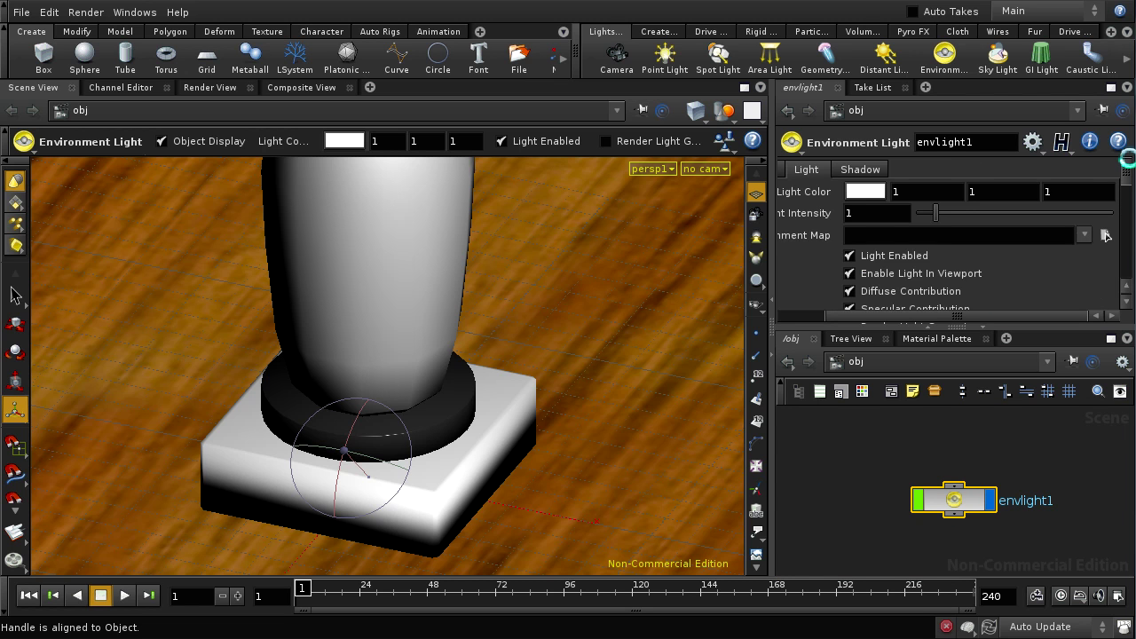
{"action": "left_click", "coordinate": [1106, 234]}
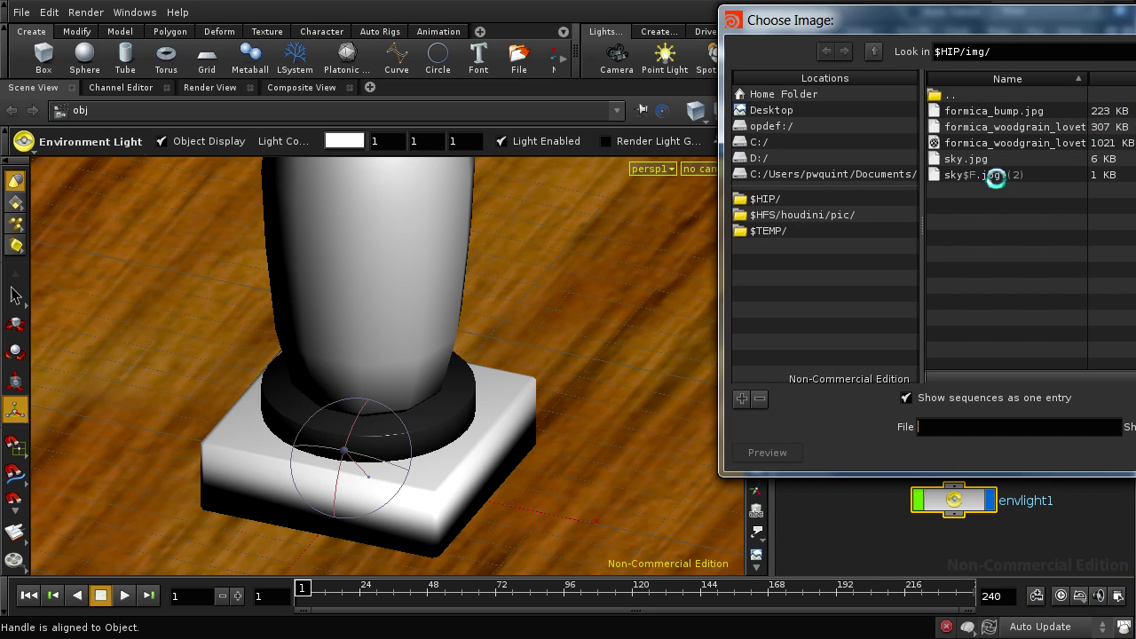
{"action": "left_click", "coordinate": [977, 159]}
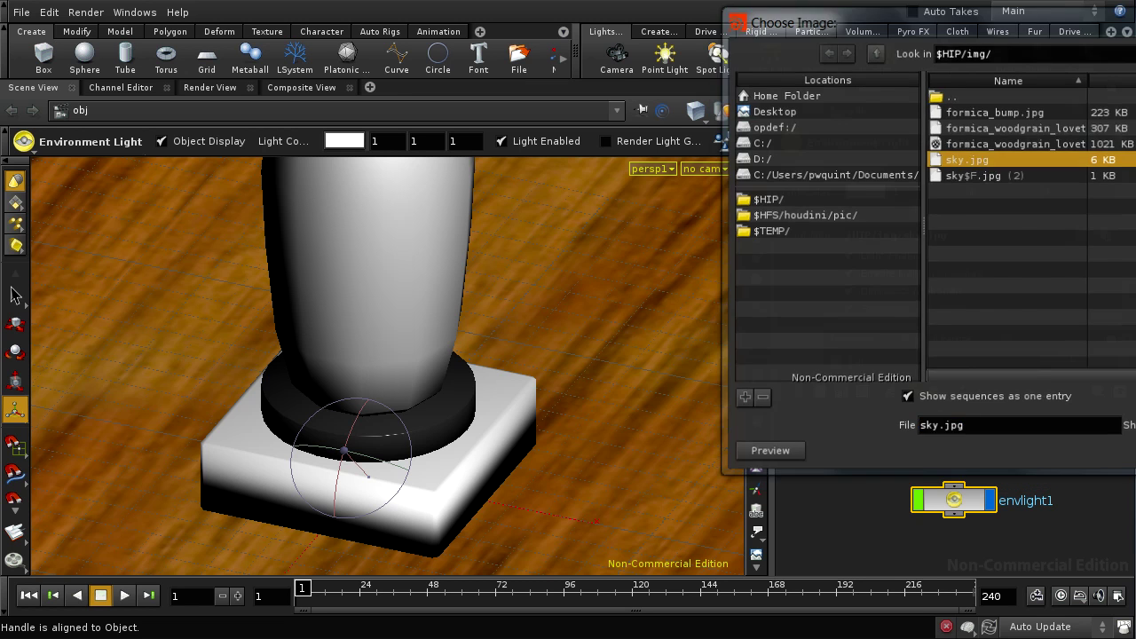
{"action": "key", "text": "Return"}
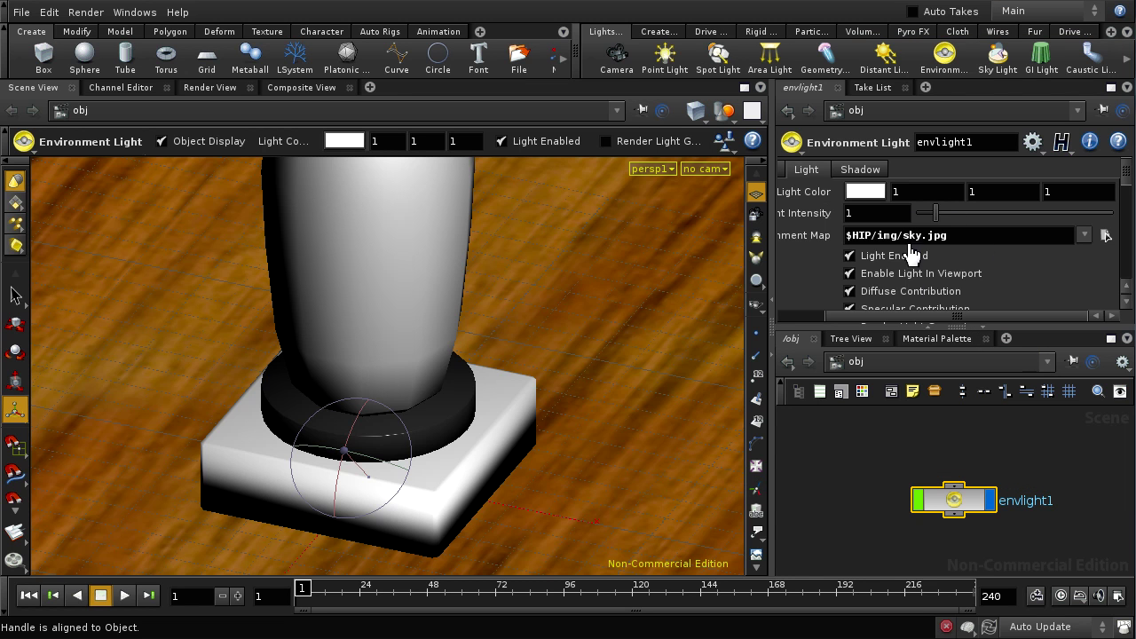
Step: Set the environment light's rendering mode to Ray Tracing Background and render the scene to check it
{"action": "left_click_drag", "start_coordinate": [1132, 185], "coordinate": [1130, 224]}
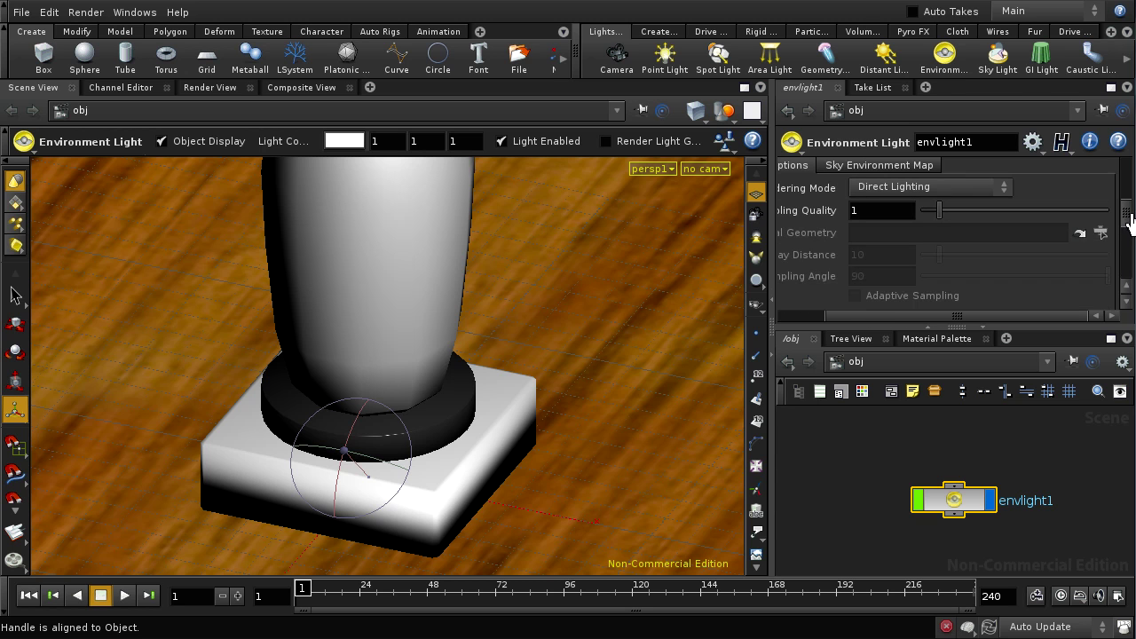
{"action": "left_click_drag", "start_coordinate": [883, 316], "coordinate": [850, 326]}
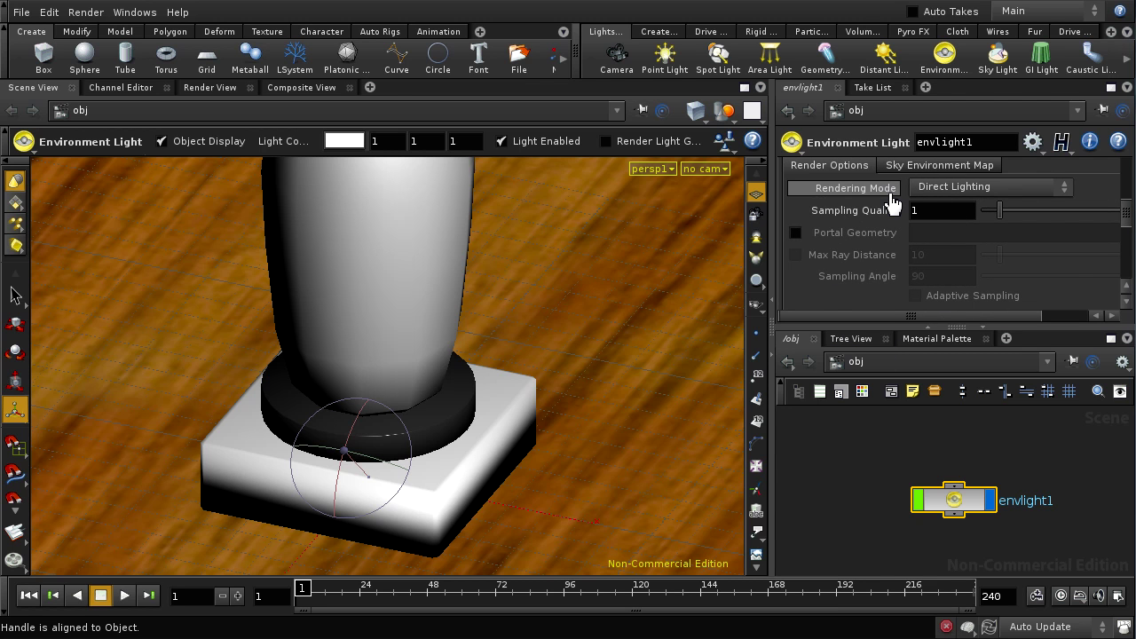
{"action": "left_click", "coordinate": [997, 193]}
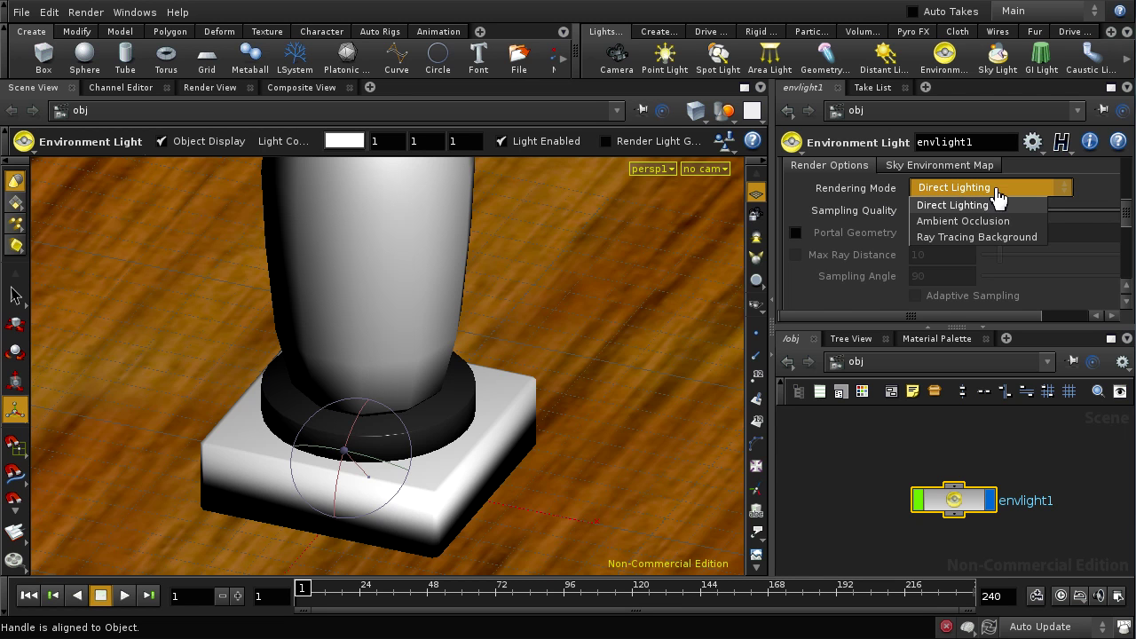
{"action": "left_click", "coordinate": [1000, 237]}
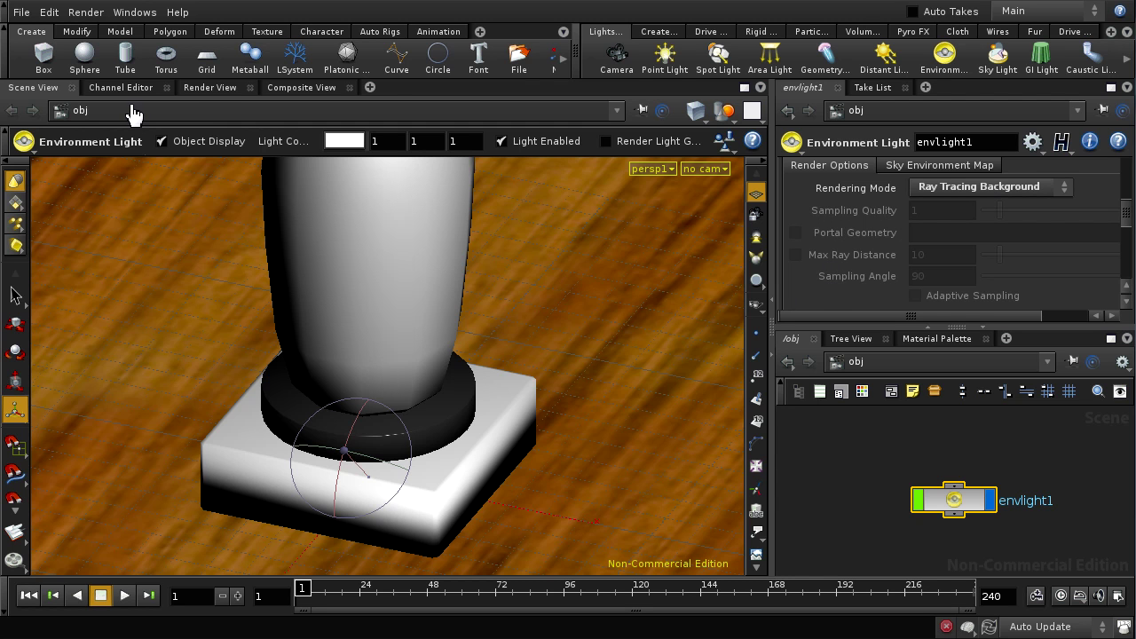
{"action": "left_click", "coordinate": [212, 88]}
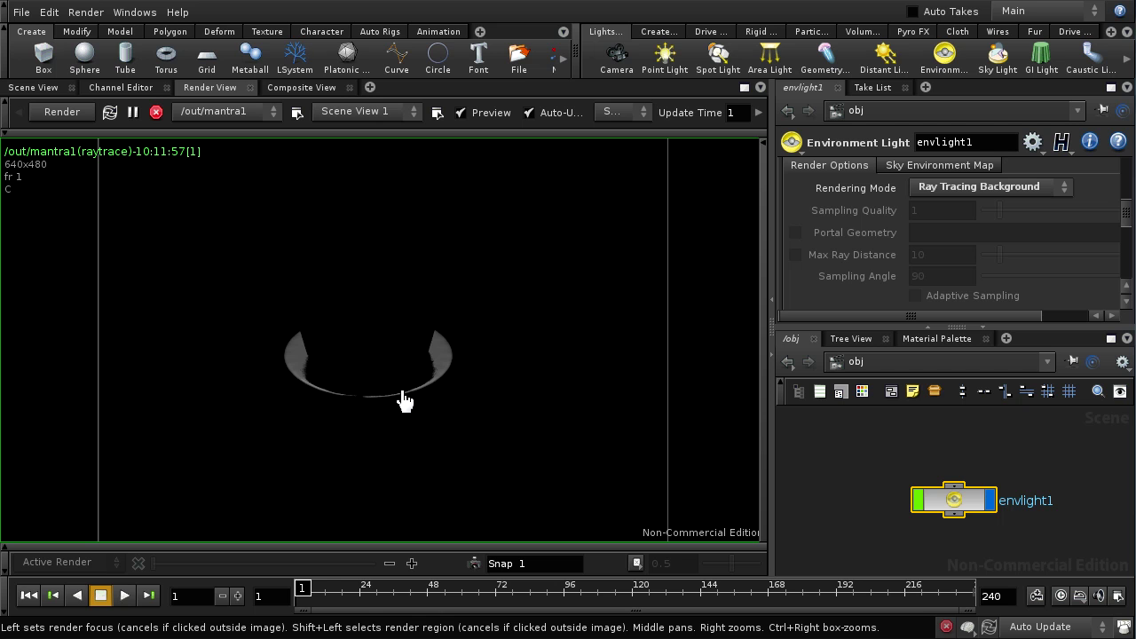
Step: Add a distant light looking down on the whole lamp from above and render the result
{"action": "left_click", "coordinate": [27, 88]}
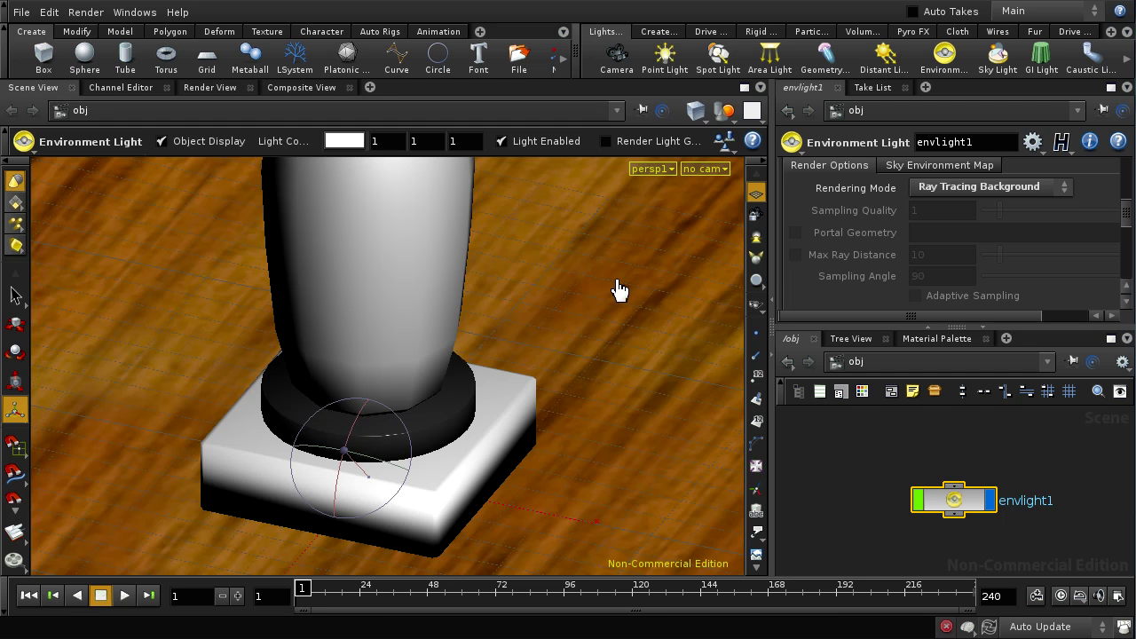
{"action": "key", "text": "Escape"}
{"action": "left_click_drag", "start_coordinate": [616, 280], "coordinate": [521, 470]}
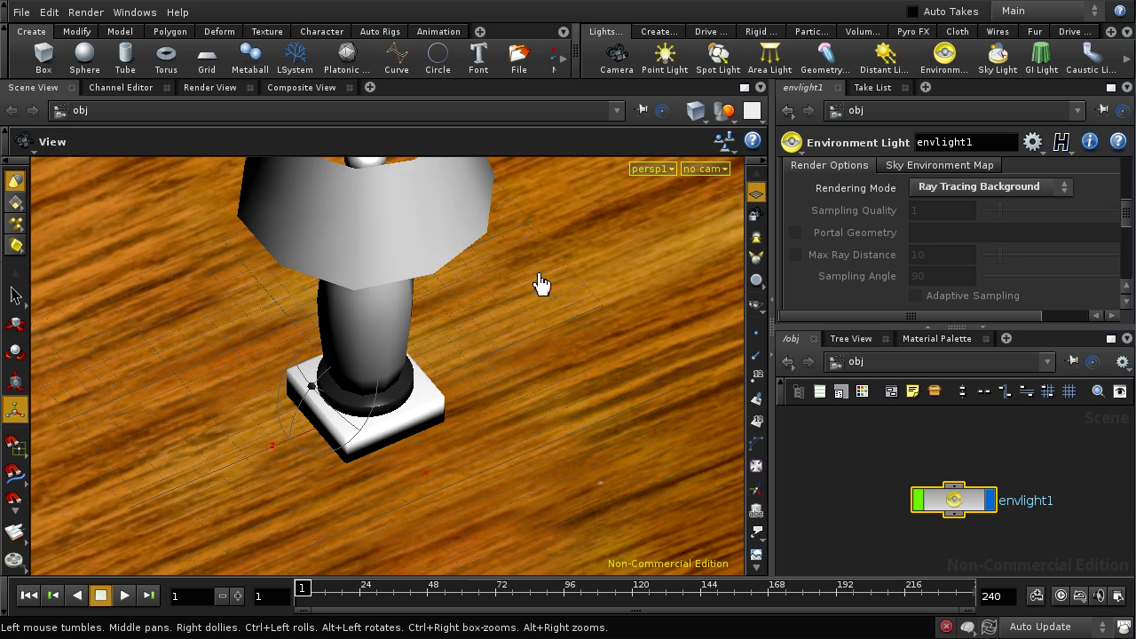
{"action": "left_click_drag", "start_coordinate": [540, 283], "coordinate": [545, 385]}
{"action": "key", "text": "Return"}
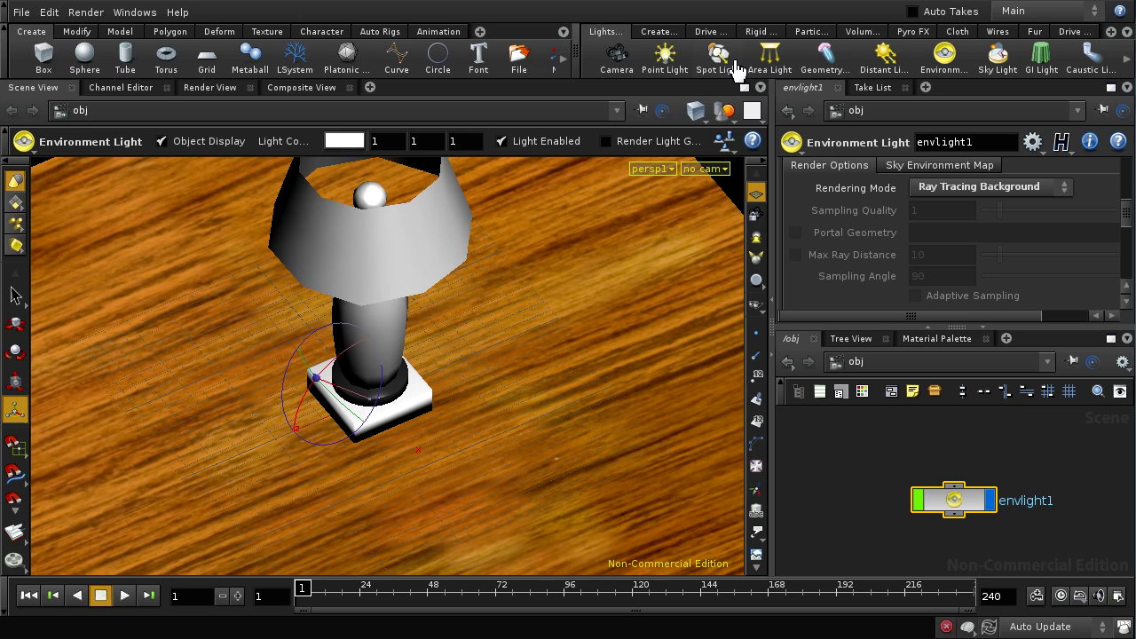
{"action": "left_click", "coordinate": [894, 62]}
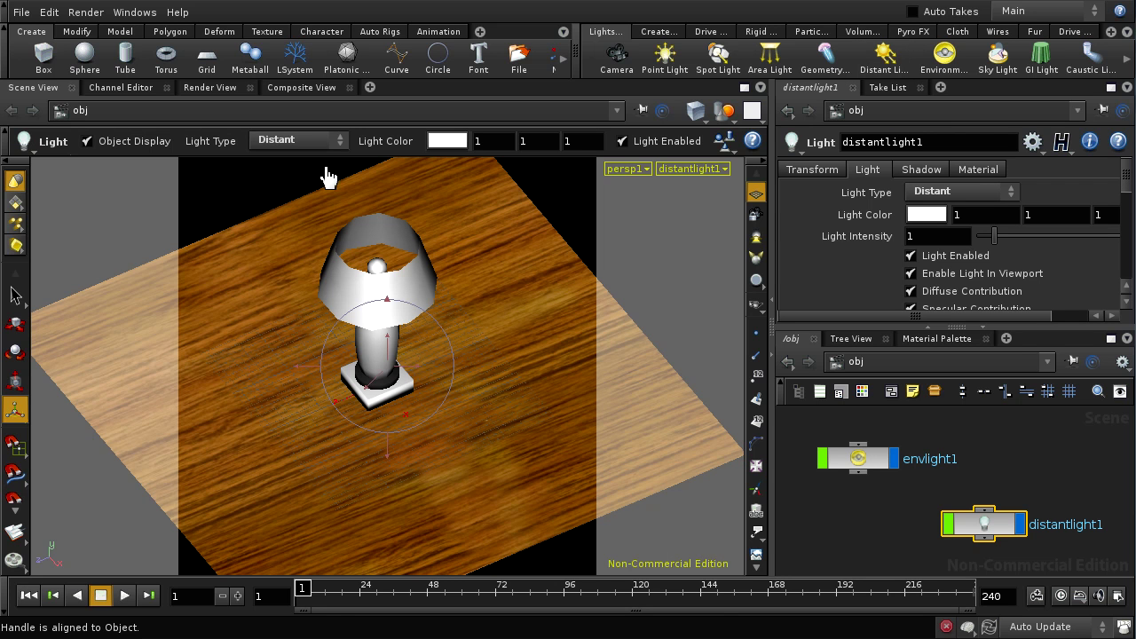
{"action": "left_click", "coordinate": [210, 88]}
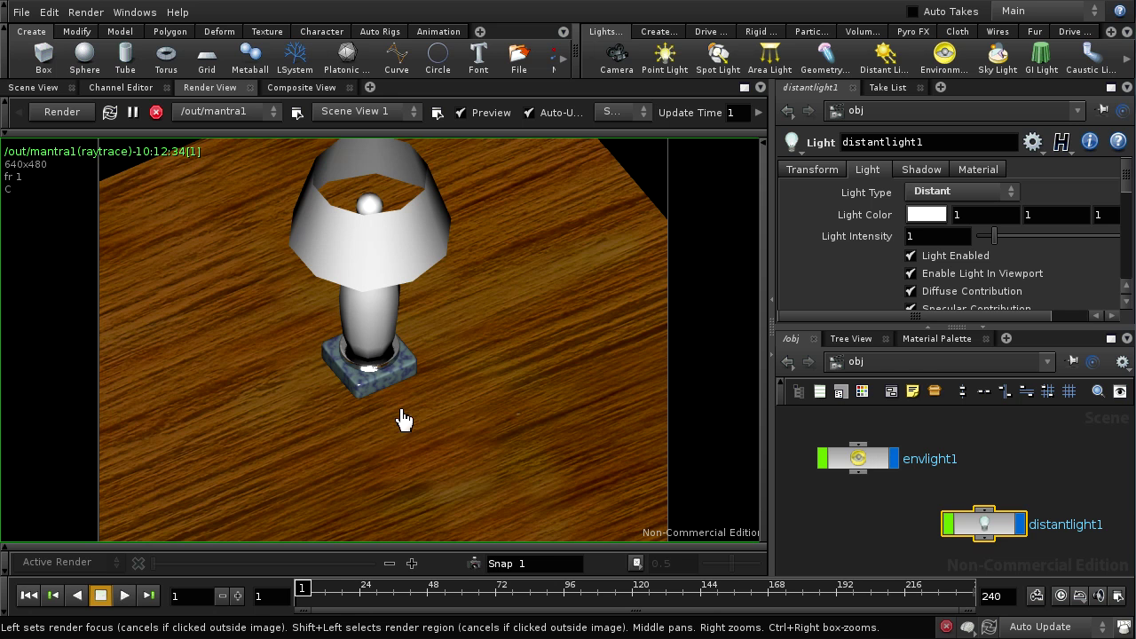
Step: Frame the lamp's base up close in the scene and render it to examine the chrome ring's reflections
{"action": "left_click", "coordinate": [35, 88]}
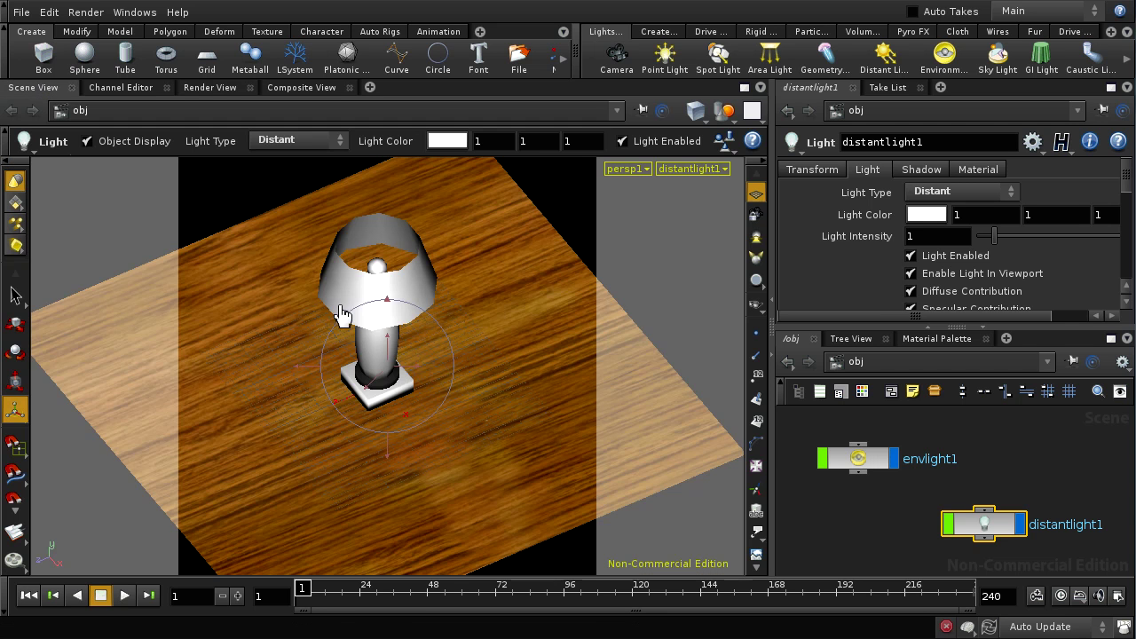
{"action": "left_click_drag", "start_coordinate": [405, 385], "coordinate": [431, 371]}
{"action": "key", "text": "Escape"}
{"action": "right_click_drag", "start_coordinate": [444, 399], "coordinate": [477, 211]}
{"action": "middle_click_drag", "start_coordinate": [500, 426], "coordinate": [520, 414]}
{"action": "key", "text": "Return"}
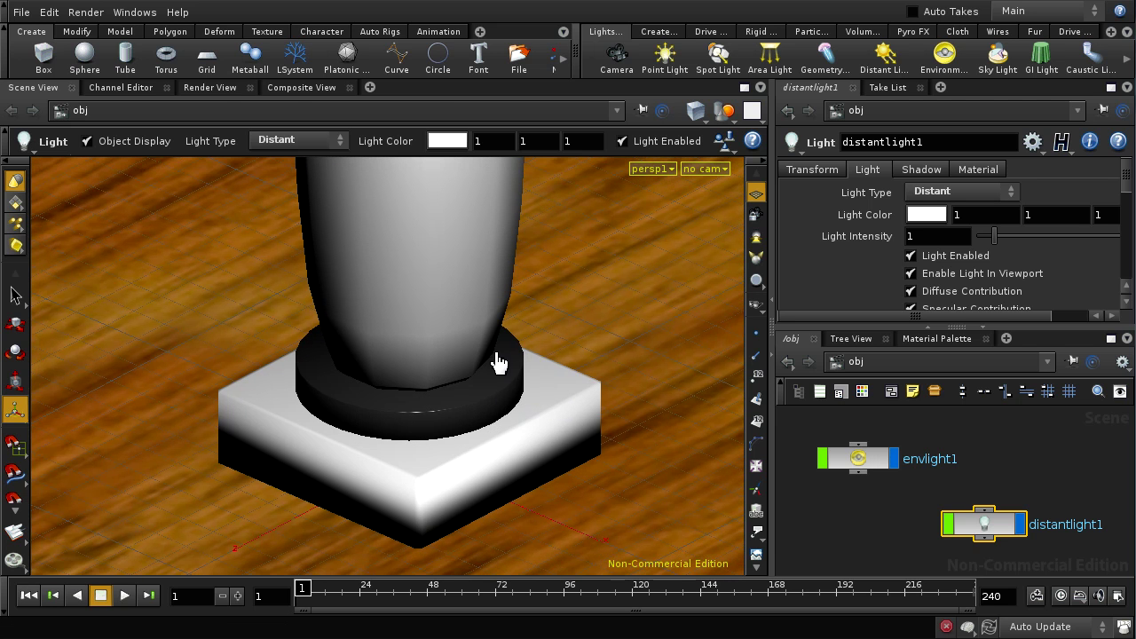
{"action": "left_click", "coordinate": [213, 88]}
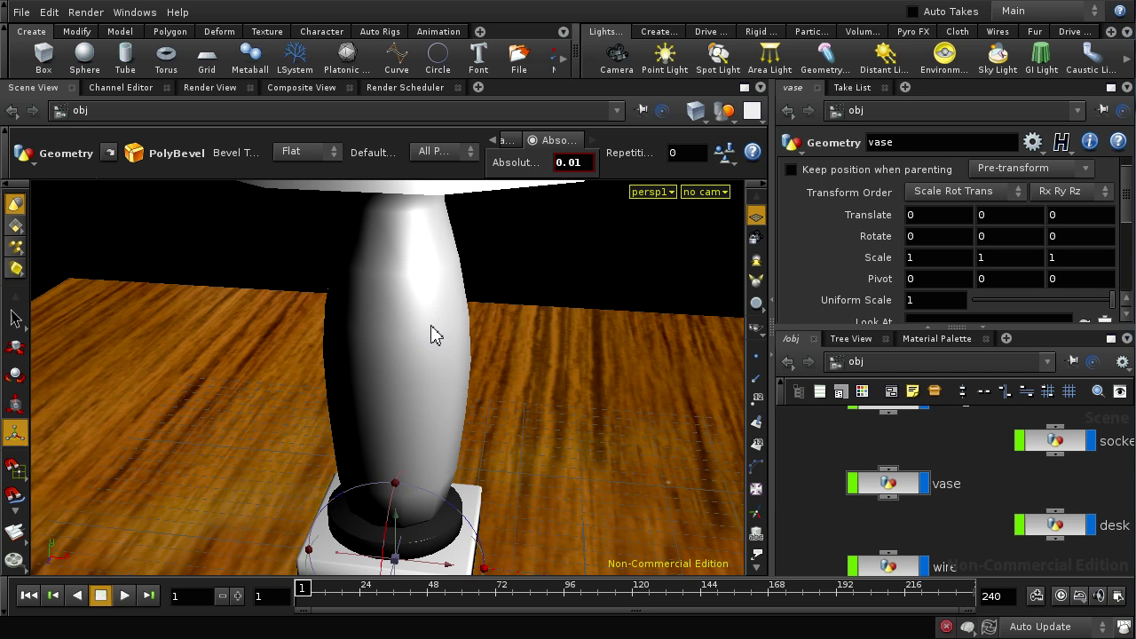
Step: Create a Mantra Surface material in the shop network and name it glass
{"action": "left_click", "coordinate": [861, 365]}
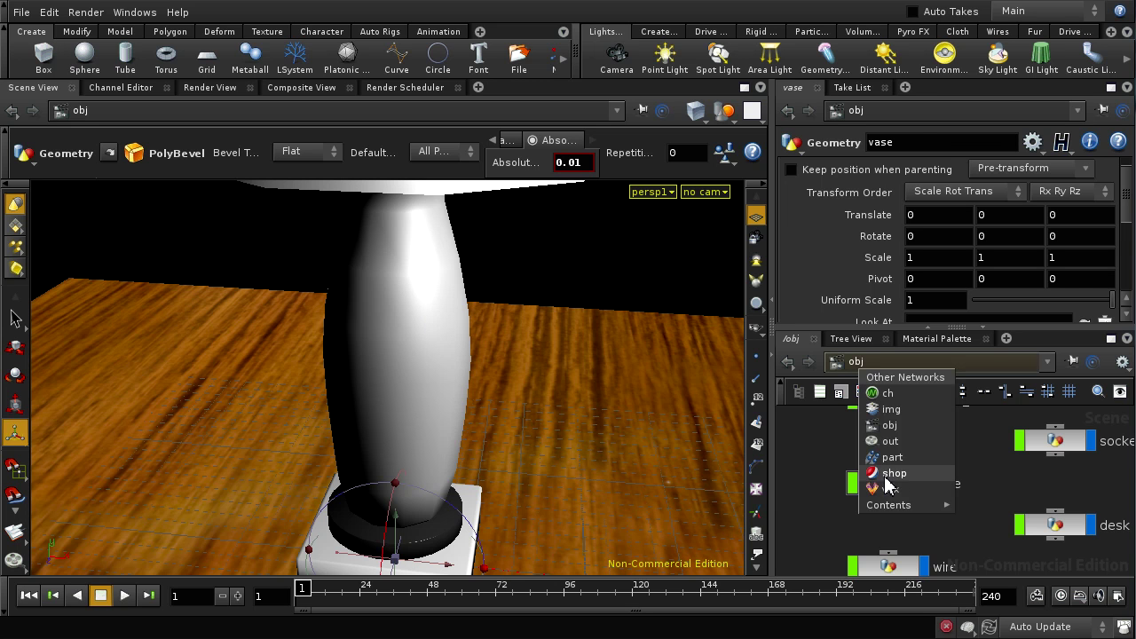
{"action": "left_click", "coordinate": [891, 473]}
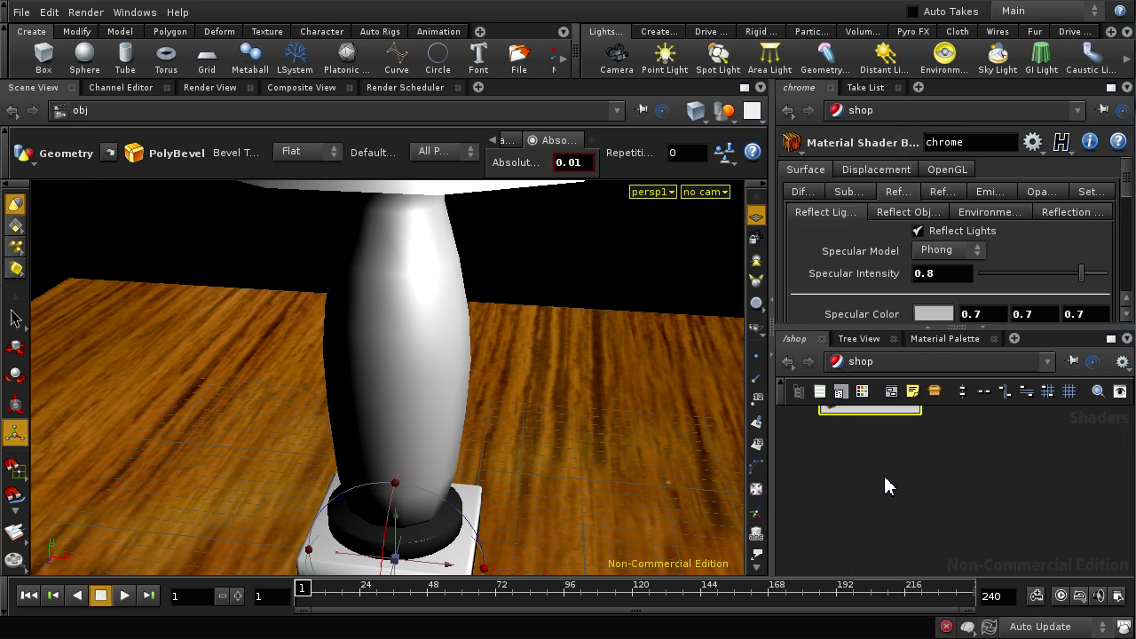
{"action": "left_click", "coordinate": [946, 339]}
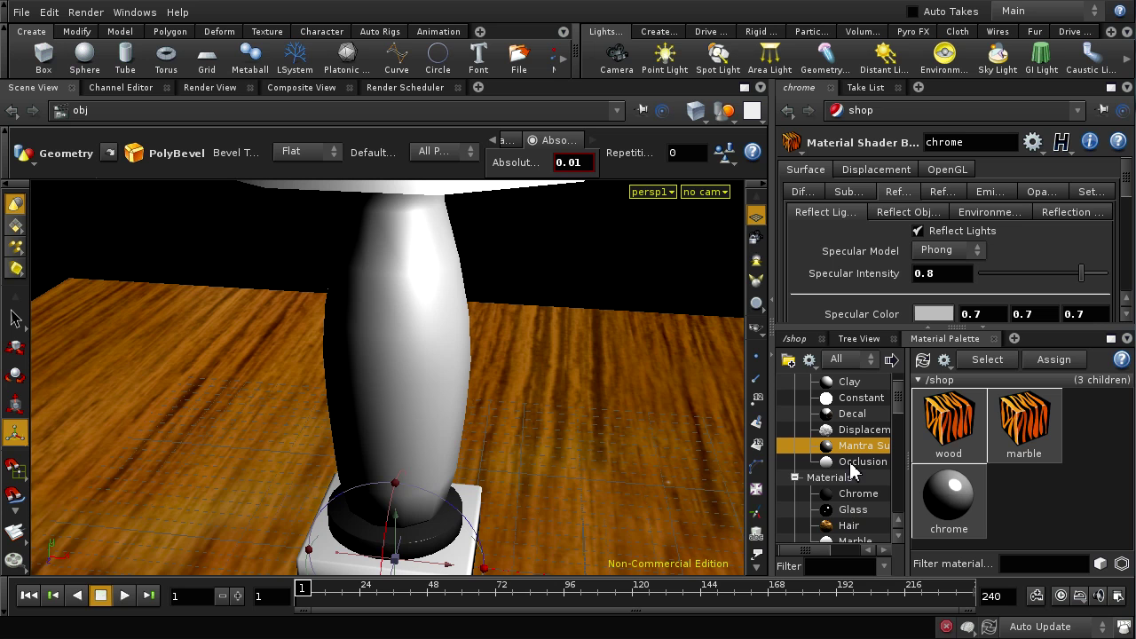
{"action": "left_click_drag", "start_coordinate": [850, 444], "coordinate": [1041, 533]}
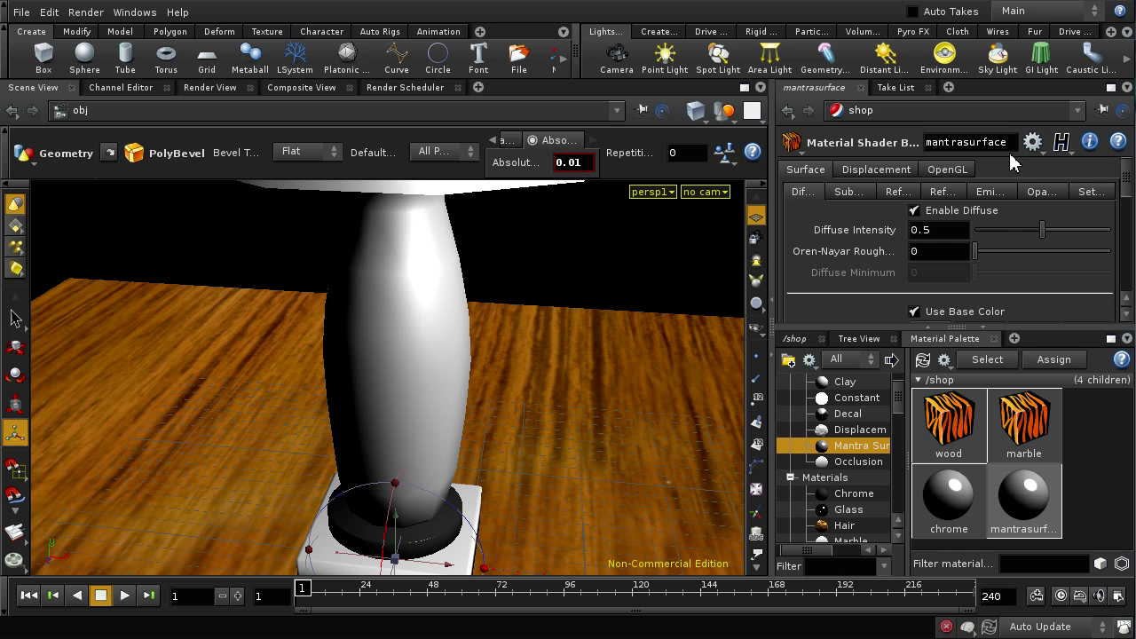
{"action": "left_click_drag", "start_coordinate": [1005, 142], "coordinate": [881, 152]}
{"action": "type", "text": "glass"}
Step: Set the glass material's diffuse intensity to 0.2 and darken its diffuse color to black
{"action": "middle_click_drag", "start_coordinate": [865, 238], "coordinate": [840, 238]}
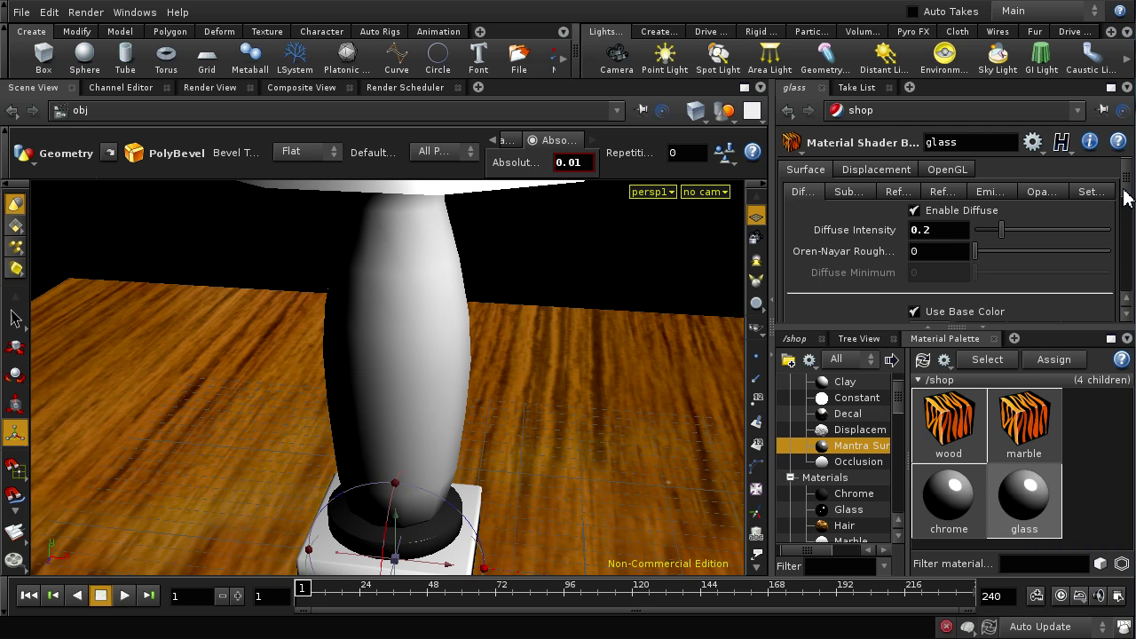
{"action": "scroll", "coordinate": [1125, 197], "scroll_direction": "down", "scroll_amount": 3}
{"action": "middle_click_drag", "start_coordinate": [859, 233], "coordinate": [796, 236]}
{"action": "scroll", "coordinate": [1130, 217], "scroll_direction": "up", "scroll_amount": 3}
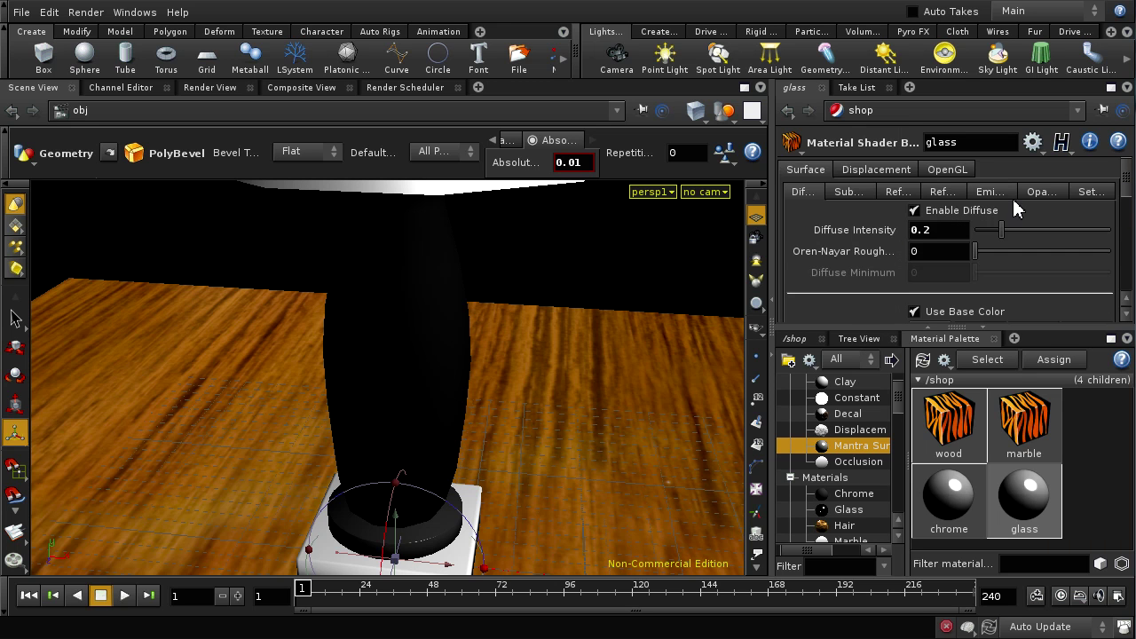
Step: Set the glass material's specular intensity to 0.8 and its specular angle to 3
{"action": "left_click", "coordinate": [896, 193]}
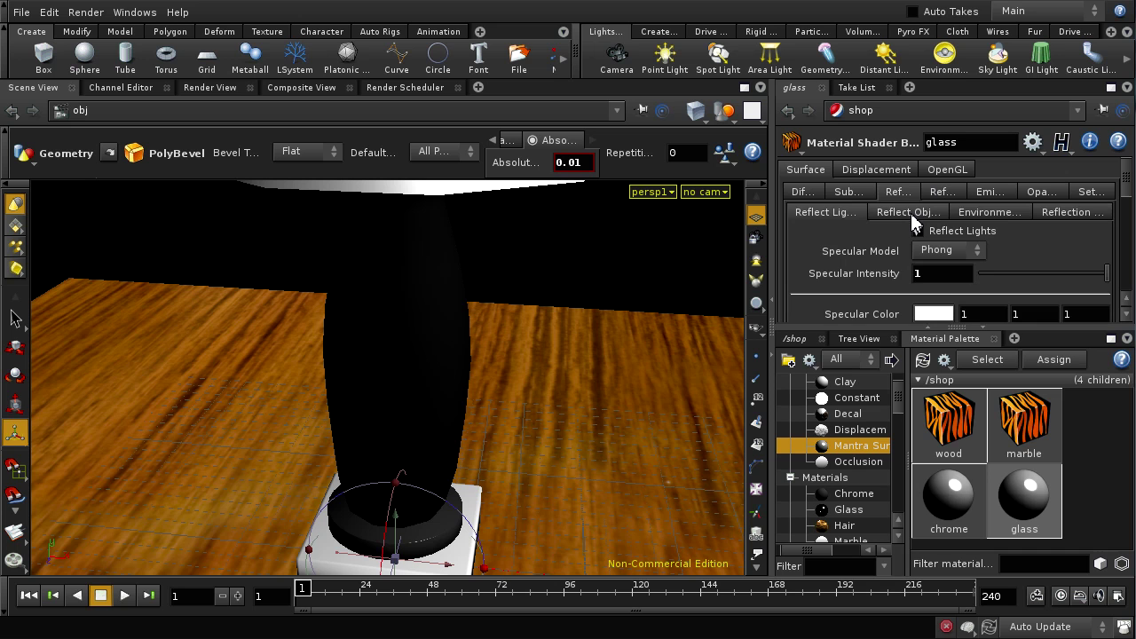
{"action": "middle_click_drag", "start_coordinate": [873, 283], "coordinate": [847, 287]}
{"action": "scroll", "coordinate": [1130, 195], "scroll_direction": "down", "scroll_amount": 3}
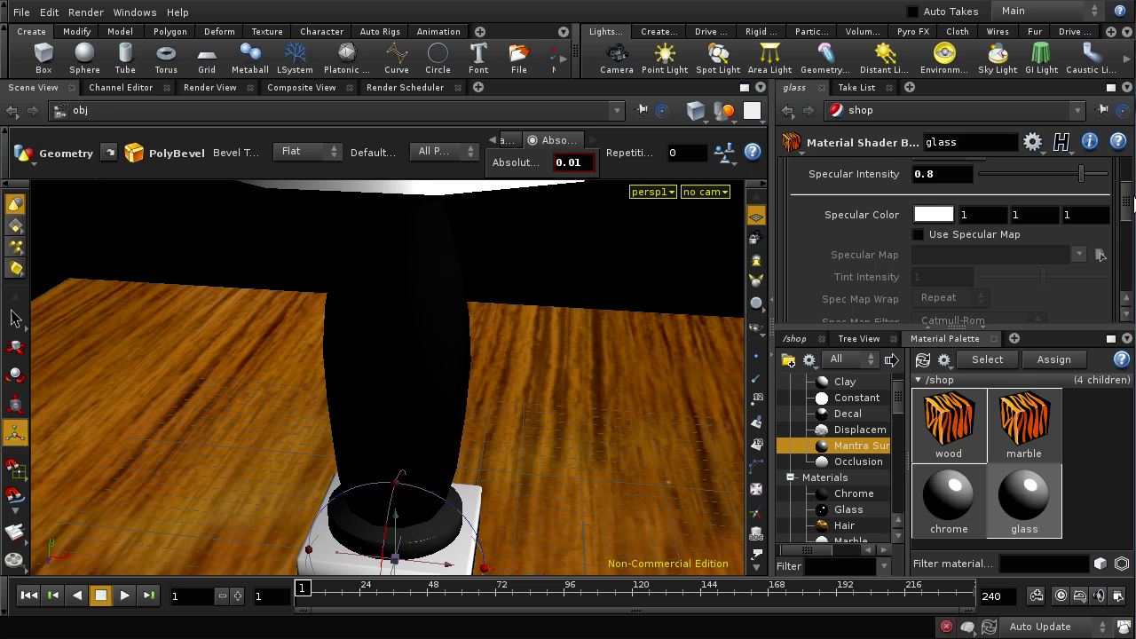
{"action": "scroll", "coordinate": [1131, 206], "scroll_direction": "down", "scroll_amount": 4}
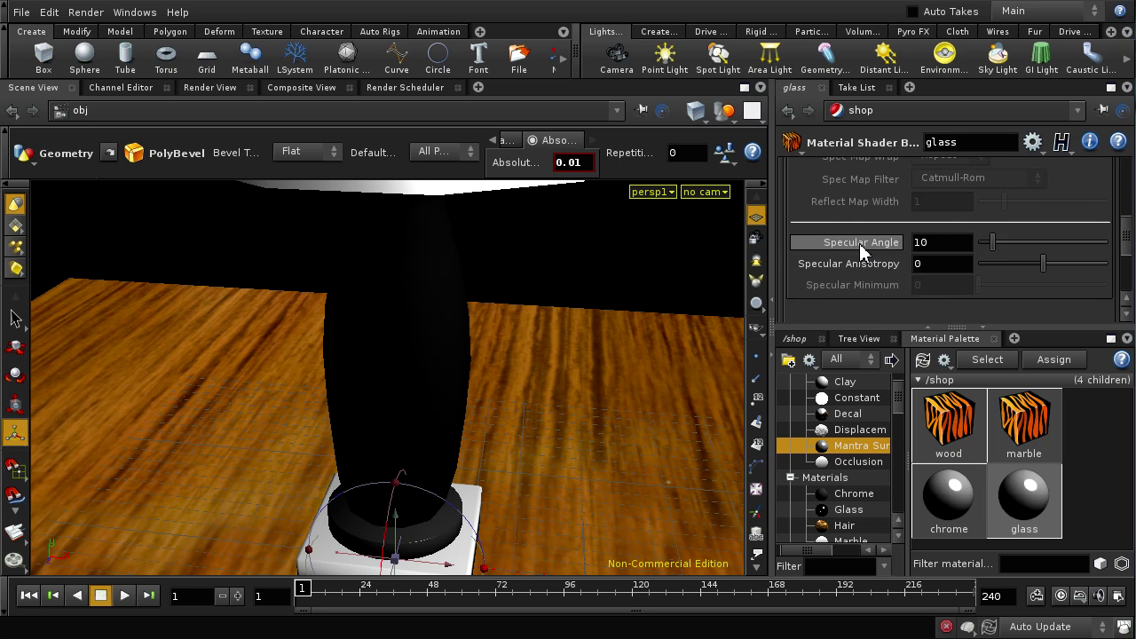
{"action": "middle_click_drag", "start_coordinate": [859, 251], "coordinate": [794, 231]}
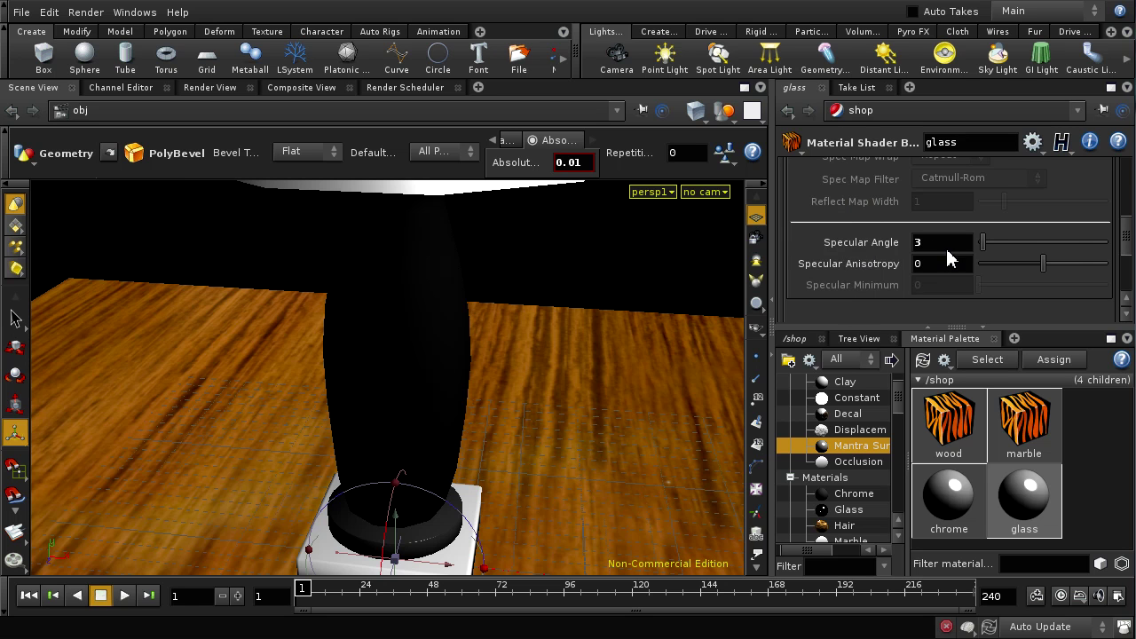
Step: Enable object reflections on the glass material with a reflection quality of 0.1
{"action": "left_click_drag", "start_coordinate": [1129, 257], "coordinate": [1129, 216]}
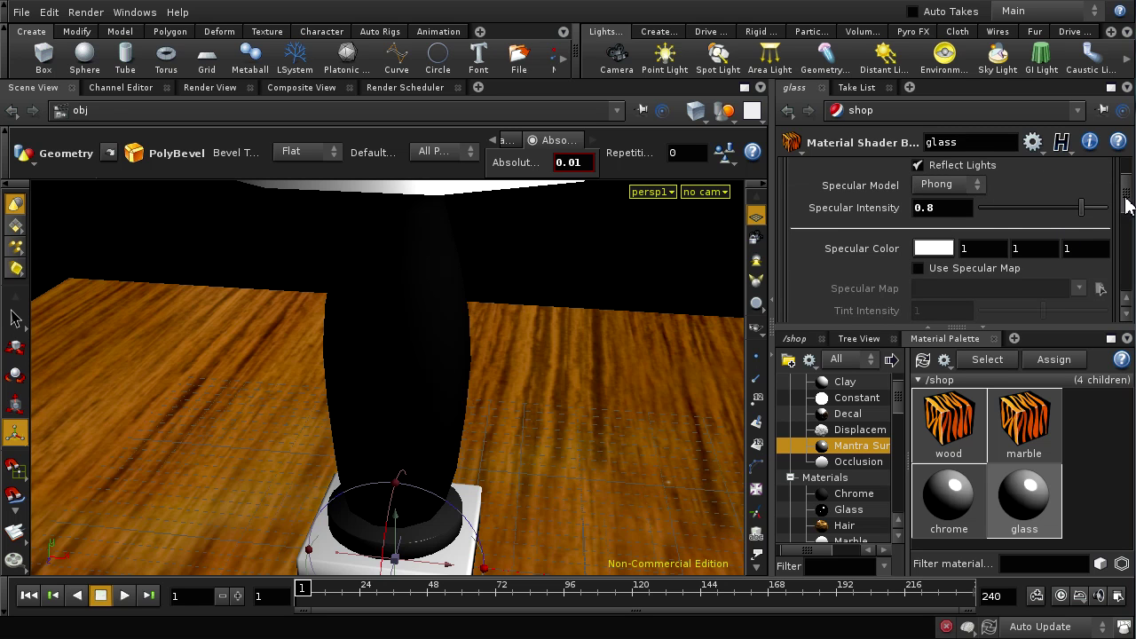
{"action": "scroll", "coordinate": [1127, 205], "scroll_direction": "up", "scroll_amount": 2}
{"action": "left_click", "coordinate": [906, 212]}
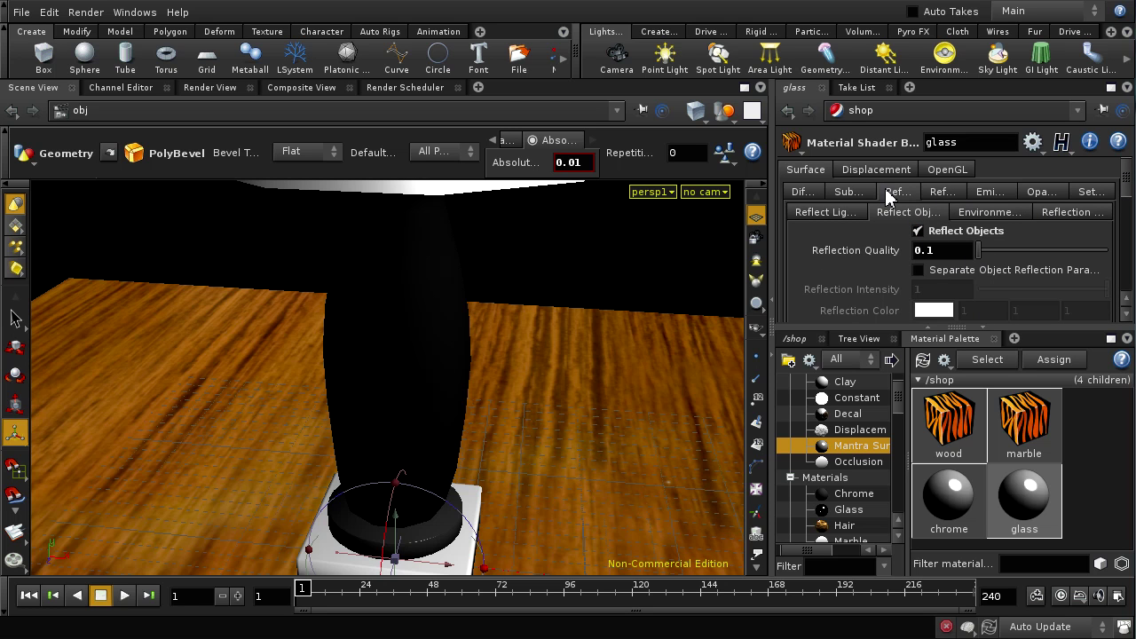
Step: Set the glass material's inside IOR to 1.4 and enable refractions
{"action": "left_click", "coordinate": [945, 196]}
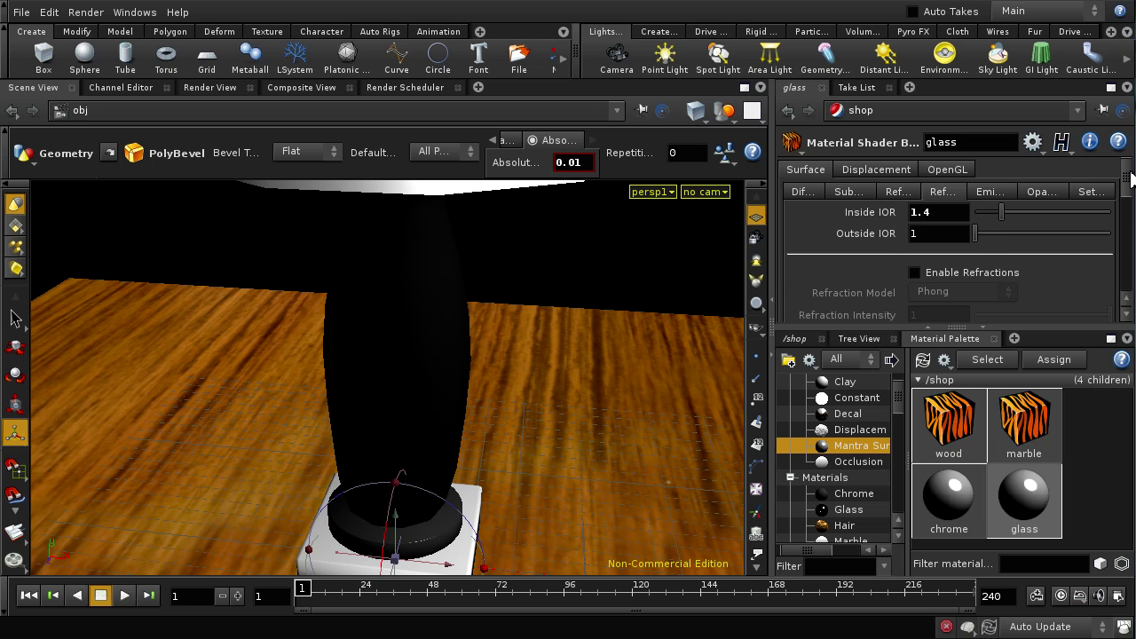
{"action": "scroll", "coordinate": [1130, 178], "scroll_direction": "down", "scroll_amount": 1}
{"action": "scroll", "coordinate": [1129, 174], "scroll_direction": "up", "scroll_amount": 1}
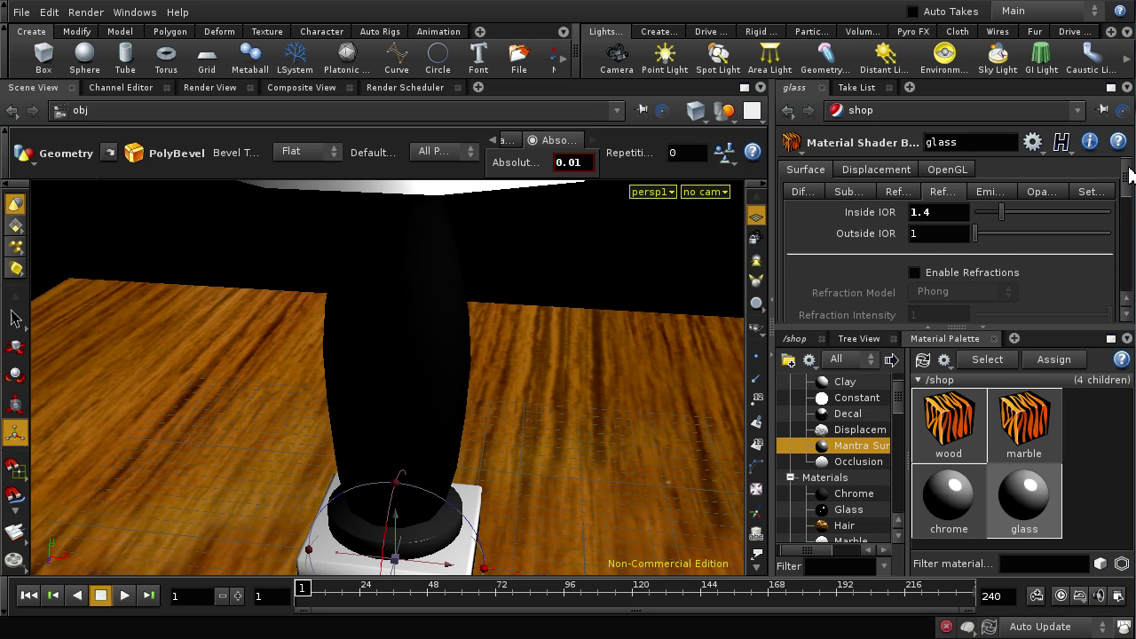
{"action": "left_click", "coordinate": [913, 273]}
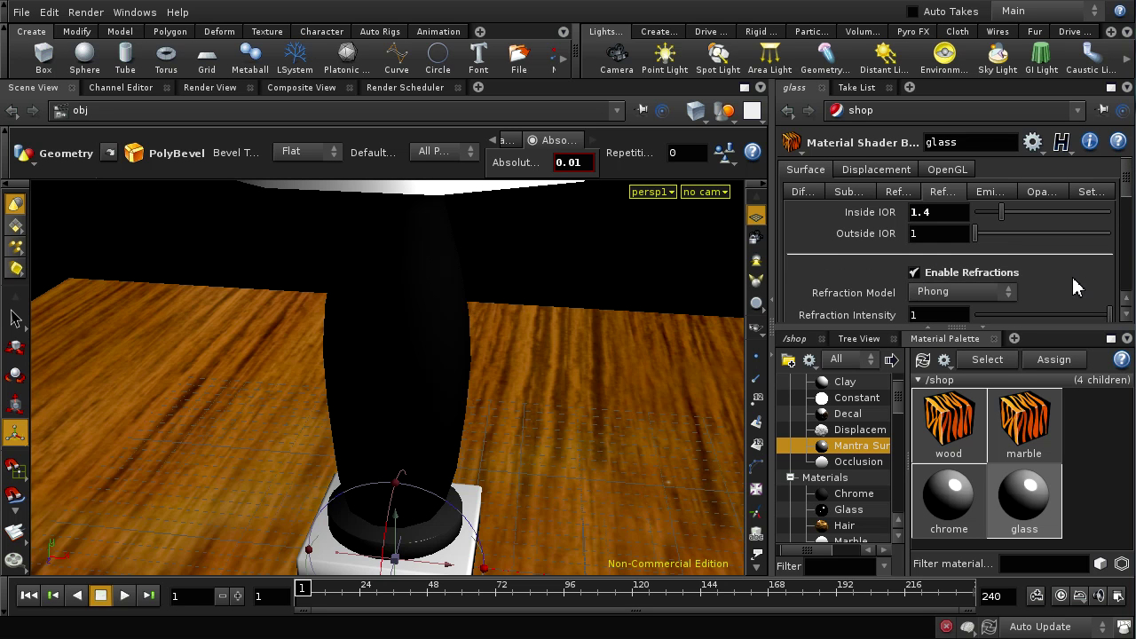
Step: Set the glass material's refraction intensity to 0.8 and its refraction minimum to 0.1
{"action": "middle_click_drag", "start_coordinate": [844, 321], "coordinate": [819, 327]}
{"action": "left_click_drag", "start_coordinate": [1131, 200], "coordinate": [1129, 235]}
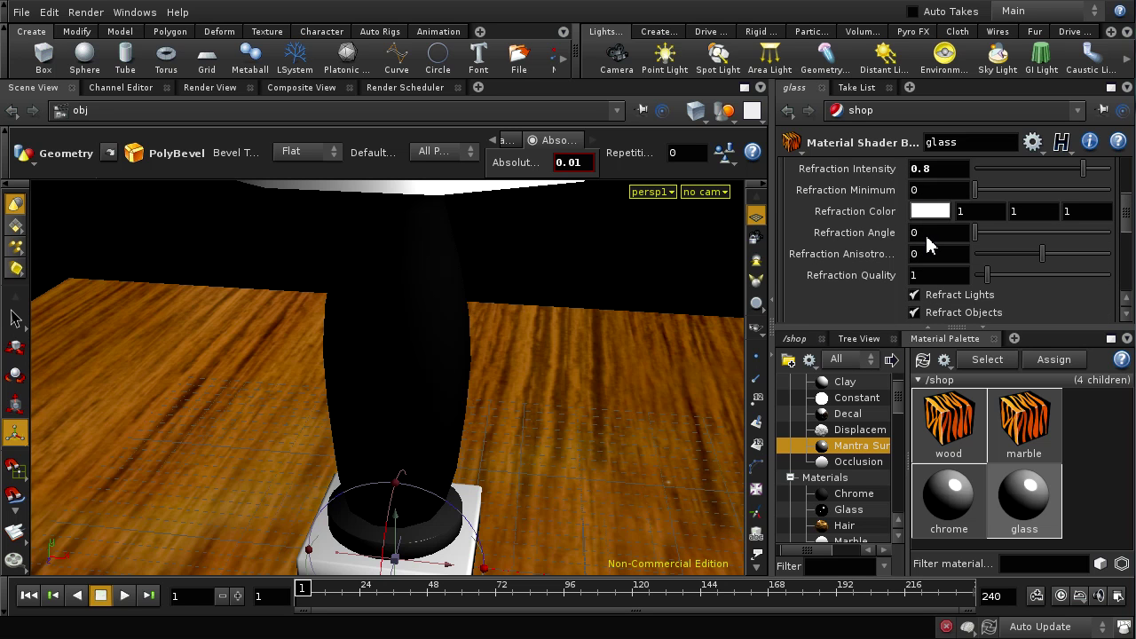
{"action": "middle_click", "coordinate": [887, 190]}
{"action": "middle_click_drag", "start_coordinate": [892, 197], "coordinate": [917, 206]}
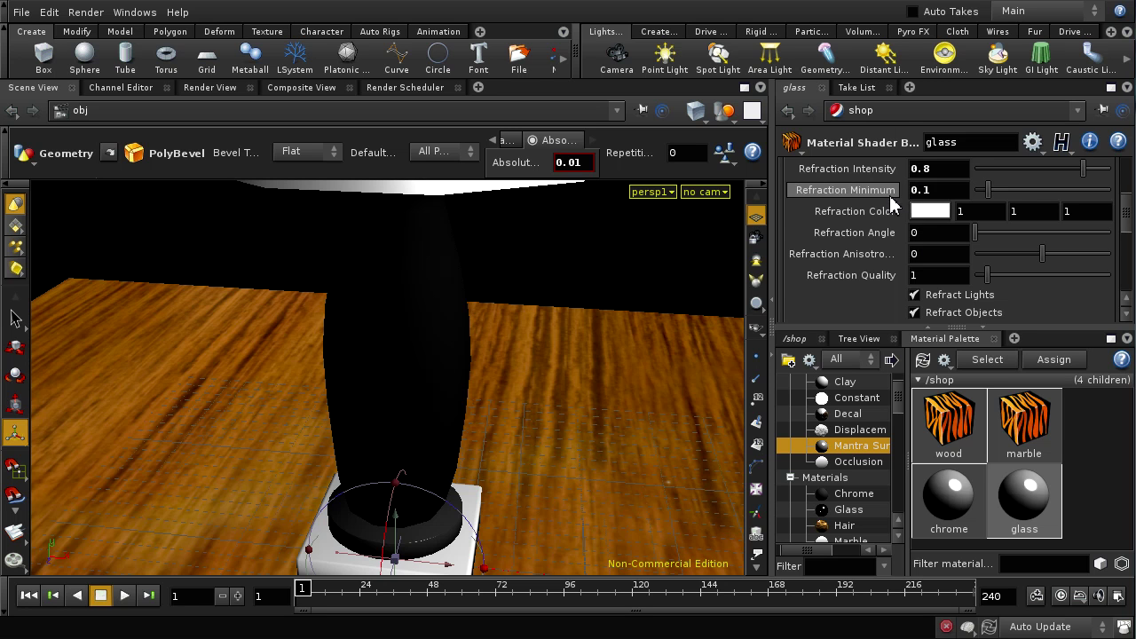
{"action": "mouse_move", "coordinate": [1125, 232]}
{"action": "left_mouse_down"}
{"action": "mouse_move", "coordinate": [1132, 271]}
{"action": "mouse_move", "coordinate": [1131, 233]}
{"action": "left_mouse_up"}
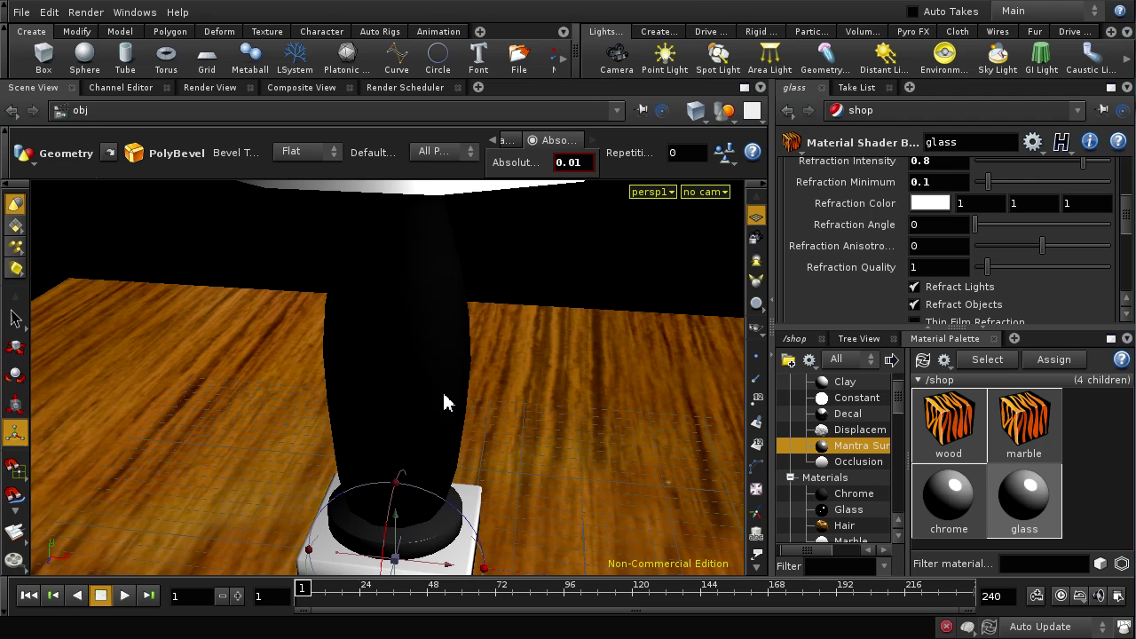
Step: Render the lamp to preview the glass material on the vase
{"action": "left_click", "coordinate": [211, 87]}
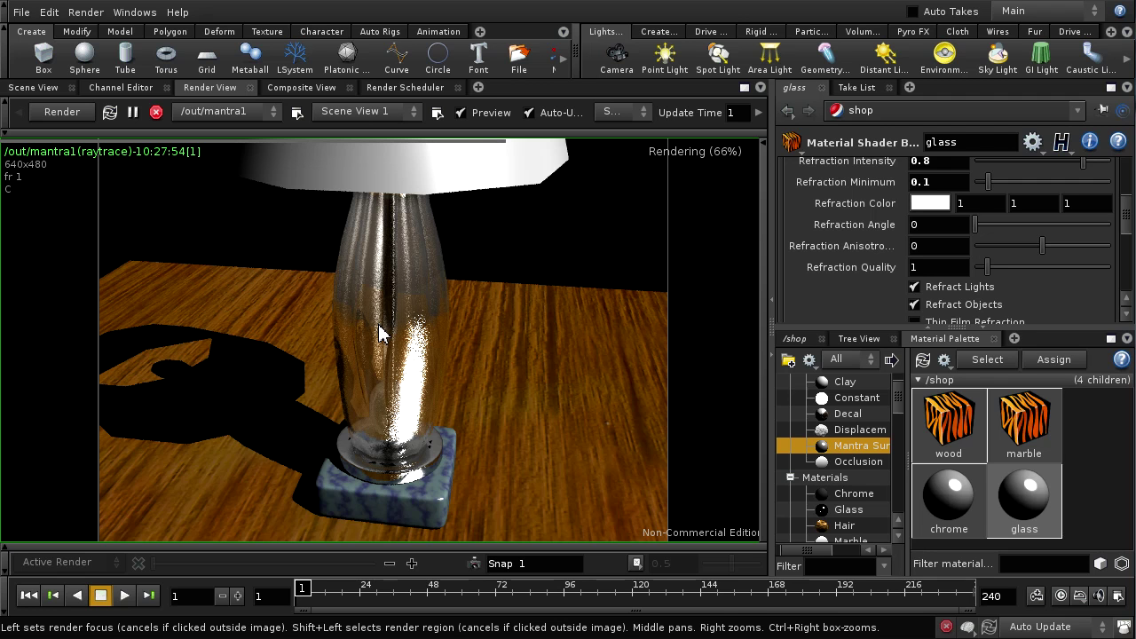
{"action": "left_click", "coordinate": [796, 339]}
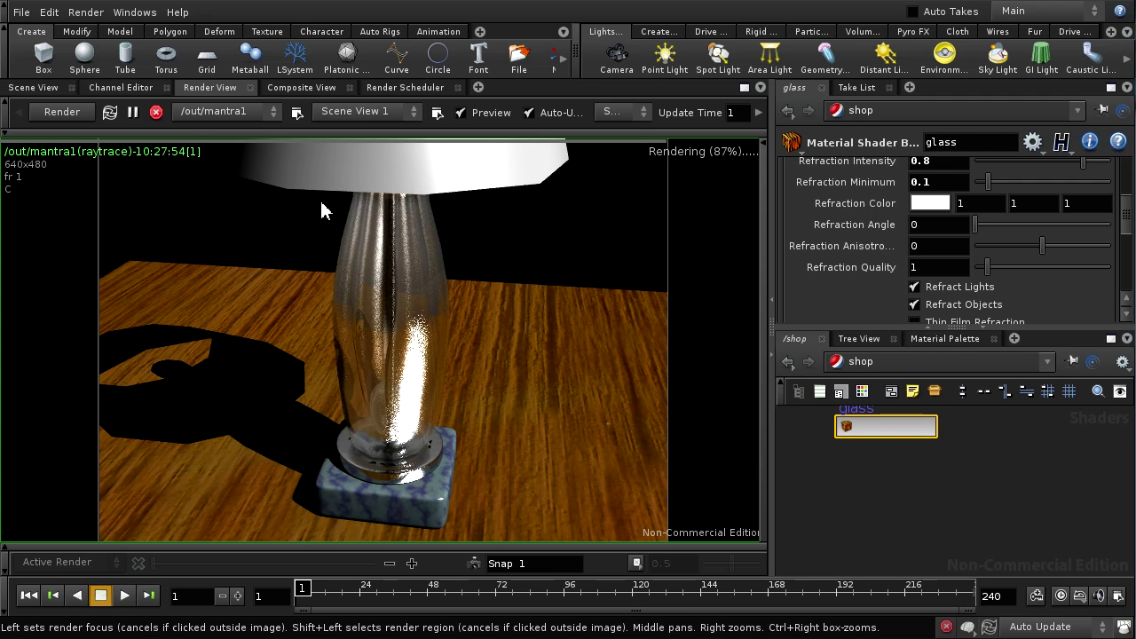
Step: Show the scene as wireframe with primitive normals displayed and examine which way the vase's normals point
{"action": "left_click", "coordinate": [18, 87]}
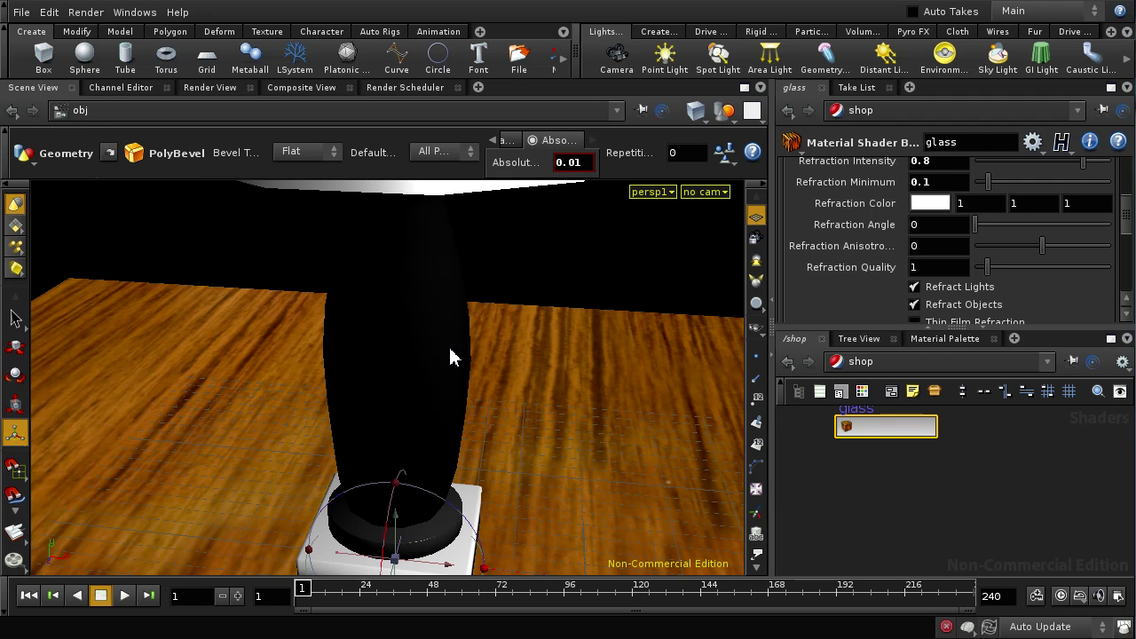
{"action": "key", "text": "w"}
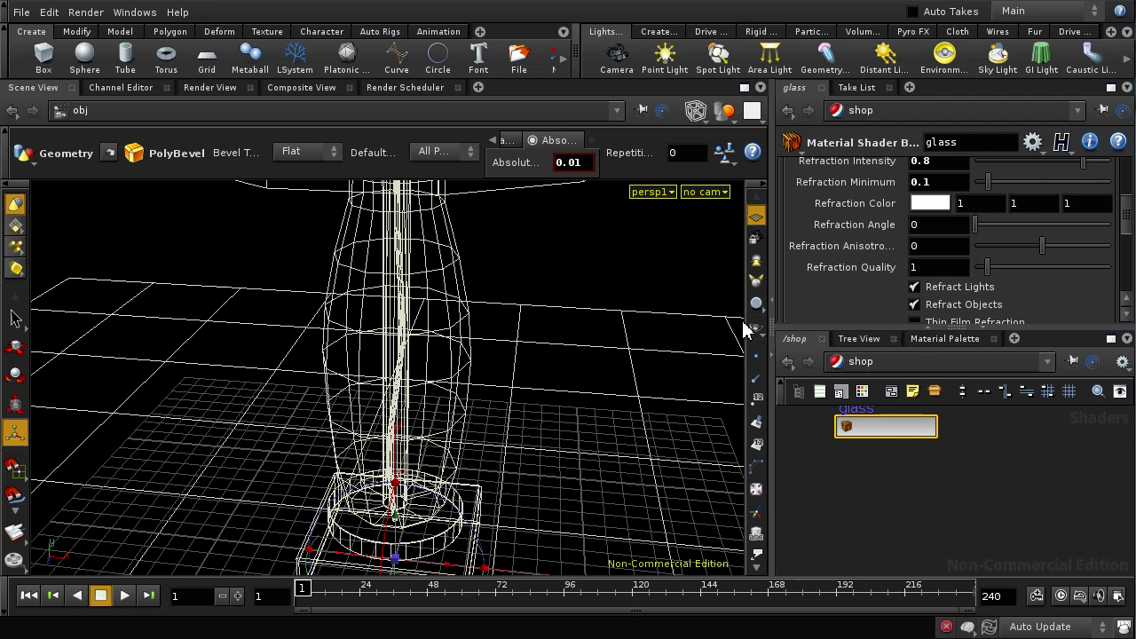
{"action": "left_click", "coordinate": [755, 425]}
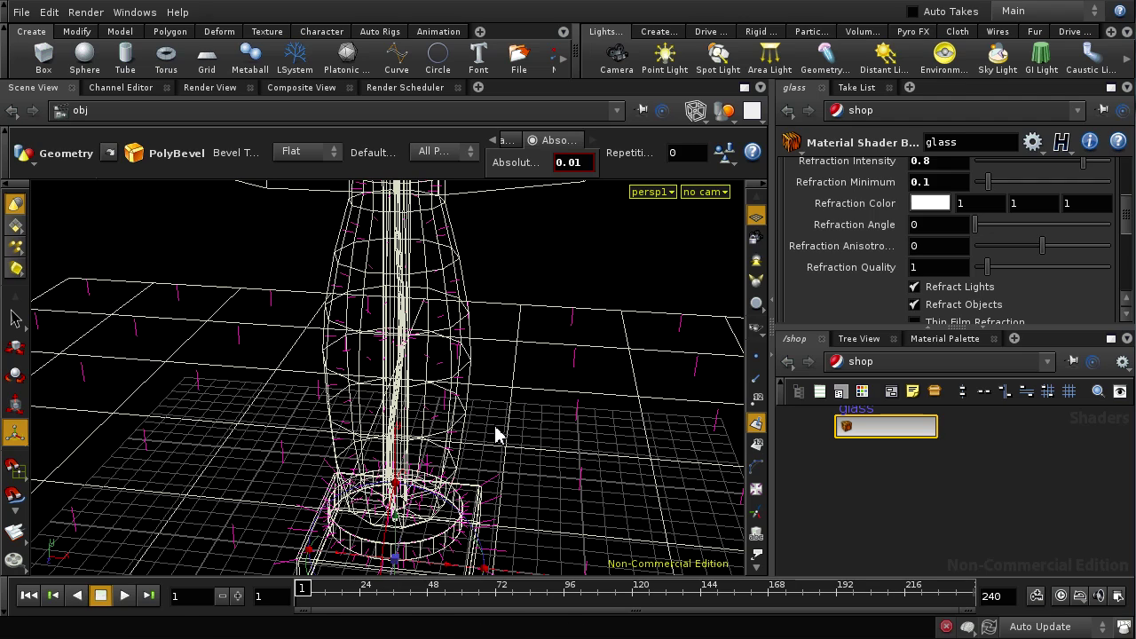
{"action": "key", "text": "Escape"}
{"action": "left_click_drag", "start_coordinate": [495, 433], "coordinate": [514, 322]}
{"action": "key", "text": "Return"}
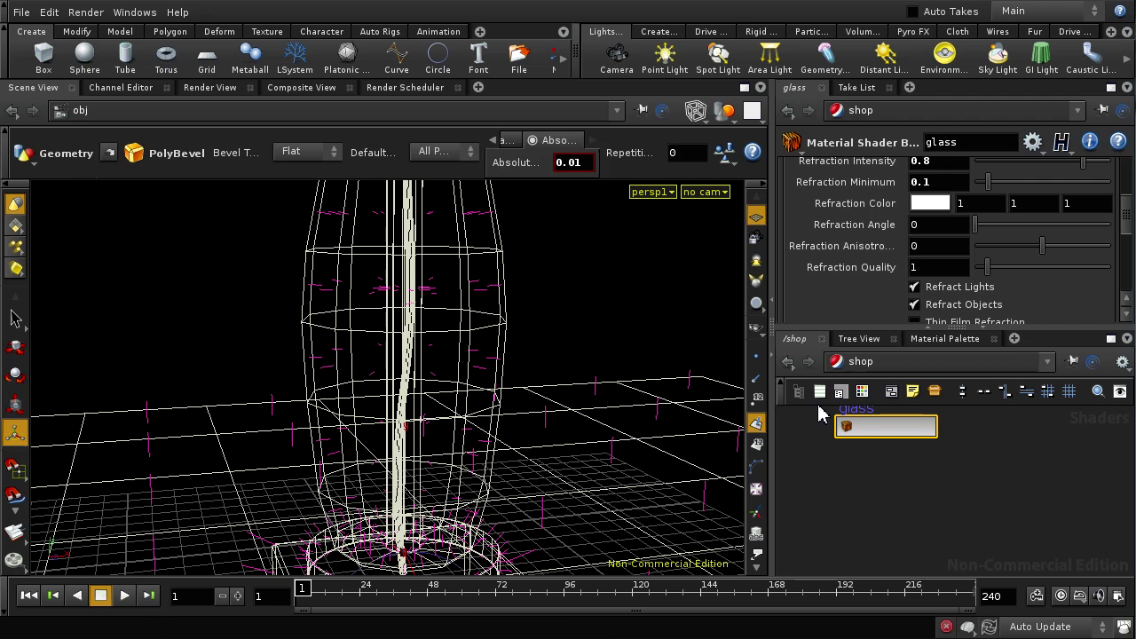
Step: Examine the vase object's normals from another angle and open its geometry network
{"action": "right_click", "coordinate": [846, 379]}
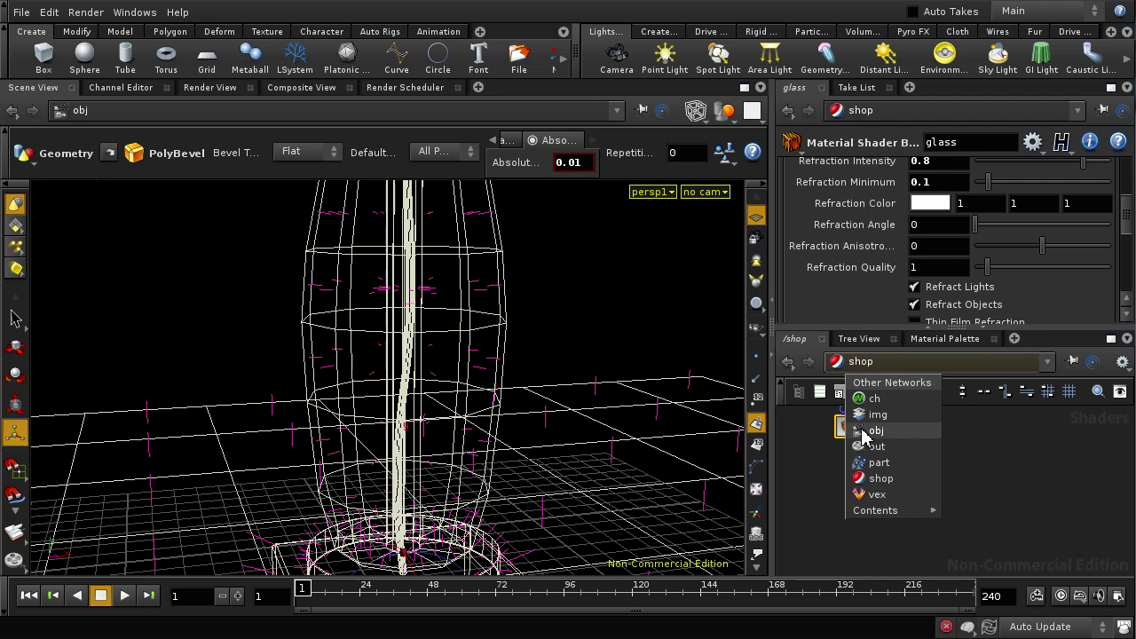
{"action": "left_click", "coordinate": [870, 430]}
{"action": "middle_click_drag", "start_coordinate": [968, 456], "coordinate": [924, 499]}
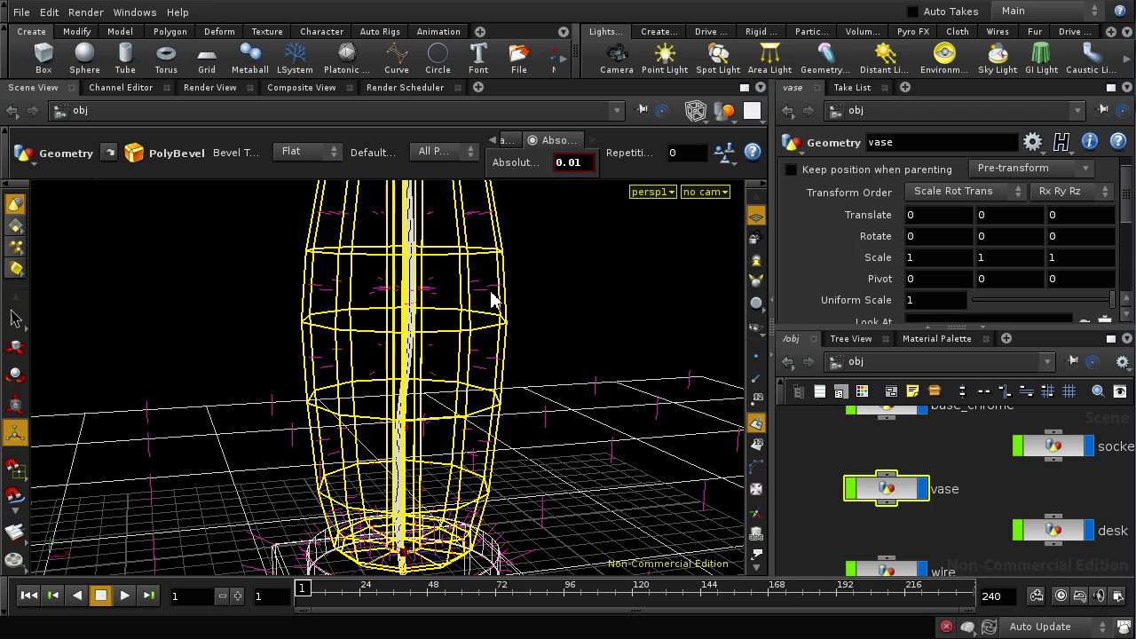
{"action": "key", "text": "Escape"}
{"action": "left_click_drag", "start_coordinate": [464, 320], "coordinate": [506, 318]}
{"action": "key", "text": "Return"}
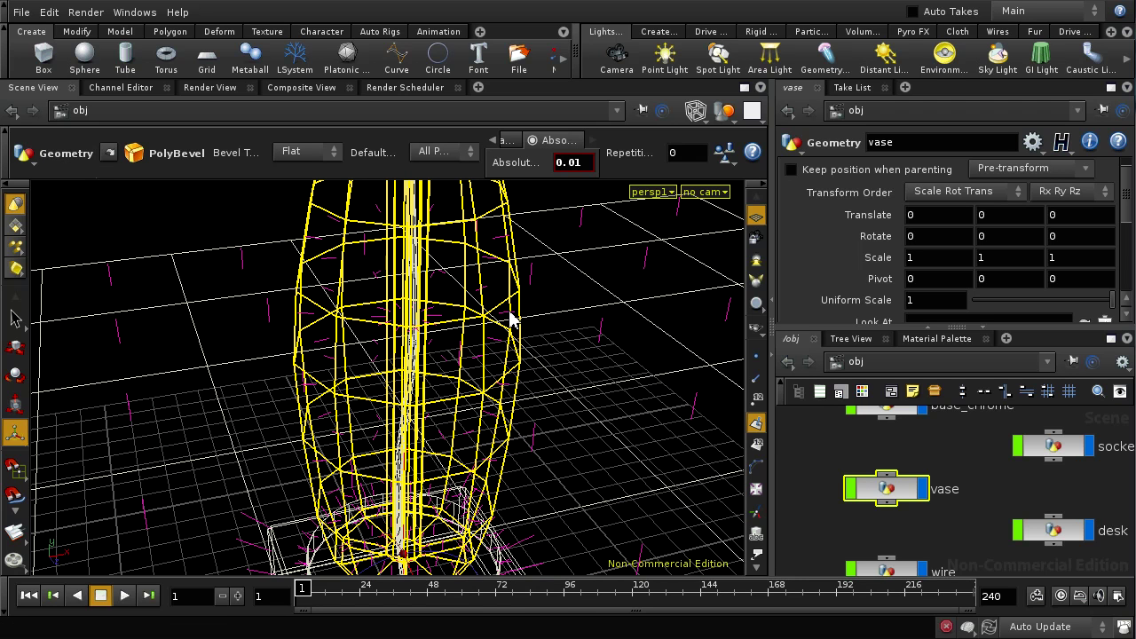
{"action": "double_click", "coordinate": [898, 498]}
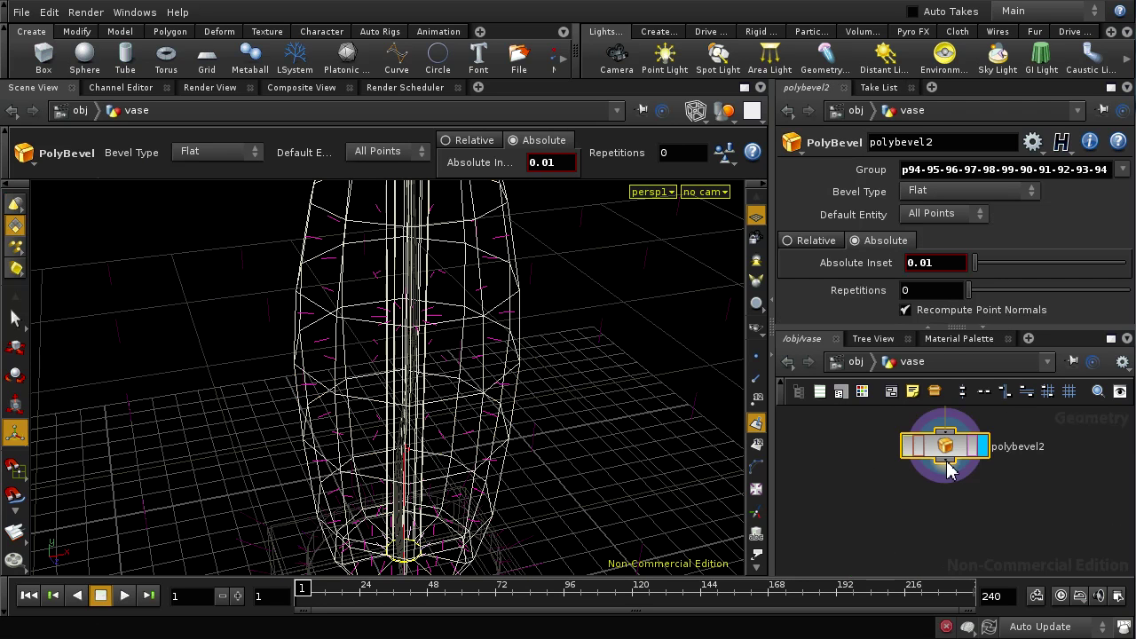
Step: Add a Reverse node after polybevel2 in the vase network and make it the displayed node
{"action": "key", "text": "Tab"}
{"action": "type", "text": "reverse"}
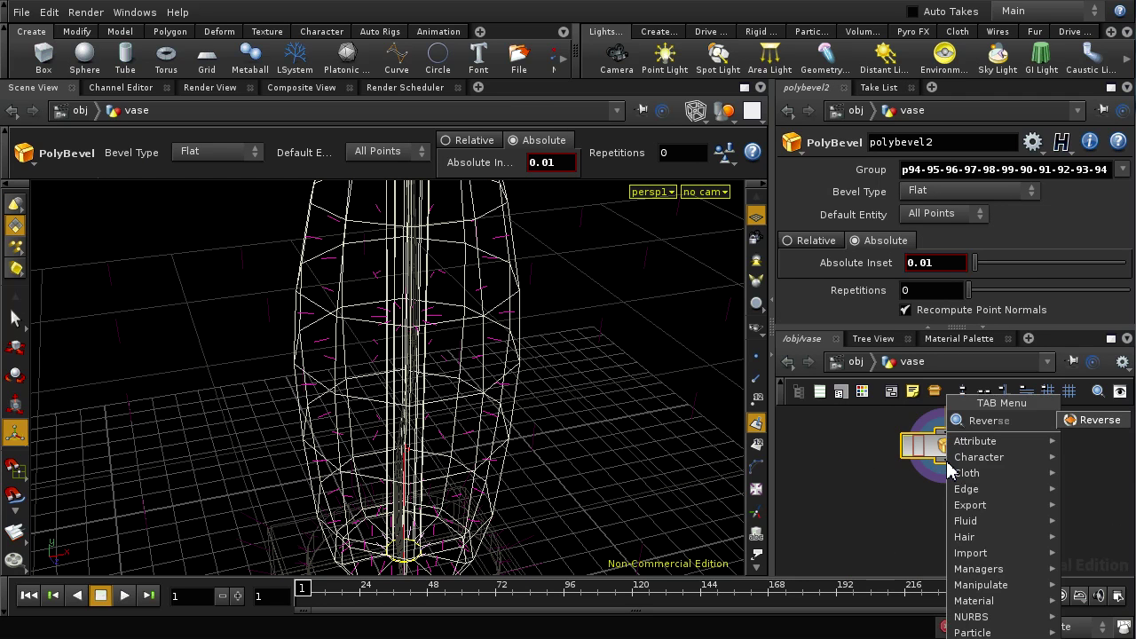
{"action": "key", "text": "Return"}
{"action": "left_click", "coordinate": [976, 520]}
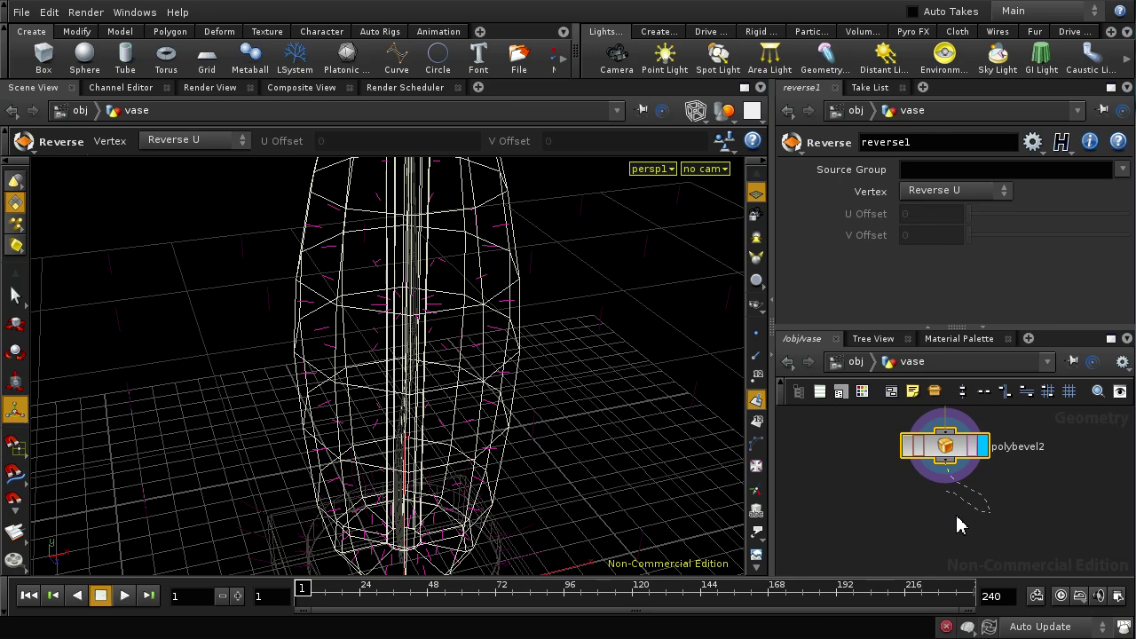
{"action": "left_click", "coordinate": [996, 527]}
{"action": "middle_click_drag", "start_coordinate": [995, 527], "coordinate": [938, 514]}
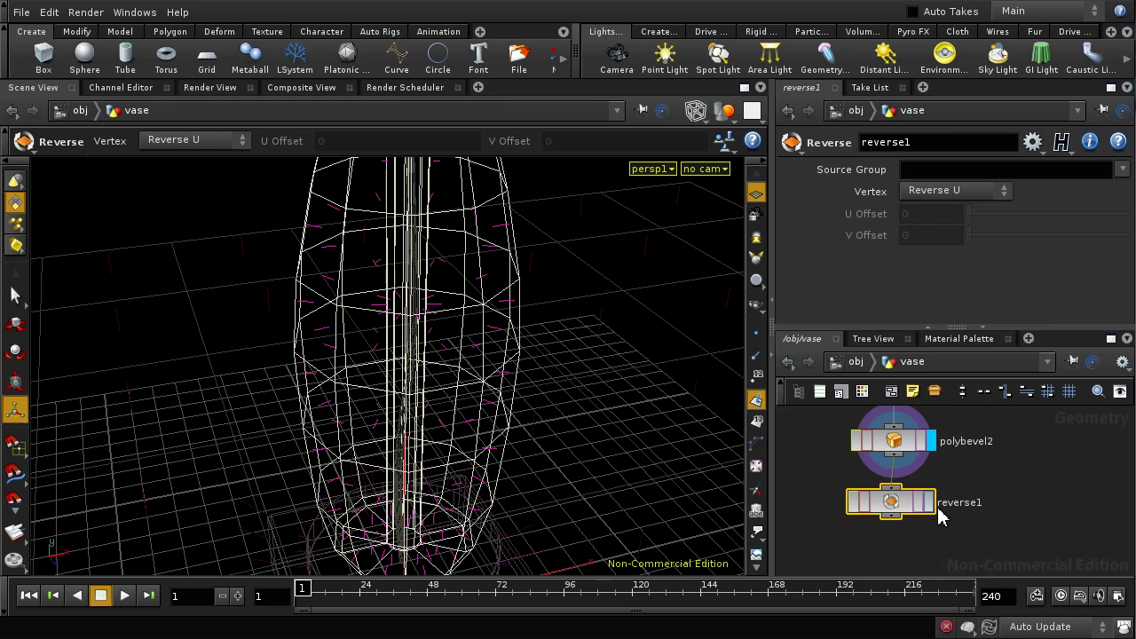
{"action": "left_click", "coordinate": [929, 502]}
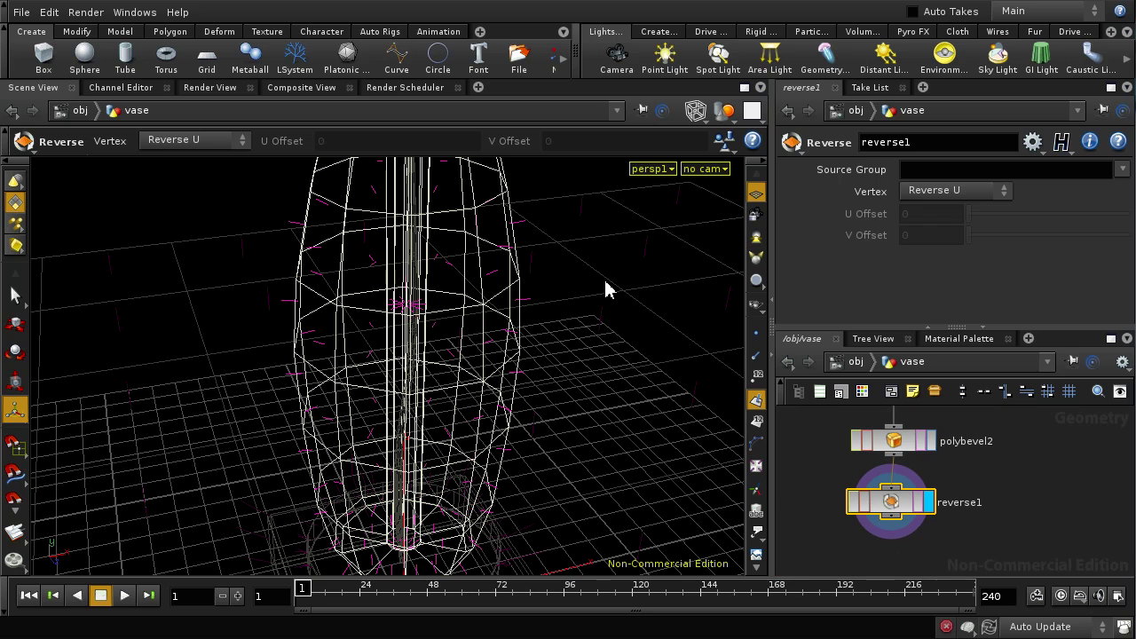
Step: Restore the shaded view, hide the primitive normals and render the vase again
{"action": "key", "text": "w"}
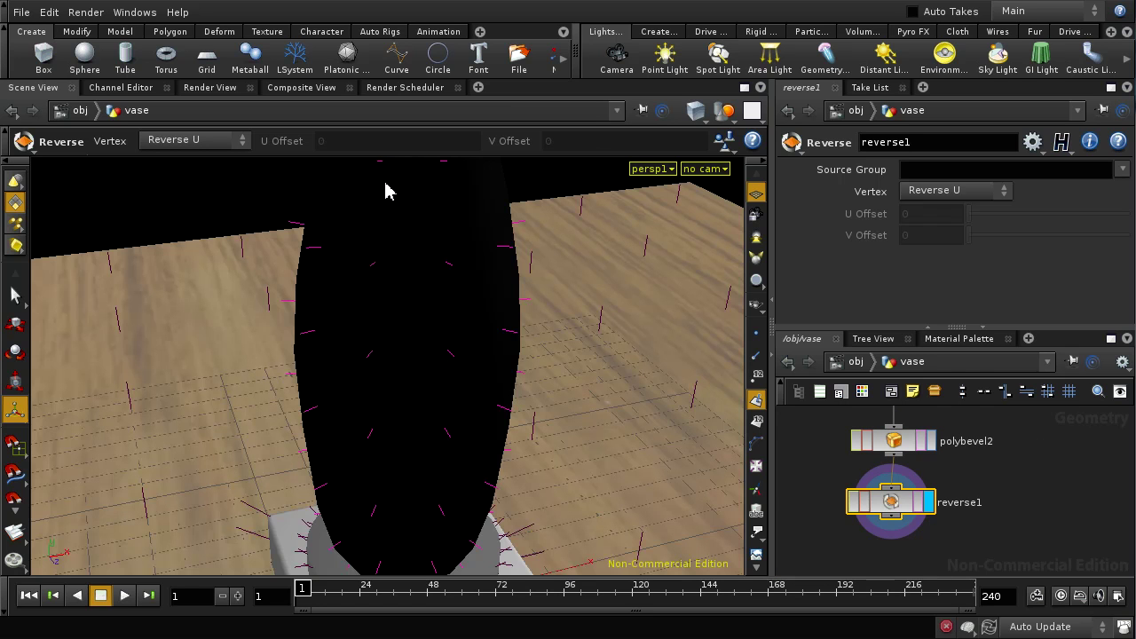
{"action": "left_click", "coordinate": [756, 400]}
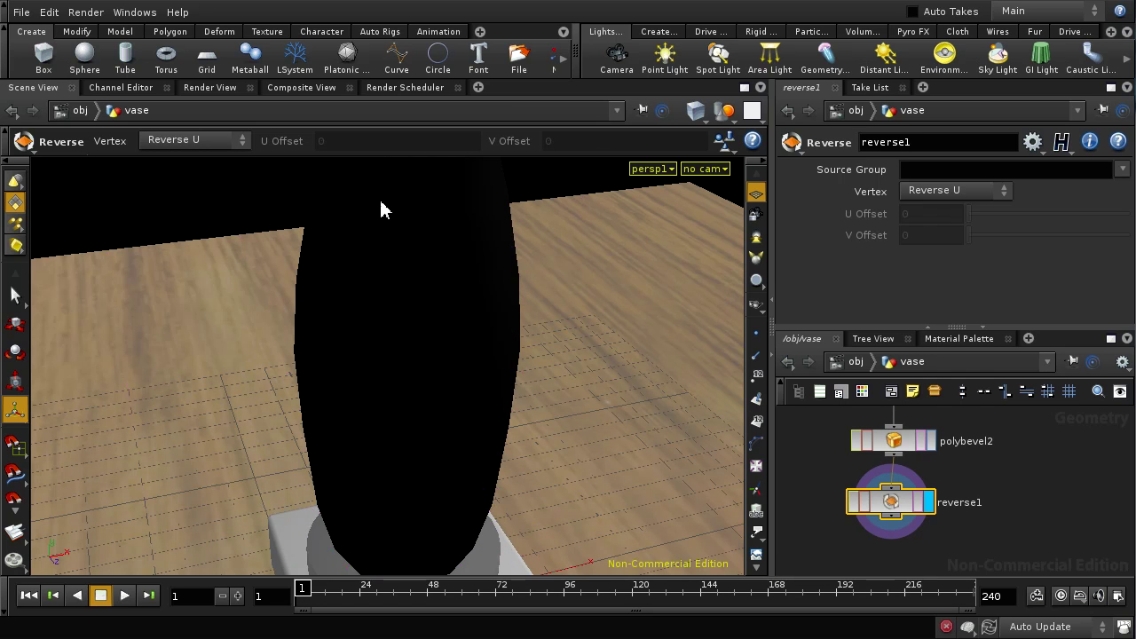
{"action": "left_click", "coordinate": [223, 88]}
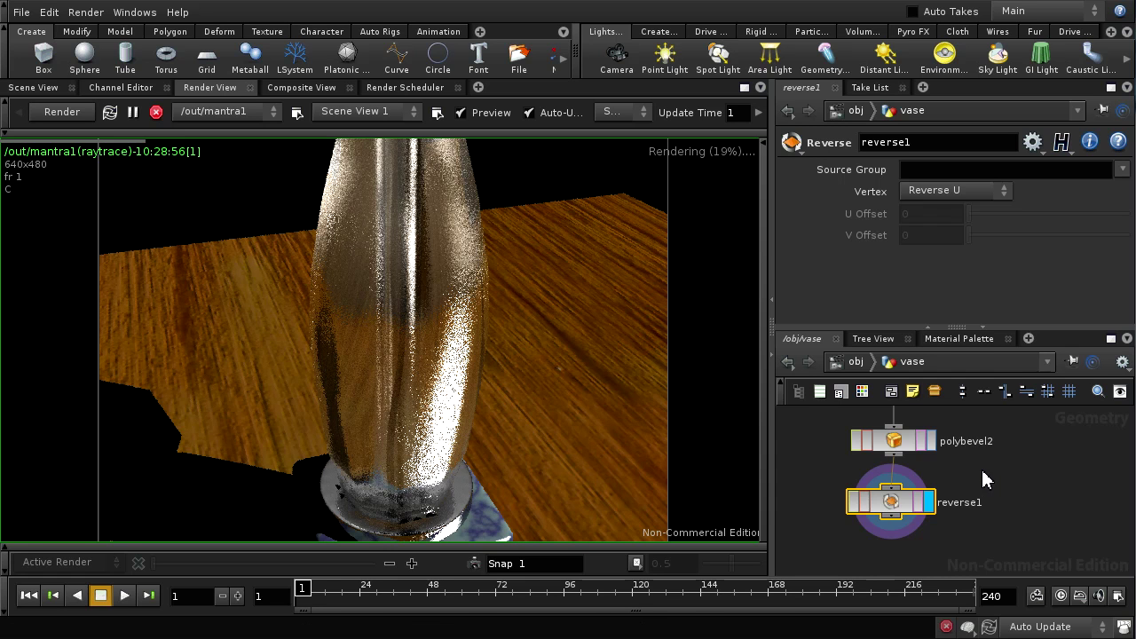
Step: Enable faux caustics in the glass material's opacity settings and lower its max shadow intensity
{"action": "left_click", "coordinate": [856, 361]}
{"action": "left_click", "coordinate": [878, 366]}
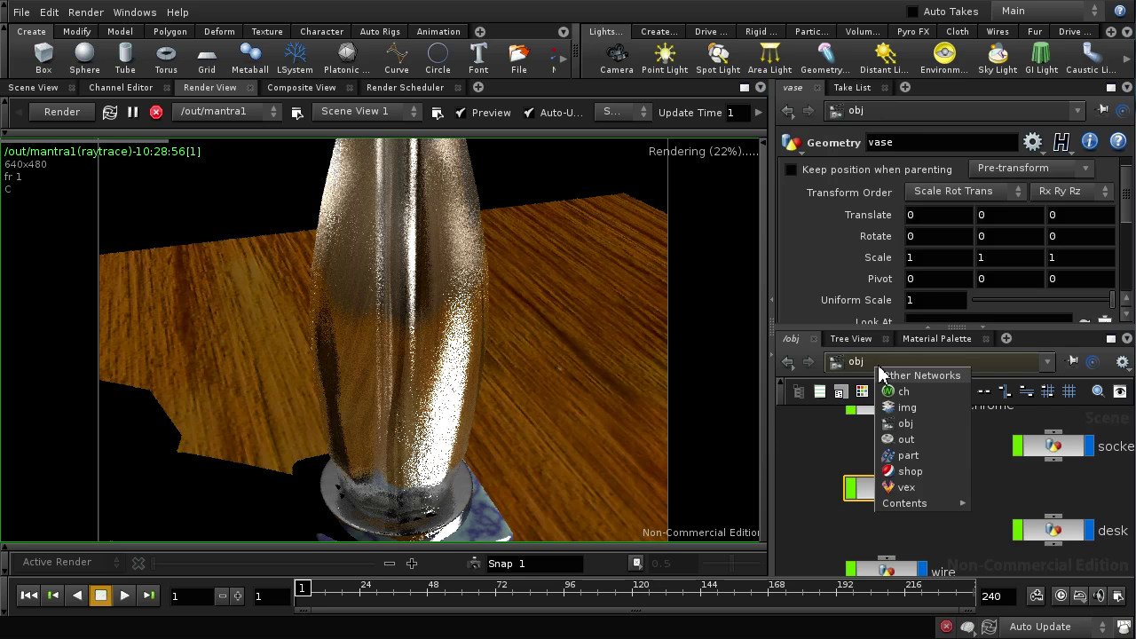
{"action": "left_click", "coordinate": [909, 471]}
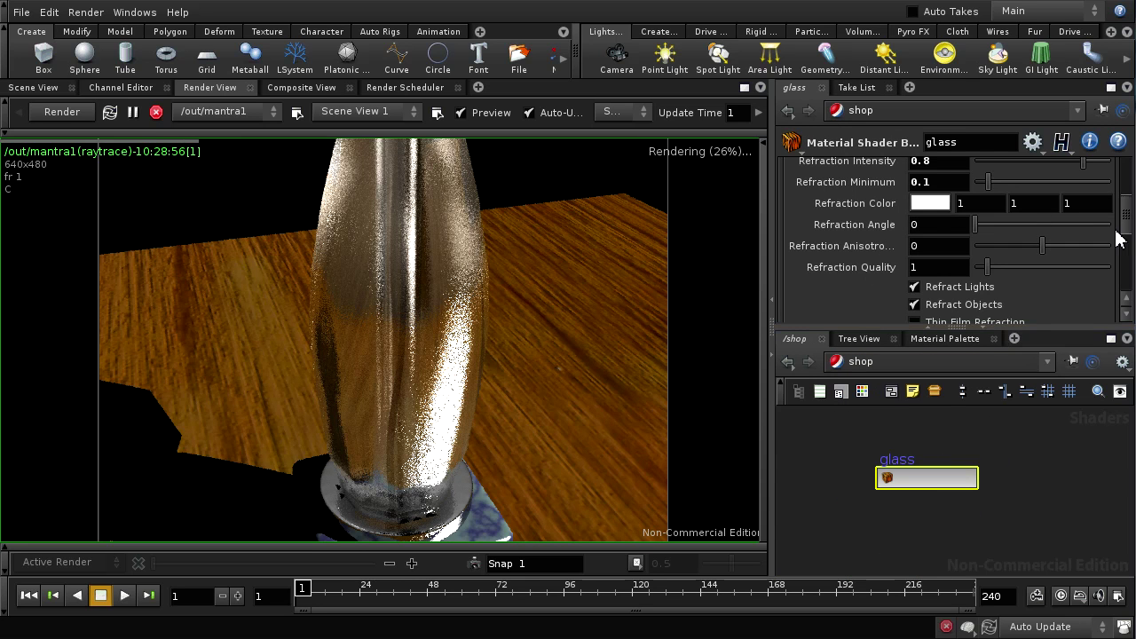
{"action": "left_click_drag", "start_coordinate": [1123, 233], "coordinate": [1074, 191]}
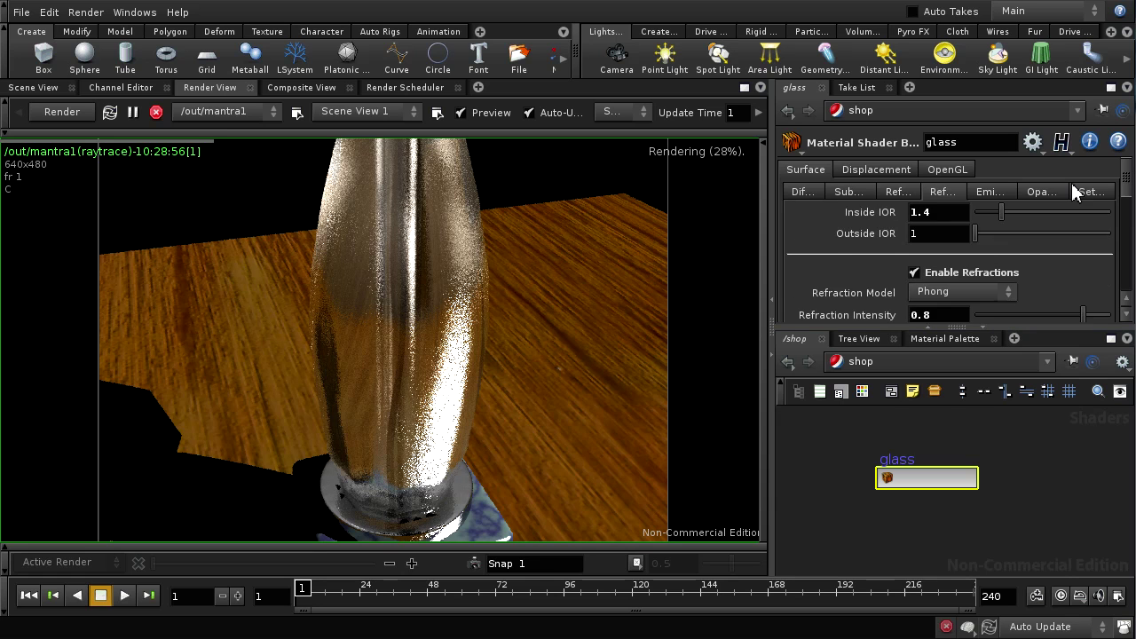
{"action": "left_click", "coordinate": [1040, 192]}
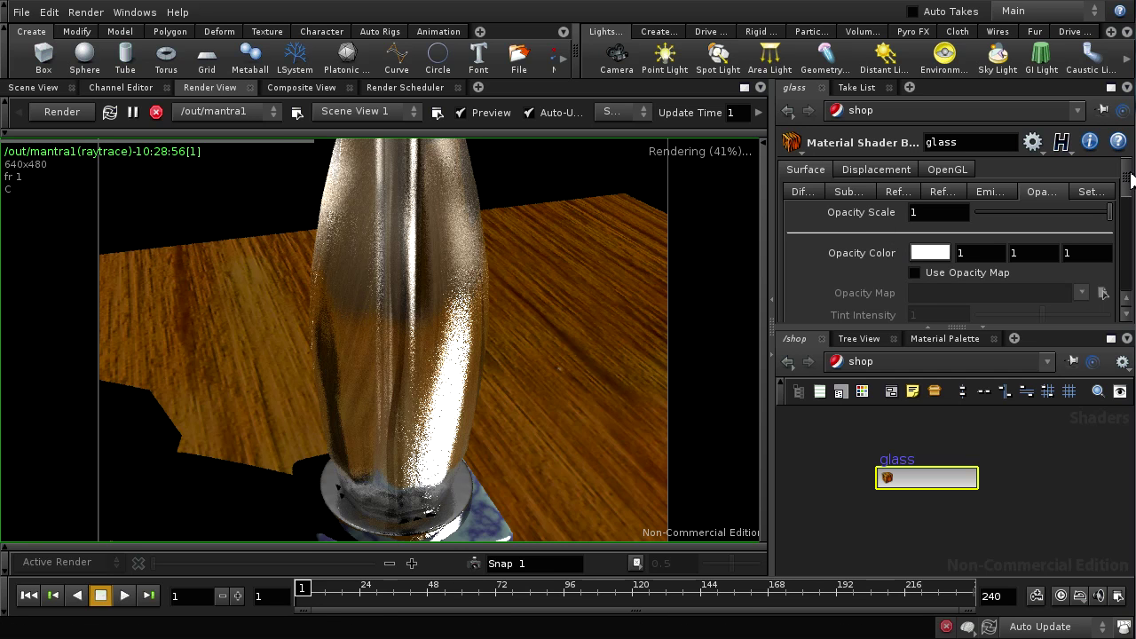
{"action": "scroll", "coordinate": [1129, 180], "scroll_direction": "down", "scroll_amount": 10}
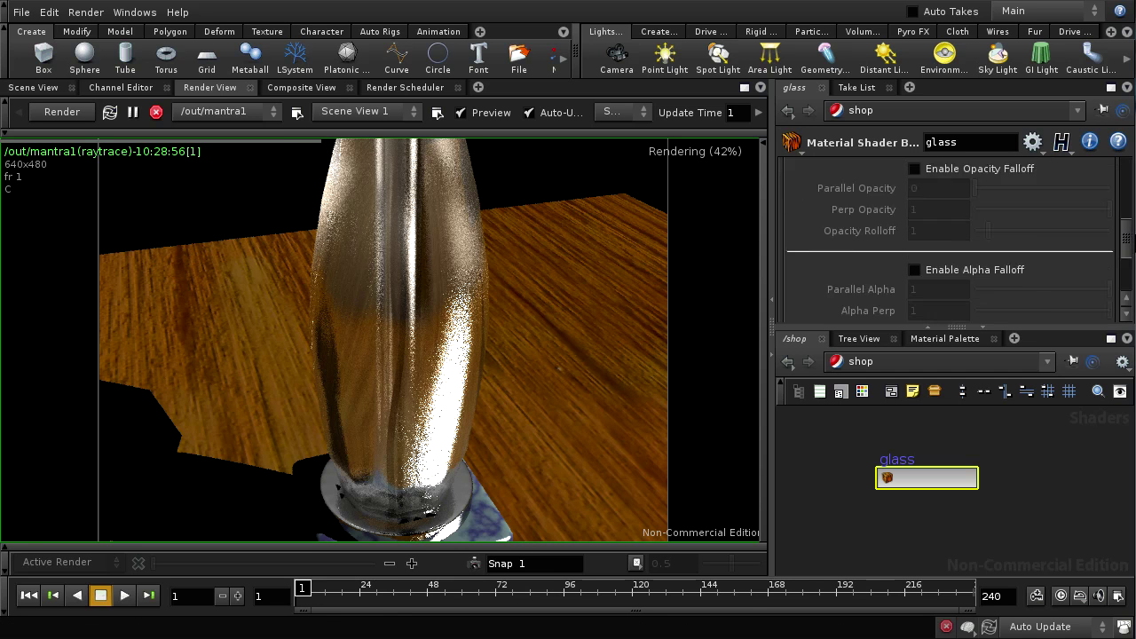
{"action": "scroll", "coordinate": [949, 235], "scroll_direction": "down", "scroll_amount": 2}
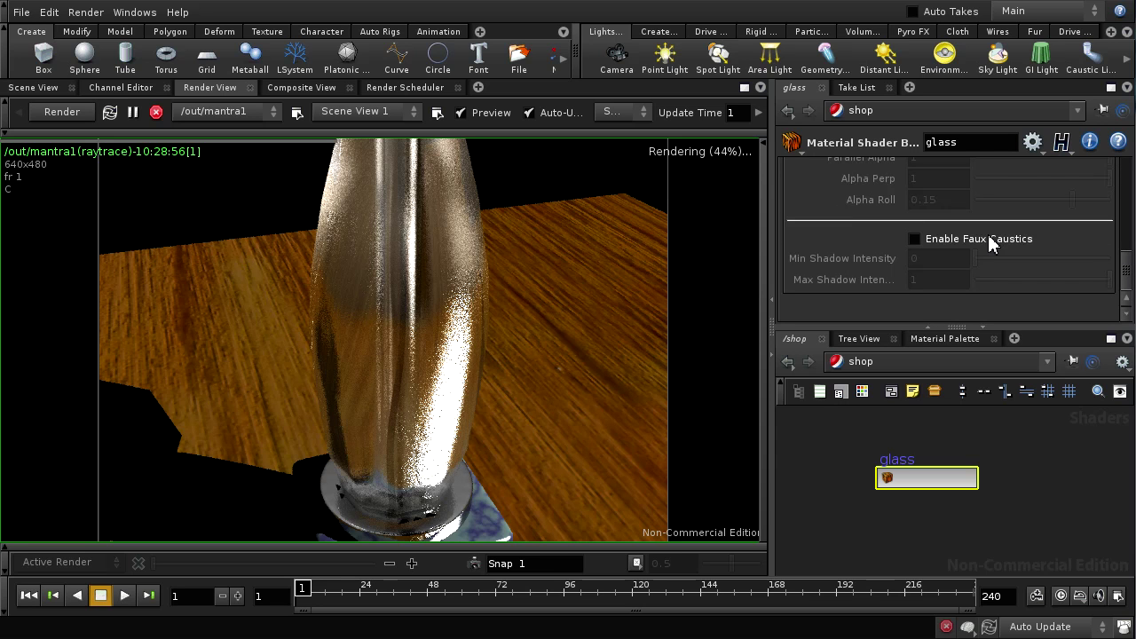
{"action": "left_click", "coordinate": [919, 242]}
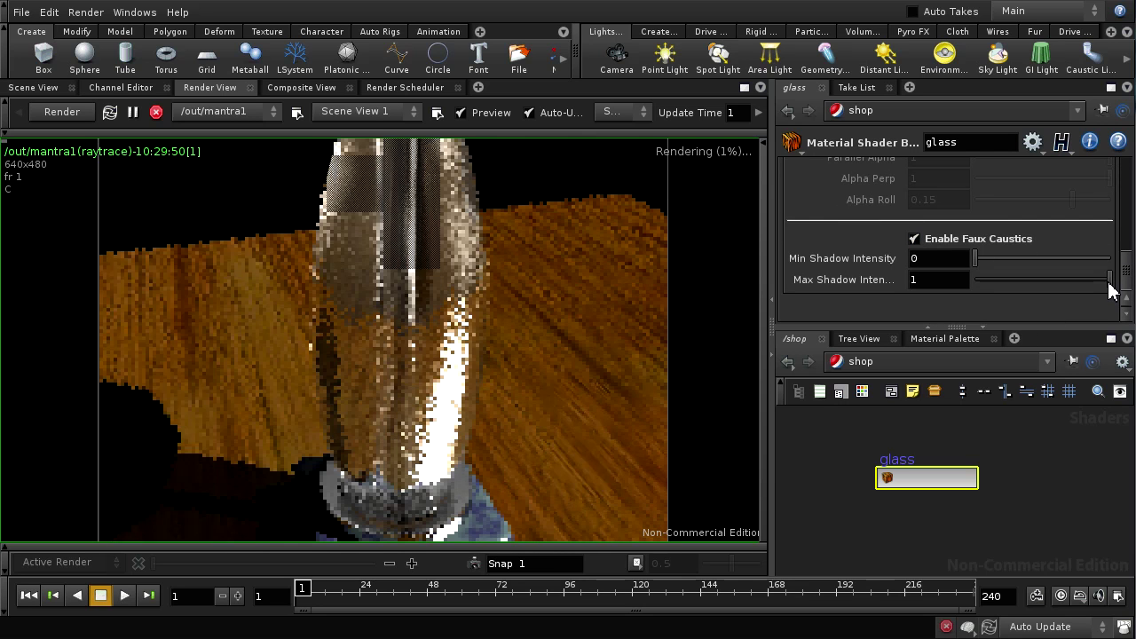
{"action": "left_click_drag", "start_coordinate": [1109, 284], "coordinate": [1042, 283]}
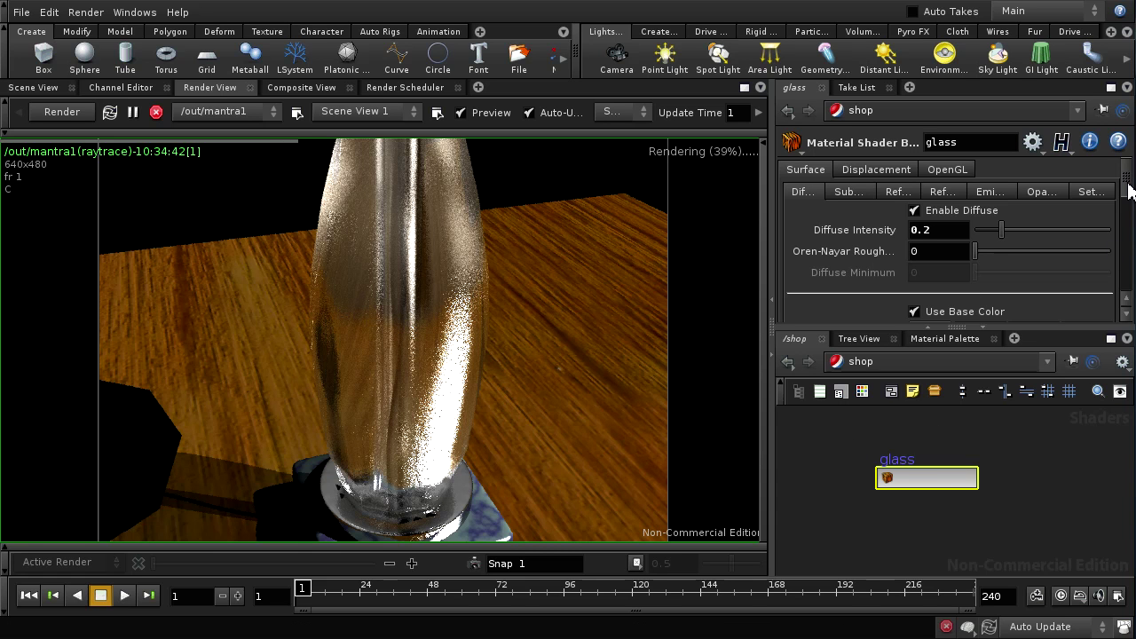
Step: Try thin film refraction on the glass material and switch it back off
{"action": "left_click", "coordinate": [941, 193]}
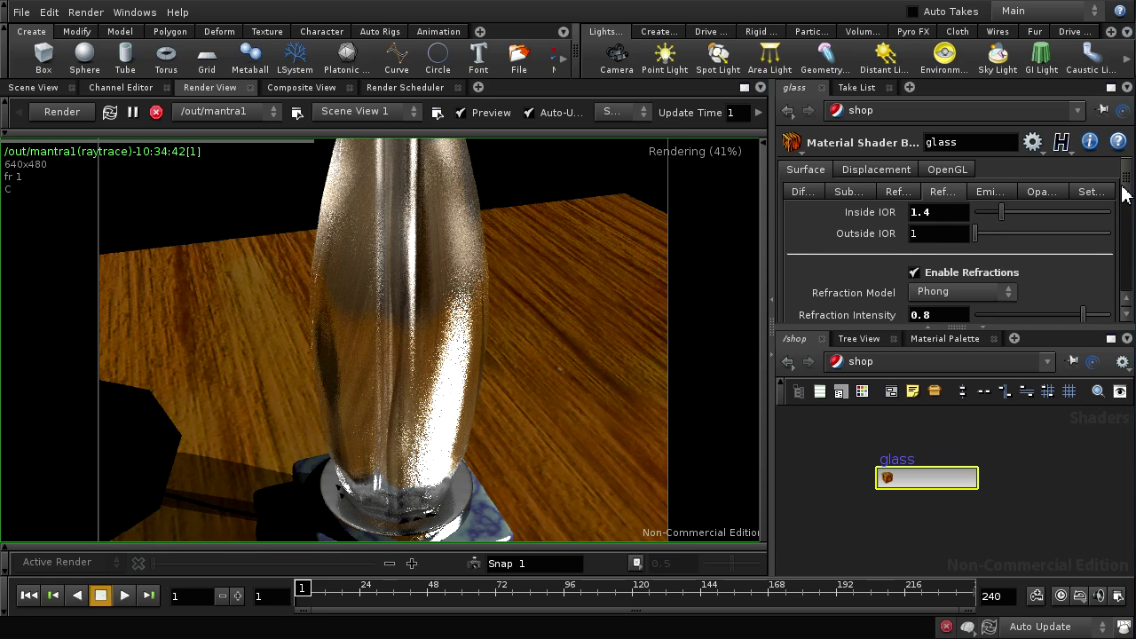
{"action": "left_click_drag", "start_coordinate": [1125, 193], "coordinate": [1123, 238]}
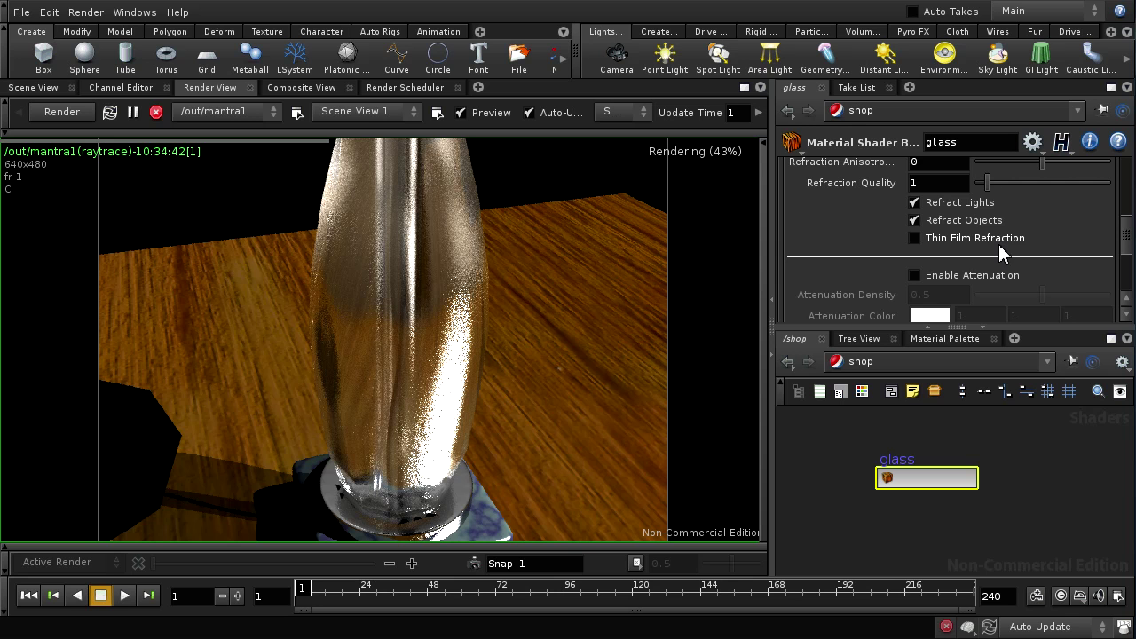
{"action": "left_click", "coordinate": [917, 240]}
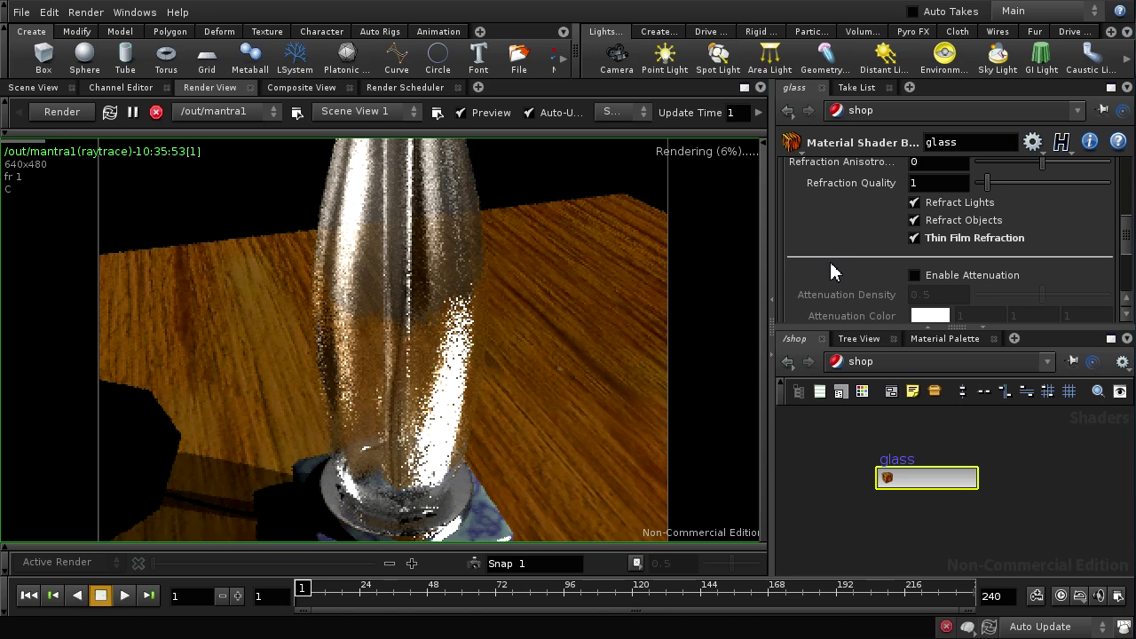
{"action": "left_click", "coordinate": [914, 238]}
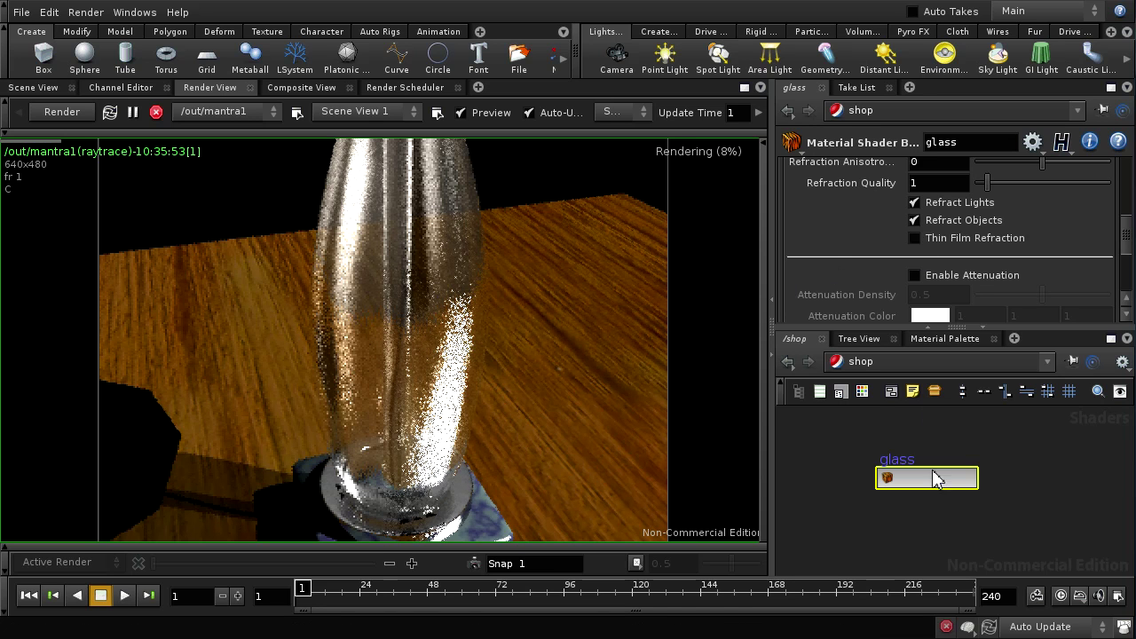
Step: Enable rendering polygons as subdivision in the vase object's geometry render settings
{"action": "left_click", "coordinate": [863, 362]}
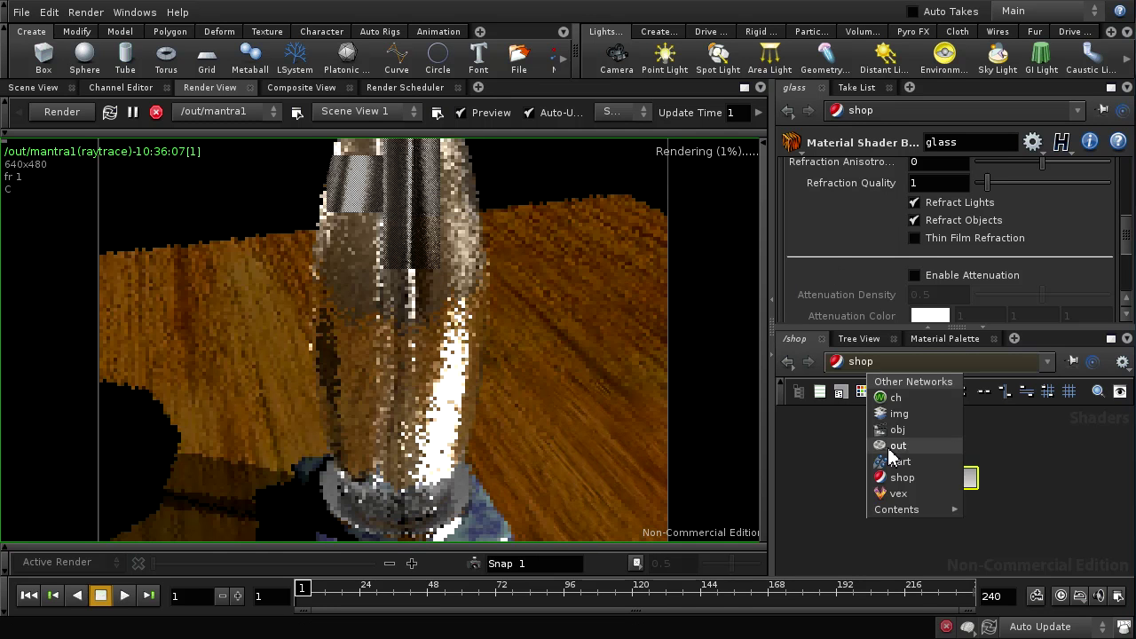
{"action": "left_click", "coordinate": [895, 429]}
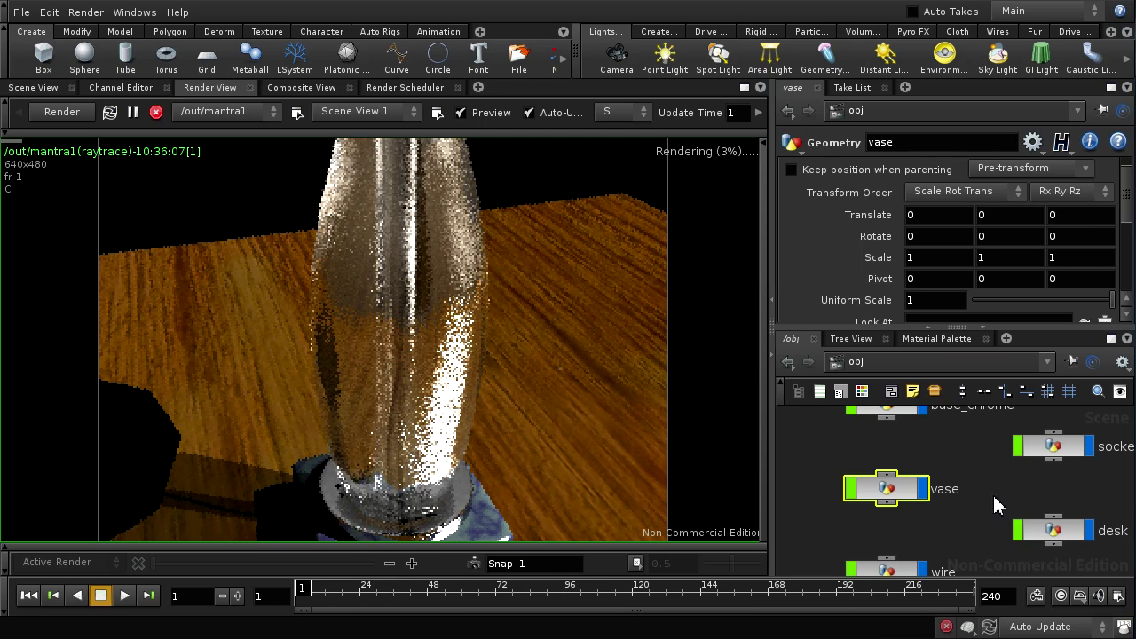
{"action": "mouse_move", "coordinate": [994, 503]}
{"action": "middle_mouse_down"}
{"action": "mouse_move", "coordinate": [992, 483]}
{"action": "mouse_move", "coordinate": [999, 516]}
{"action": "middle_mouse_up"}
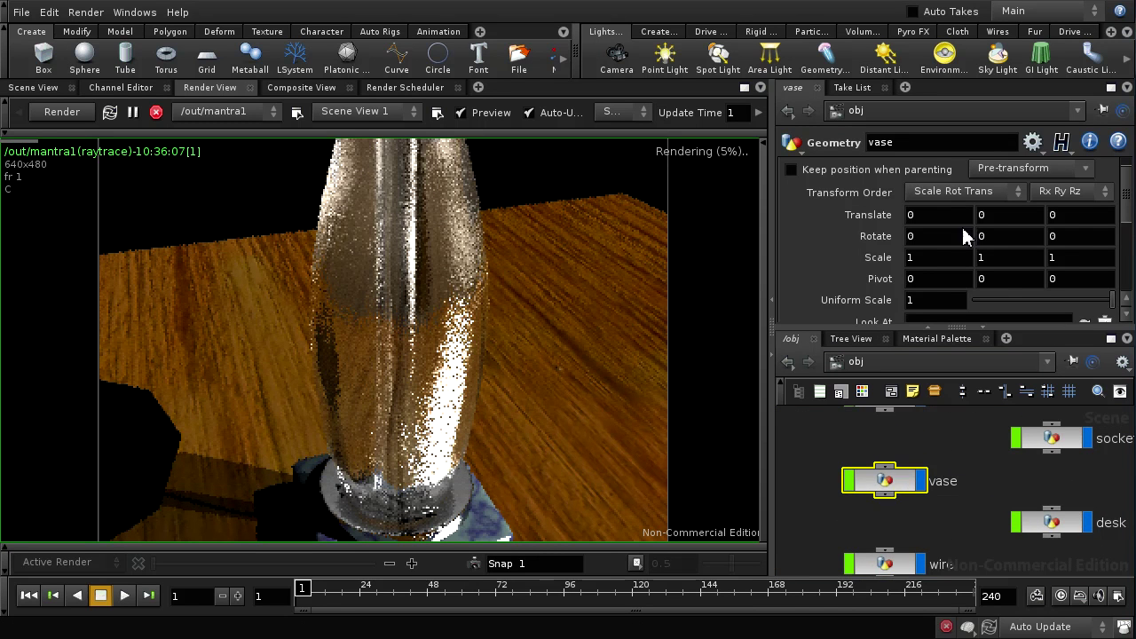
{"action": "scroll", "coordinate": [1127, 202], "scroll_direction": "up", "scroll_amount": 3}
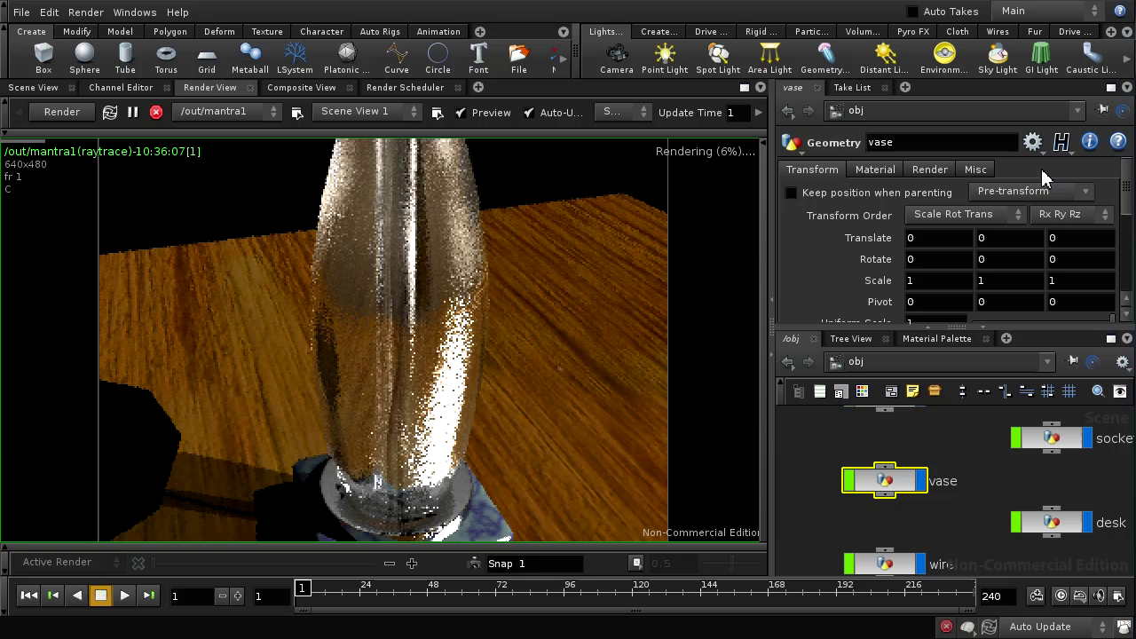
{"action": "left_click", "coordinate": [930, 170]}
{"action": "left_click", "coordinate": [1010, 250]}
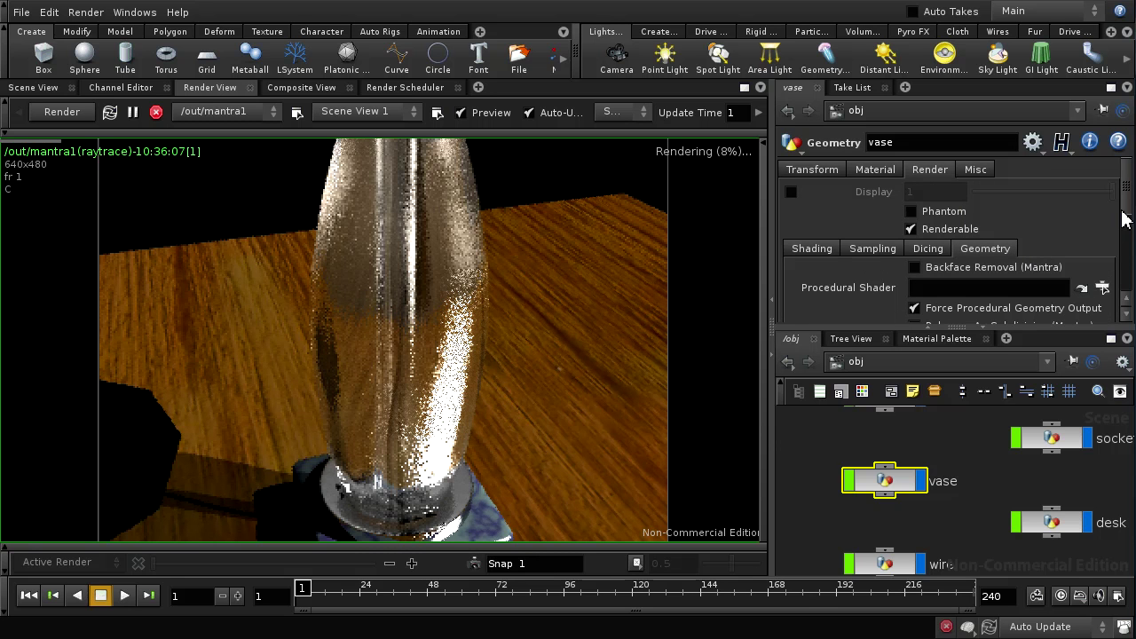
{"action": "scroll", "coordinate": [1123, 214], "scroll_direction": "down", "scroll_amount": 1}
{"action": "scroll", "coordinate": [1124, 214], "scroll_direction": "down", "scroll_amount": 1}
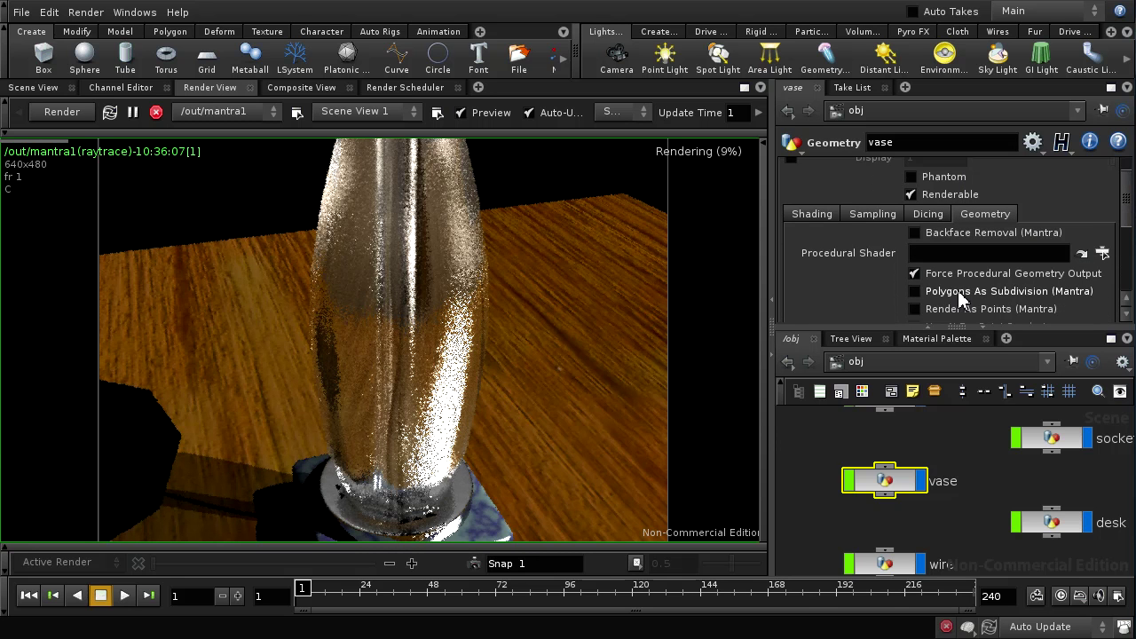
{"action": "left_click", "coordinate": [921, 297]}
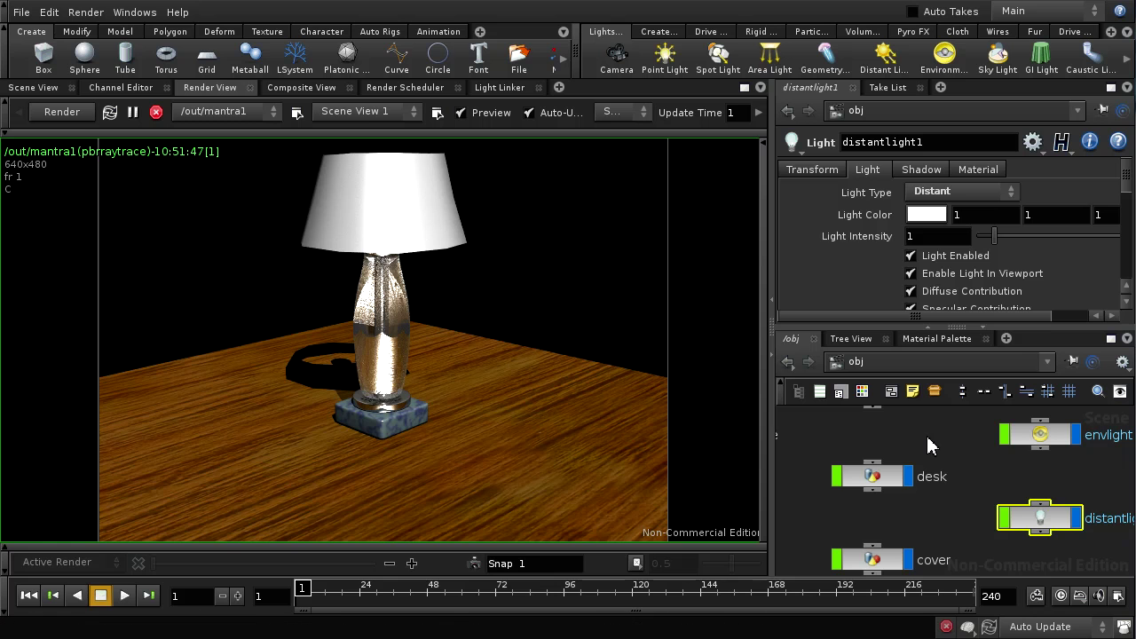
Step: Turn Reflect Lights off and back on for the wood material and adjust its specular intensity
{"action": "middle_click_drag", "start_coordinate": [928, 446], "coordinate": [933, 495]}
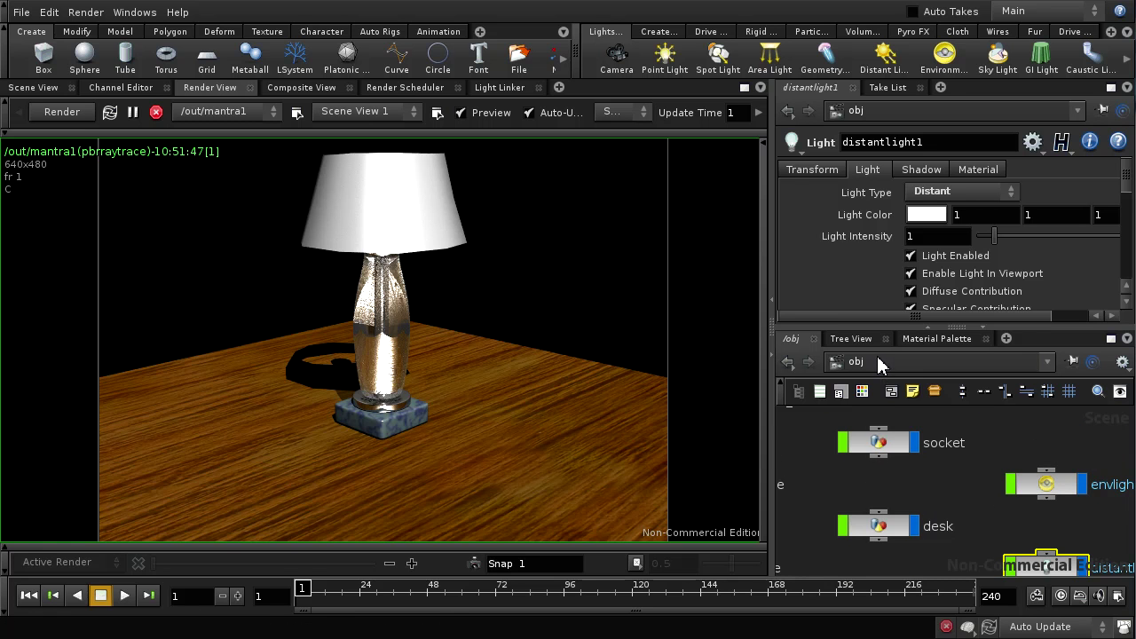
{"action": "left_click", "coordinate": [879, 363]}
{"action": "left_click", "coordinate": [903, 465]}
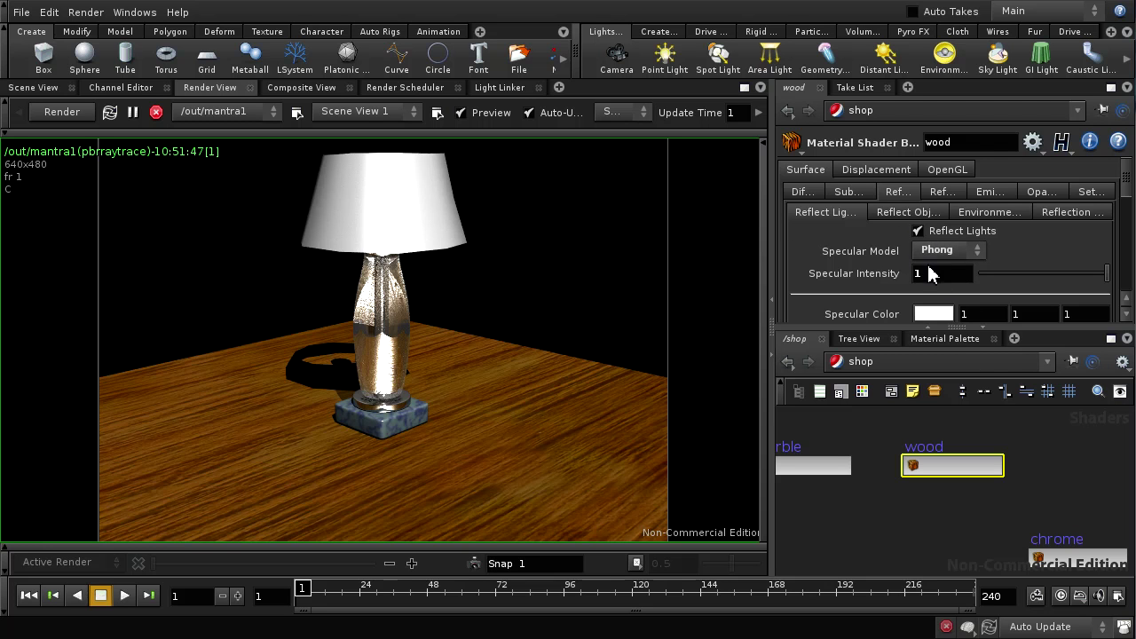
{"action": "left_click", "coordinate": [920, 233]}
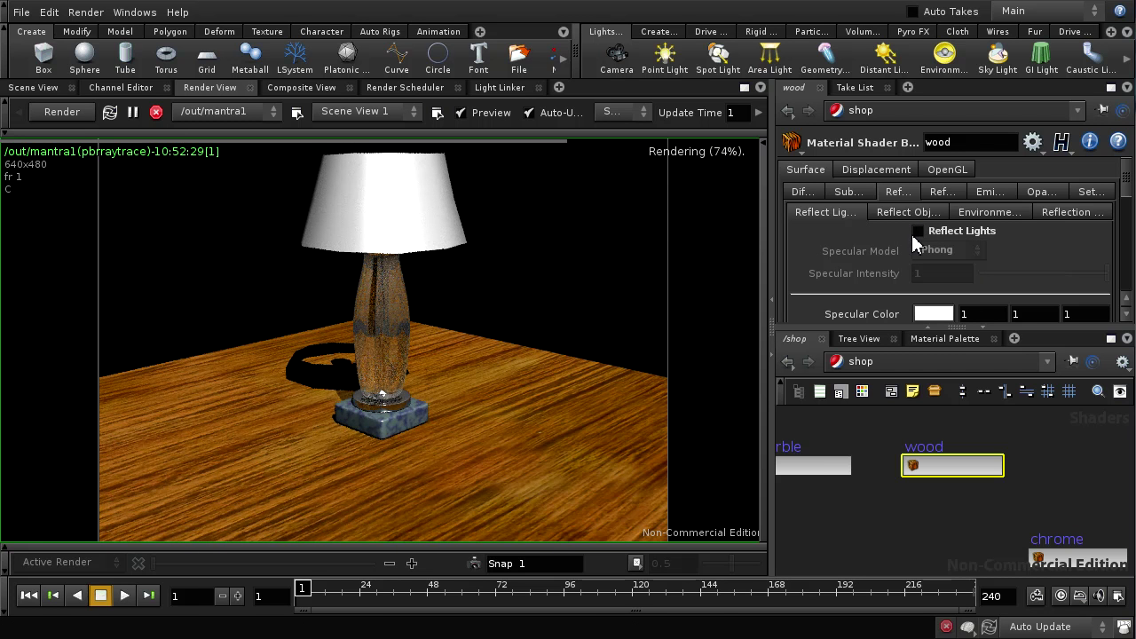
{"action": "left_click", "coordinate": [917, 232]}
{"action": "type", "text": "0"}
{"action": "key", "text": "Return"}
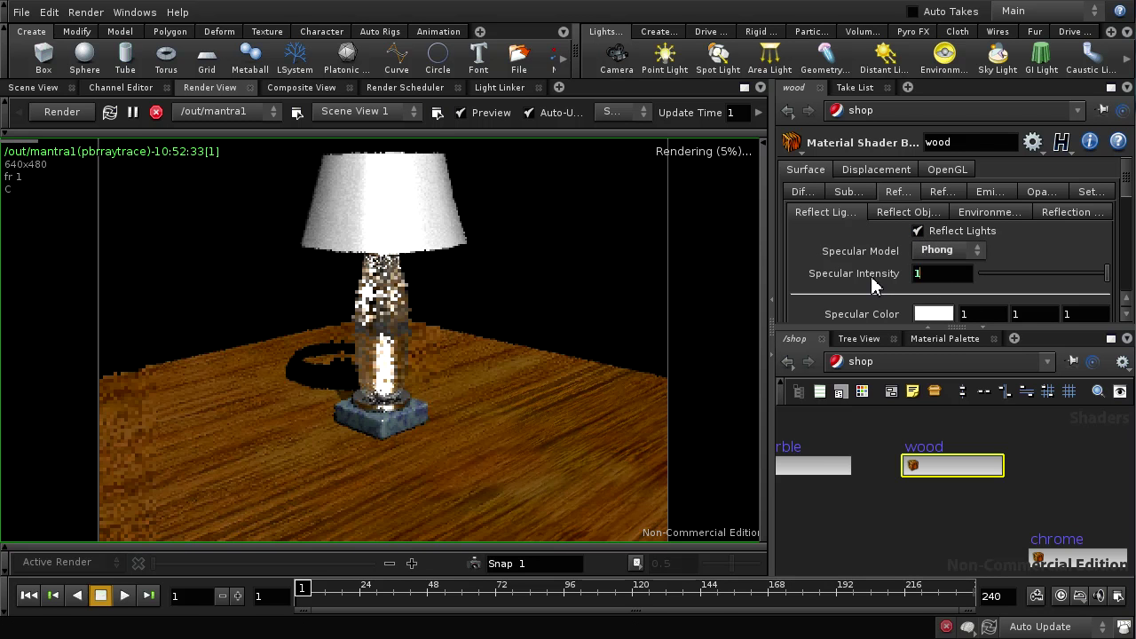
{"action": "type", "text": "5"}
{"action": "key", "text": "Return"}
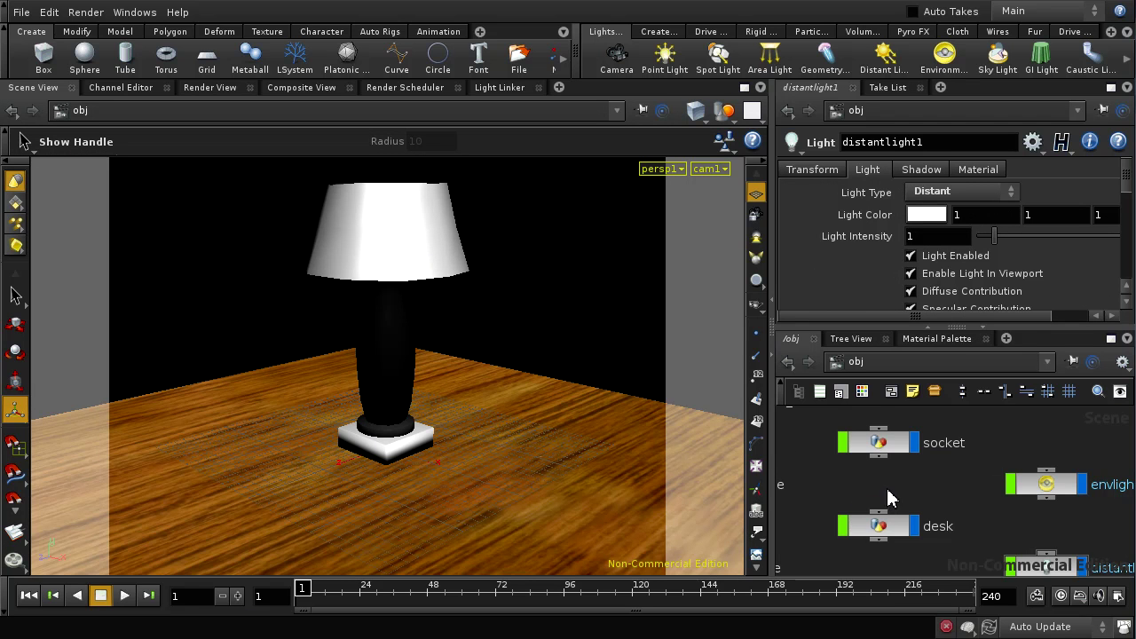
Step: Hide the lampshade object named cover so the bulb underneath is exposed
{"action": "middle_click_drag", "start_coordinate": [890, 501], "coordinate": [986, 538]}
{"action": "middle_click_drag", "start_coordinate": [905, 515], "coordinate": [914, 577]}
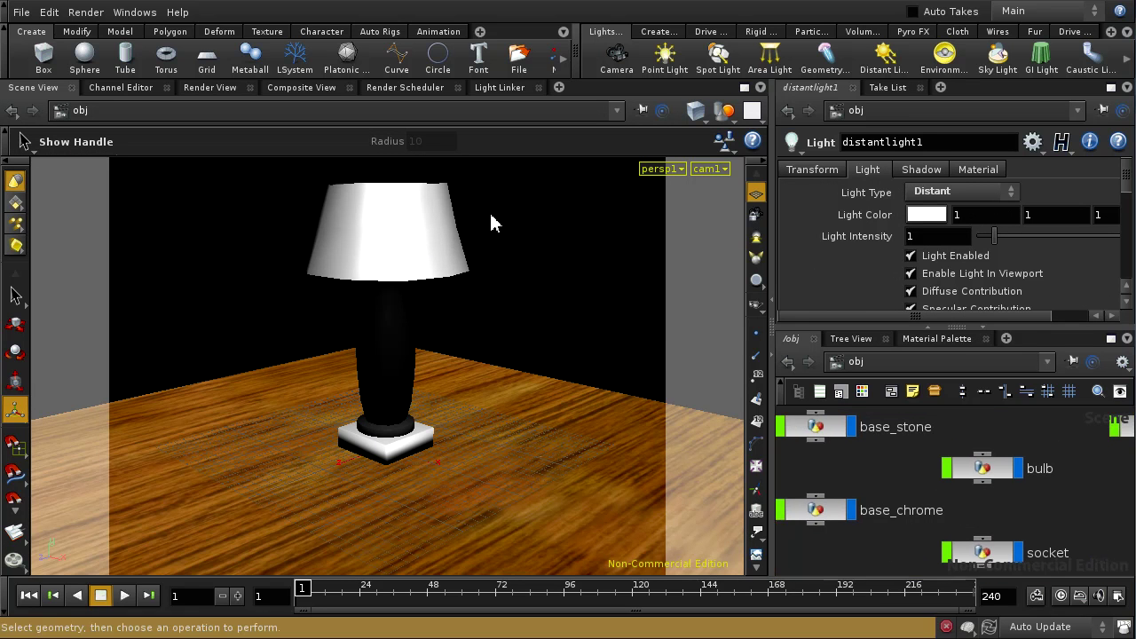
{"action": "left_click", "coordinate": [426, 257]}
{"action": "scroll", "coordinate": [1084, 532], "scroll_direction": "down", "scroll_amount": 3}
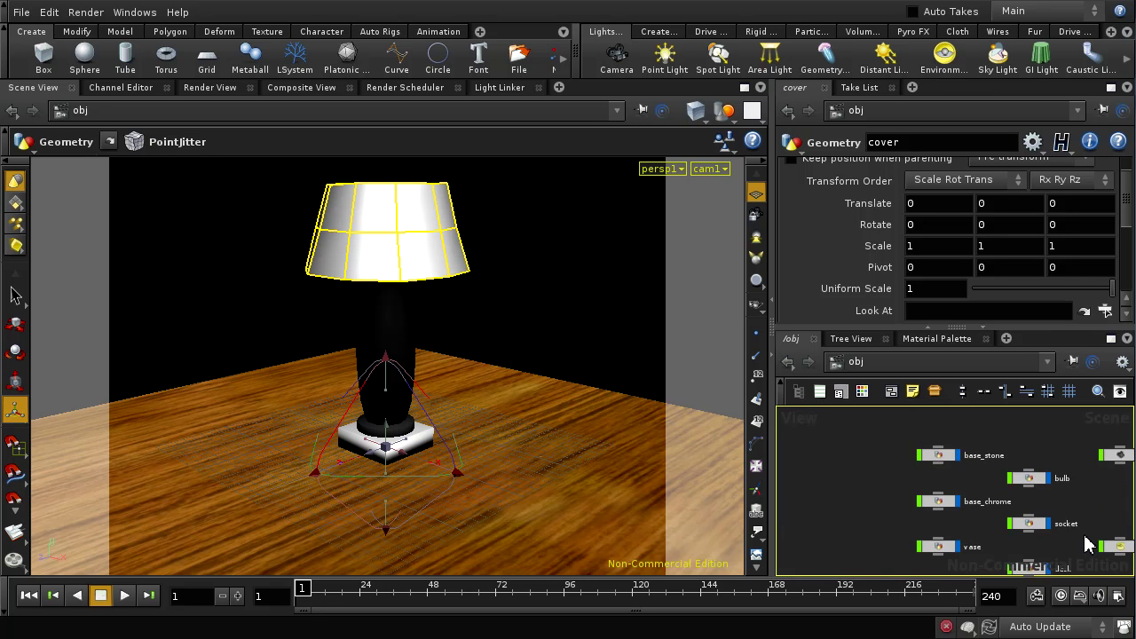
{"action": "middle_click_drag", "start_coordinate": [1078, 542], "coordinate": [1021, 492]}
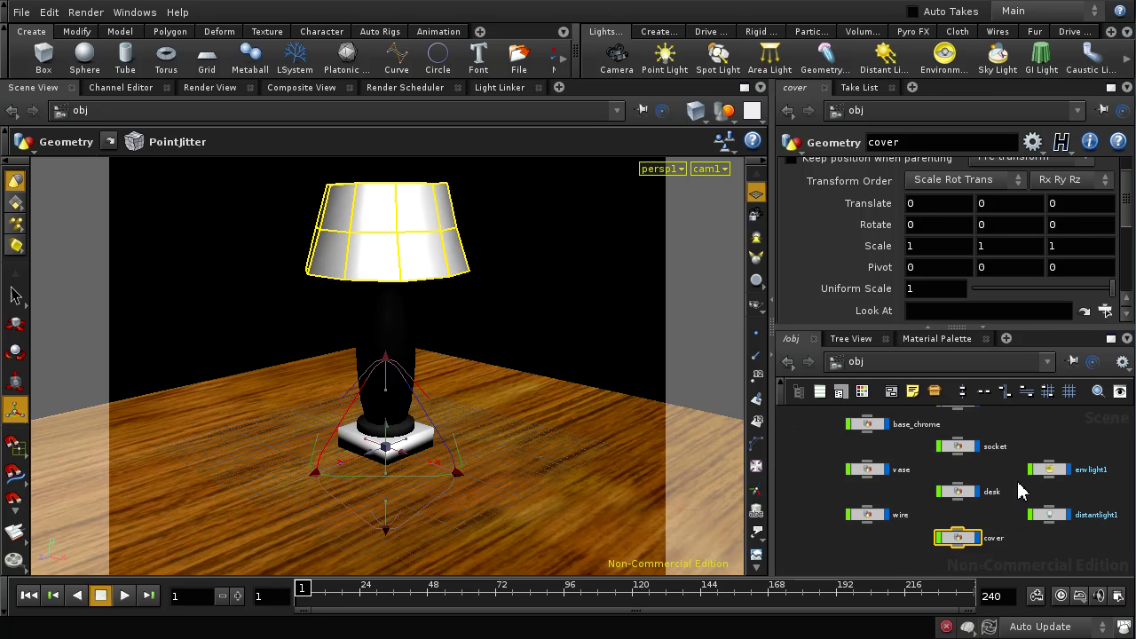
{"action": "left_click", "coordinate": [977, 538]}
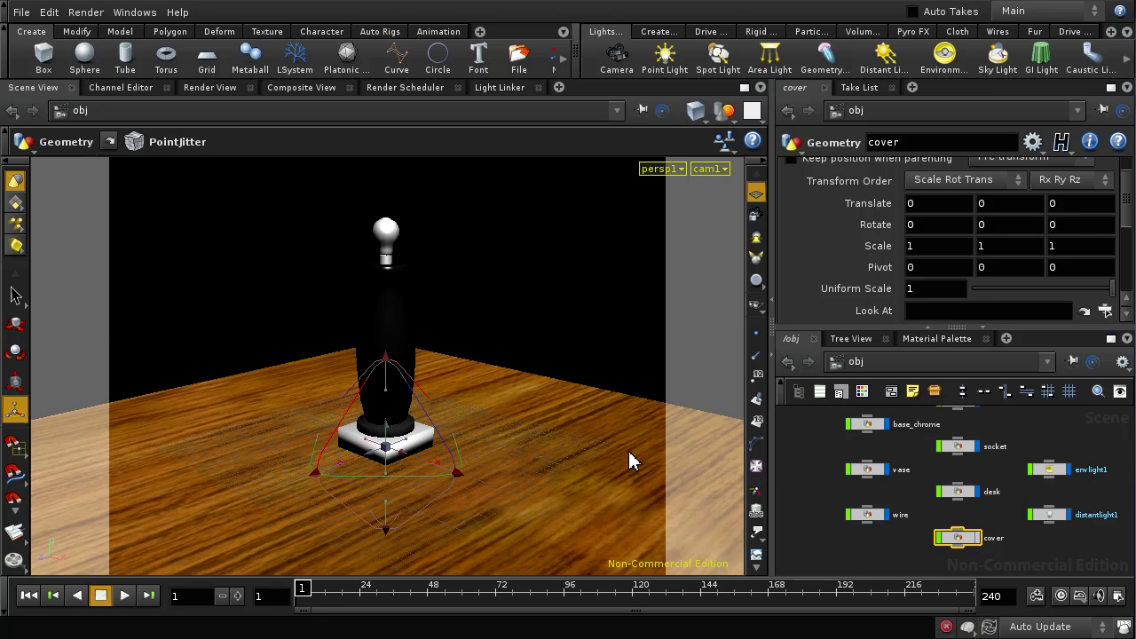
Step: Add a Mantra Surface material to the shop network and rename it bulb
{"action": "left_click", "coordinate": [894, 363]}
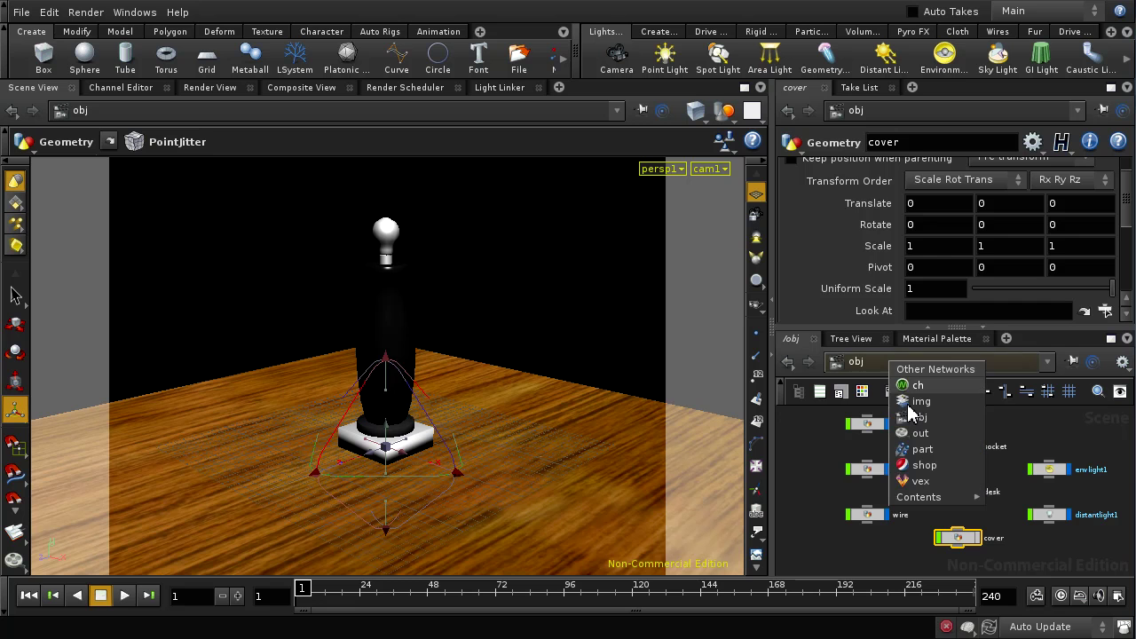
{"action": "left_click", "coordinate": [914, 466]}
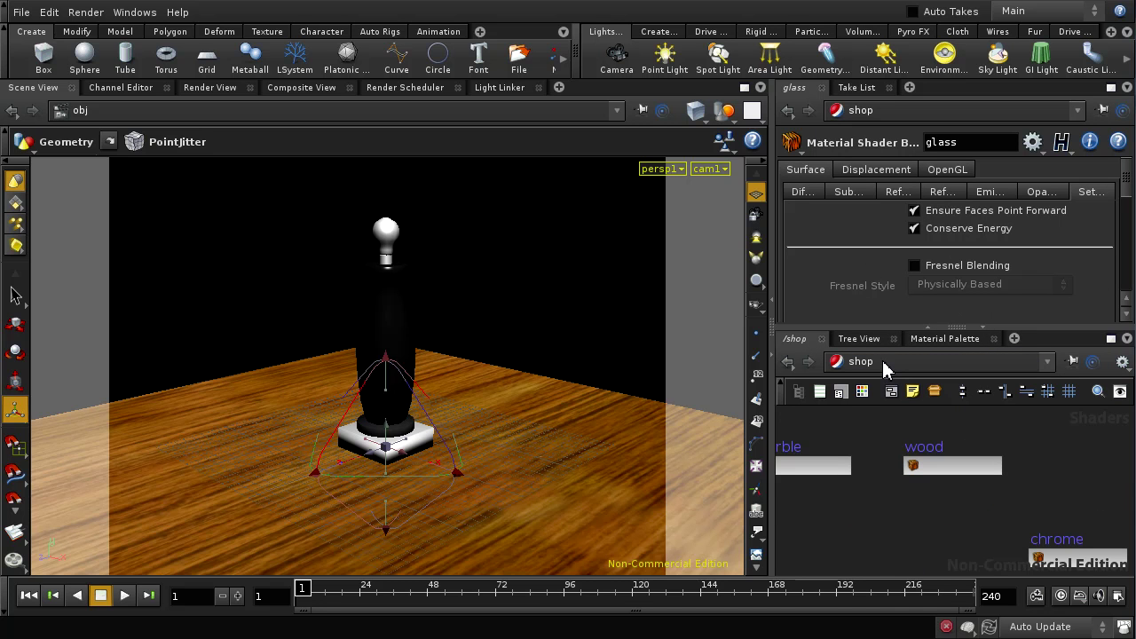
{"action": "left_click", "coordinate": [944, 338]}
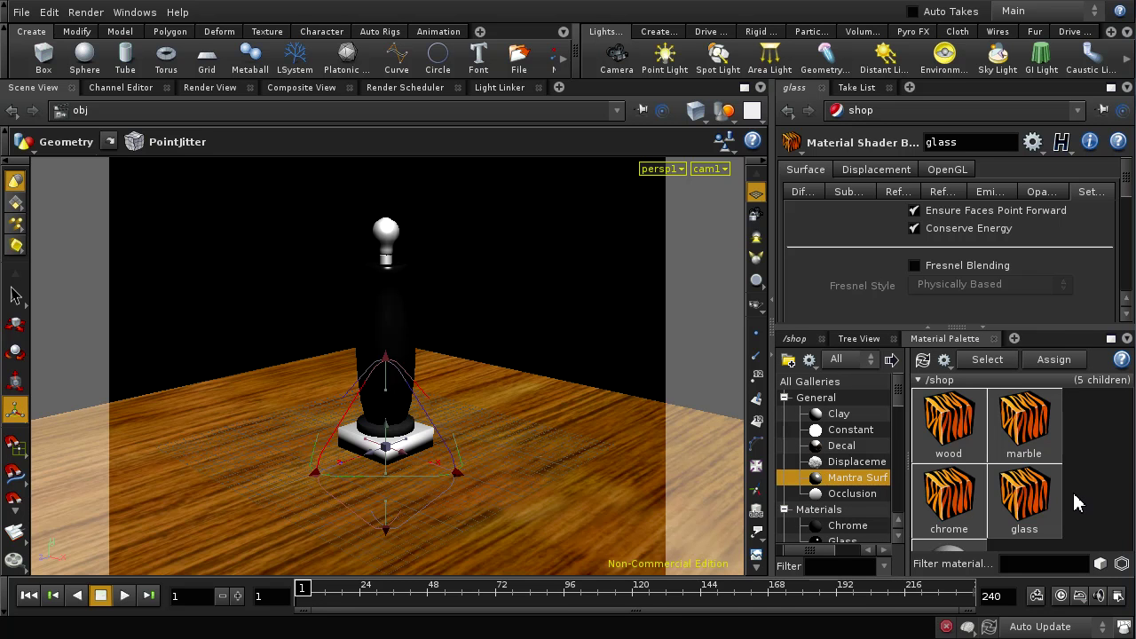
{"action": "left_click", "coordinate": [794, 340]}
{"action": "middle_click_drag", "start_coordinate": [1016, 550], "coordinate": [1000, 516]}
{"action": "left_click", "coordinate": [1000, 513]}
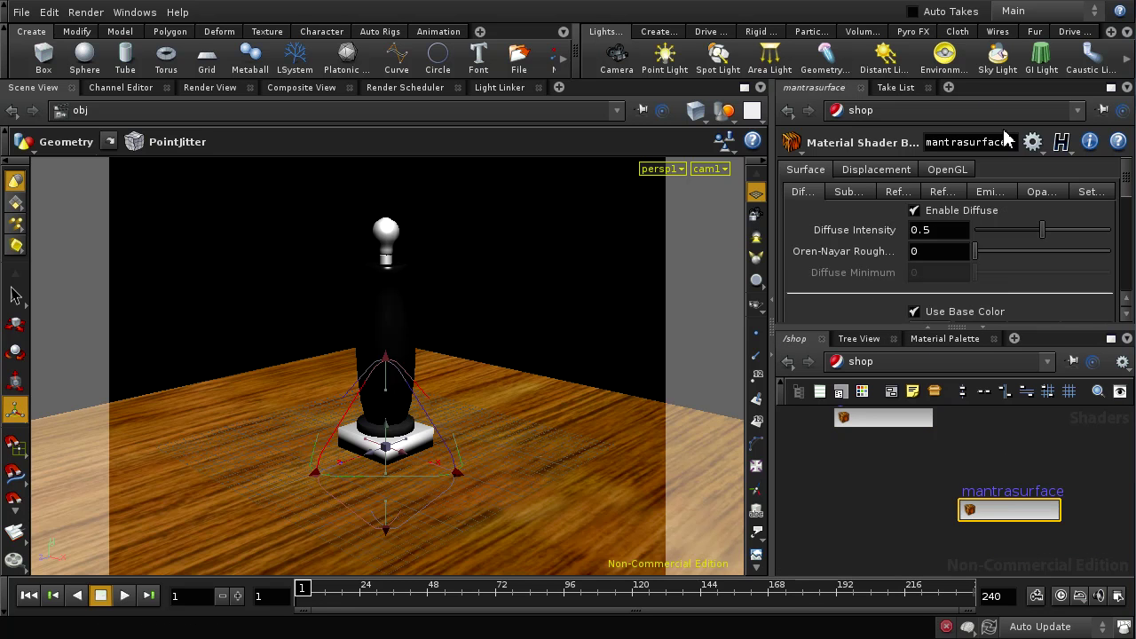
{"action": "left_click_drag", "start_coordinate": [1005, 146], "coordinate": [877, 140]}
{"action": "type", "text": "bulb"}
{"action": "key", "text": "Return"}
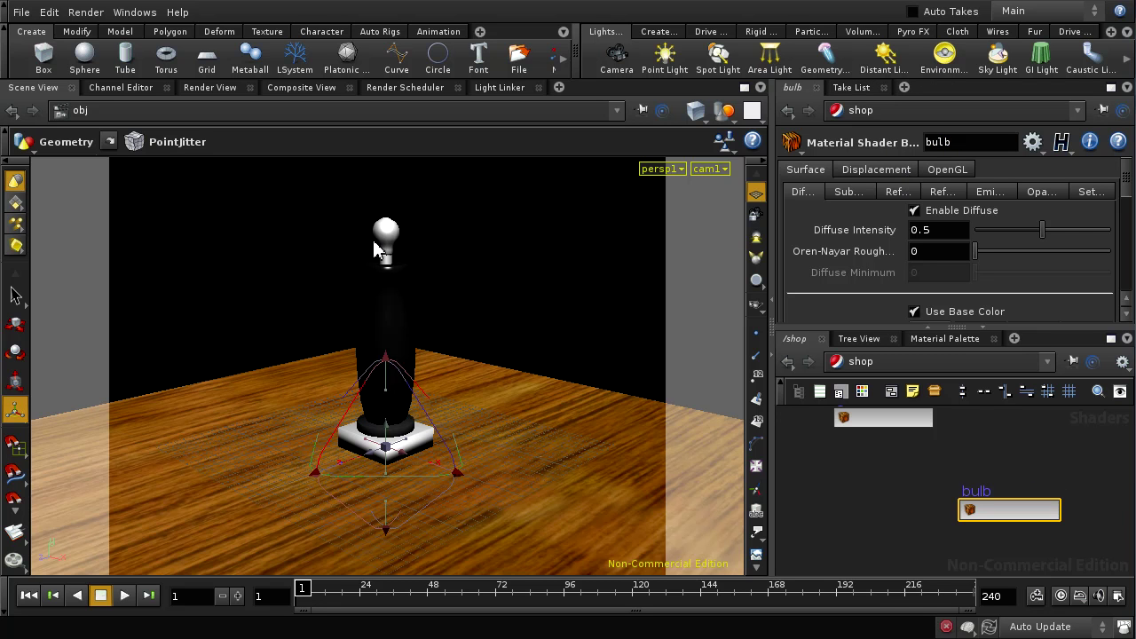
Step: Disable diffuse and Reflect Lights on the bulb material
{"action": "left_click", "coordinate": [915, 212]}
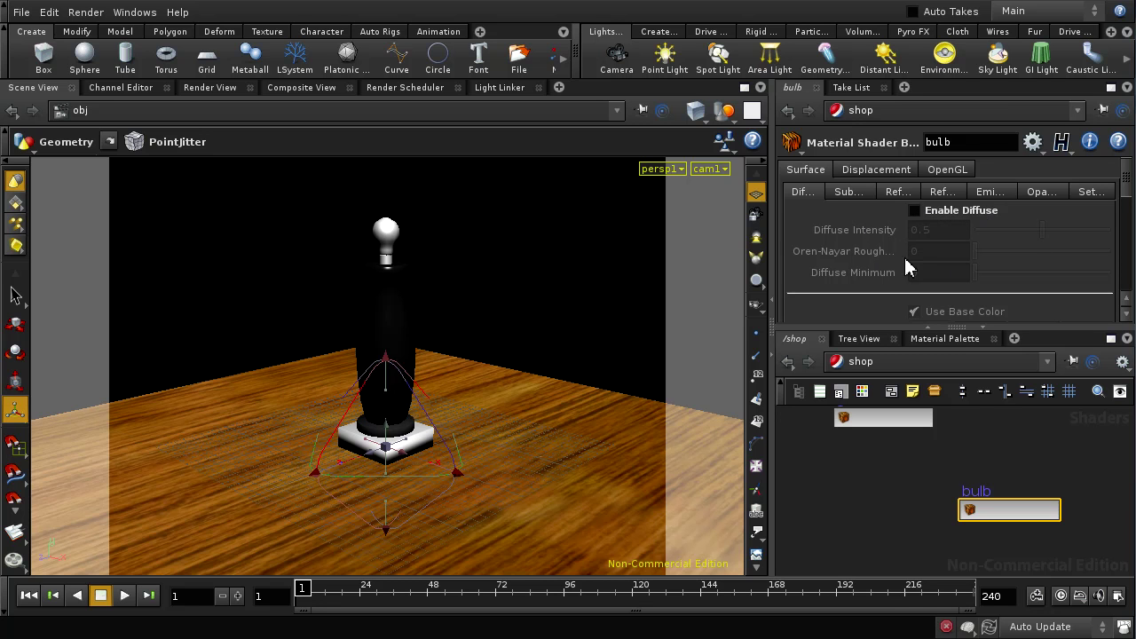
{"action": "left_click", "coordinate": [897, 192]}
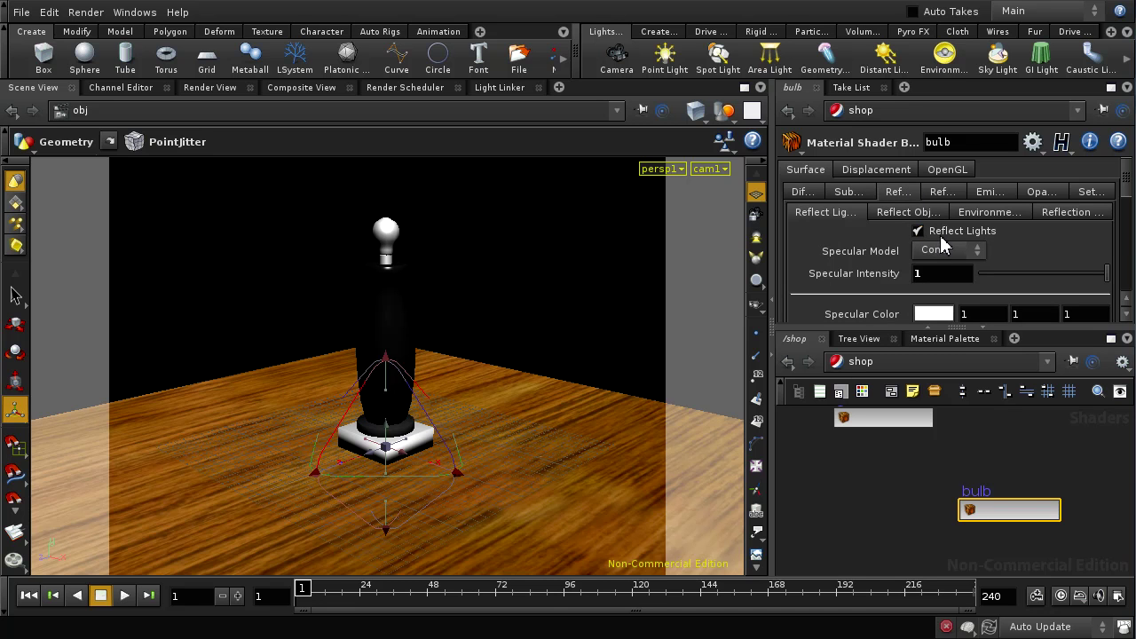
{"action": "left_click", "coordinate": [939, 232]}
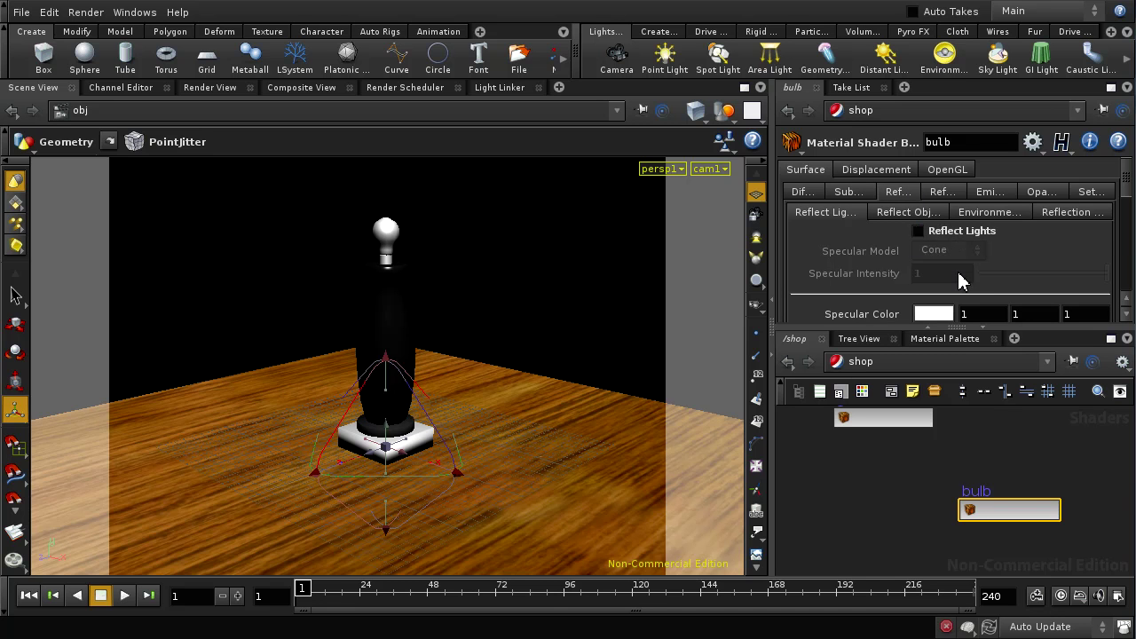
Step: Enable emission on the bulb material with a pale yellow color of hue 59 and saturation 0.163, without illuminating other objects
{"action": "left_click", "coordinate": [1000, 194]}
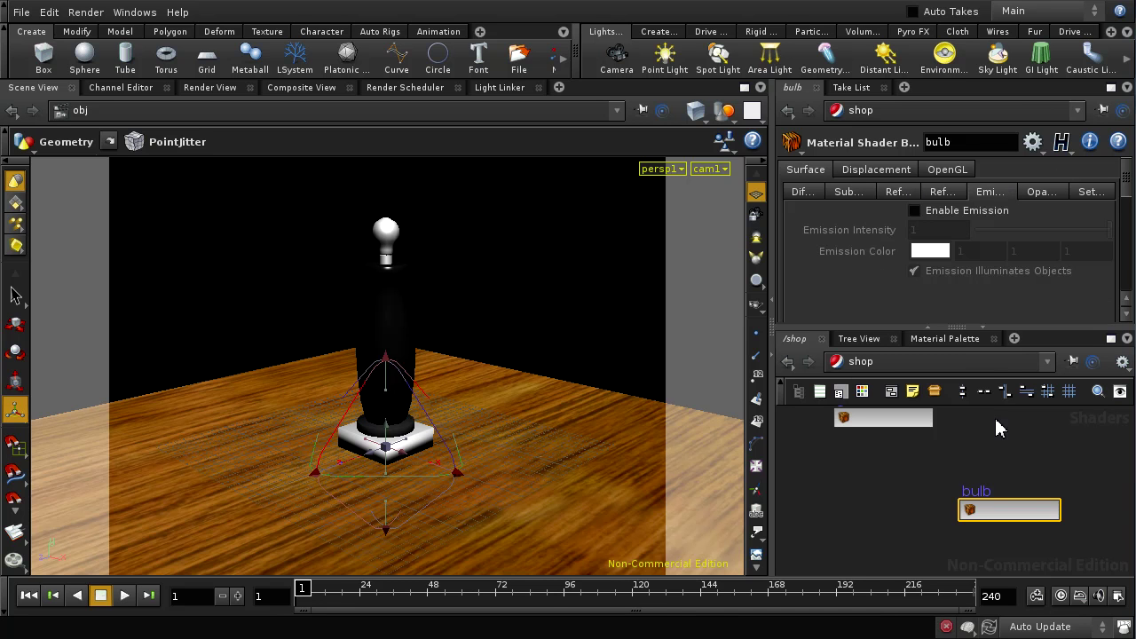
{"action": "left_click", "coordinate": [914, 211]}
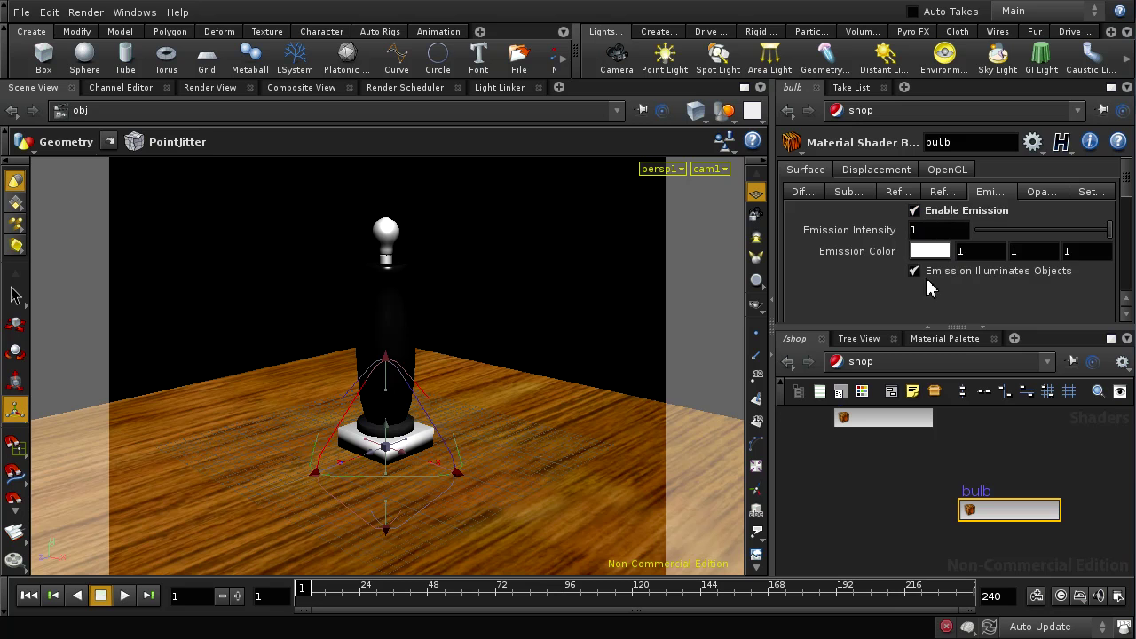
{"action": "left_click", "coordinate": [928, 252]}
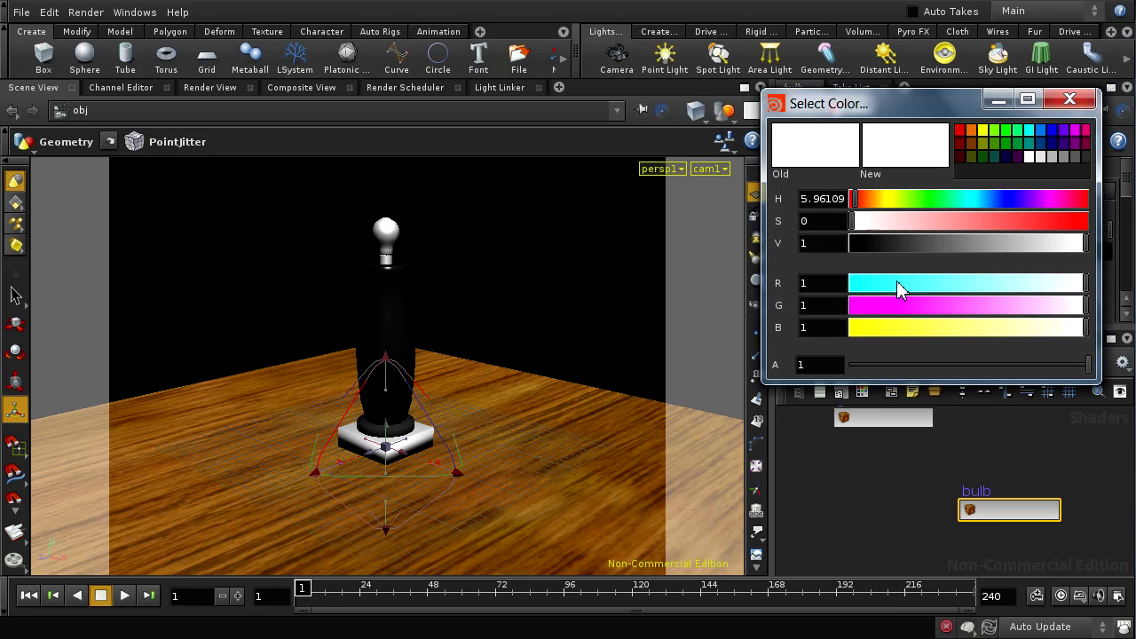
{"action": "left_click", "coordinate": [890, 199]}
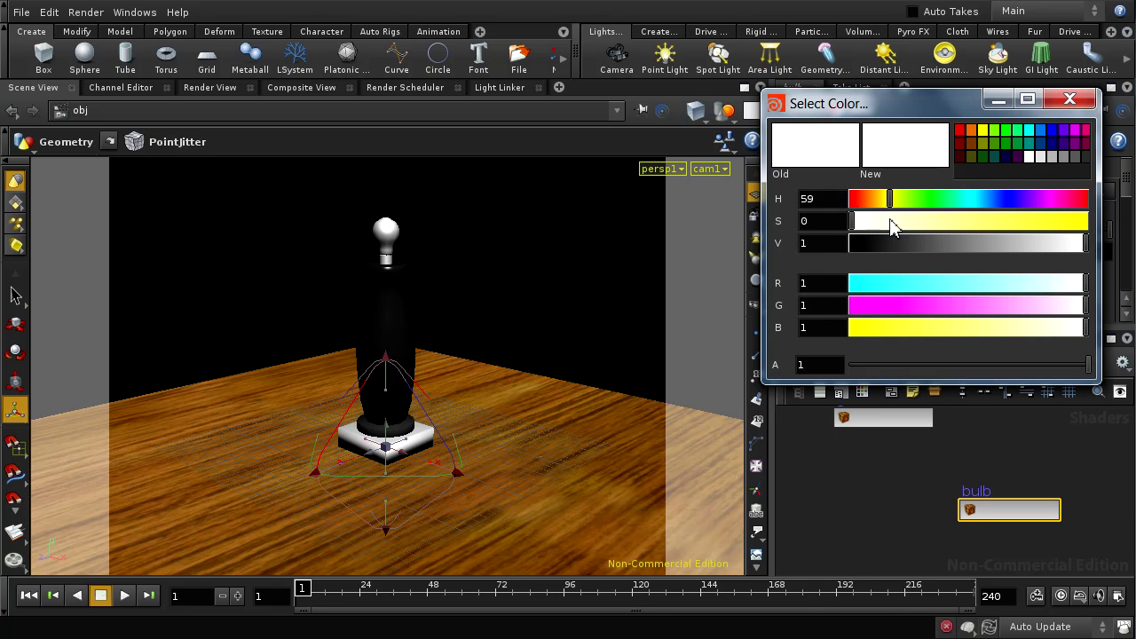
{"action": "left_click", "coordinate": [890, 221]}
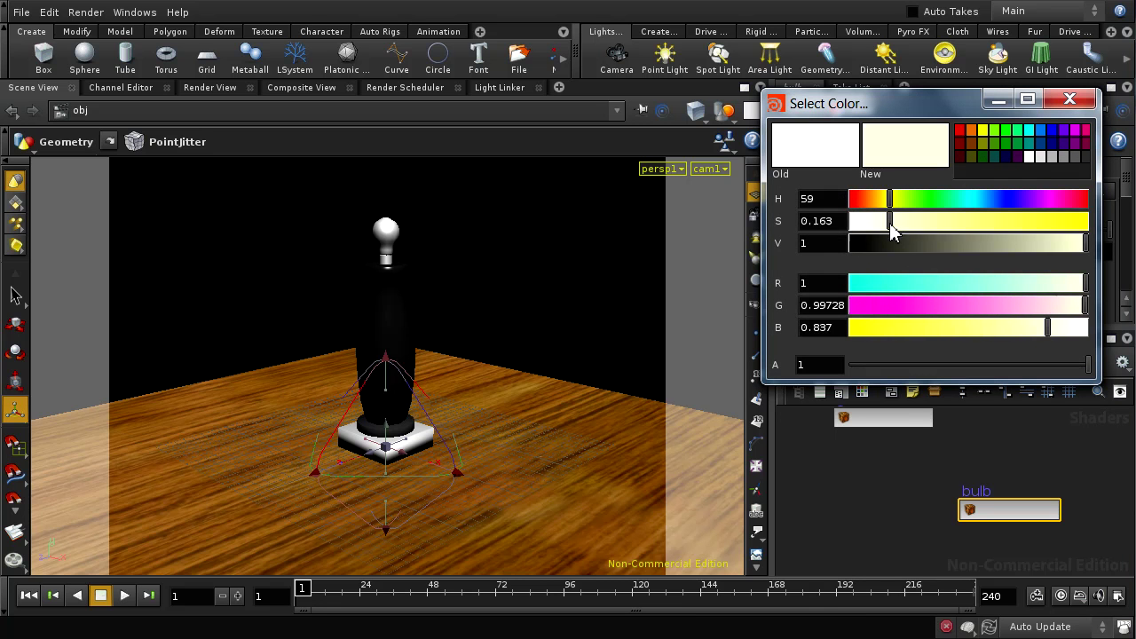
{"action": "left_click", "coordinate": [1070, 99]}
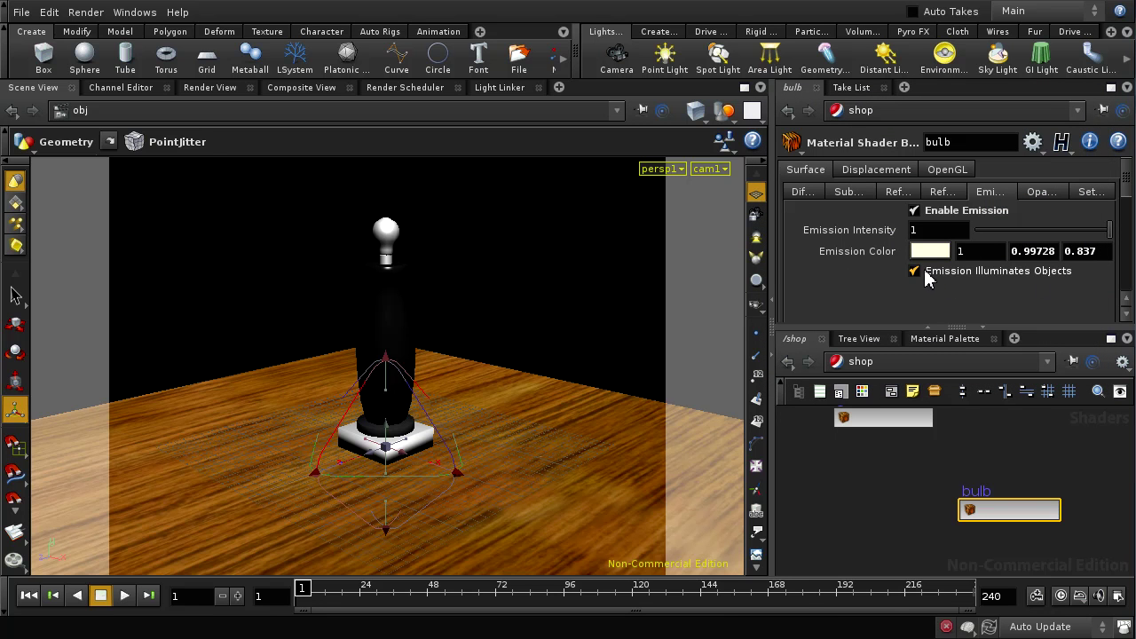
{"action": "left_click", "coordinate": [915, 271]}
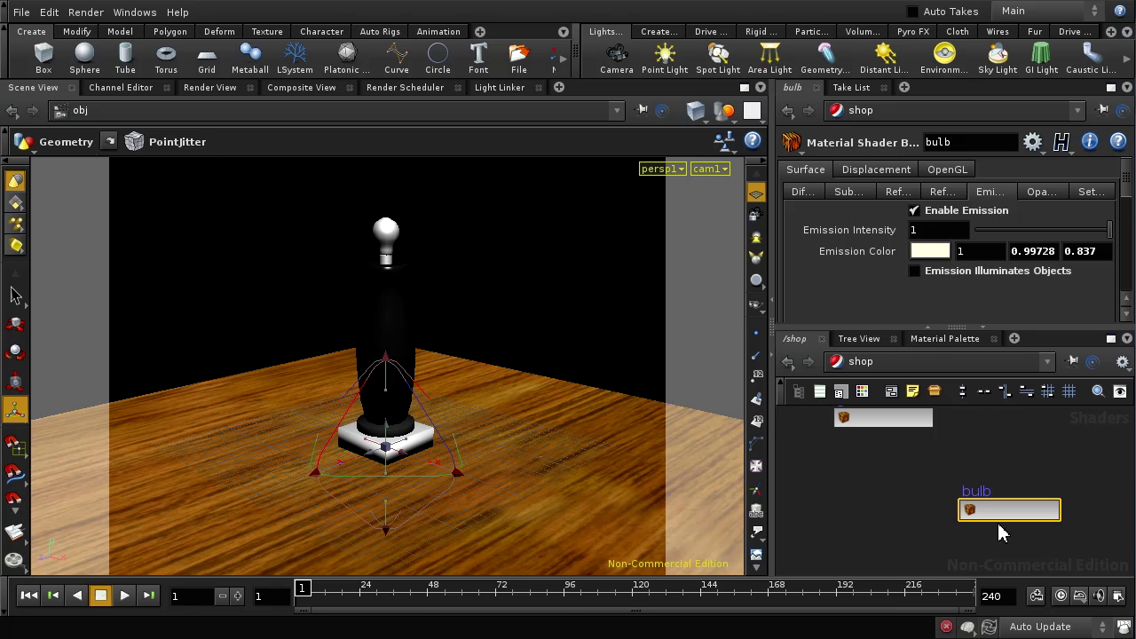
Step: Render a close-up of the bulb and assign the bulb material to it
{"action": "key", "text": "Escape"}
{"action": "left_click_drag", "start_coordinate": [631, 412], "coordinate": [560, 520]}
{"action": "key", "text": "Return"}
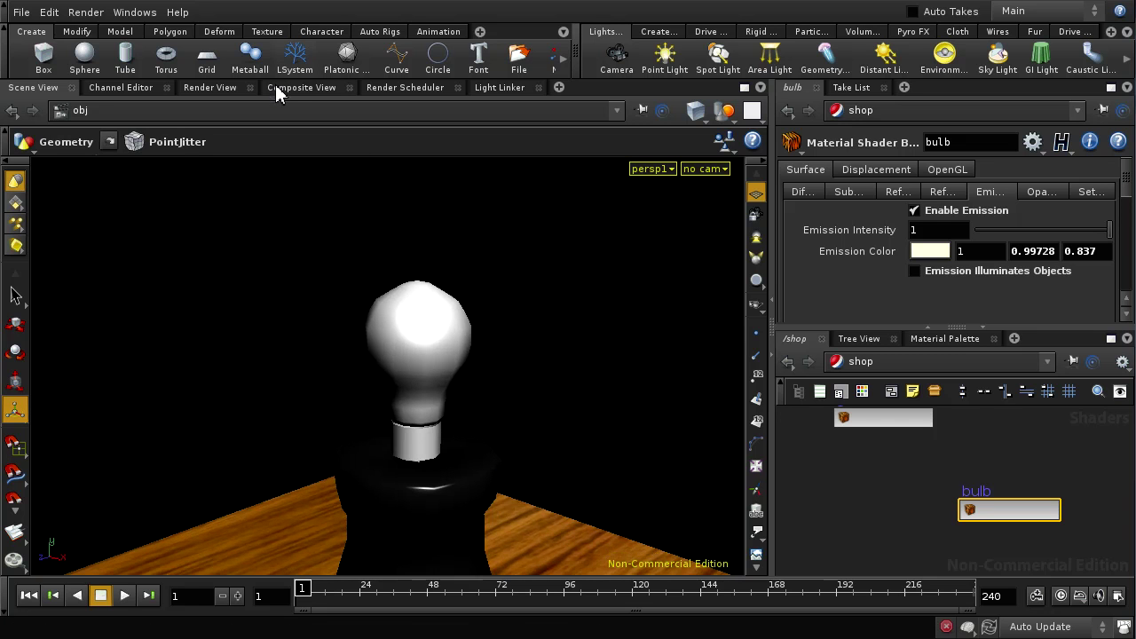
{"action": "left_click", "coordinate": [206, 86]}
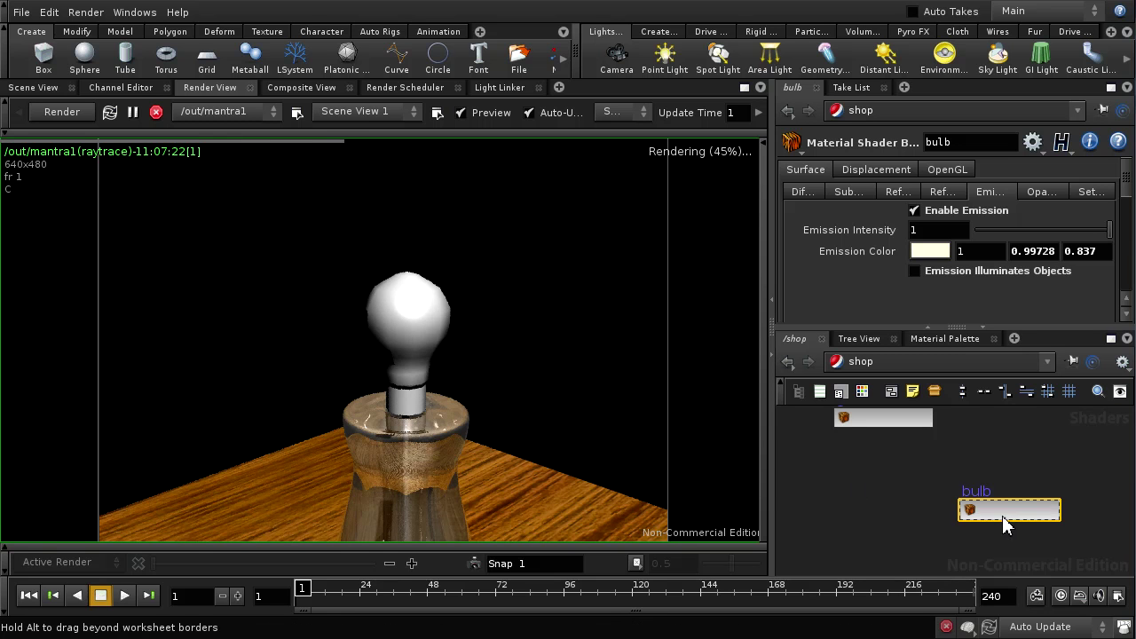
{"action": "left_click_drag", "start_coordinate": [847, 439], "coordinate": [795, 465]}
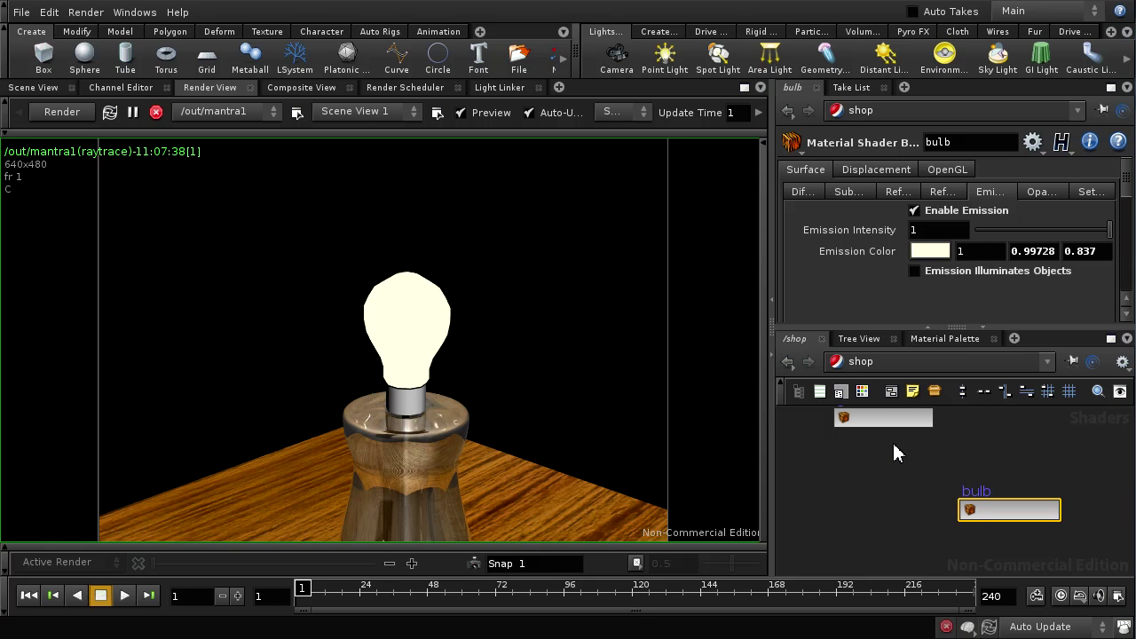
{"action": "middle_click_drag", "start_coordinate": [855, 482], "coordinate": [907, 530]}
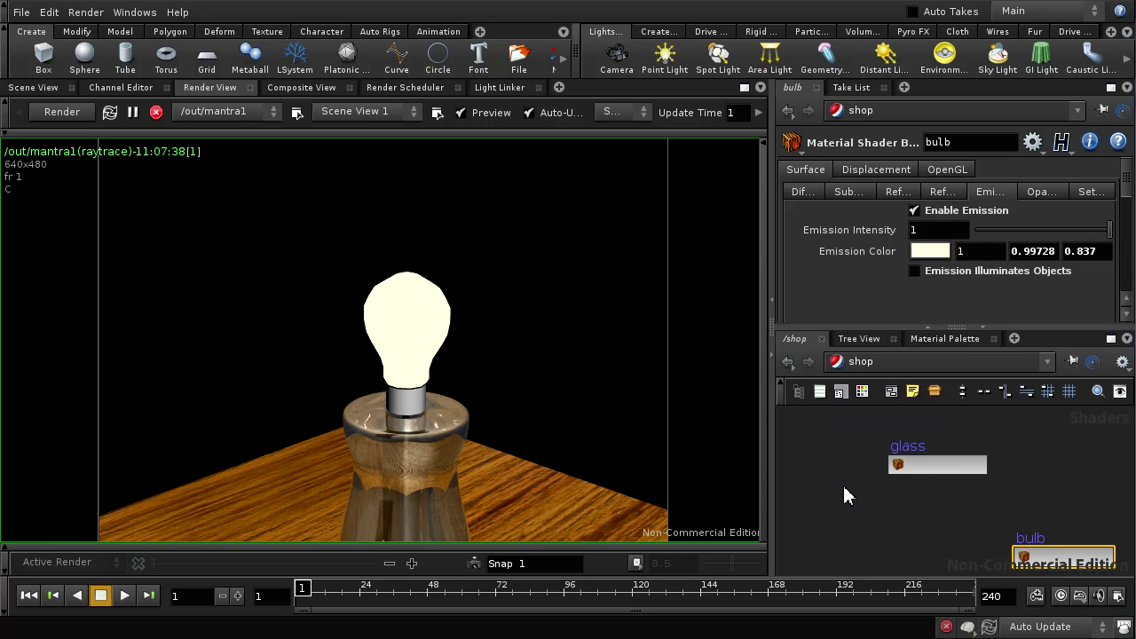
Step: Add a Clay material to the shop network and assign it to the vase in the render
{"action": "middle_click_drag", "start_coordinate": [844, 495], "coordinate": [913, 491]}
{"action": "left_click", "coordinate": [944, 341]}
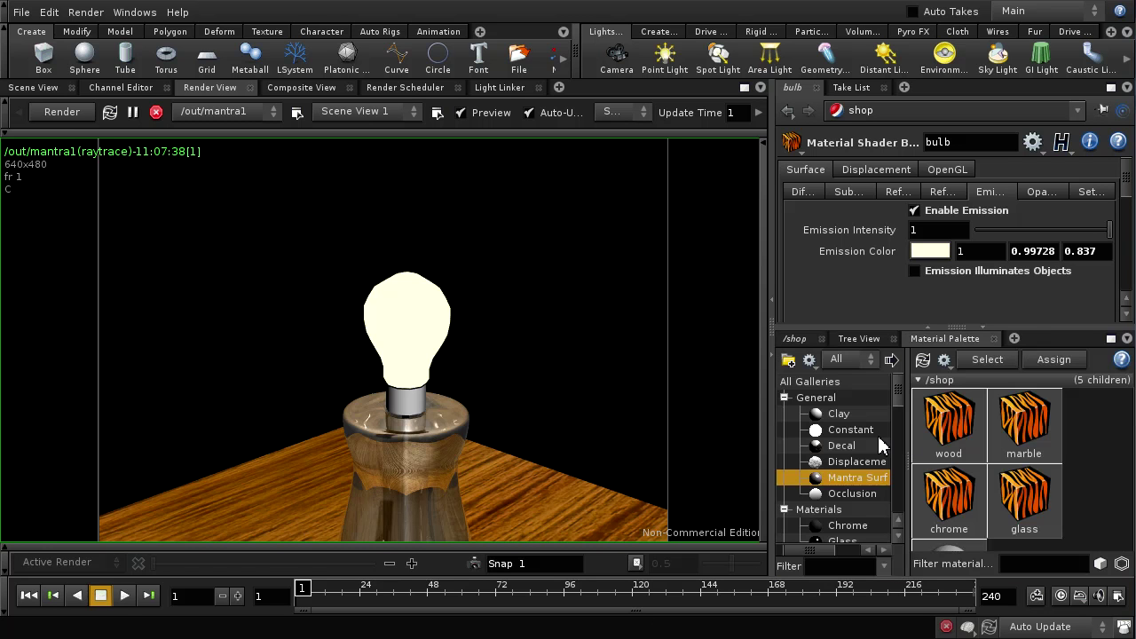
{"action": "left_click", "coordinate": [829, 416]}
{"action": "left_click_drag", "start_coordinate": [824, 417], "coordinate": [1083, 466]}
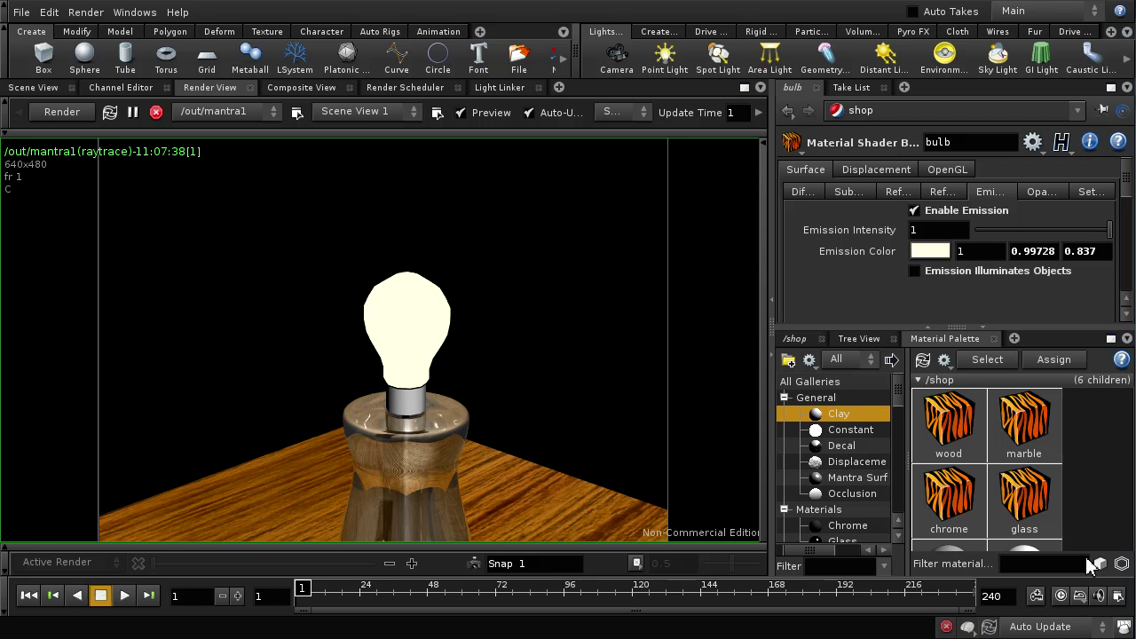
{"action": "left_click", "coordinate": [810, 340]}
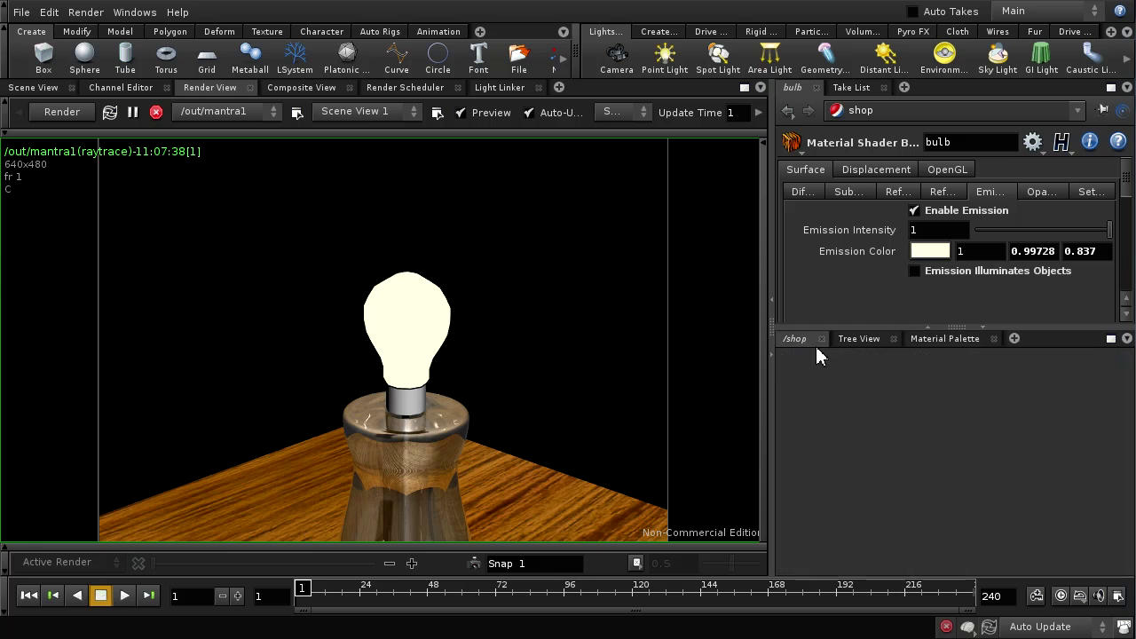
{"action": "left_click", "coordinate": [1033, 501]}
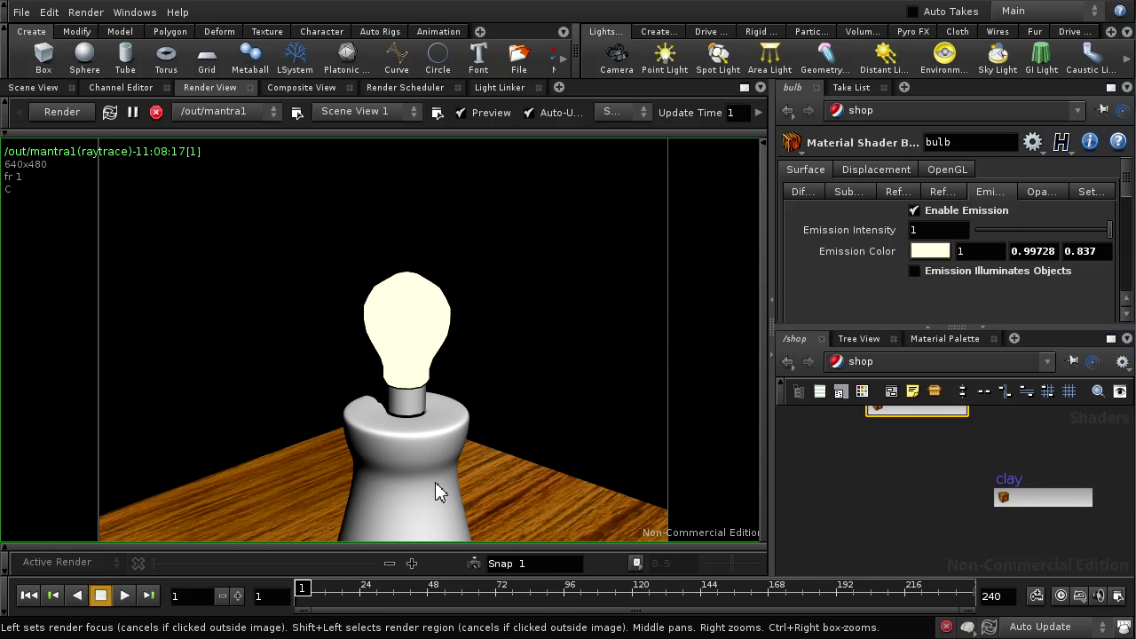
Step: Set the light intensity of distantlight1 in the object network to 0.3
{"action": "middle_click_drag", "start_coordinate": [868, 462], "coordinate": [865, 515]}
{"action": "left_click", "coordinate": [874, 364]}
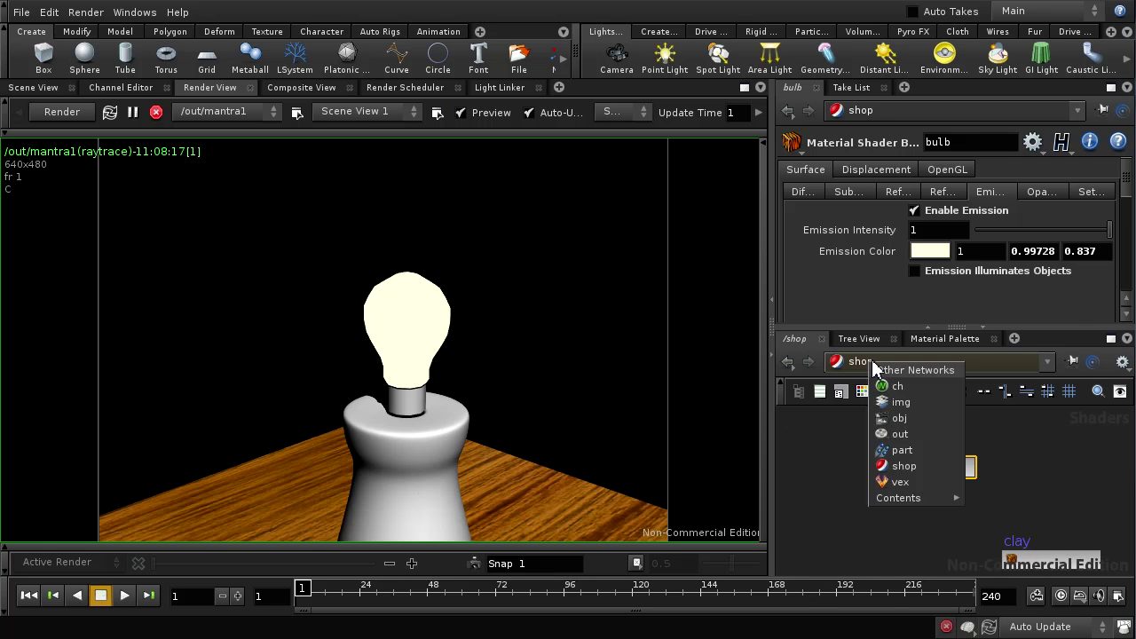
{"action": "left_click", "coordinate": [899, 418]}
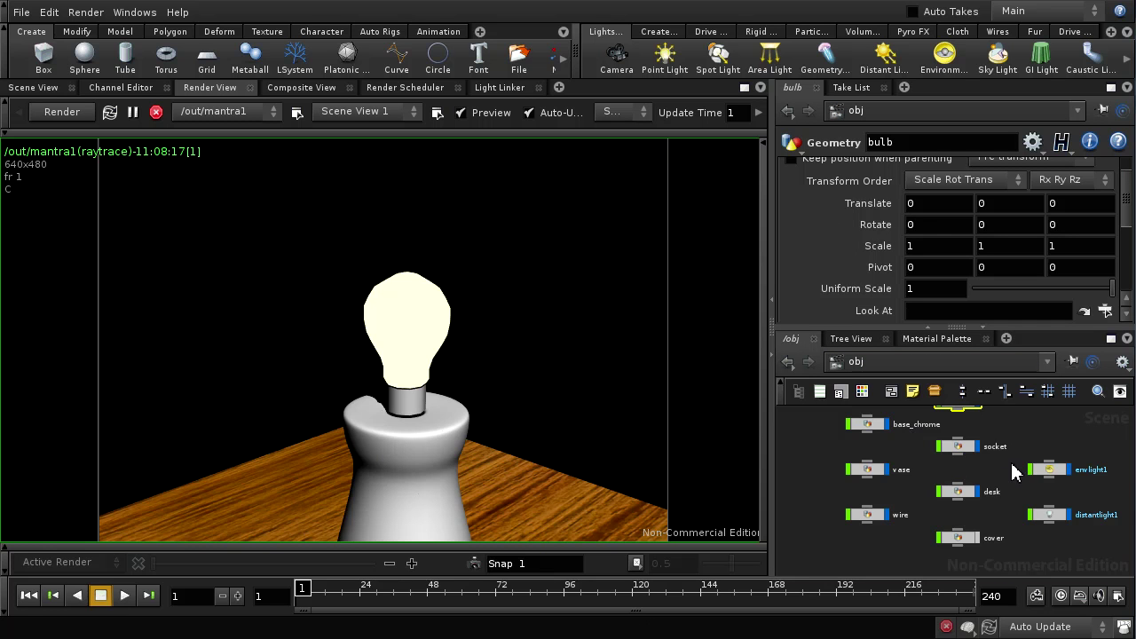
{"action": "middle_click_drag", "start_coordinate": [1015, 470], "coordinate": [965, 477]}
{"action": "left_click", "coordinate": [1000, 521]}
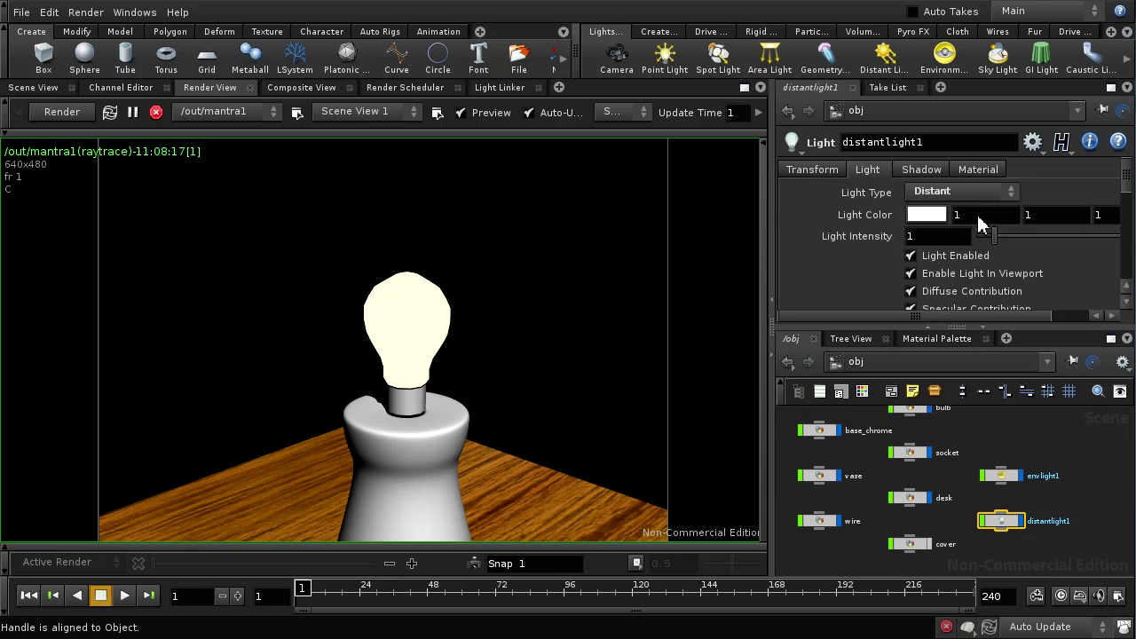
{"action": "middle_click_drag", "start_coordinate": [884, 238], "coordinate": [873, 312]}
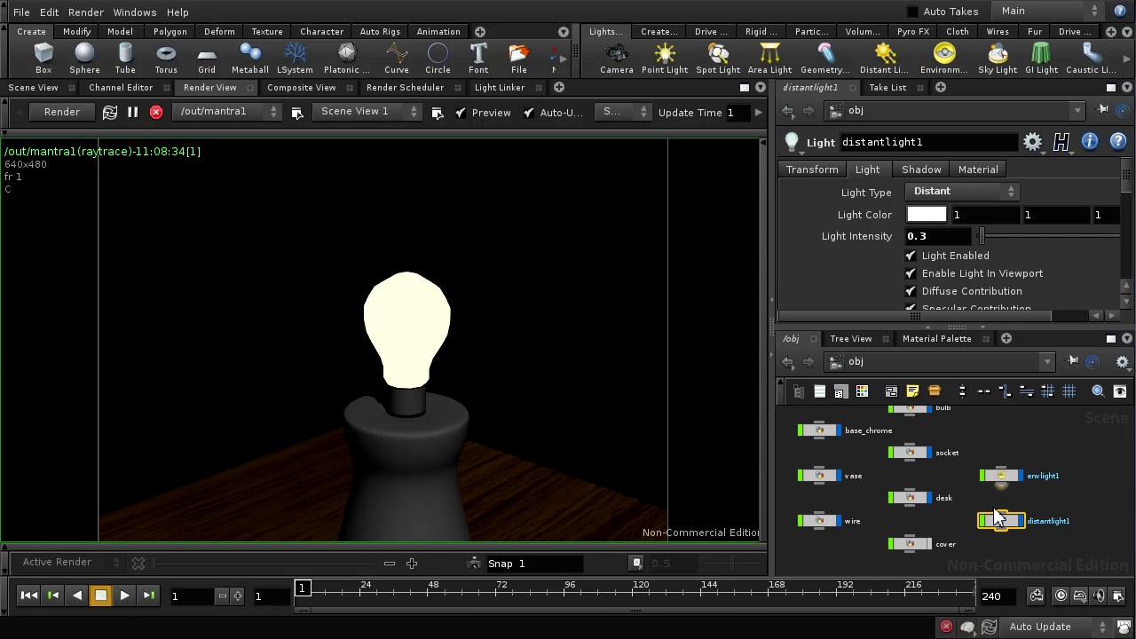
Step: Turn on Emission Illuminates Objects for the bulb material in the shop network and place its node below glass
{"action": "middle_click_drag", "start_coordinate": [974, 543], "coordinate": [1007, 540]}
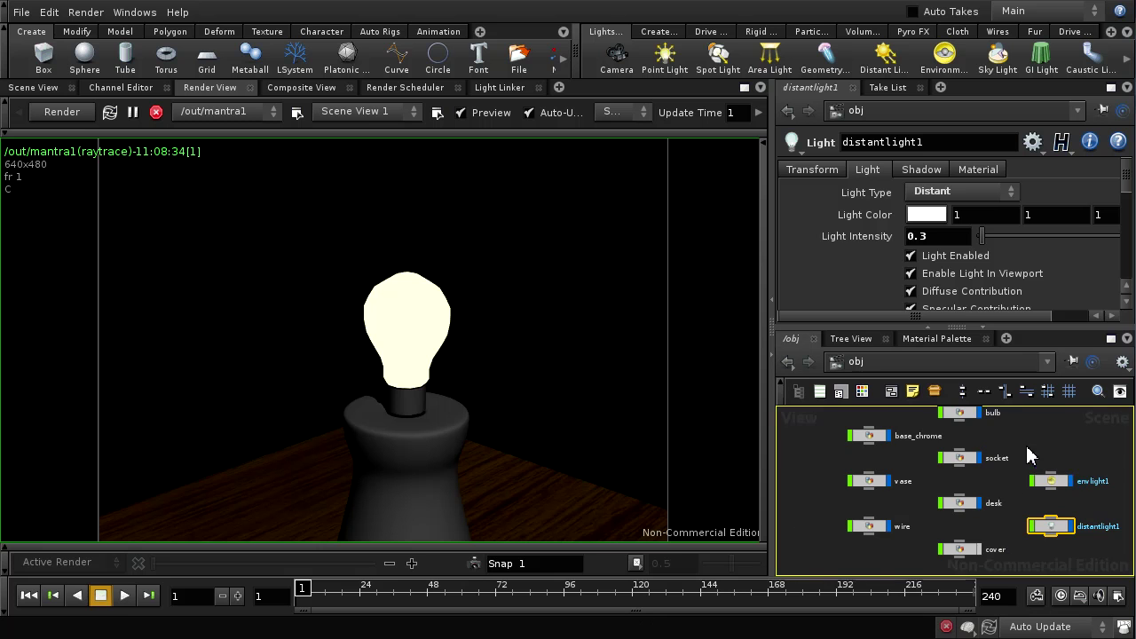
{"action": "scroll", "coordinate": [1020, 470], "scroll_direction": "up", "scroll_amount": 3}
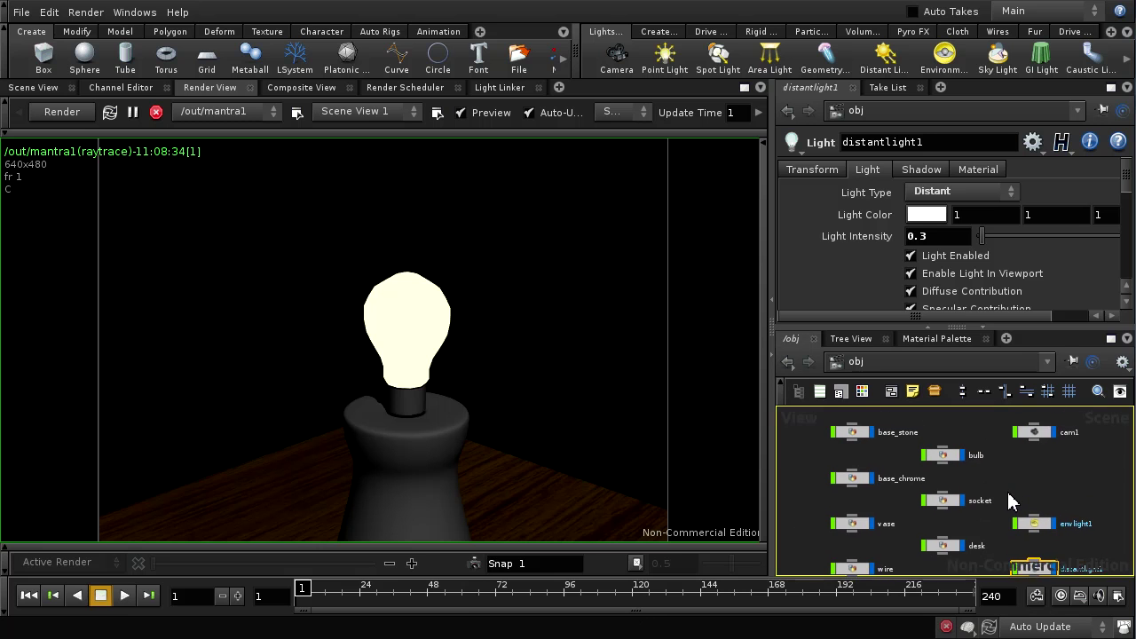
{"action": "left_click", "coordinate": [912, 338]}
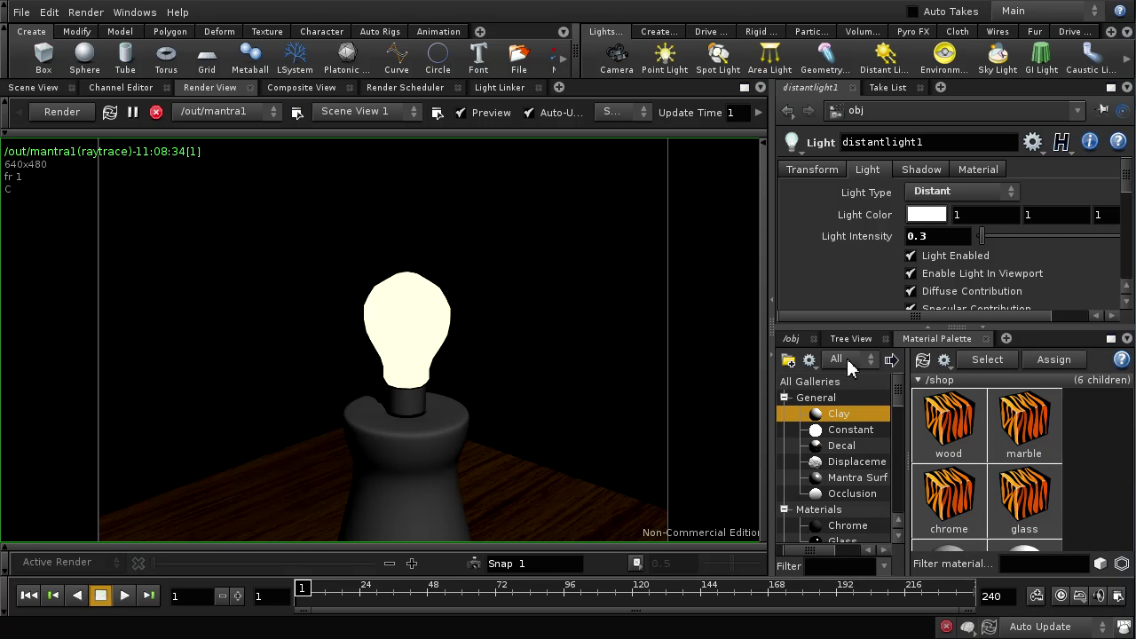
{"action": "left_click", "coordinate": [789, 338]}
{"action": "left_click", "coordinate": [856, 361]}
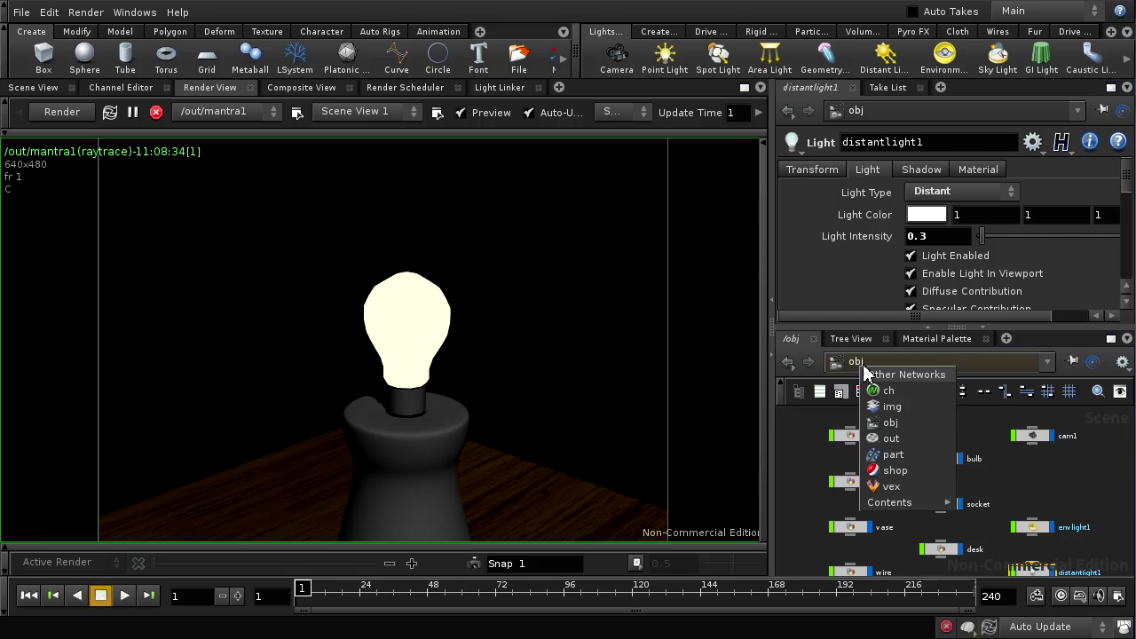
{"action": "left_click", "coordinate": [894, 470]}
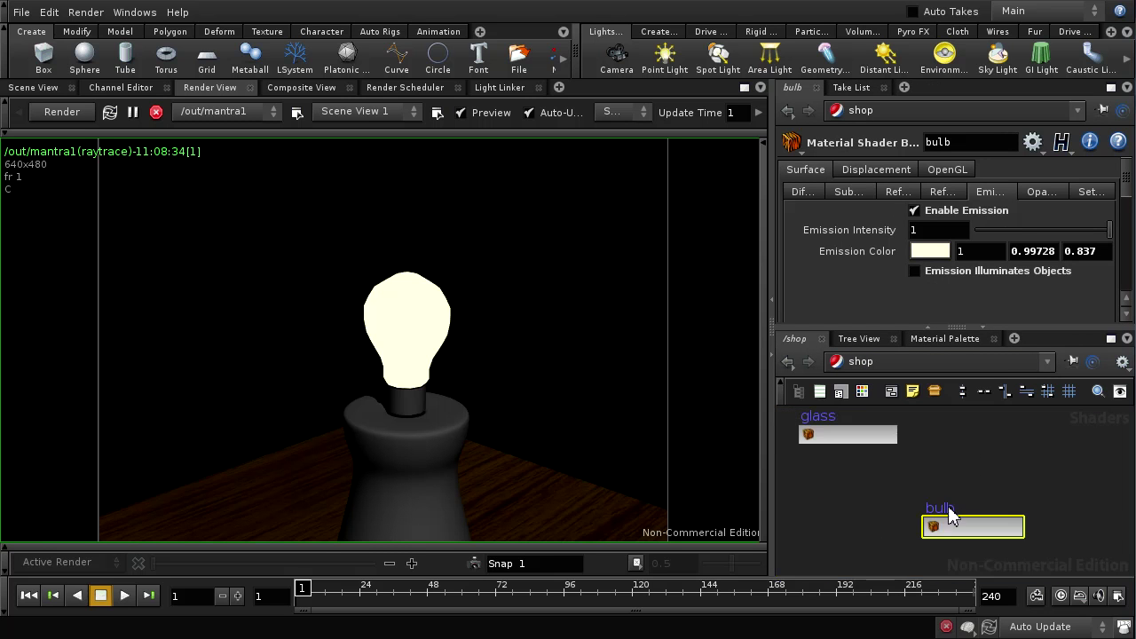
{"action": "left_click", "coordinate": [937, 526]}
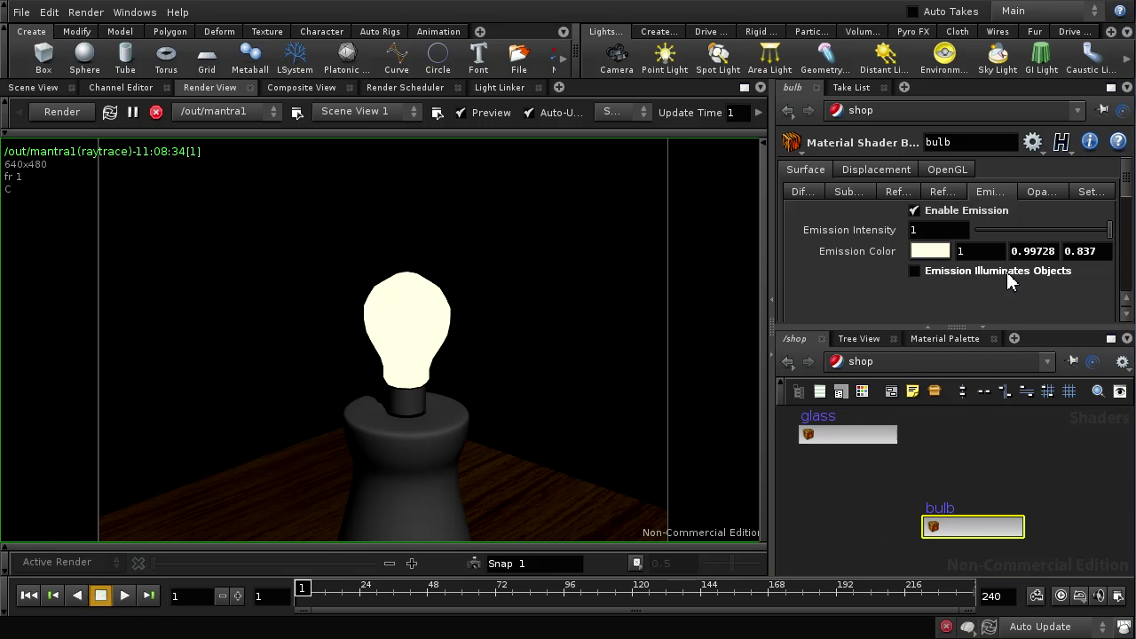
{"action": "left_click", "coordinate": [914, 270]}
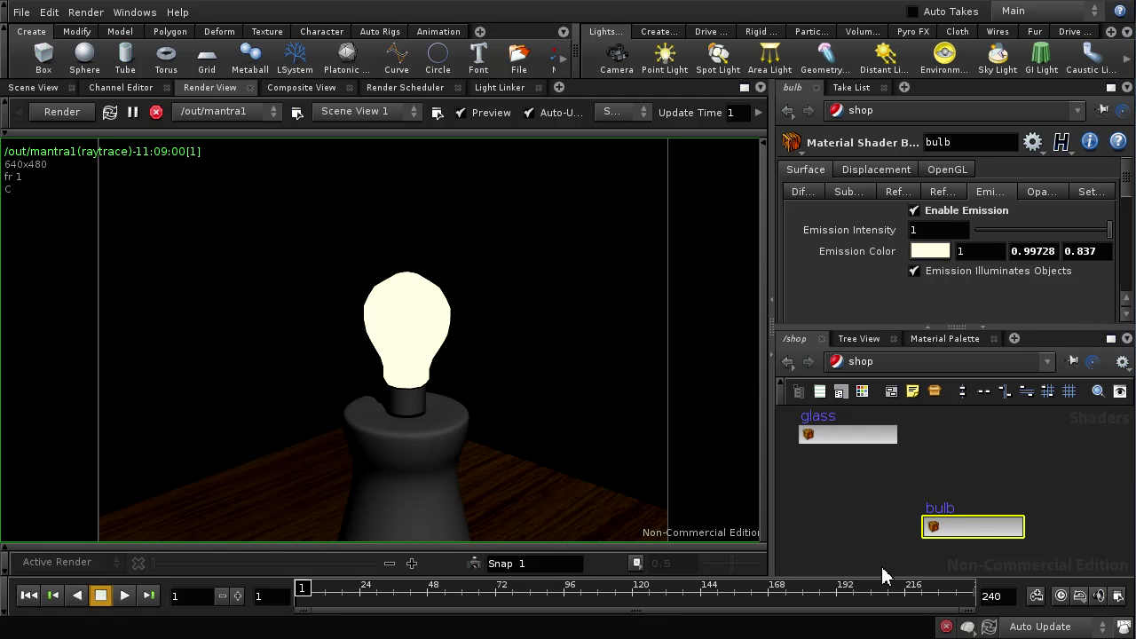
{"action": "left_click_drag", "start_coordinate": [989, 534], "coordinate": [865, 502]}
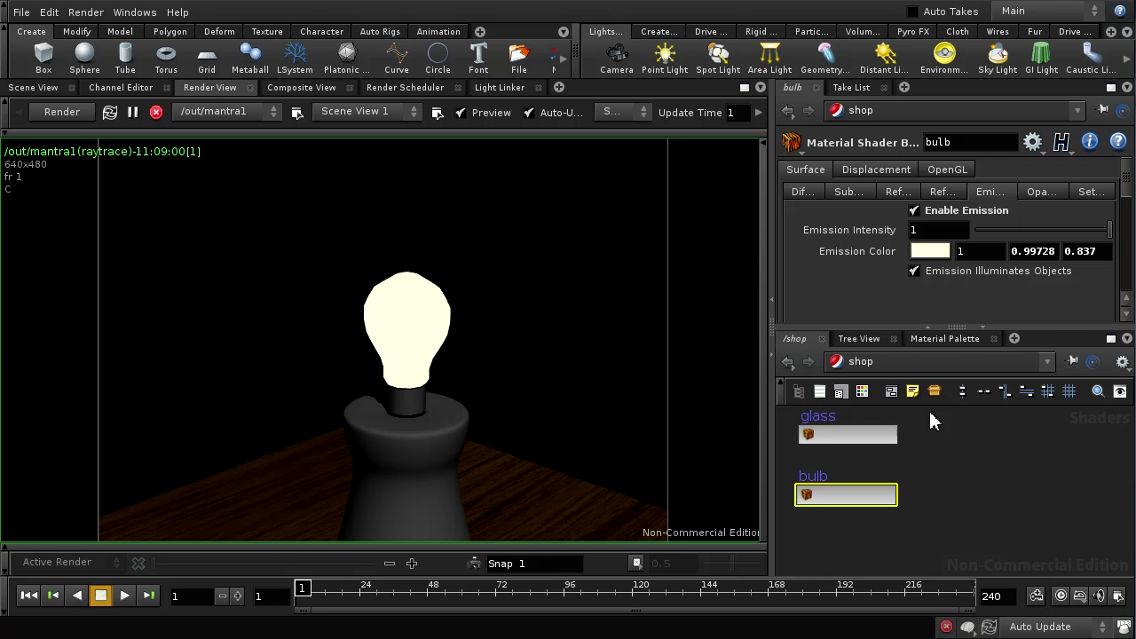
Step: Check the rendering engine of mantra1 in the output network, and return to the object network
{"action": "left_click", "coordinate": [920, 366]}
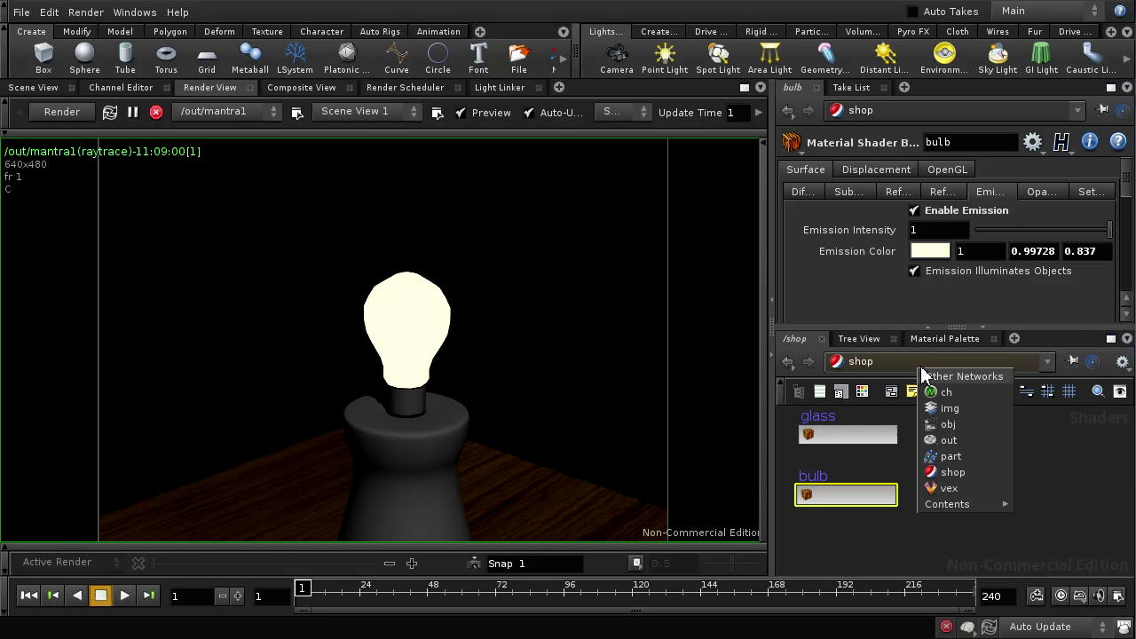
{"action": "left_click", "coordinate": [943, 440]}
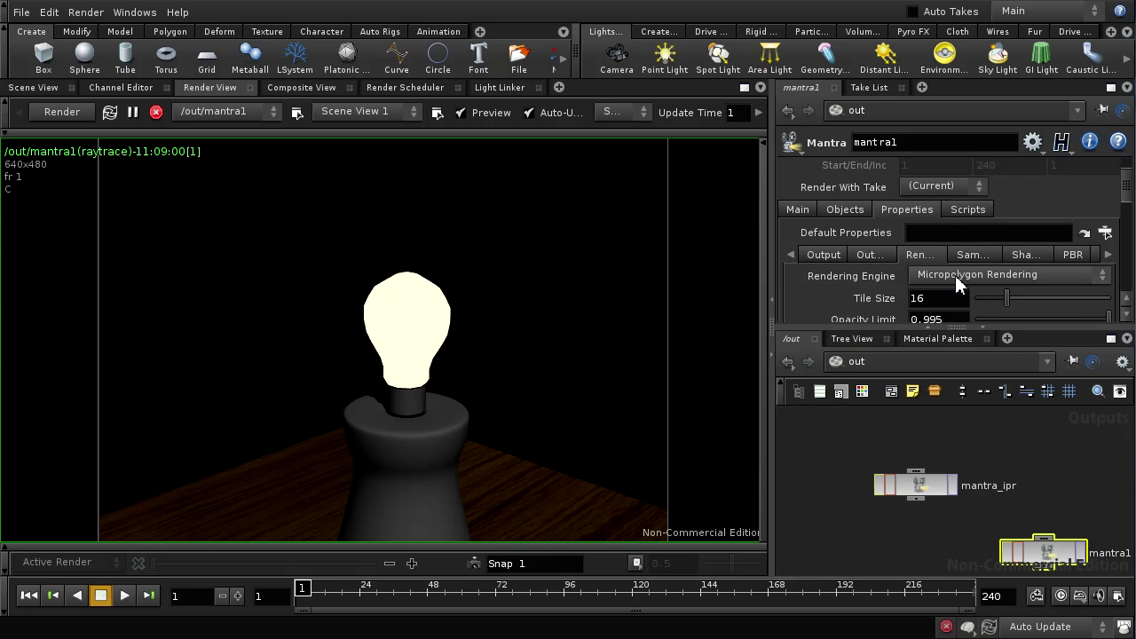
{"action": "left_click", "coordinate": [885, 364]}
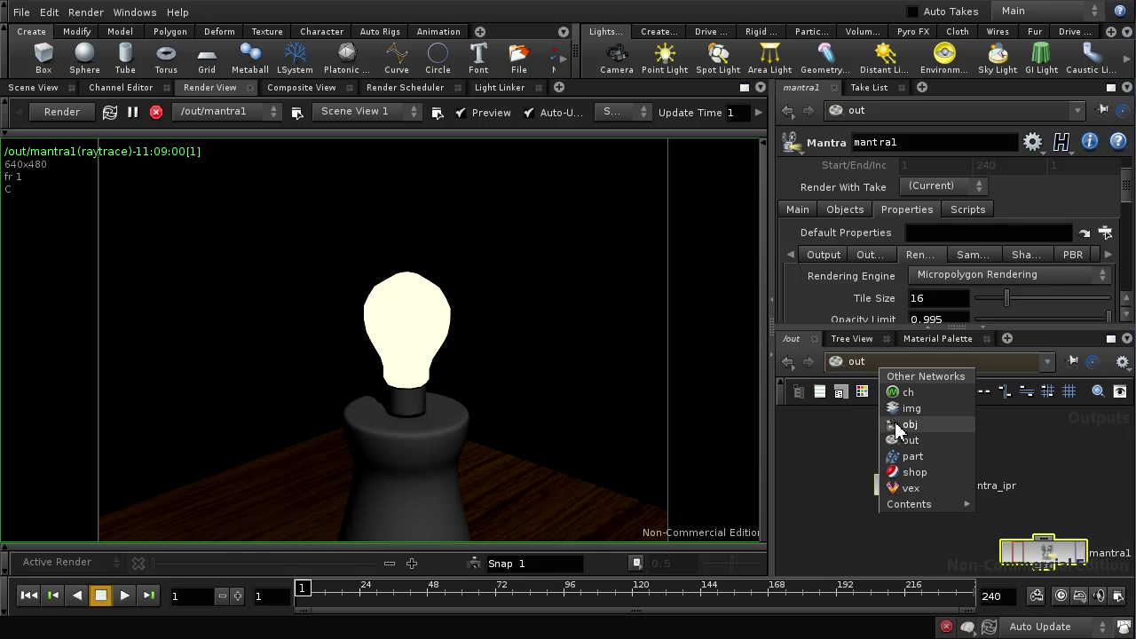
{"action": "left_click", "coordinate": [906, 424]}
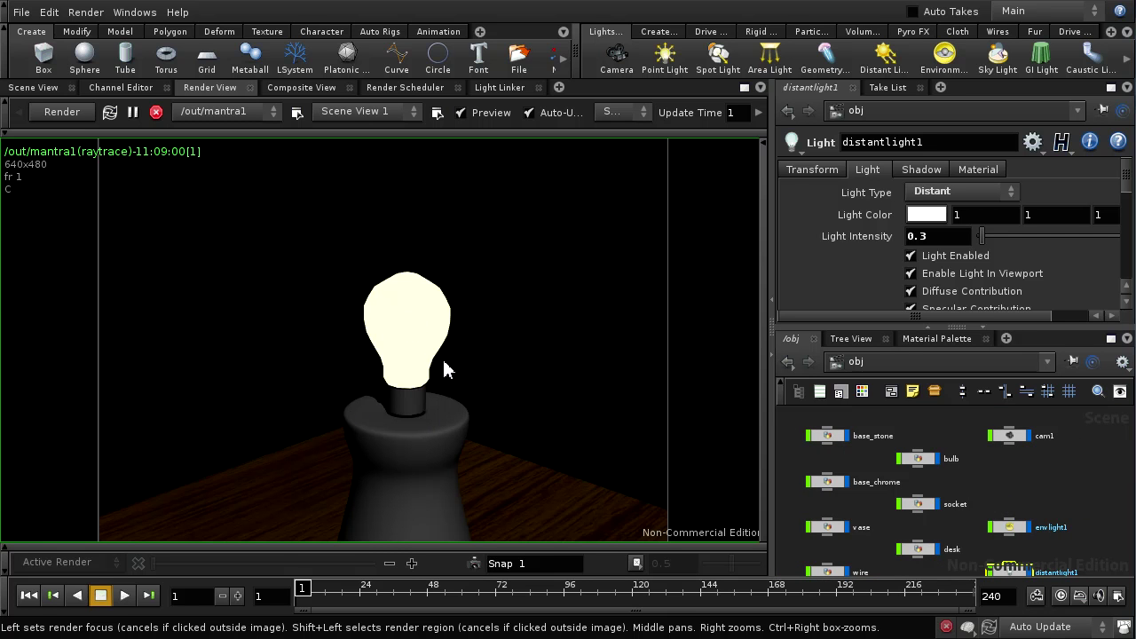
Step: Add a GI light to the scene and set its light type to Irradiance Only
{"action": "left_click", "coordinate": [1044, 62]}
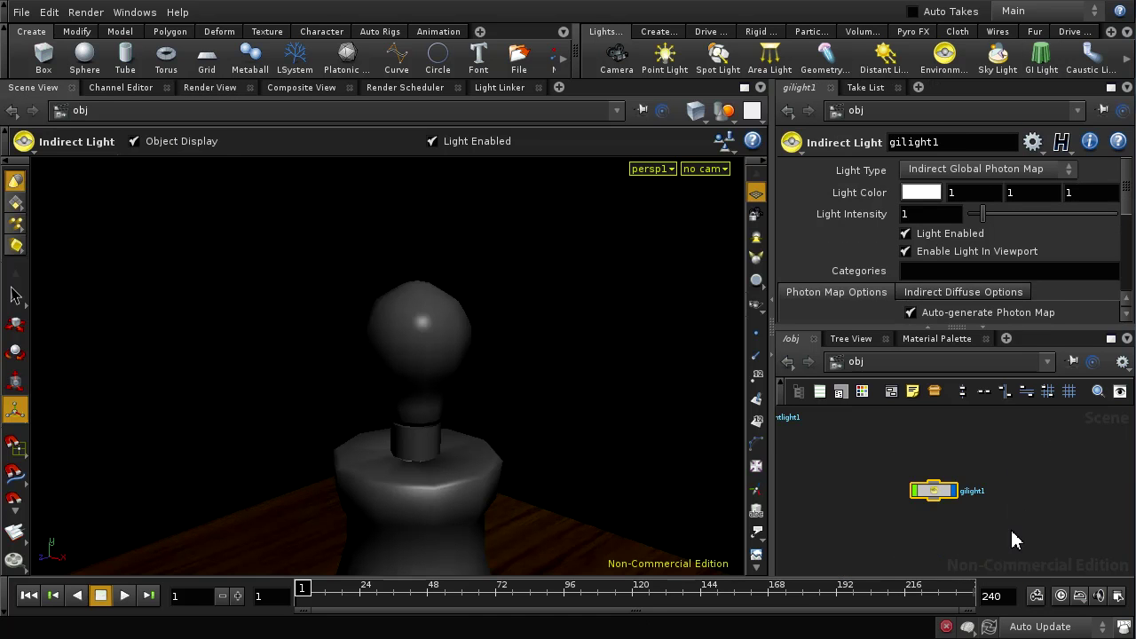
{"action": "left_click_drag", "start_coordinate": [940, 498], "coordinate": [858, 488]}
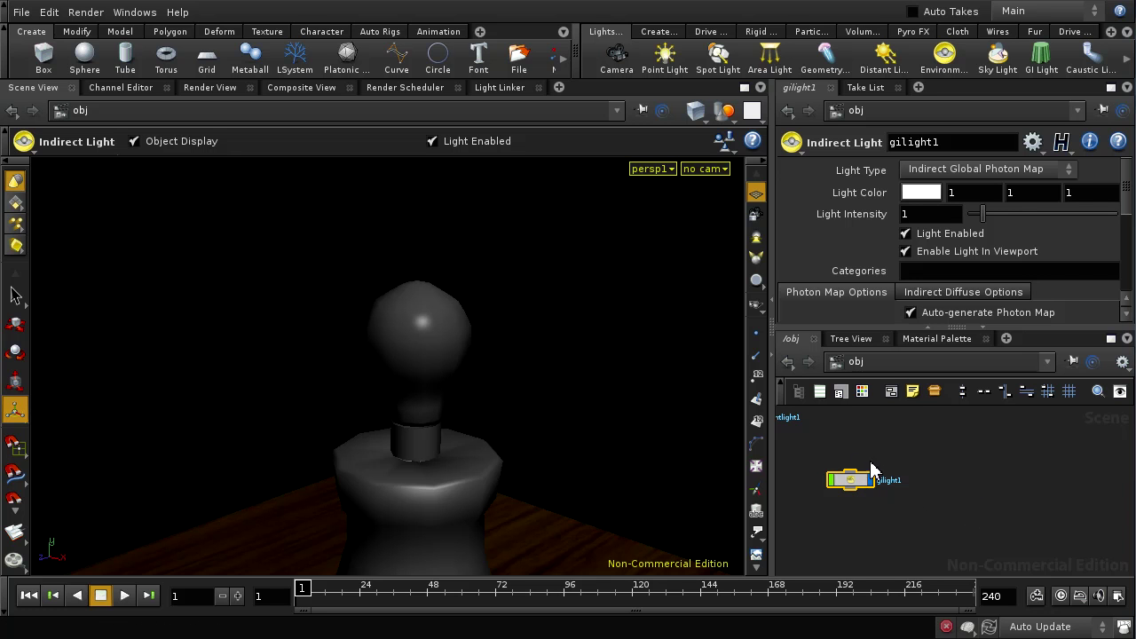
{"action": "left_click", "coordinate": [985, 176]}
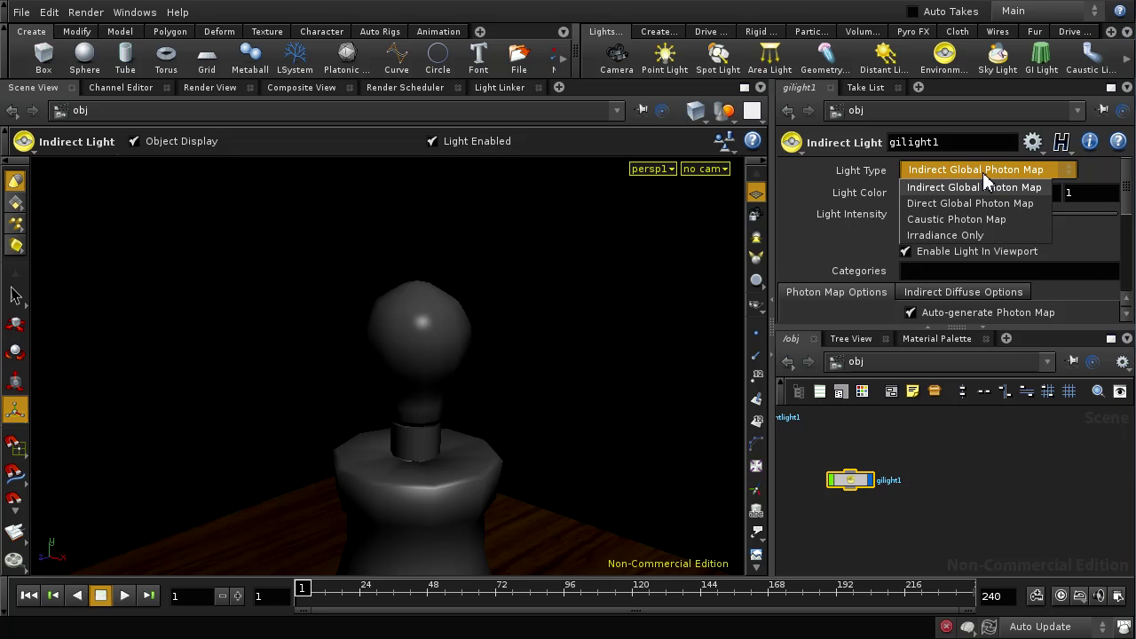
{"action": "left_click", "coordinate": [969, 234]}
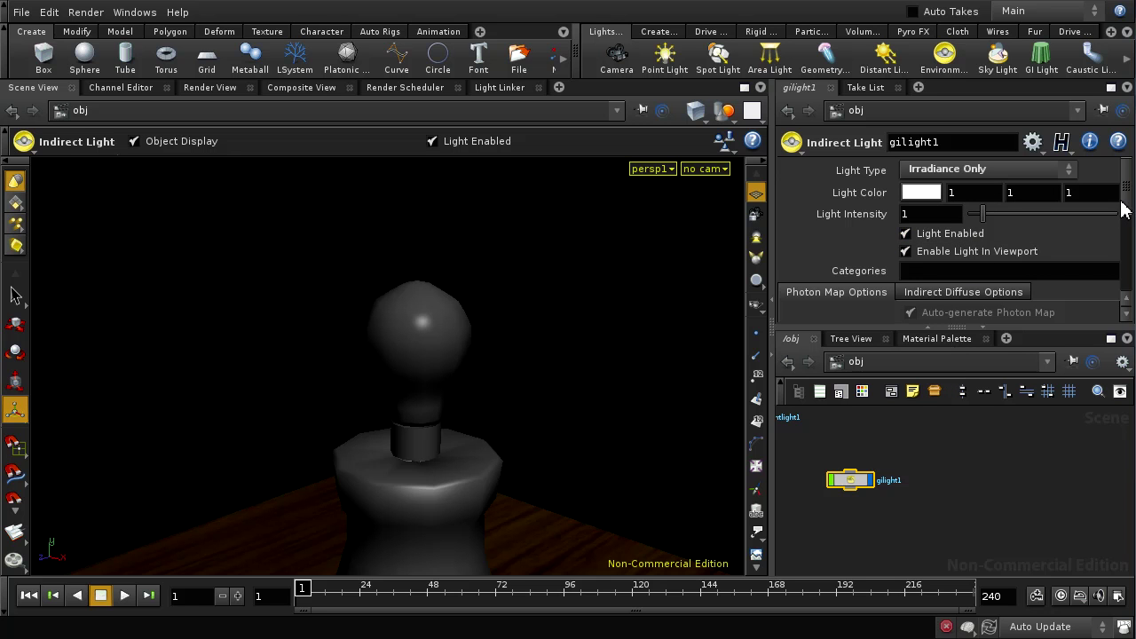
Step: Set the GI light's indirect diffuse sampling quality to 64 and render the bulb close-up
{"action": "left_click_drag", "start_coordinate": [1127, 209], "coordinate": [1129, 242]}
{"action": "left_click", "coordinate": [994, 203]}
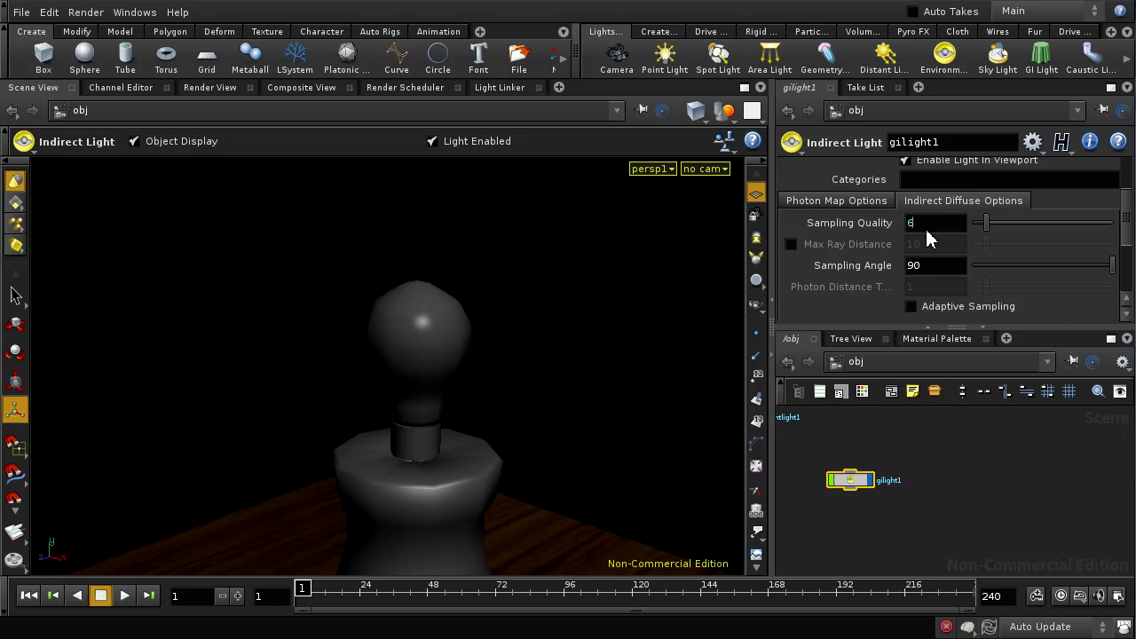
{"action": "type", "text": "64"}
{"action": "key", "text": "Return"}
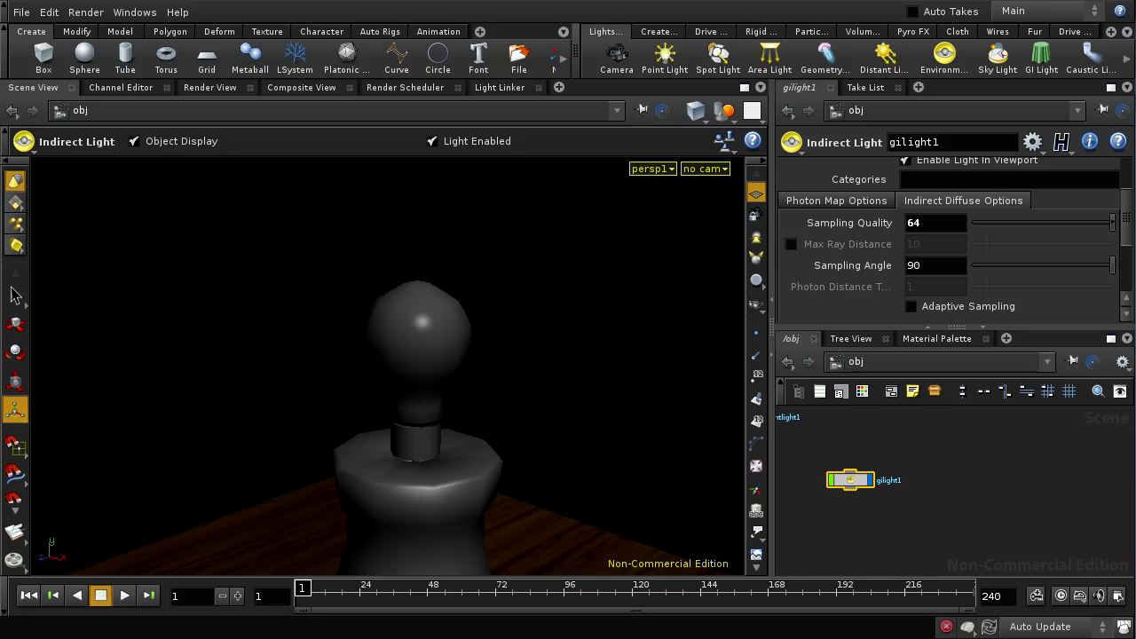
{"action": "left_click_drag", "start_coordinate": [1131, 235], "coordinate": [1125, 195]}
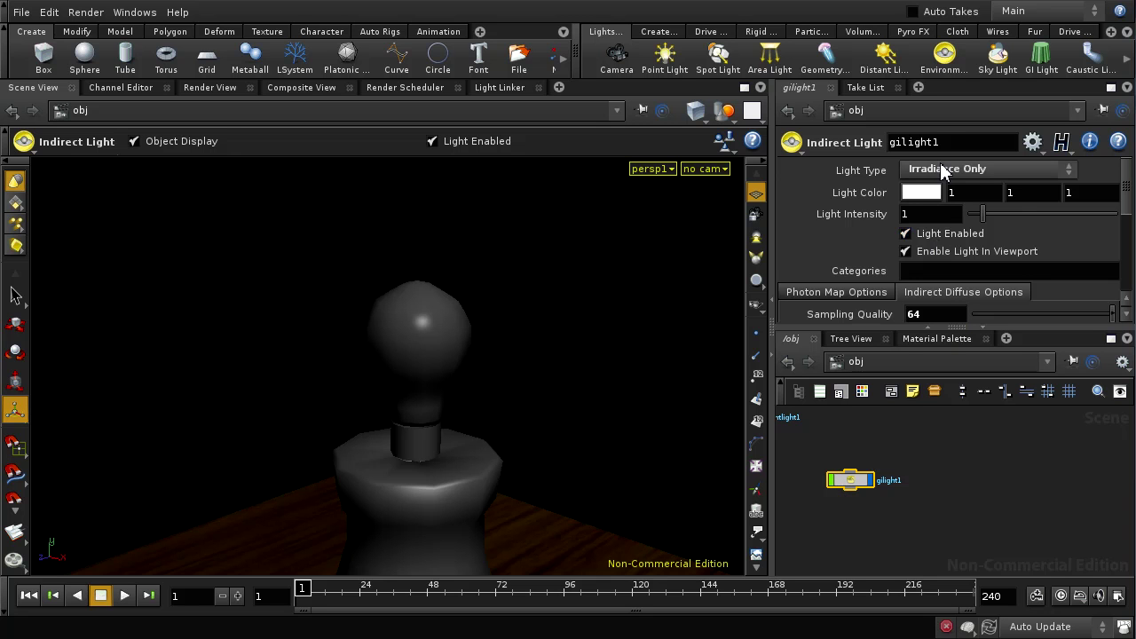
{"action": "left_click", "coordinate": [209, 87]}
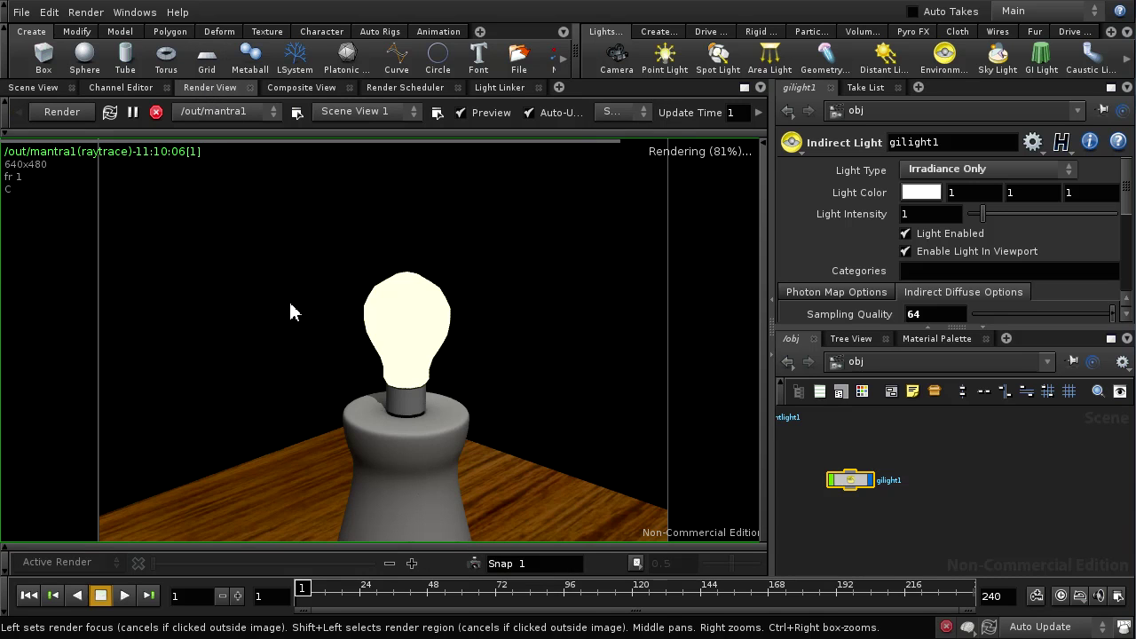
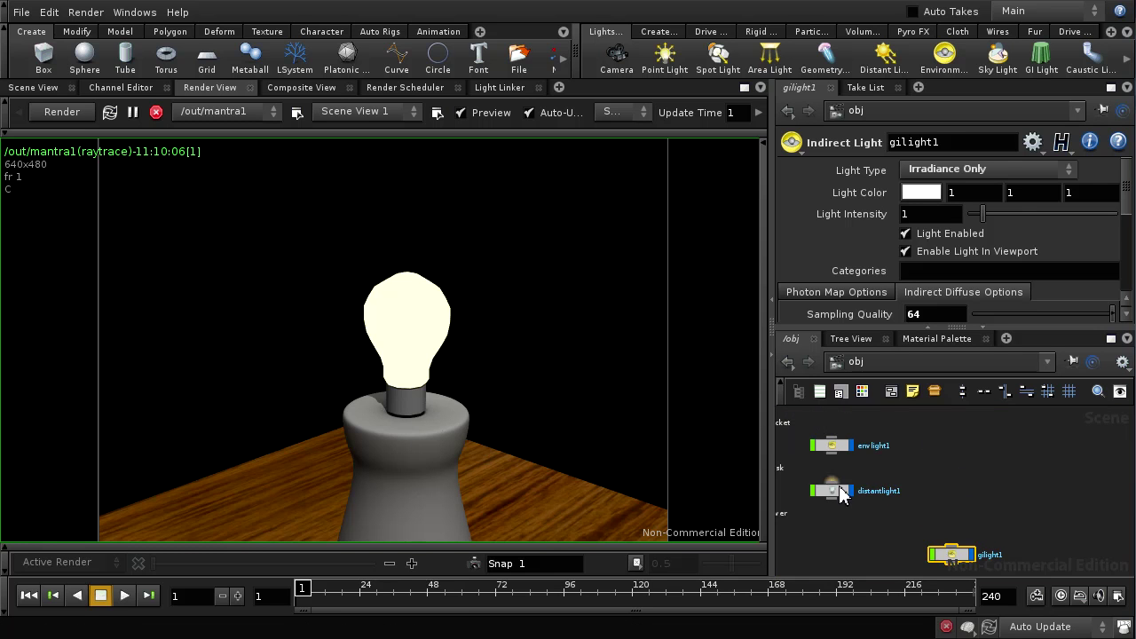
Step: Disable distantlight1 and render the whole lamp as seen through cam1
{"action": "left_click", "coordinate": [833, 492]}
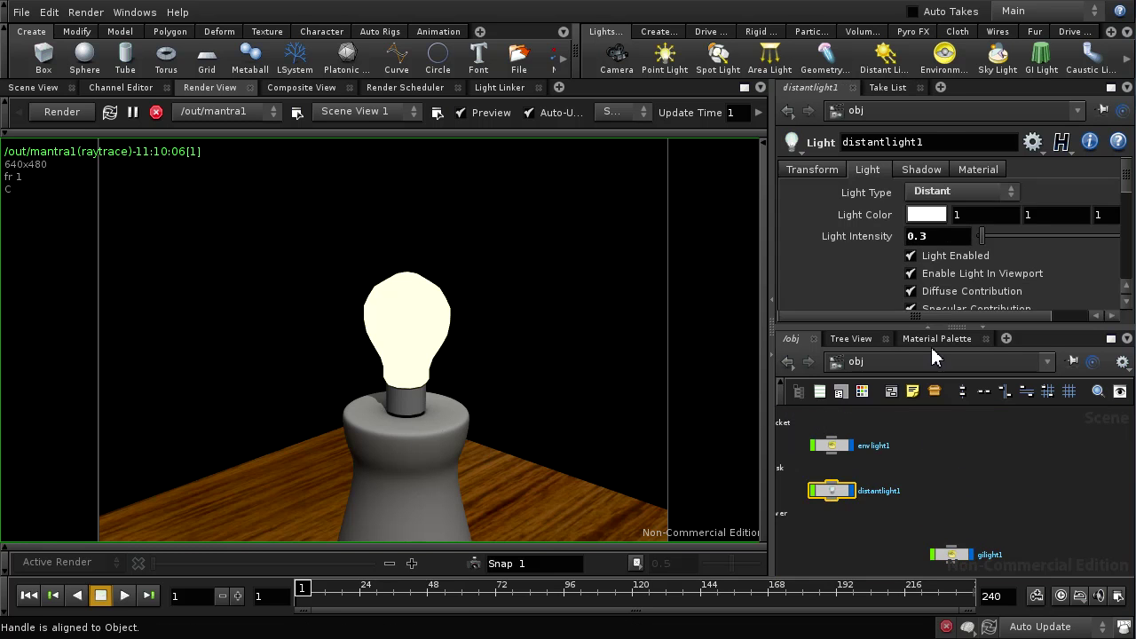
{"action": "left_click", "coordinate": [921, 254]}
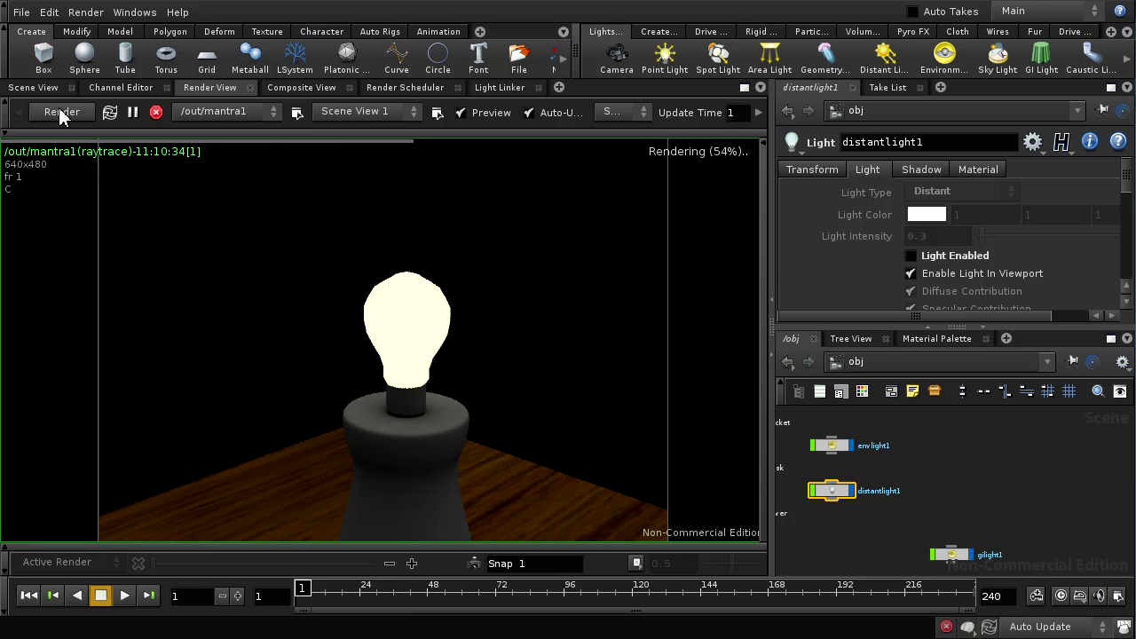
{"action": "left_click", "coordinate": [34, 87]}
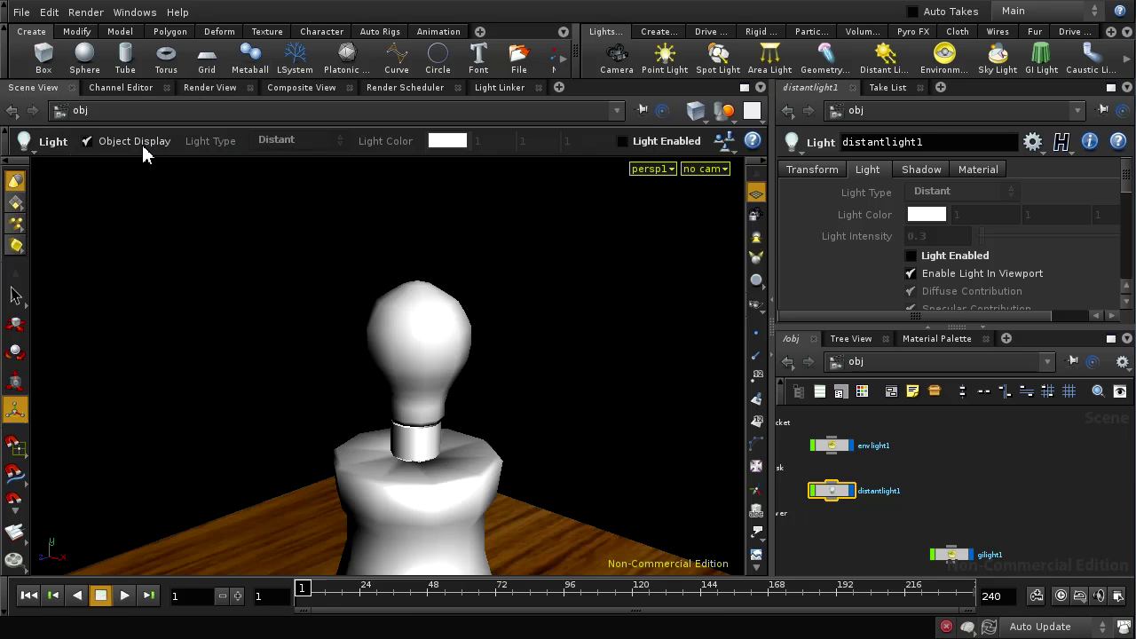
{"action": "left_click", "coordinate": [705, 169]}
{"action": "left_click", "coordinate": [719, 245]}
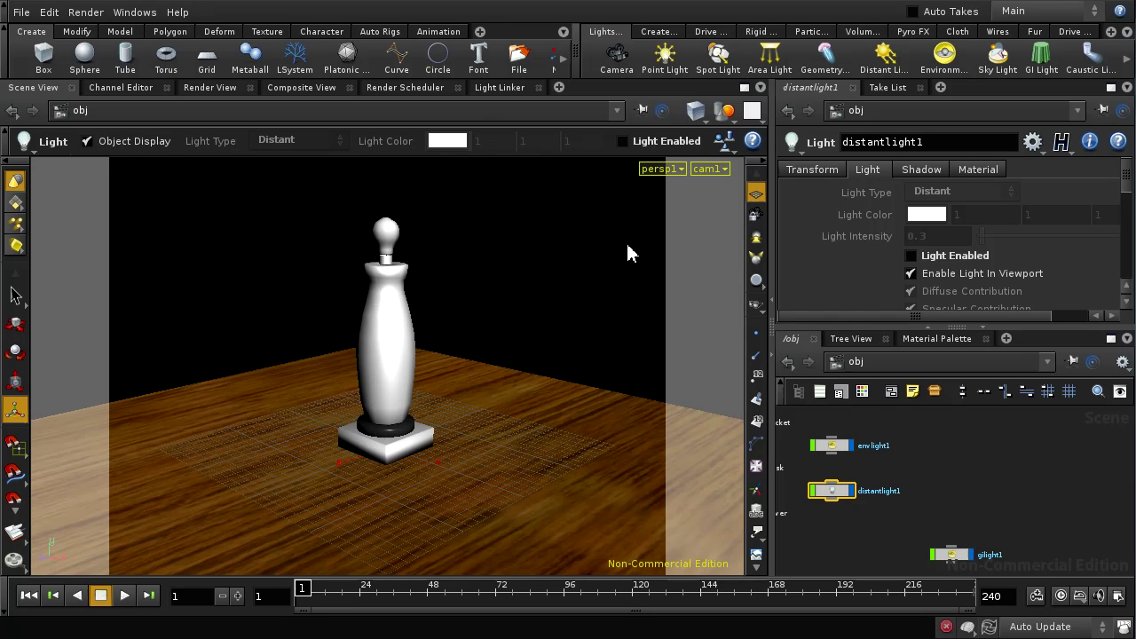
{"action": "left_click", "coordinate": [224, 87]}
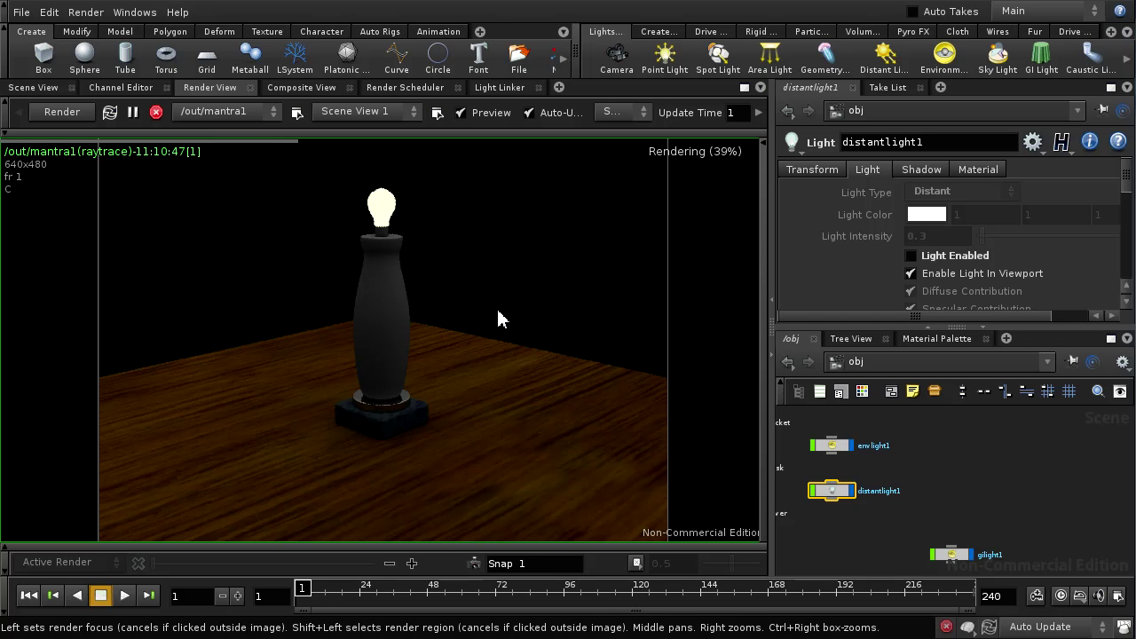
Step: Raise the bulb material's emission intensity to 17 in the shop network
{"action": "left_click", "coordinate": [905, 361]}
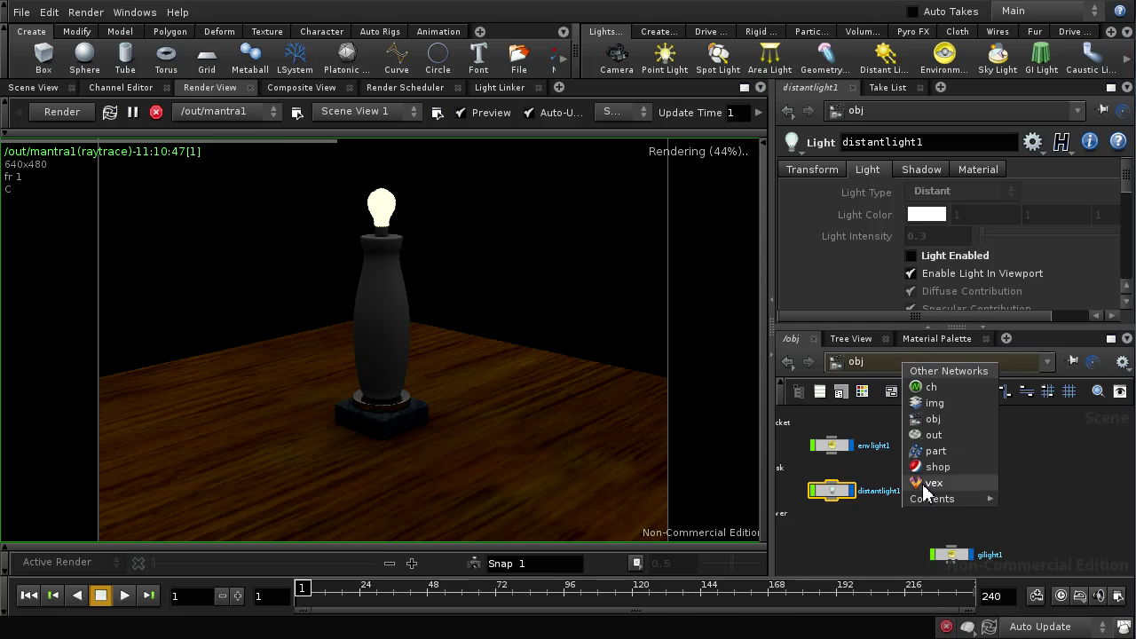
{"action": "left_click", "coordinate": [932, 467]}
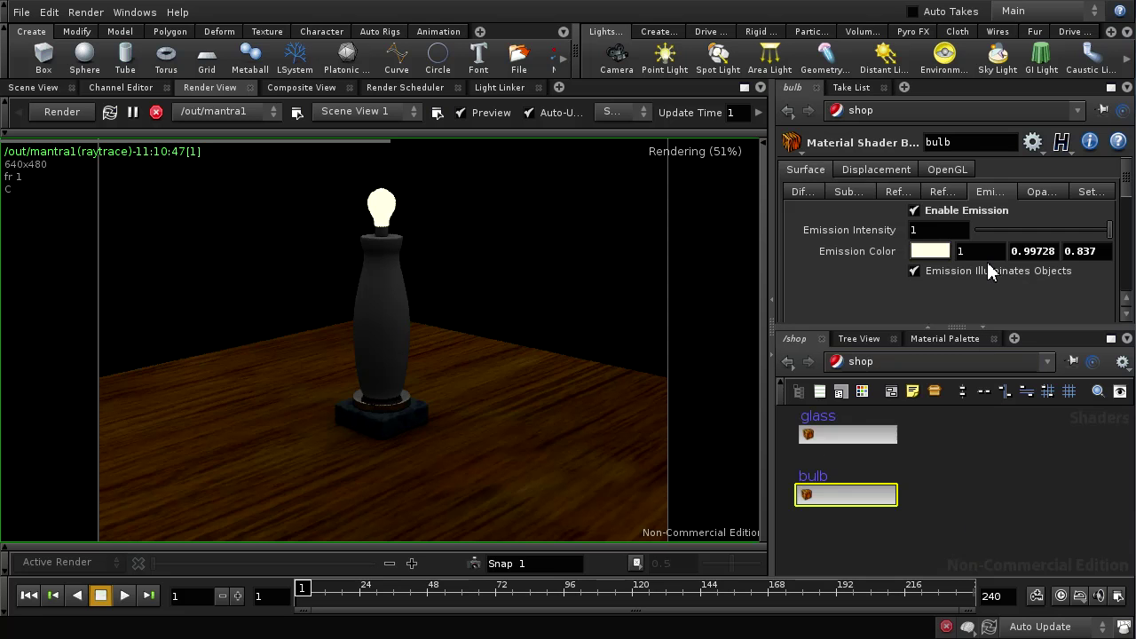
{"action": "middle_click_drag", "start_coordinate": [887, 233], "coordinate": [975, 201]}
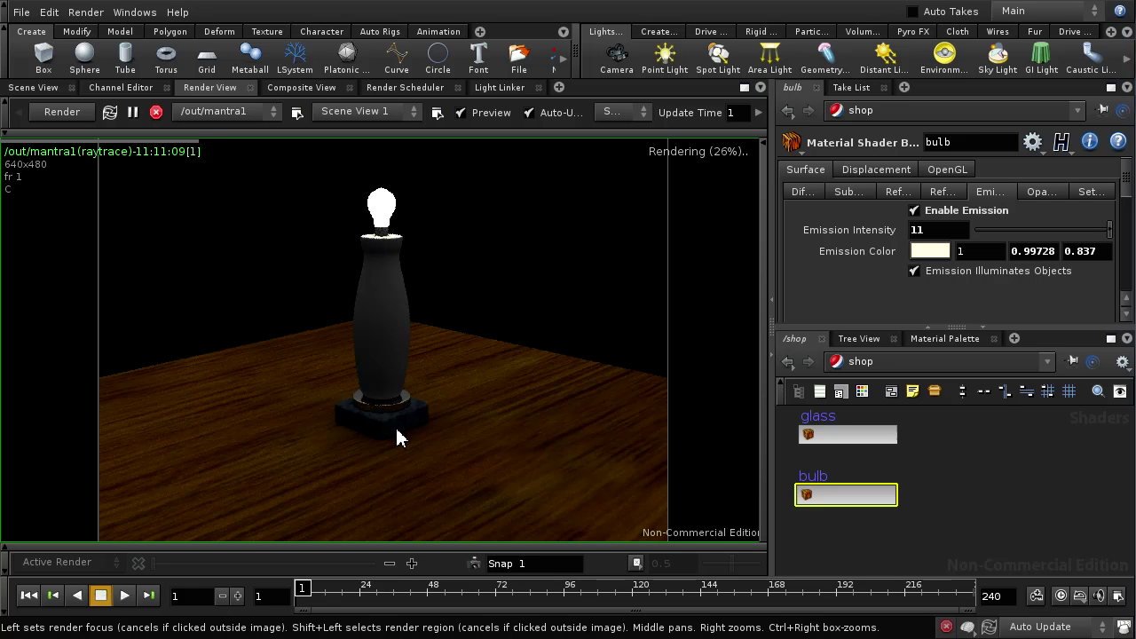
{"action": "mouse_move", "coordinate": [877, 231]}
{"action": "middle_mouse_down"}
{"action": "mouse_move", "coordinate": [914, 193]}
{"action": "mouse_move", "coordinate": [943, 194]}
{"action": "mouse_move", "coordinate": [877, 241]}
{"action": "middle_mouse_up"}
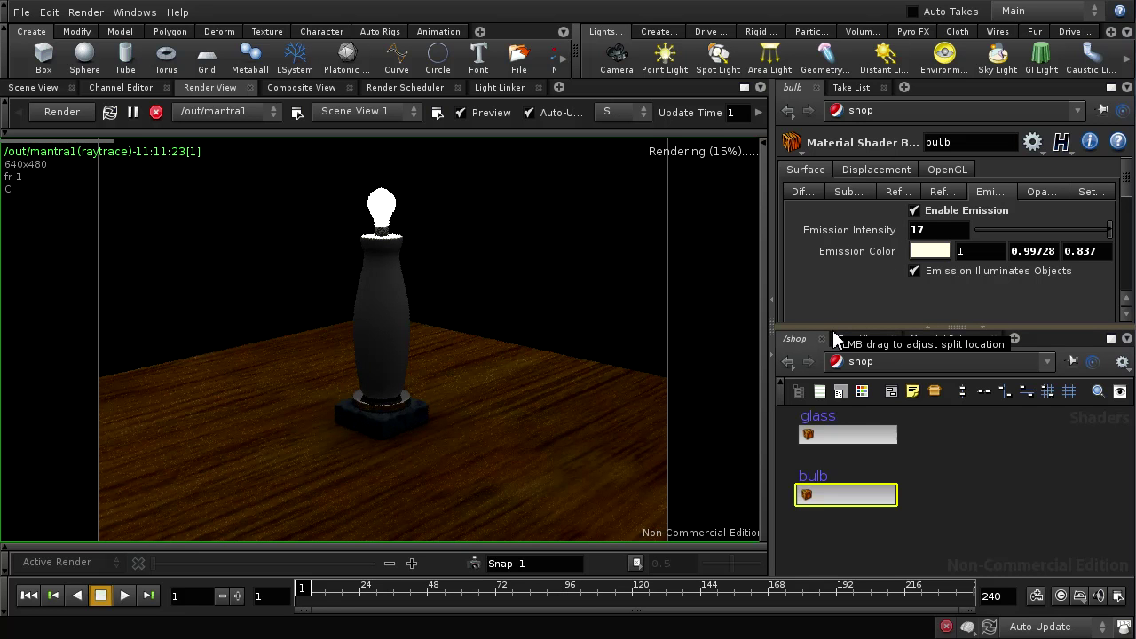
Step: Reposition gilight1 below distantlight1 in the object network and disable the light
{"action": "left_click", "coordinate": [904, 364]}
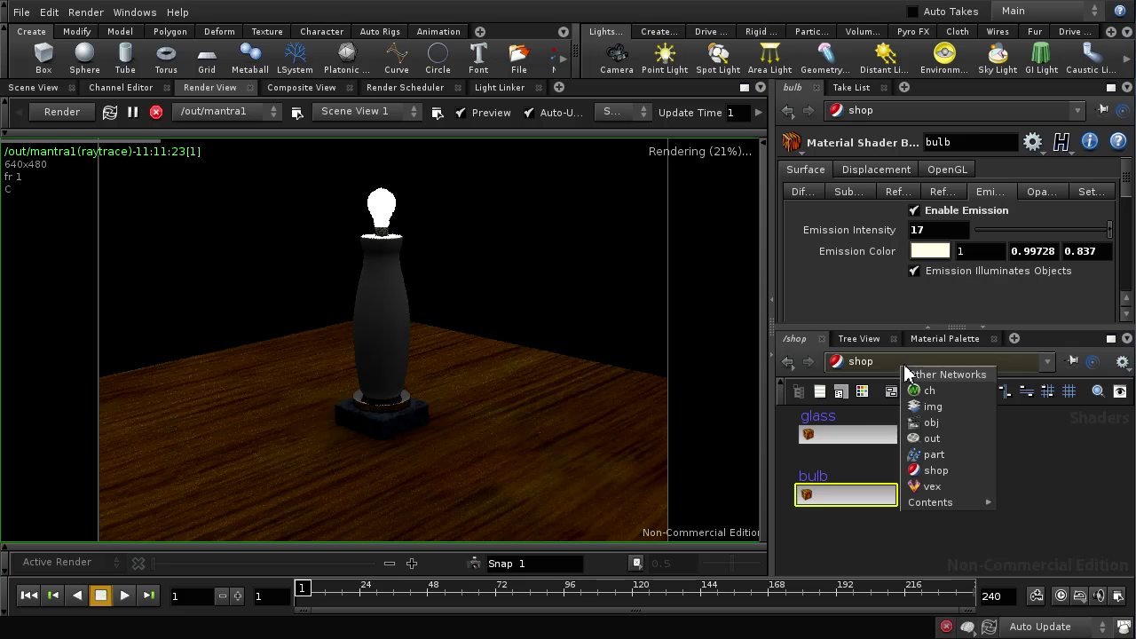
{"action": "left_click", "coordinate": [924, 424]}
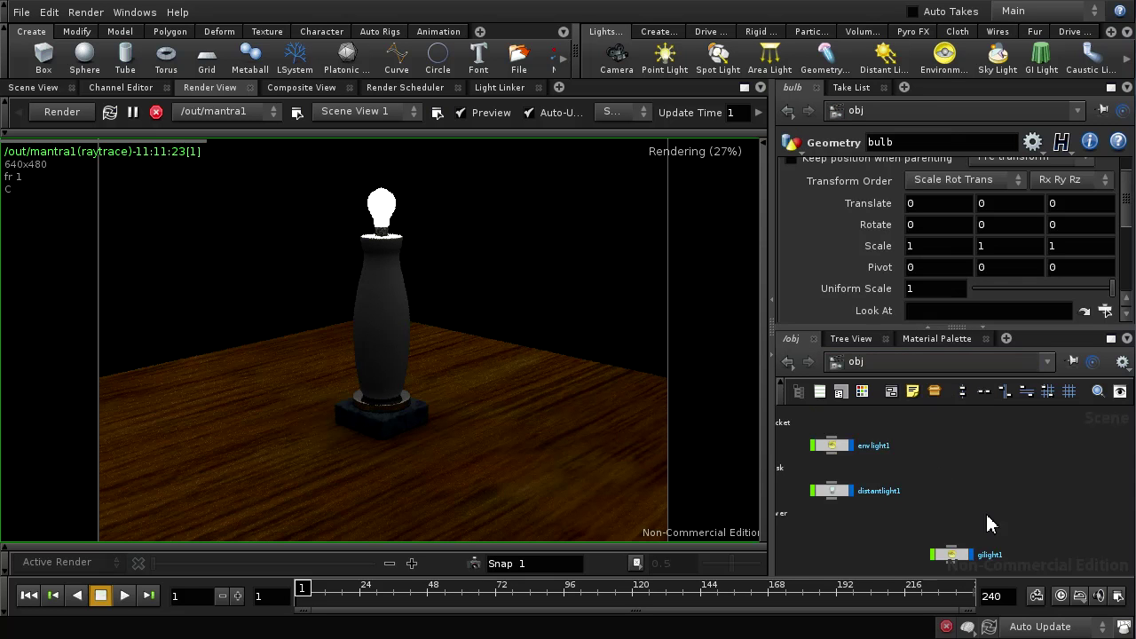
{"action": "middle_click_drag", "start_coordinate": [994, 538], "coordinate": [972, 479]}
{"action": "left_click_drag", "start_coordinate": [966, 501], "coordinate": [832, 476]}
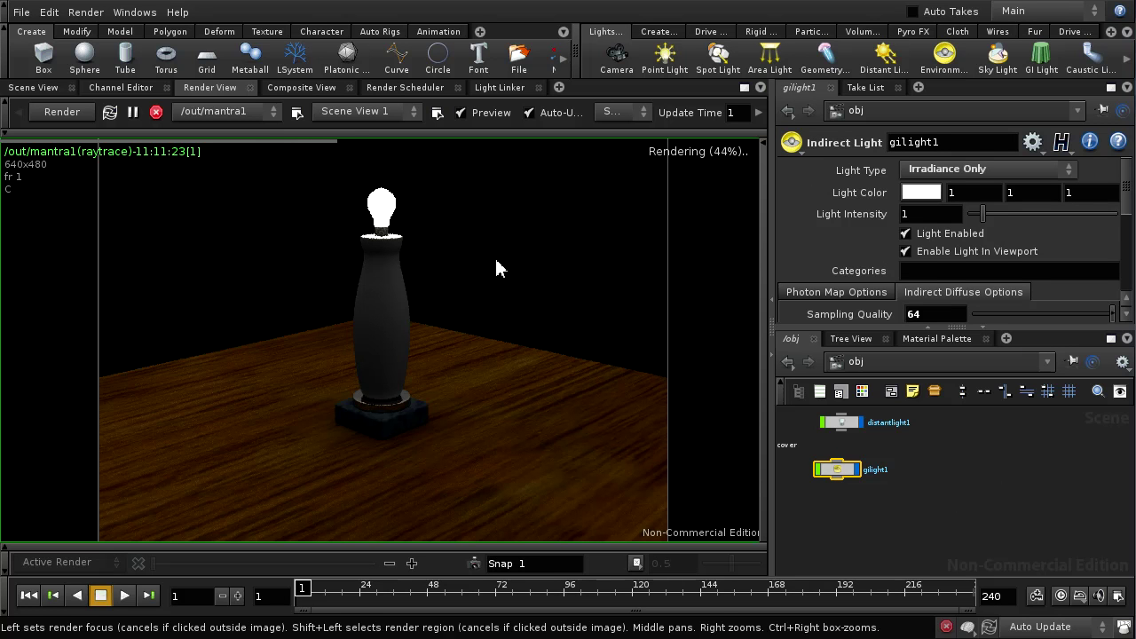
{"action": "left_click", "coordinate": [929, 236]}
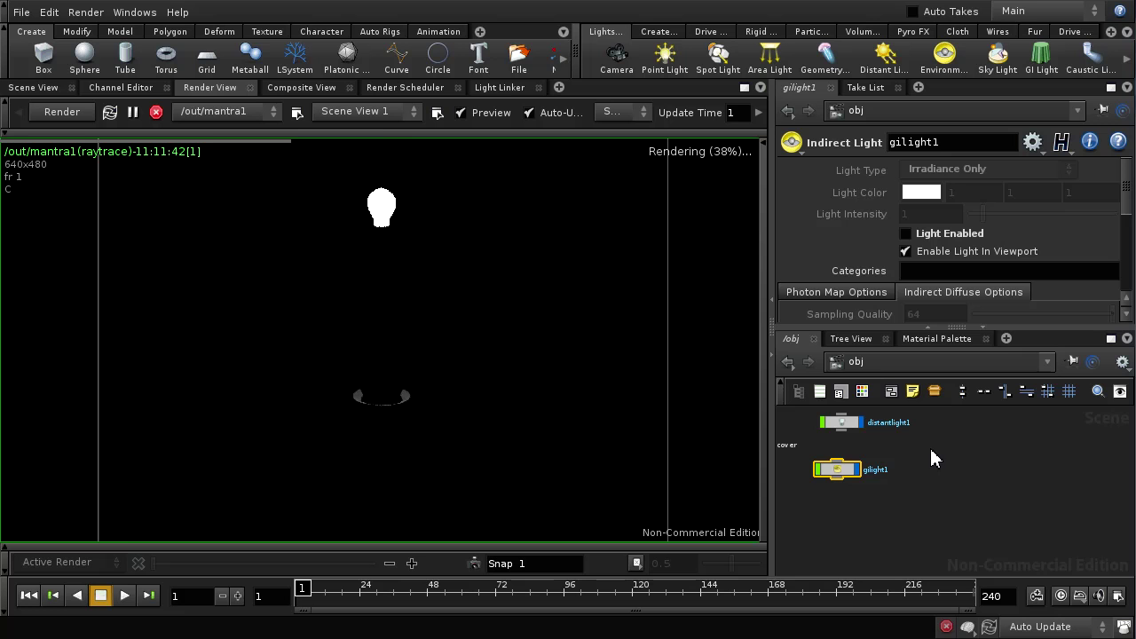
Step: Set the rendering engine of mantra1 in the output network to Physically Based Rendering
{"action": "left_click", "coordinate": [859, 362]}
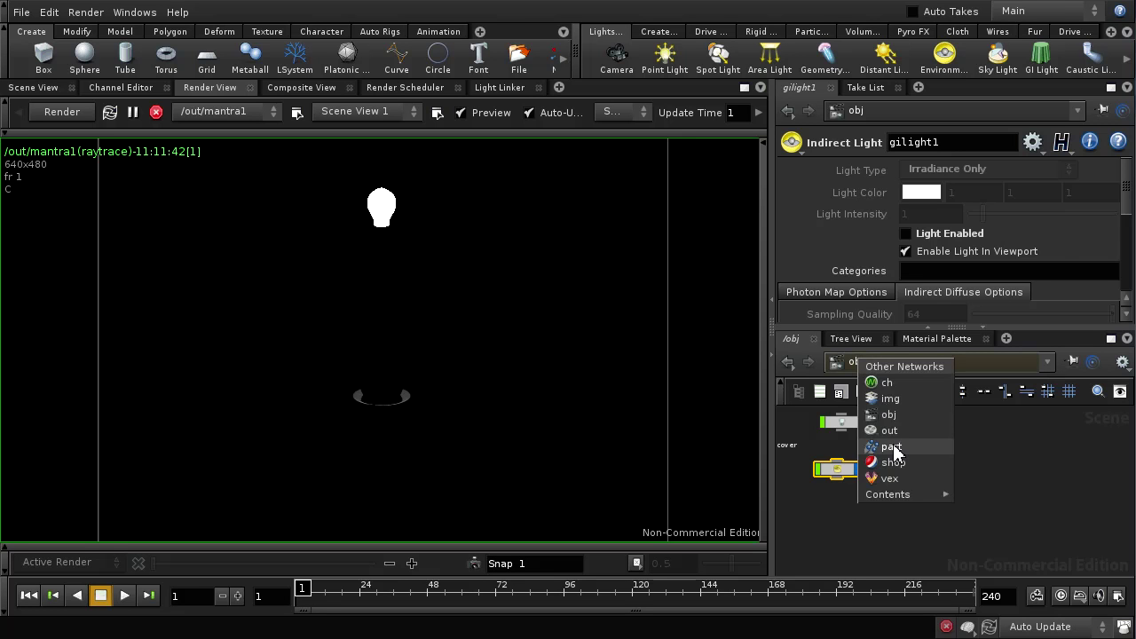
{"action": "left_click", "coordinate": [890, 431]}
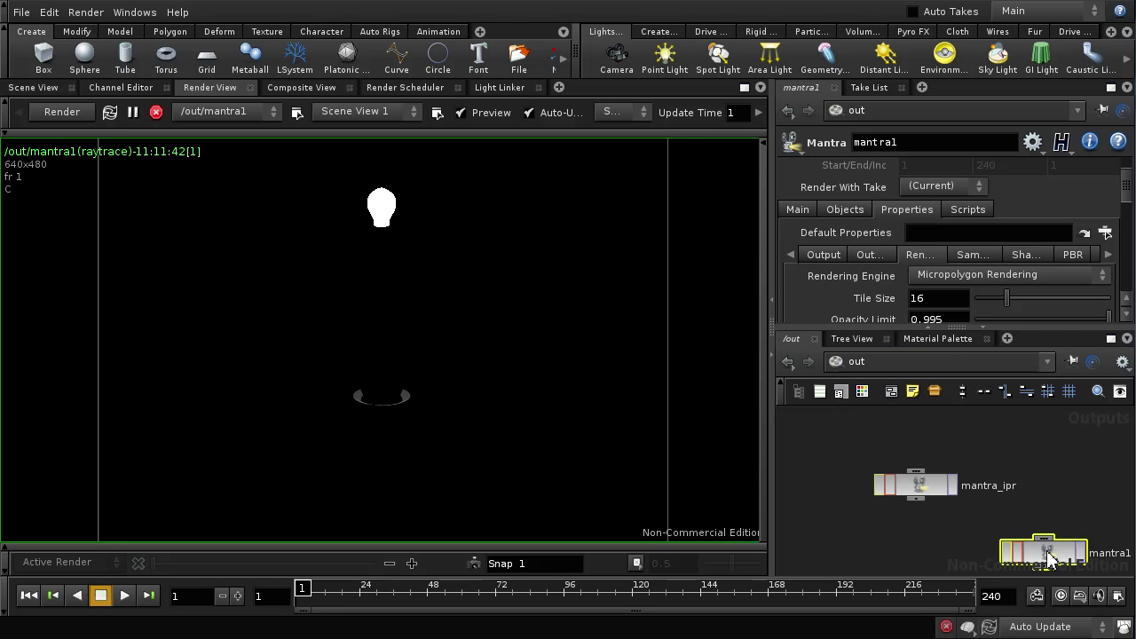
{"action": "left_click", "coordinate": [1029, 276]}
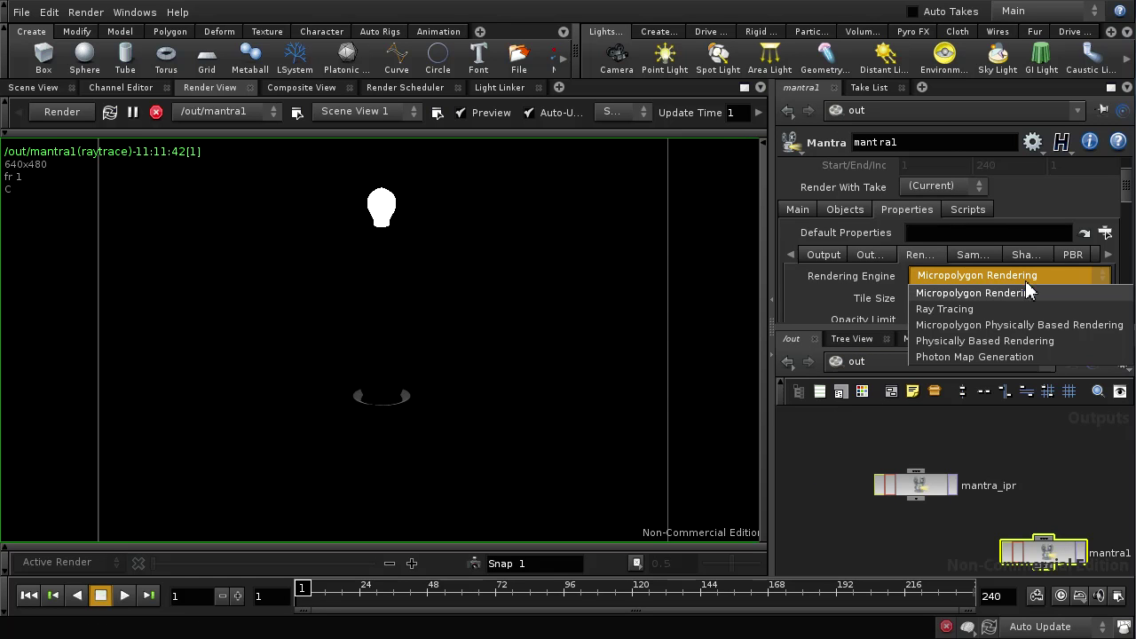
{"action": "left_click", "coordinate": [949, 340]}
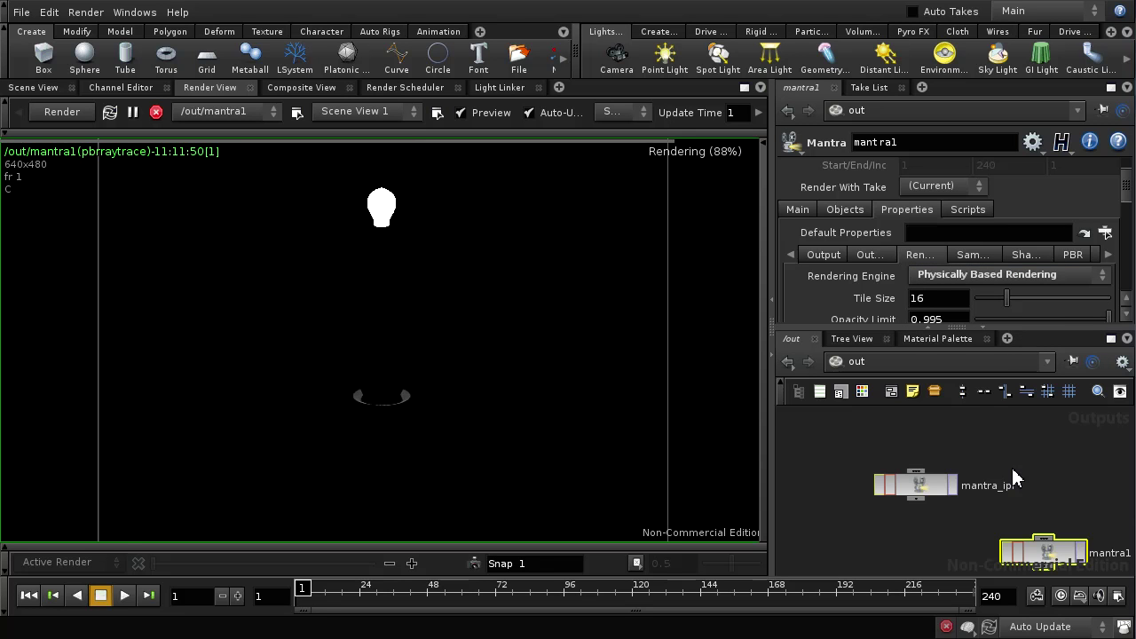
Step: Set the diffuse limit in mantra1's shading properties to 1
{"action": "left_click", "coordinate": [983, 255]}
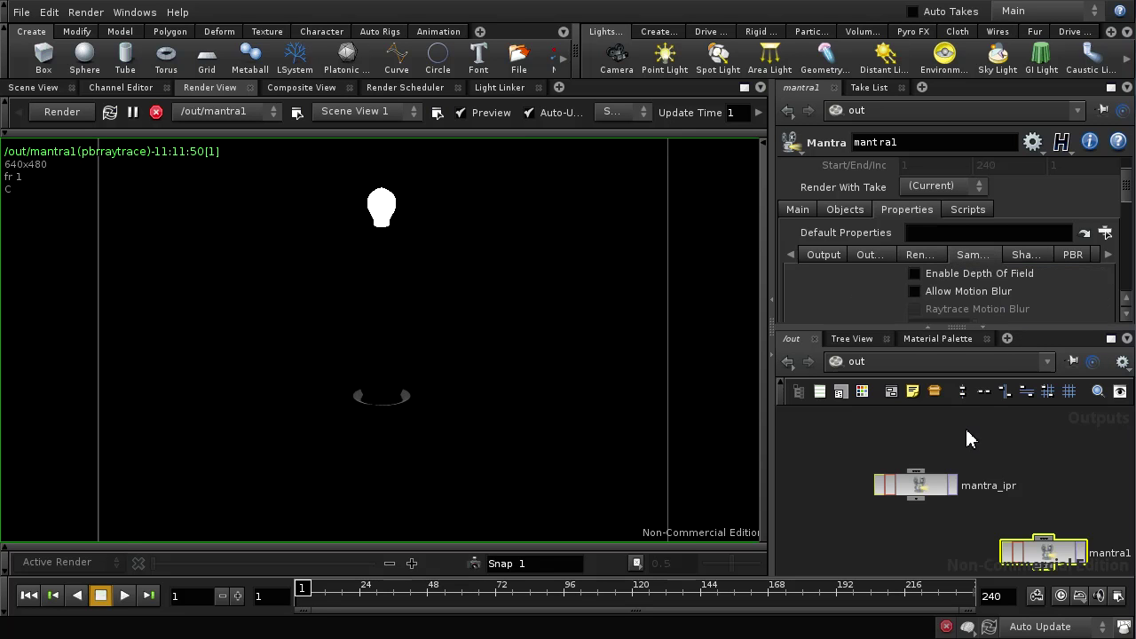
{"action": "left_click", "coordinate": [1025, 254]}
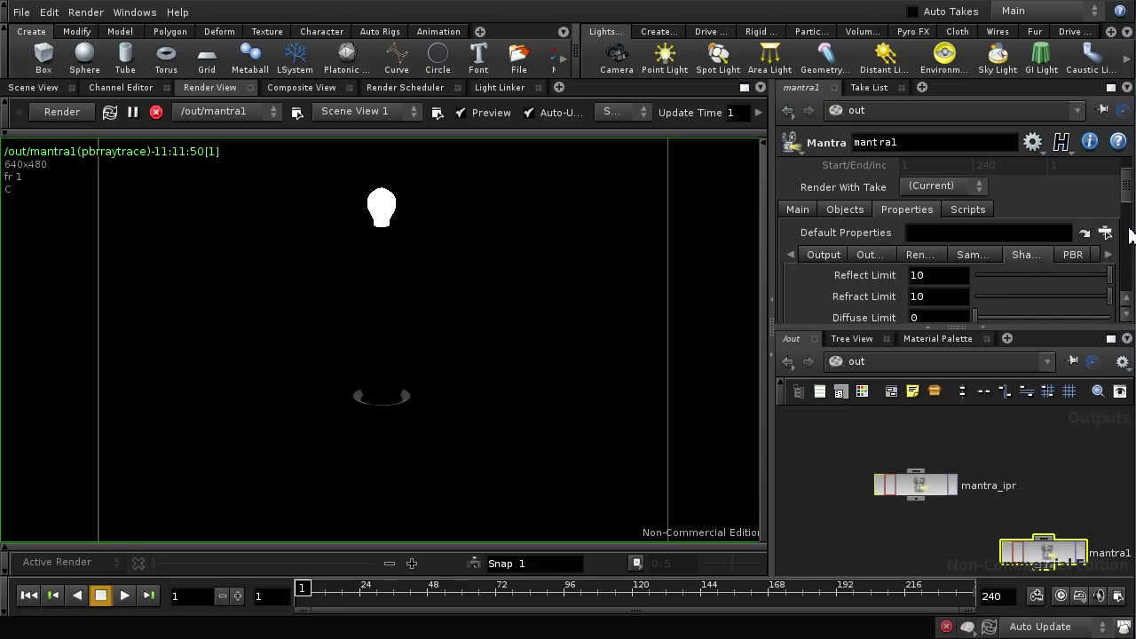
{"action": "scroll", "coordinate": [1129, 219], "scroll_direction": "down", "scroll_amount": 2}
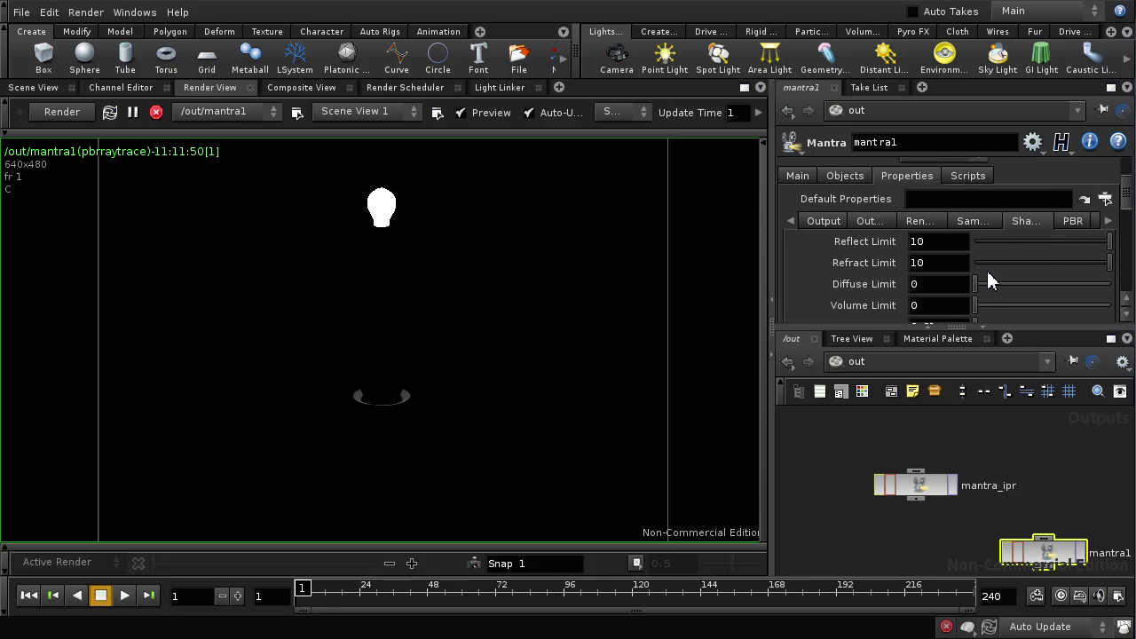
{"action": "left_click_drag", "start_coordinate": [975, 286], "coordinate": [993, 289]}
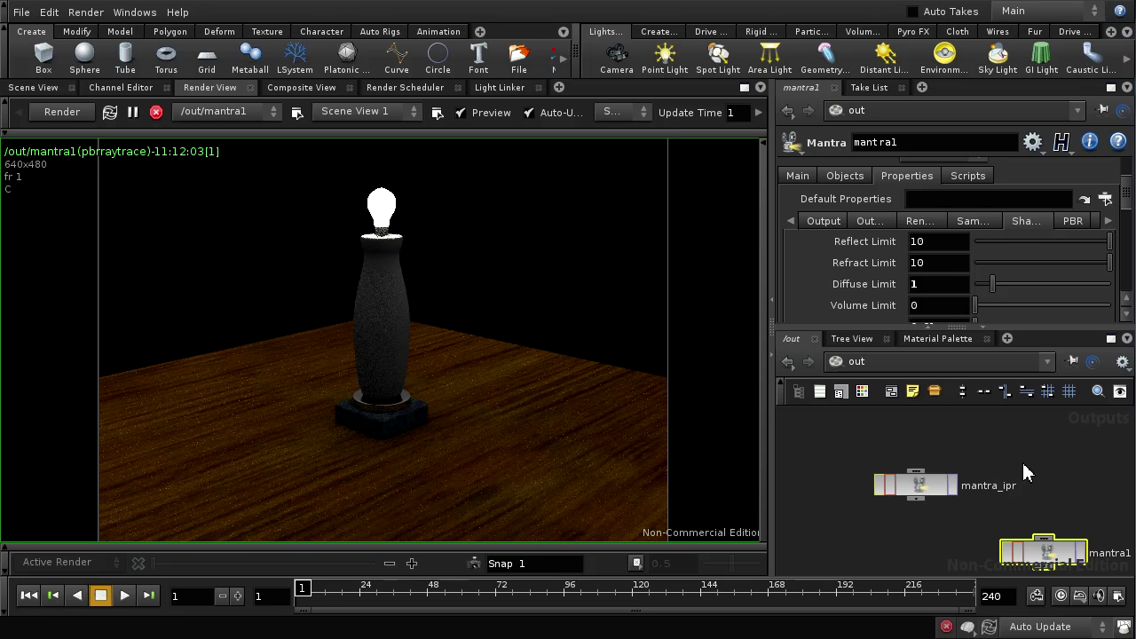
Step: Switch mantra1's rendering engine back to Micropolygon Rendering
{"action": "left_click", "coordinate": [934, 223]}
{"action": "left_click", "coordinate": [976, 251]}
{"action": "left_click", "coordinate": [976, 259]}
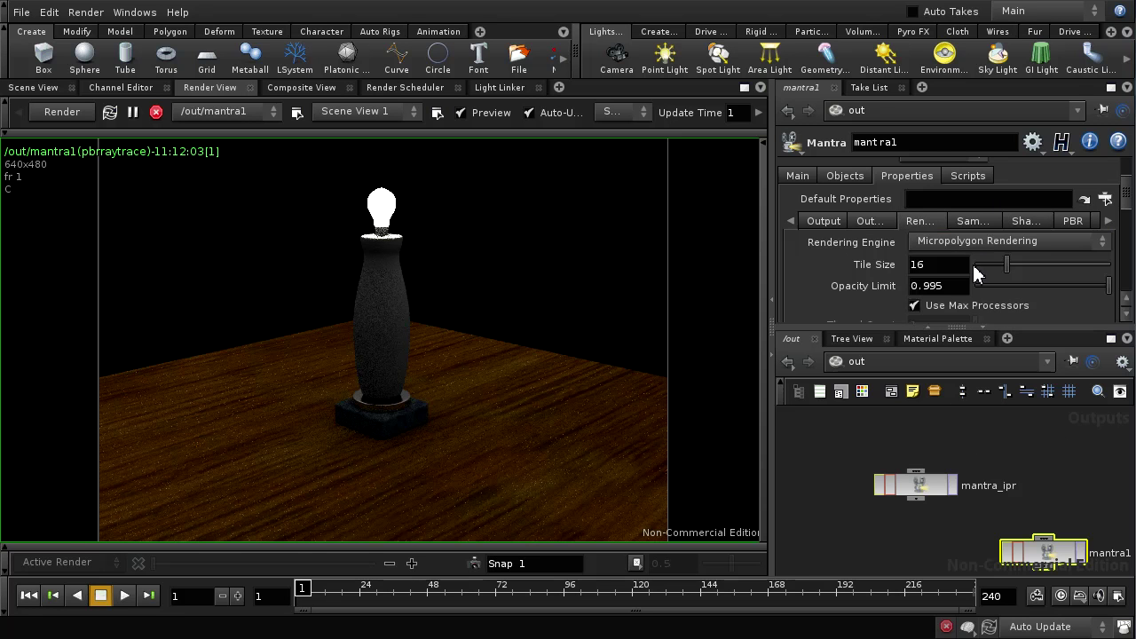
Step: Return to the object network, shift gilight1 slightly and enable the light again
{"action": "left_click", "coordinate": [921, 365]}
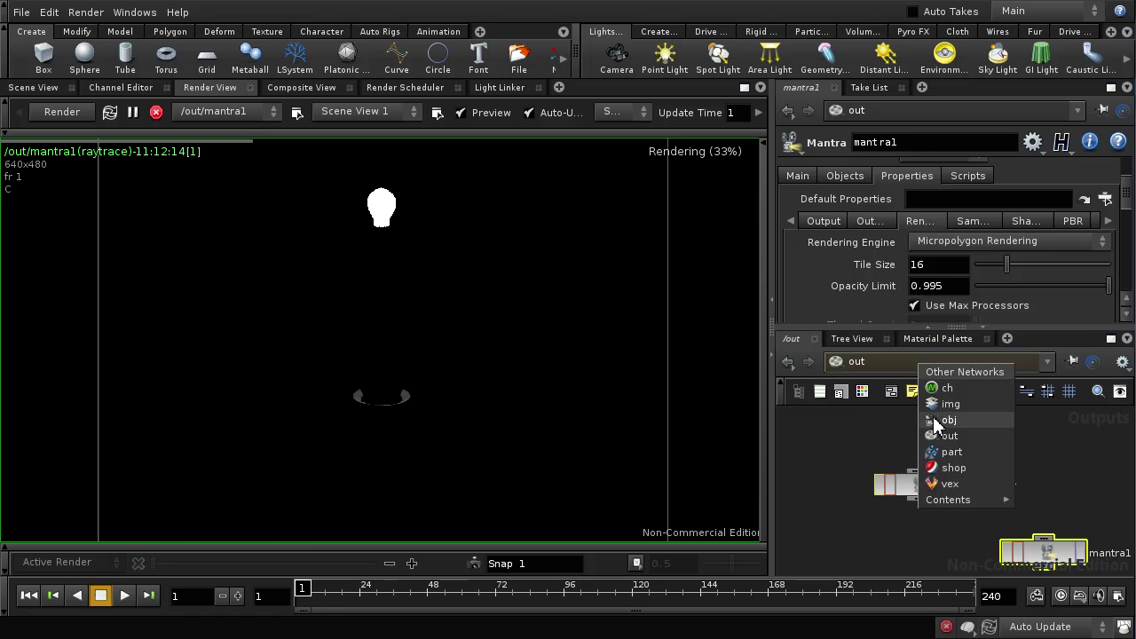
{"action": "left_click", "coordinate": [935, 419]}
{"action": "middle_click_drag", "start_coordinate": [914, 485], "coordinate": [1000, 521]}
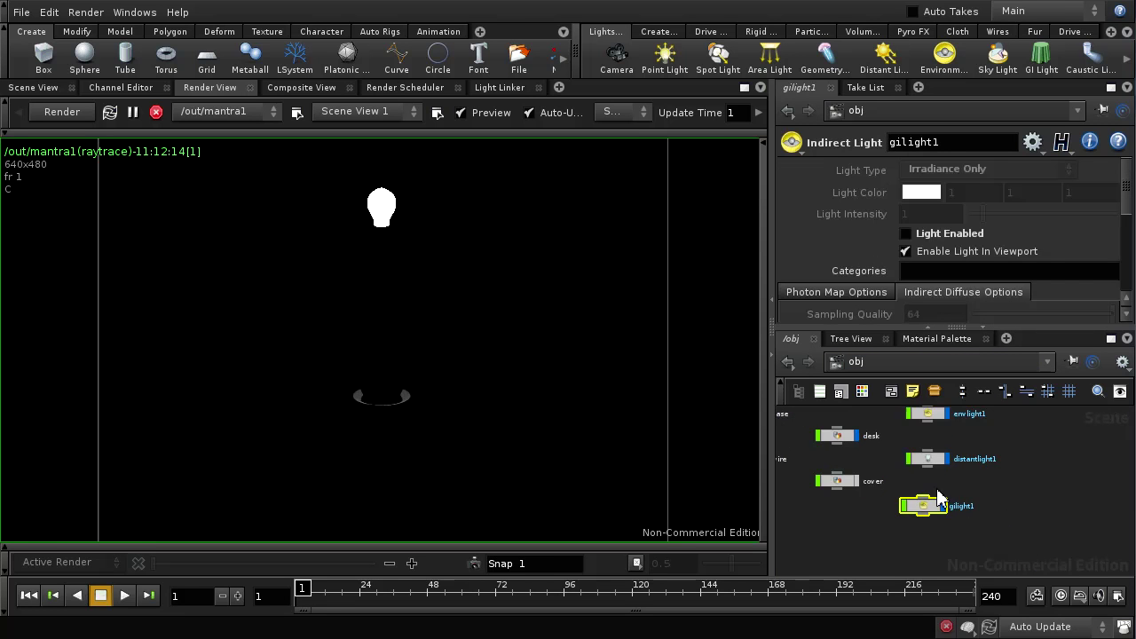
{"action": "left_click_drag", "start_coordinate": [923, 513], "coordinate": [938, 520]}
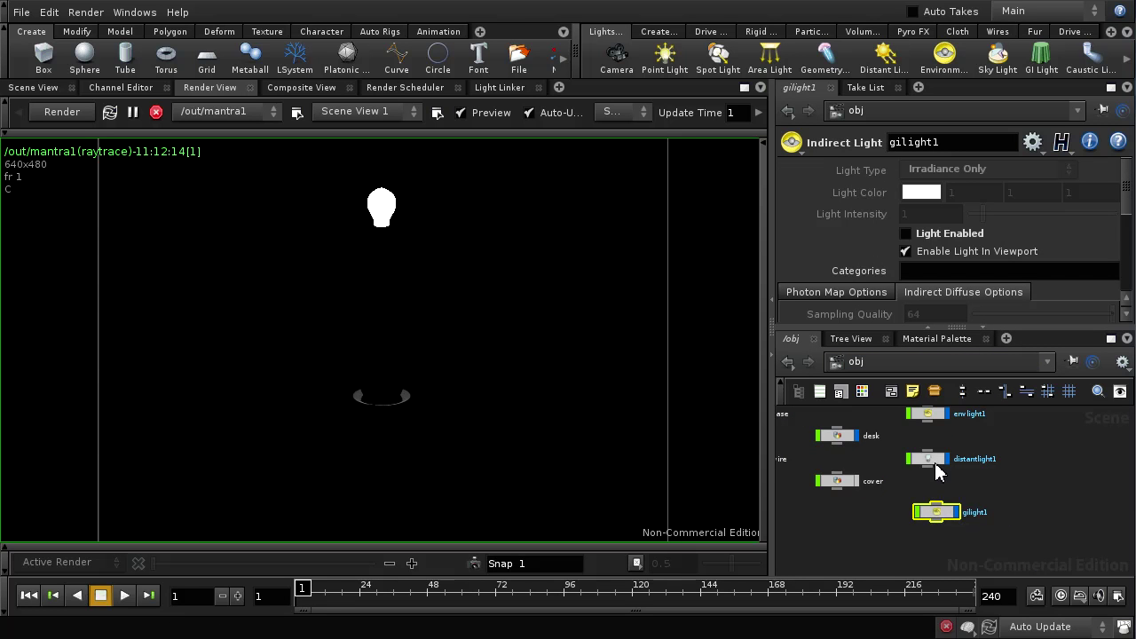
{"action": "left_click", "coordinate": [921, 233]}
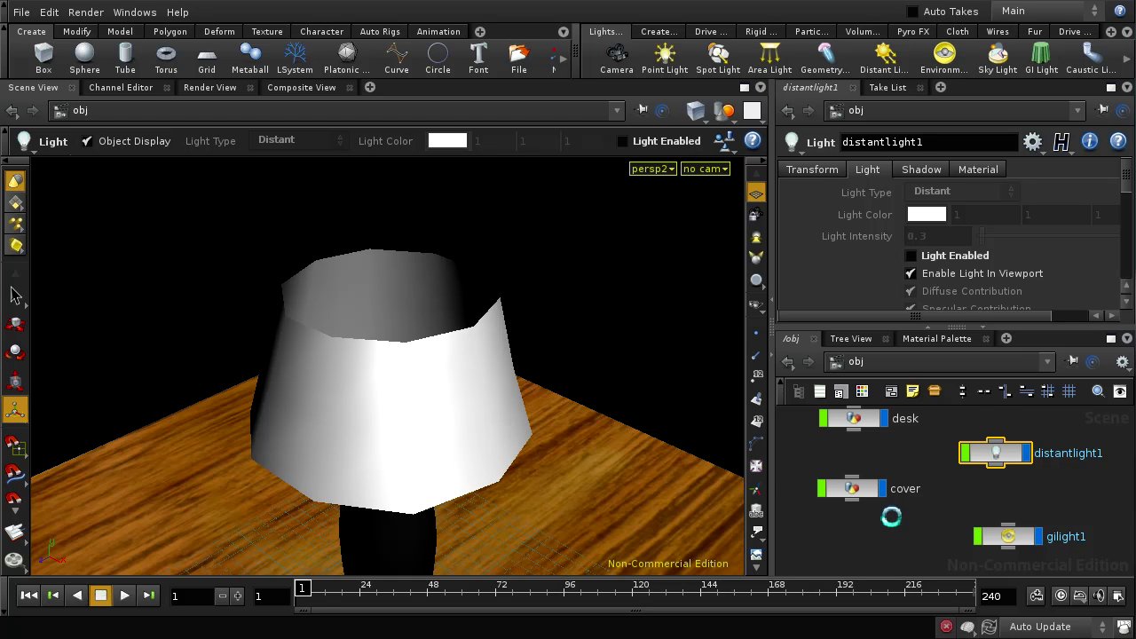
Step: Add a Mantra Surface material to the shop network and rename it lampshade
{"action": "left_click", "coordinate": [893, 364]}
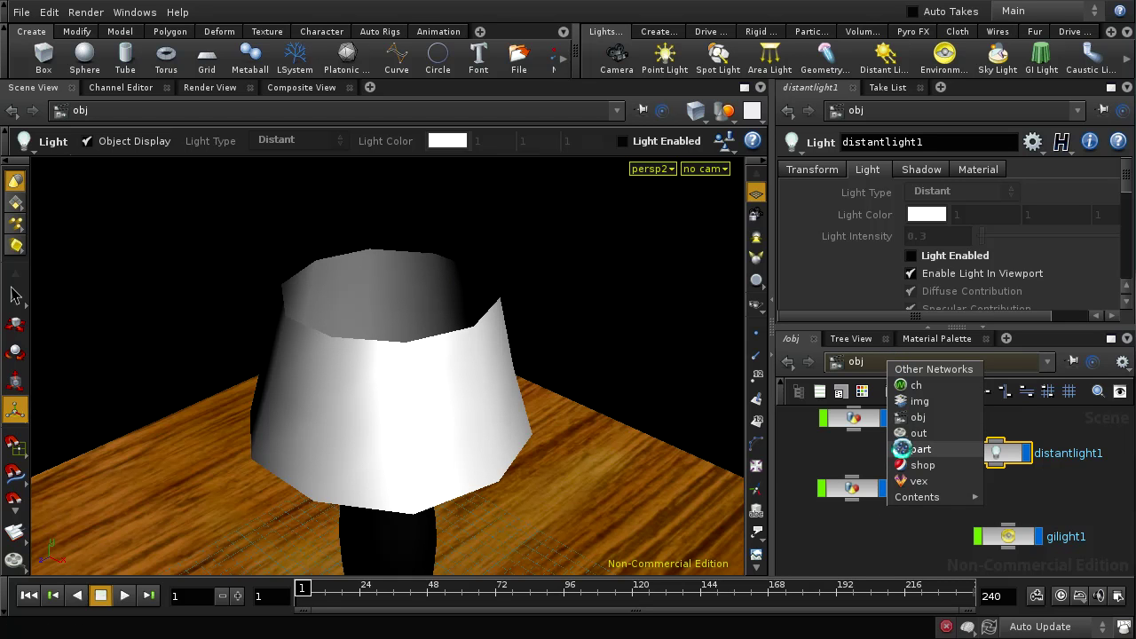
{"action": "left_click", "coordinate": [902, 465]}
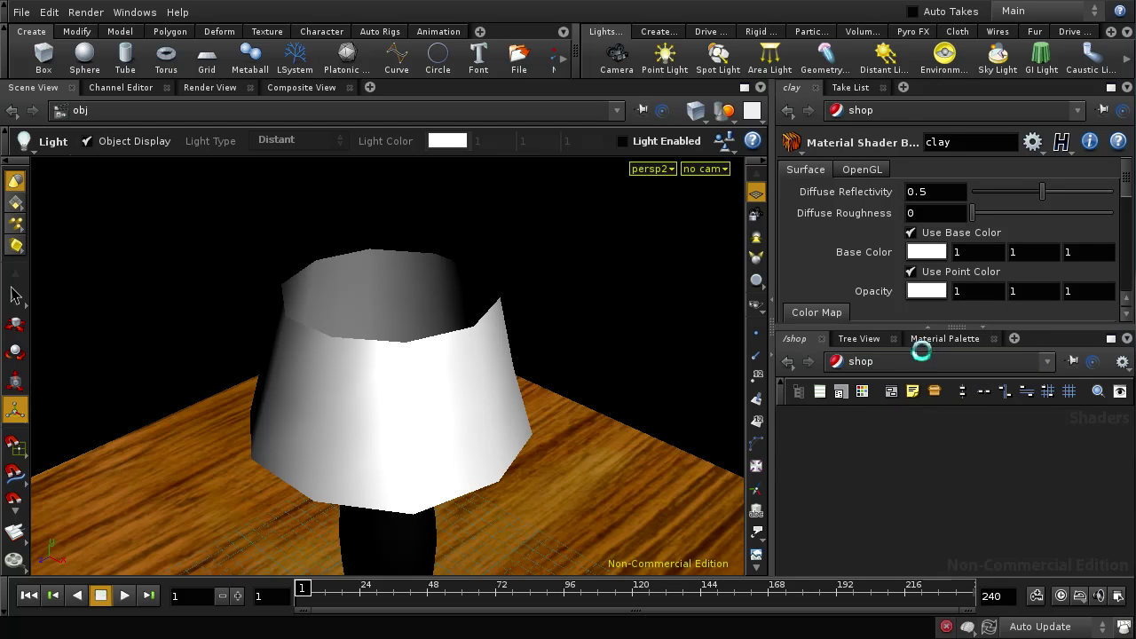
{"action": "left_click", "coordinate": [928, 341]}
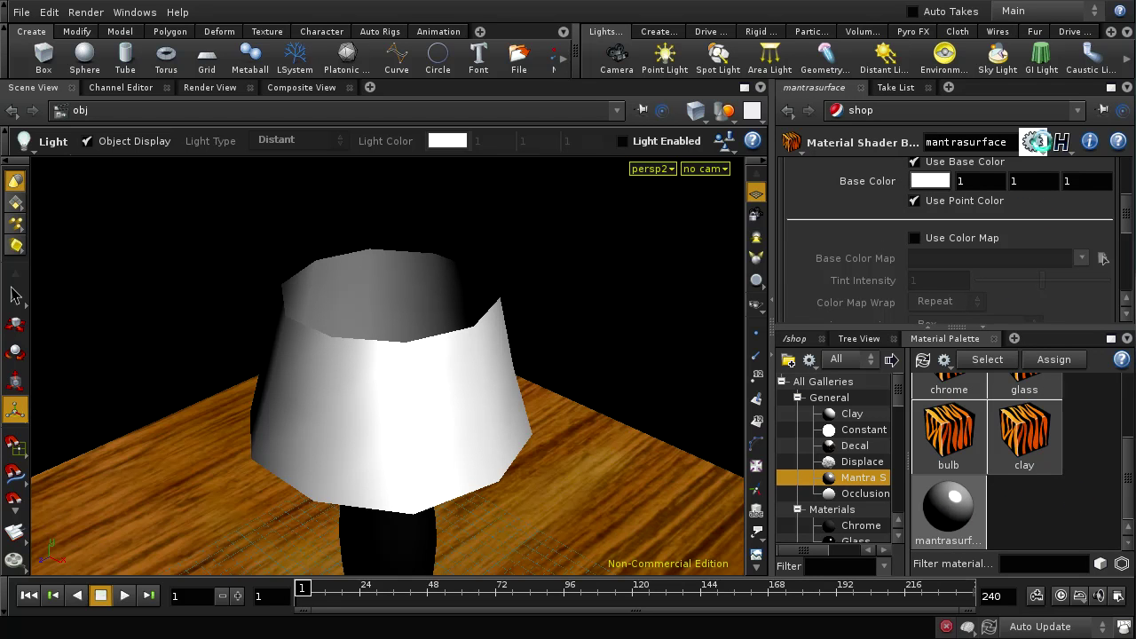
{"action": "left_click_drag", "start_coordinate": [1009, 142], "coordinate": [925, 142]}
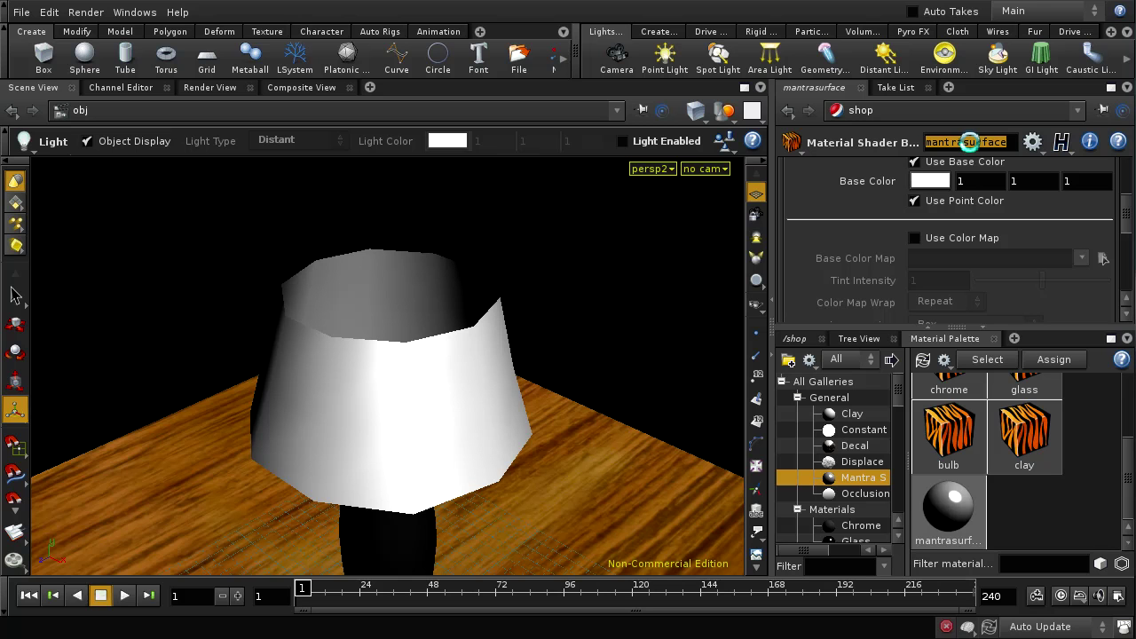
{"action": "type", "text": "l"}
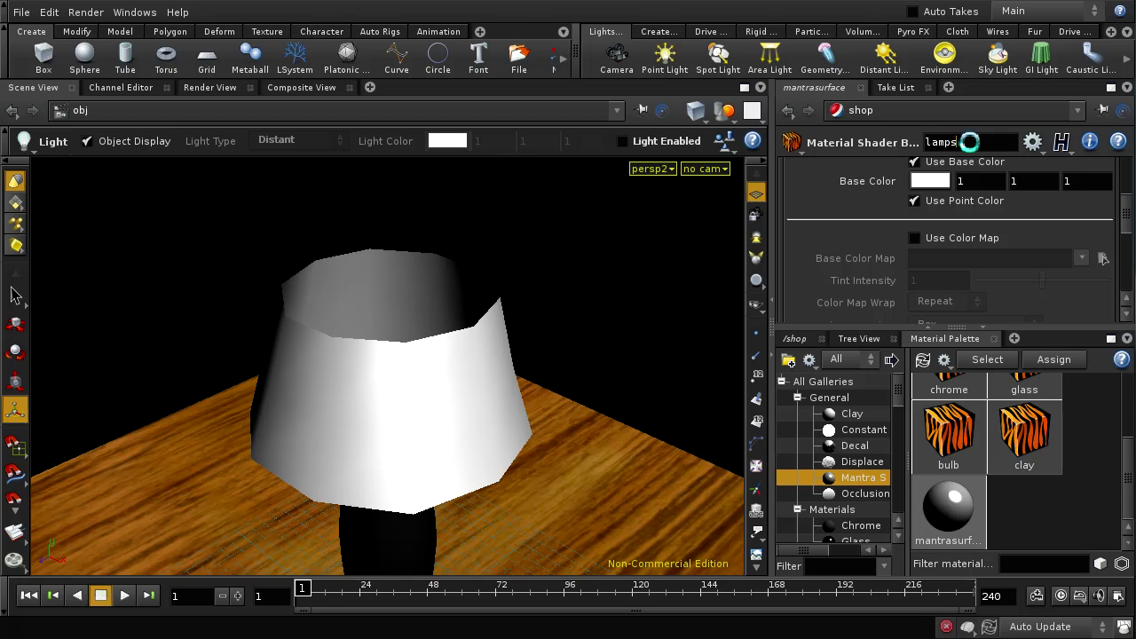
{"action": "type", "text": "ampshade"}
Step: Examine the emission settings of the lampshade material
{"action": "scroll", "coordinate": [1125, 185], "scroll_direction": "up", "scroll_amount": 3}
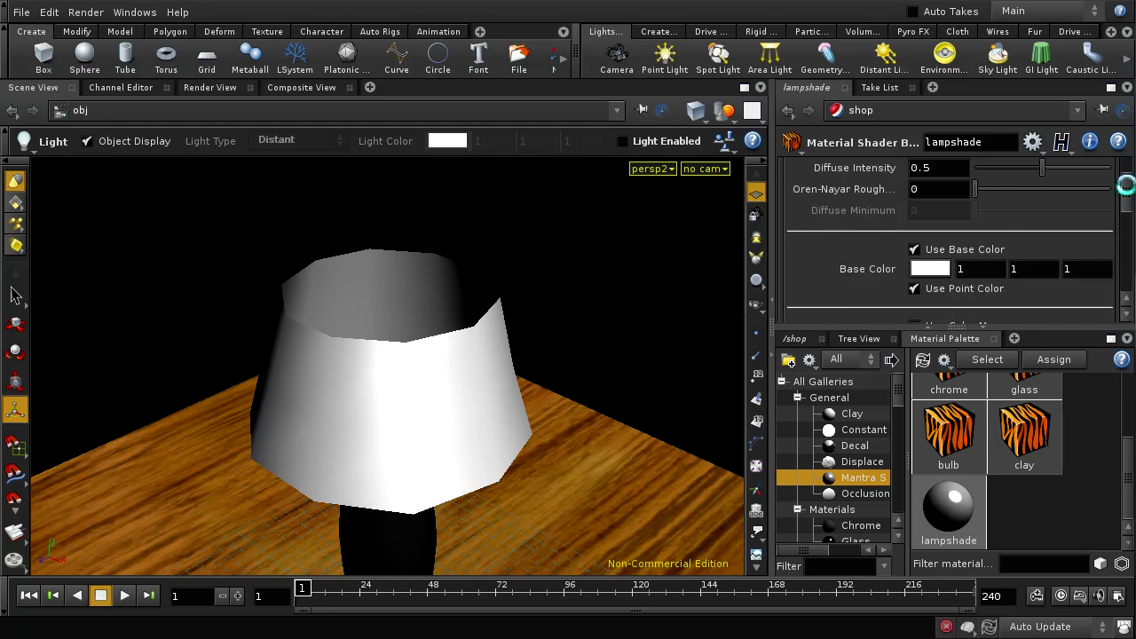
{"action": "scroll", "coordinate": [1125, 184], "scroll_direction": "up", "scroll_amount": 3}
{"action": "left_click", "coordinate": [990, 191]}
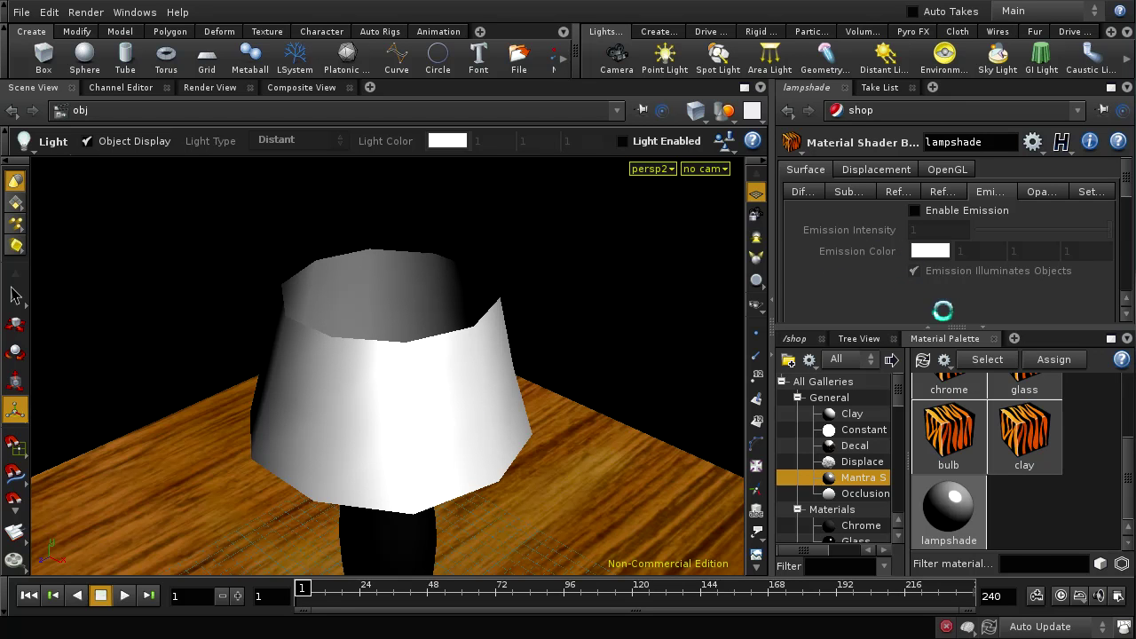
Step: Maximize the network pane, enter the lampshade material's shader network and expose the Emission Color input's parameter node to examine its settings
{"action": "left_click", "coordinate": [1111, 338]}
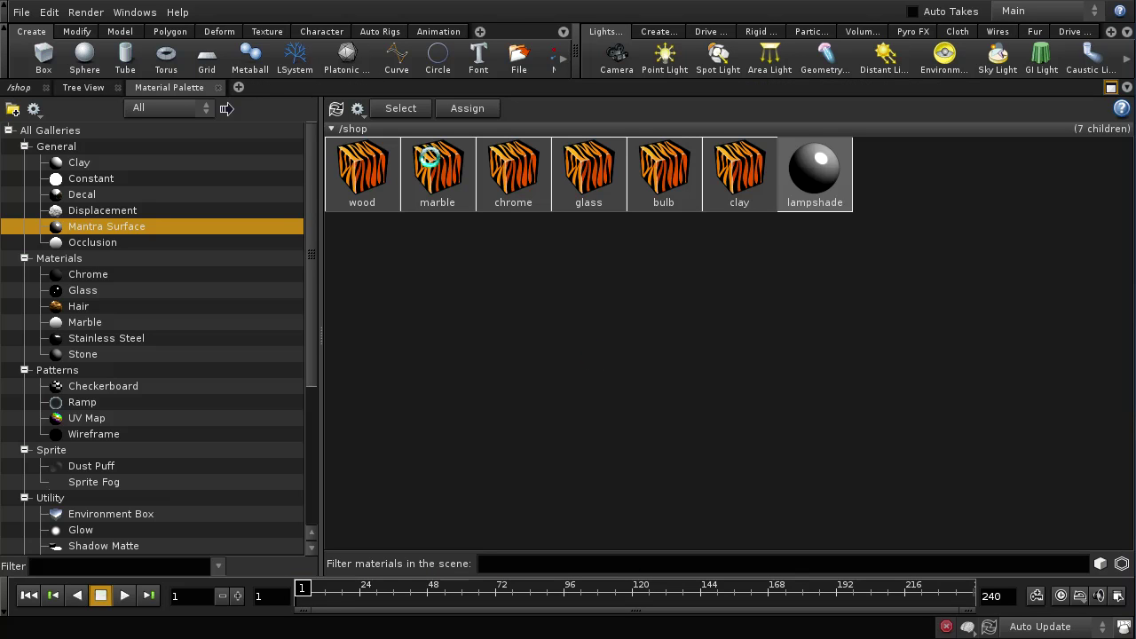
{"action": "left_click", "coordinate": [27, 87]}
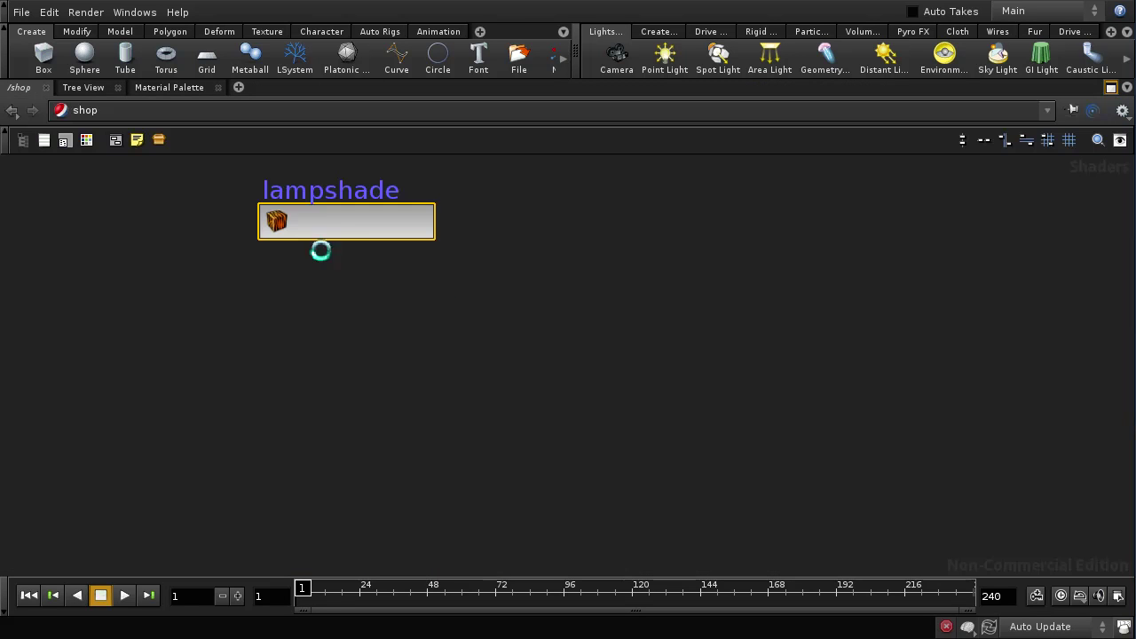
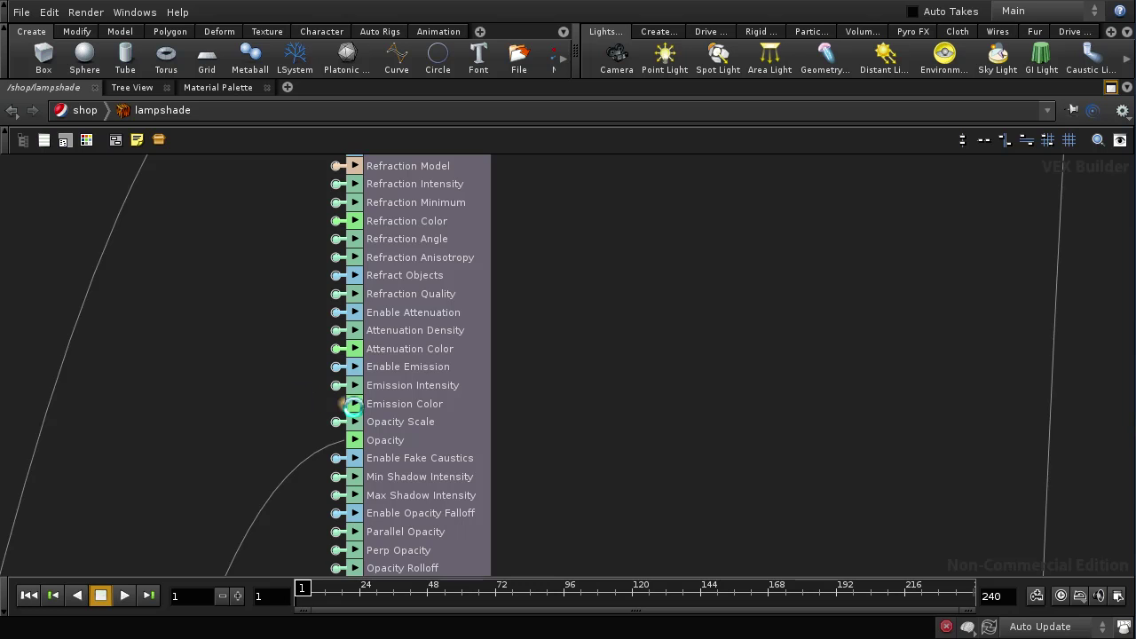
{"action": "middle_click_drag", "start_coordinate": [616, 439], "coordinate": [479, 441]}
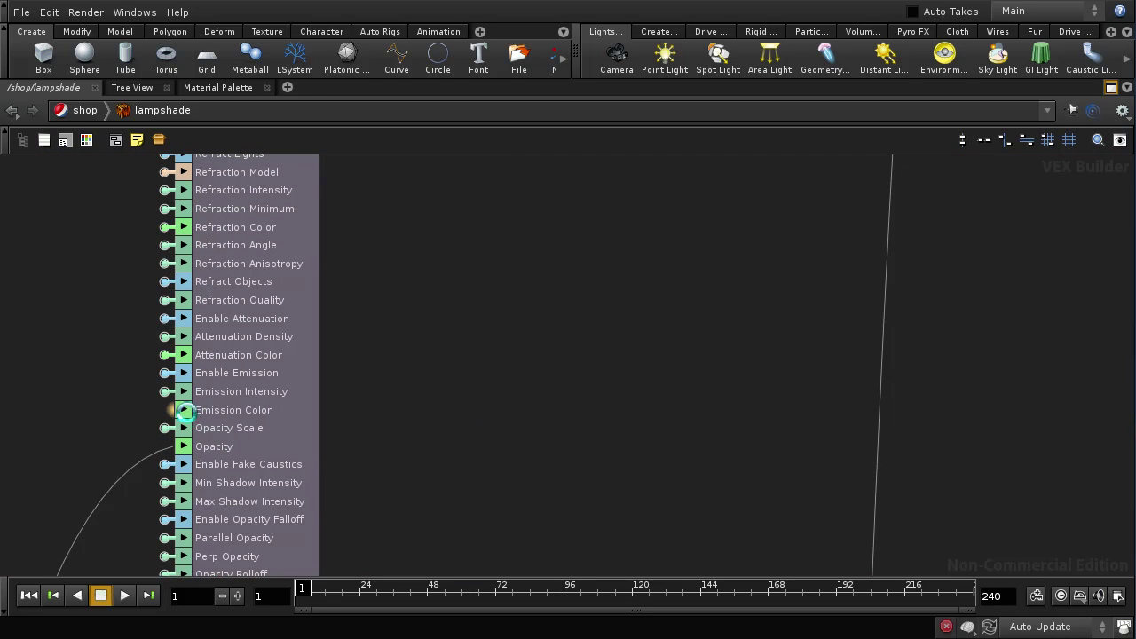
{"action": "right_click", "coordinate": [183, 413]}
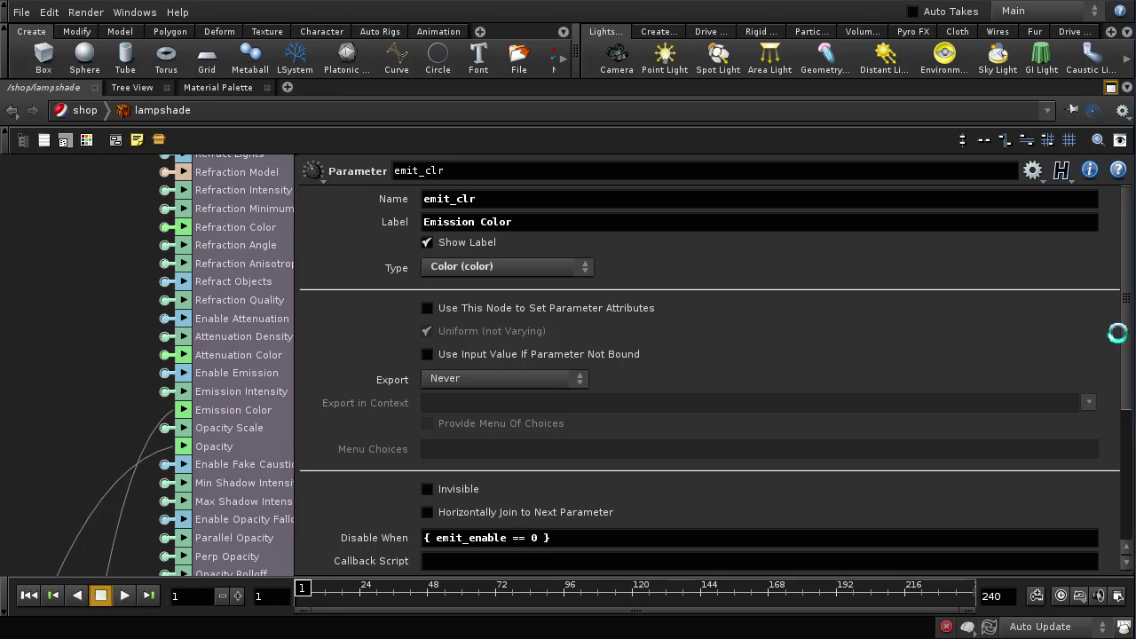
{"action": "left_click_drag", "start_coordinate": [1124, 324], "coordinate": [1127, 428]}
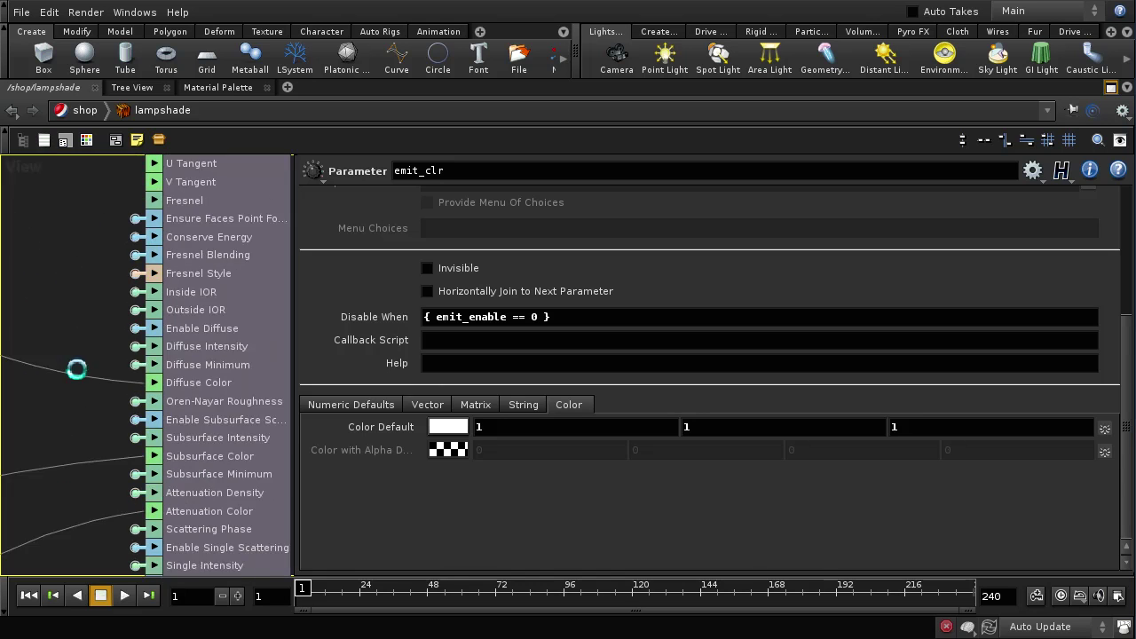
Step: Insert a texture map on the Emission Color of the lampshade's surfaceModel node
{"action": "left_click", "coordinate": [185, 257]}
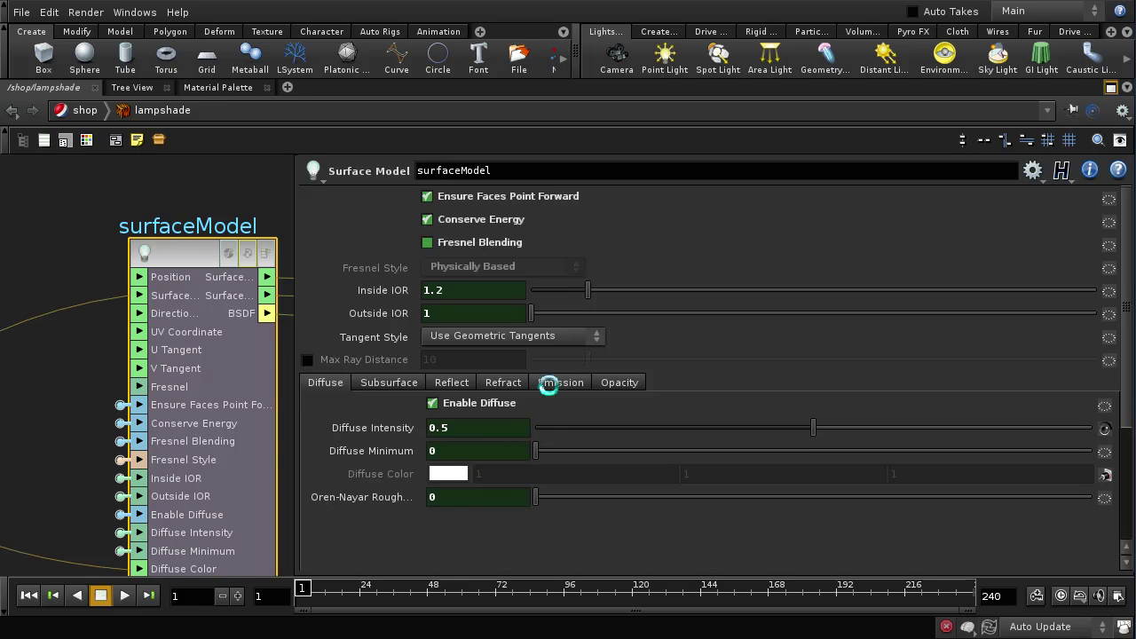
{"action": "left_click", "coordinate": [548, 384]}
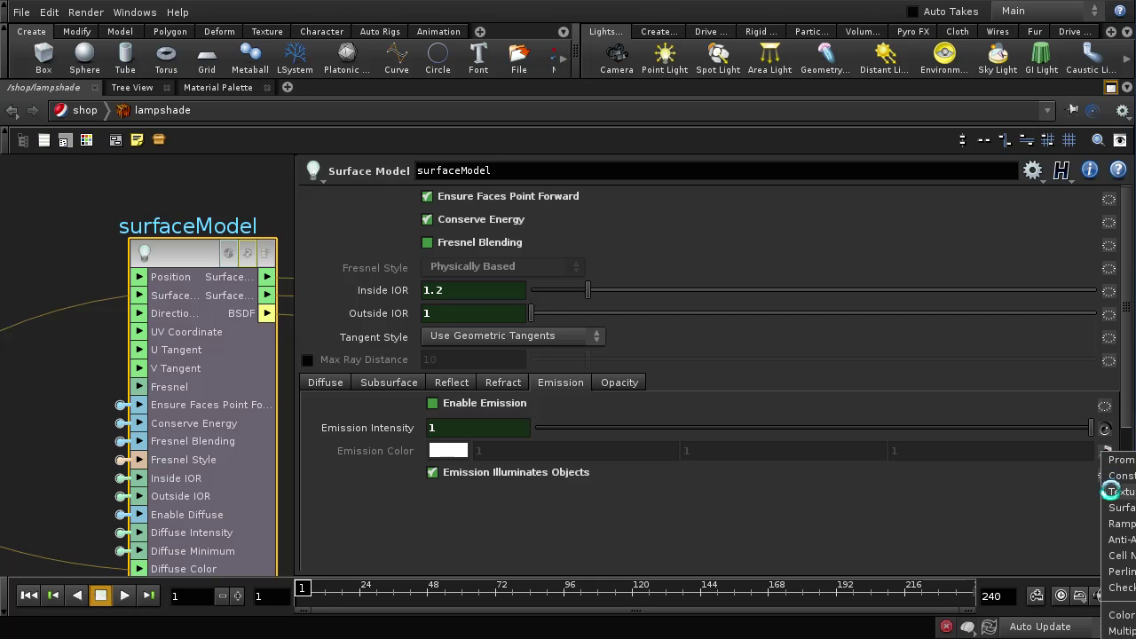
{"action": "left_click", "coordinate": [1110, 491]}
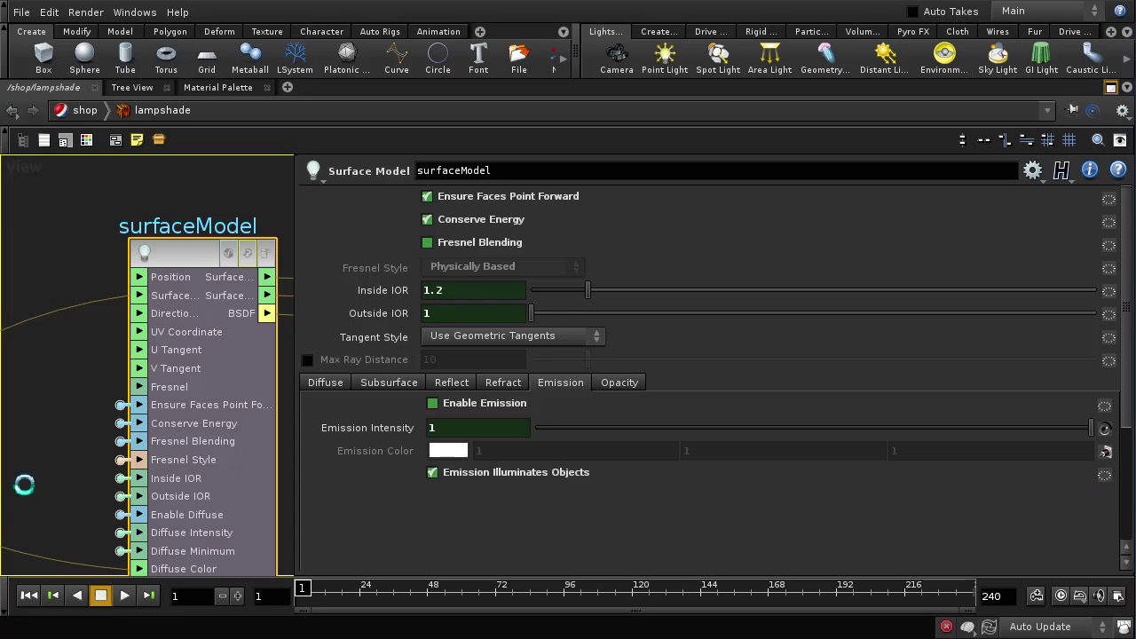
Step: Trace the wire from surfaceModel's Emission Color input back to the new texture nodes
{"action": "middle_click_drag", "start_coordinate": [24, 484], "coordinate": [82, 459]}
{"action": "middle_click_drag", "start_coordinate": [76, 527], "coordinate": [74, 361]}
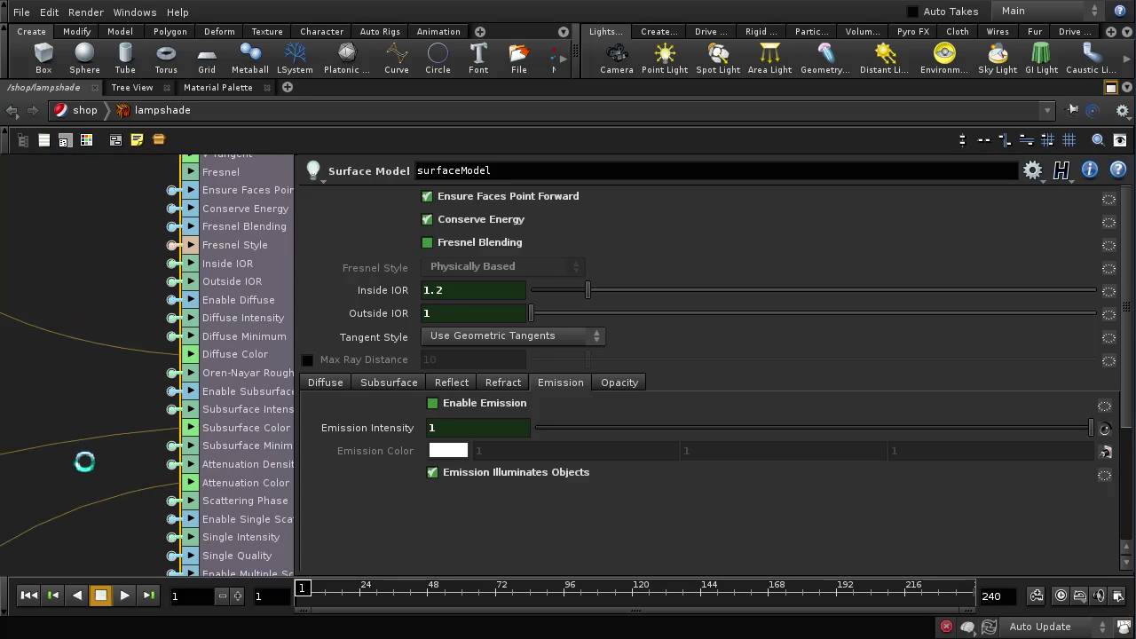
{"action": "middle_click_drag", "start_coordinate": [79, 438], "coordinate": [77, 368]}
{"action": "middle_click_drag", "start_coordinate": [71, 464], "coordinate": [71, 401]}
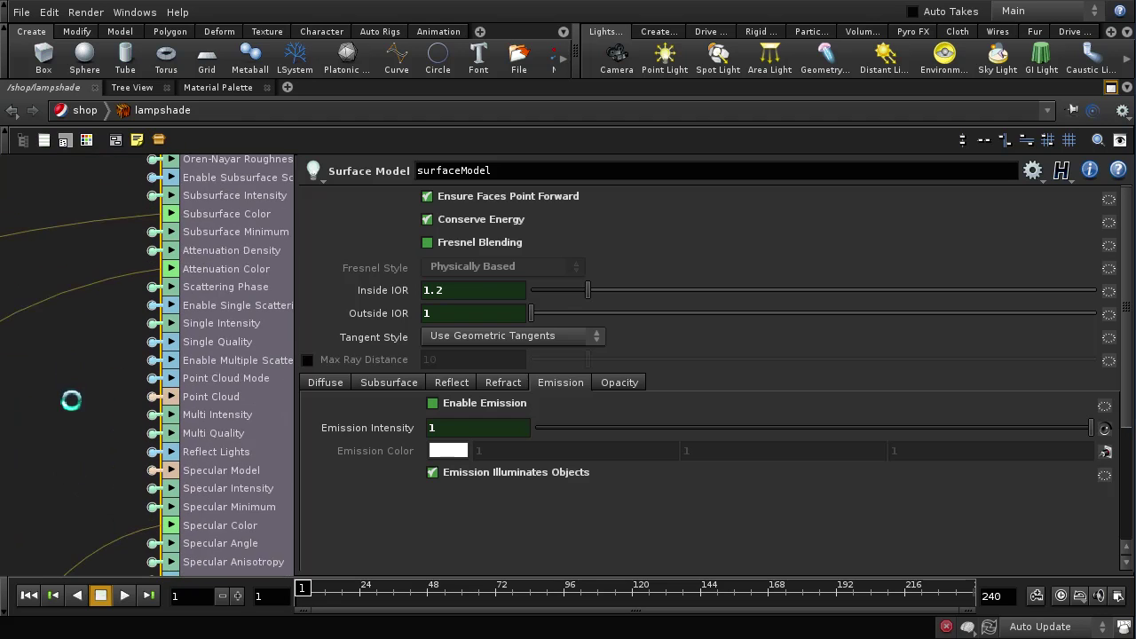
{"action": "middle_click_drag", "start_coordinate": [66, 441], "coordinate": [61, 382]}
{"action": "middle_click_drag", "start_coordinate": [33, 451], "coordinate": [62, 385]}
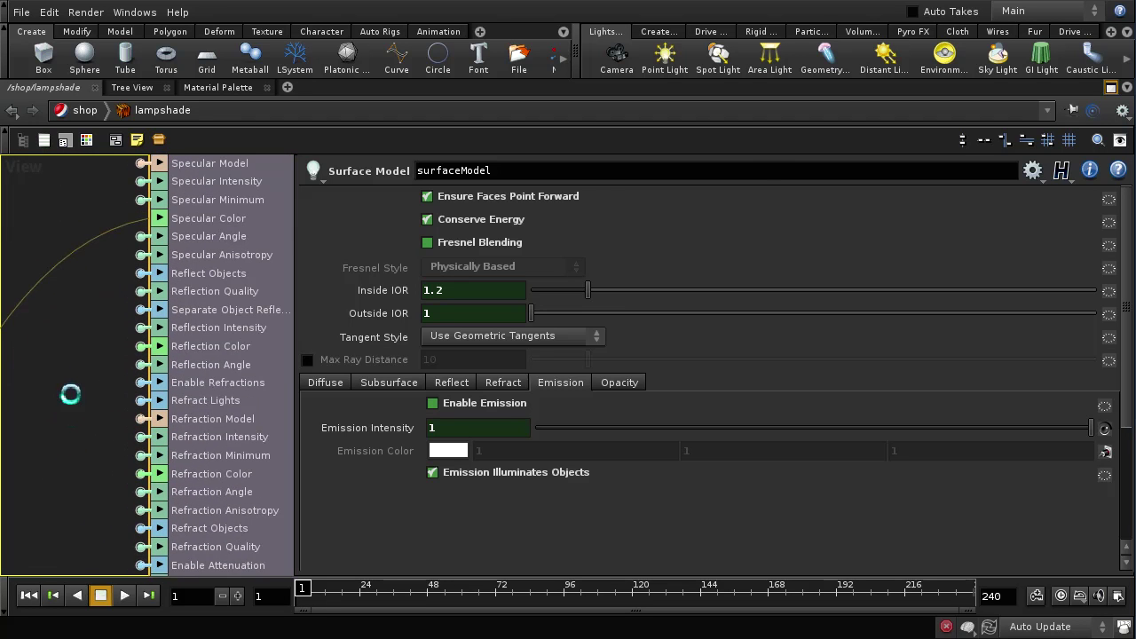
{"action": "middle_click_drag", "start_coordinate": [62, 447], "coordinate": [74, 334]}
{"action": "middle_click_drag", "start_coordinate": [73, 426], "coordinate": [75, 341]}
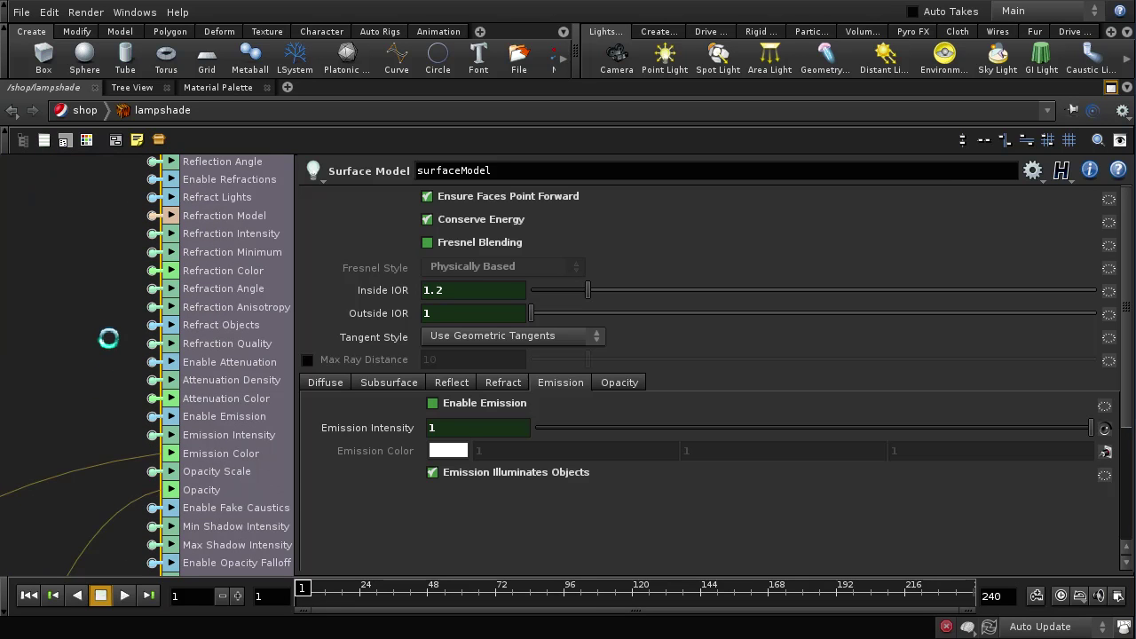
{"action": "key", "text": "p"}
{"action": "middle_click_drag", "start_coordinate": [81, 352], "coordinate": [325, 263]}
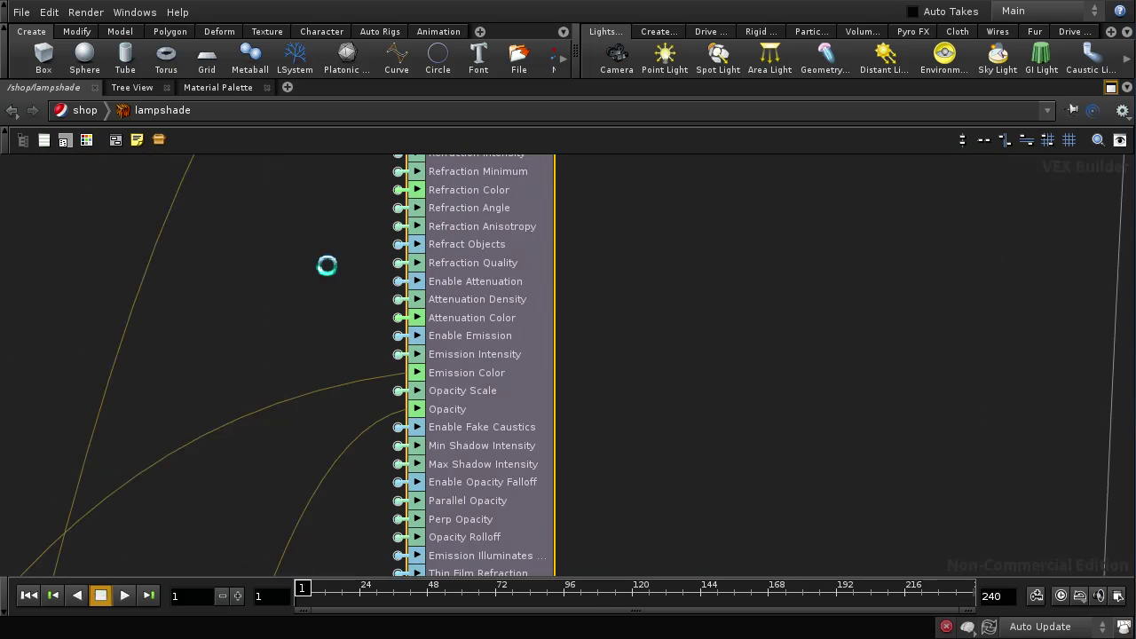
{"action": "scroll", "coordinate": [323, 311], "scroll_direction": "down", "scroll_amount": 5}
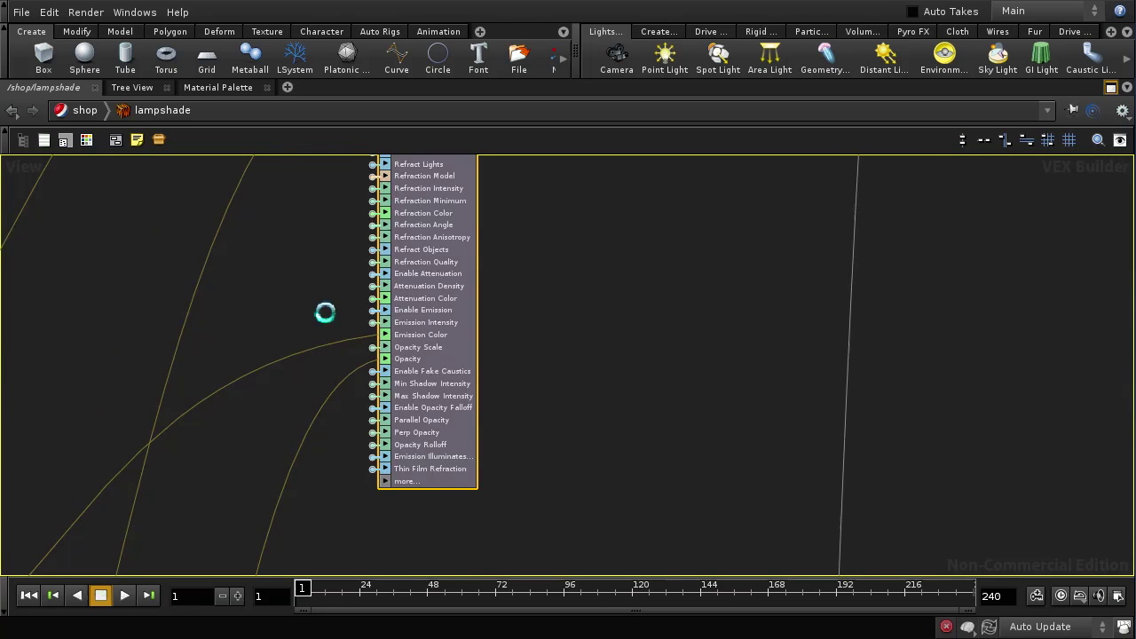
{"action": "left_click", "coordinate": [236, 372]}
{"action": "middle_click_drag", "start_coordinate": [183, 400], "coordinate": [449, 222]}
{"action": "scroll", "coordinate": [449, 221], "scroll_direction": "left", "scroll_amount": 3}
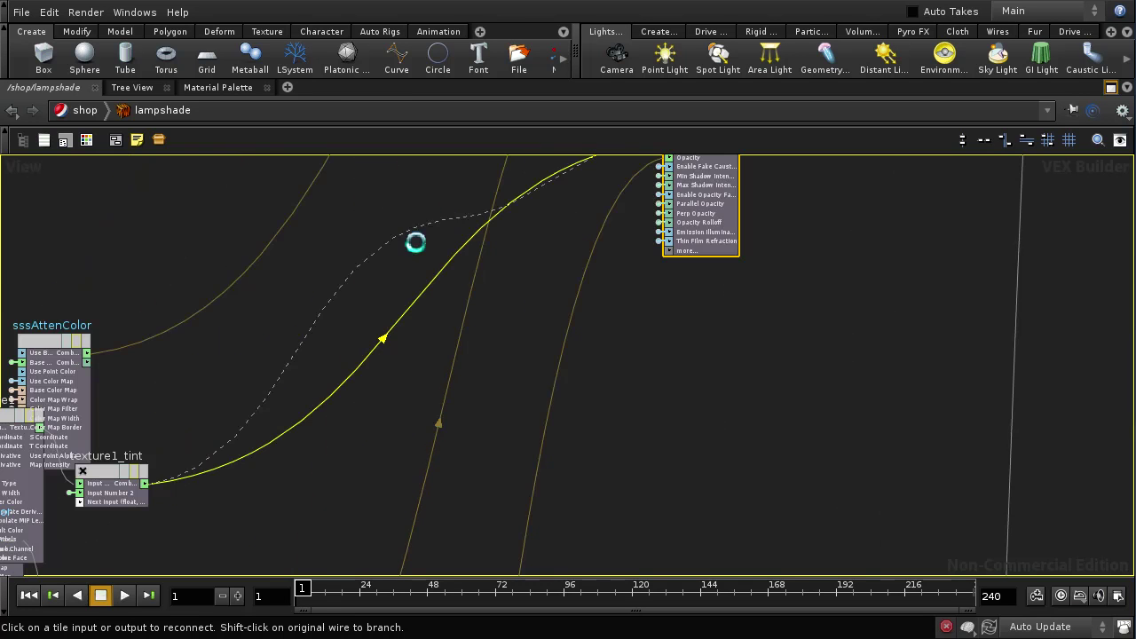
{"action": "scroll", "coordinate": [400, 284], "scroll_direction": "down", "scroll_amount": 3}
{"action": "scroll", "coordinate": [401, 284], "scroll_direction": "left", "scroll_amount": 3}
Step: Move texture1_tint and texture1 clear of the overlapping sssAttenColor and reflectColor nodes
{"action": "left_click_drag", "start_coordinate": [269, 392], "coordinate": [370, 451]}
{"action": "left_click", "coordinate": [370, 451]}
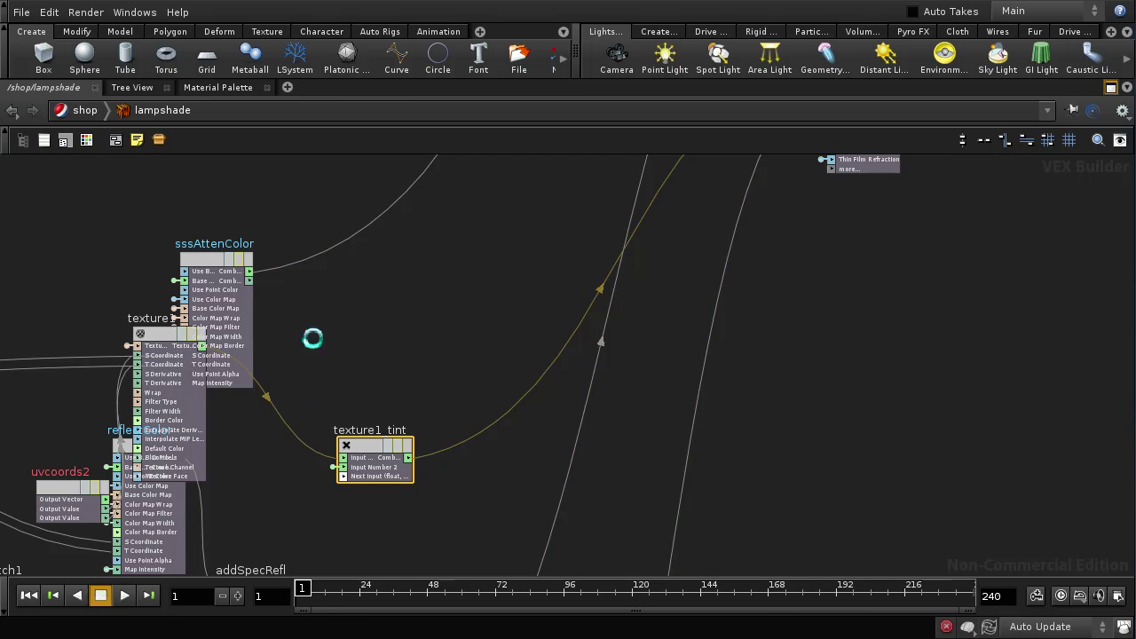
{"action": "left_click_drag", "start_coordinate": [173, 336], "coordinate": [269, 448]}
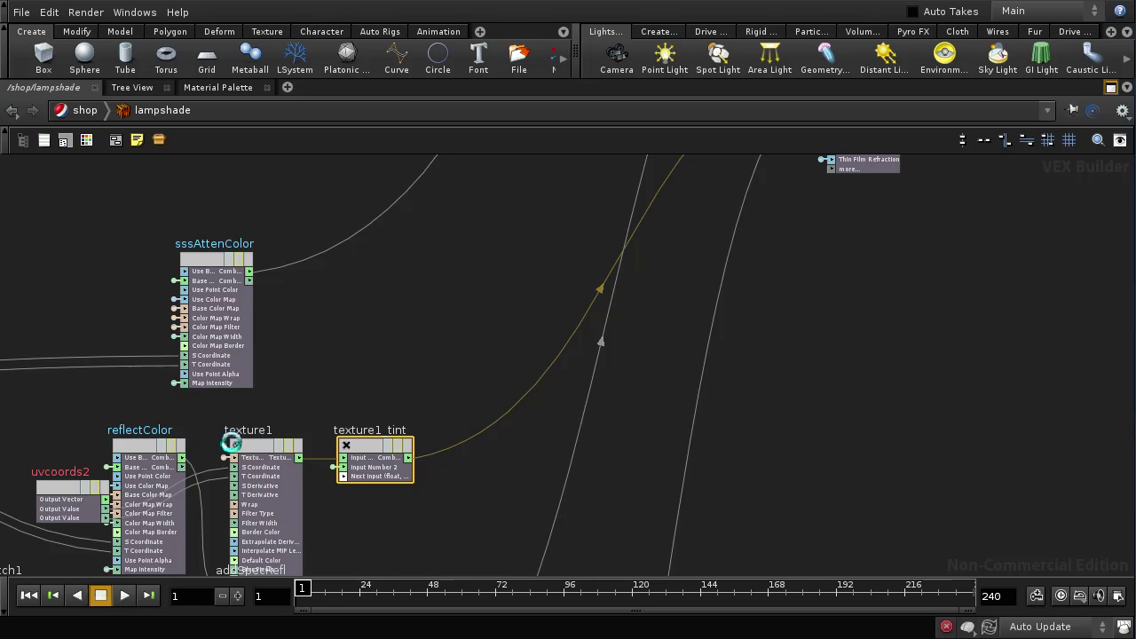
{"action": "left_click_drag", "start_coordinate": [147, 448], "coordinate": [143, 448]}
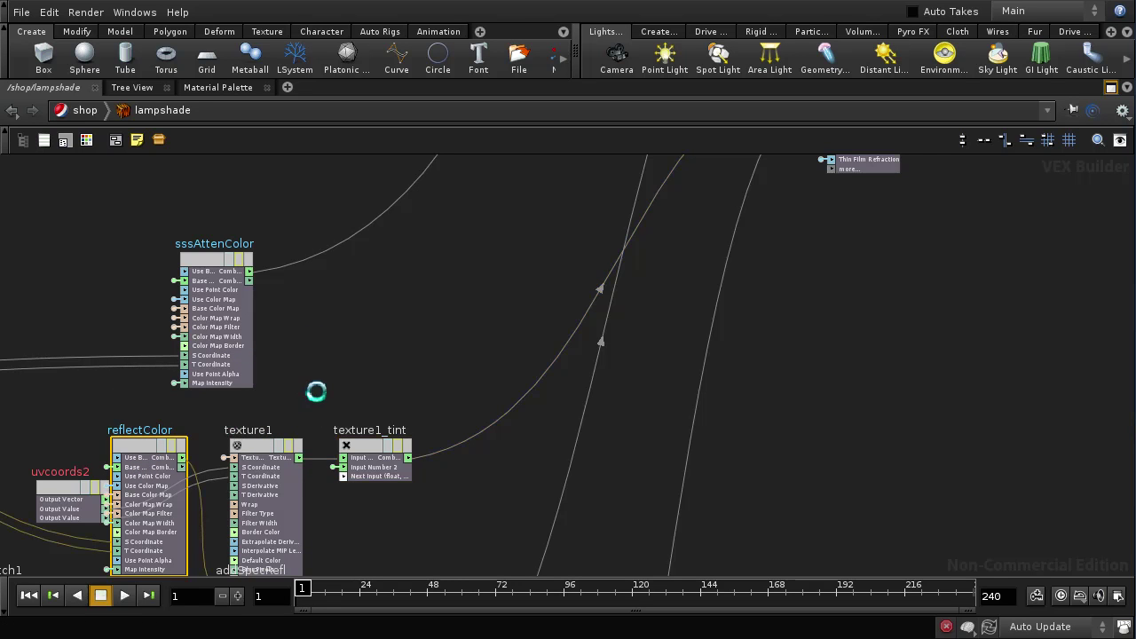
{"action": "middle_click_drag", "start_coordinate": [316, 391], "coordinate": [352, 316]}
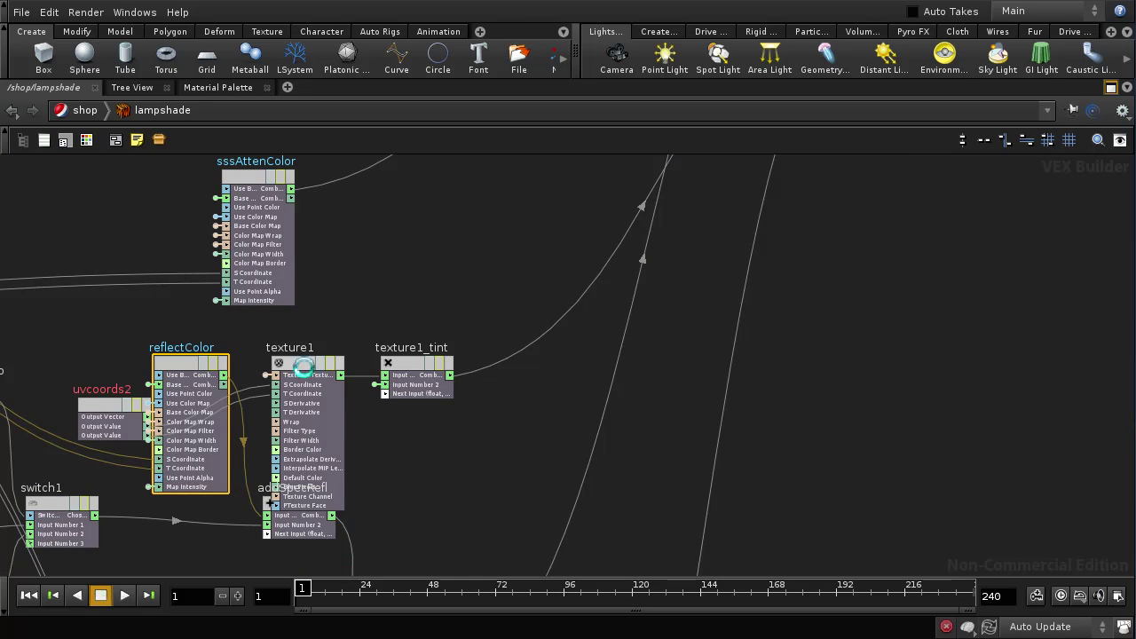
{"action": "left_click_drag", "start_coordinate": [304, 365], "coordinate": [358, 439]}
Step: Set the label of texture1's map parameter to Emission Map
{"action": "left_click", "coordinate": [323, 448]}
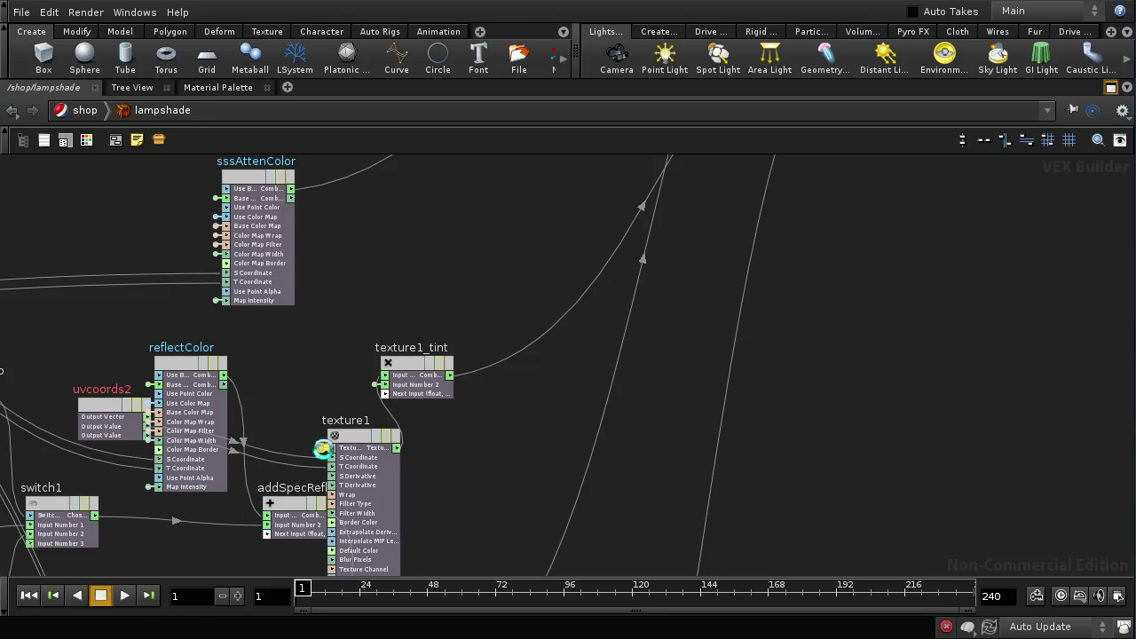
{"action": "scroll", "coordinate": [449, 458], "scroll_direction": "up", "scroll_amount": 5}
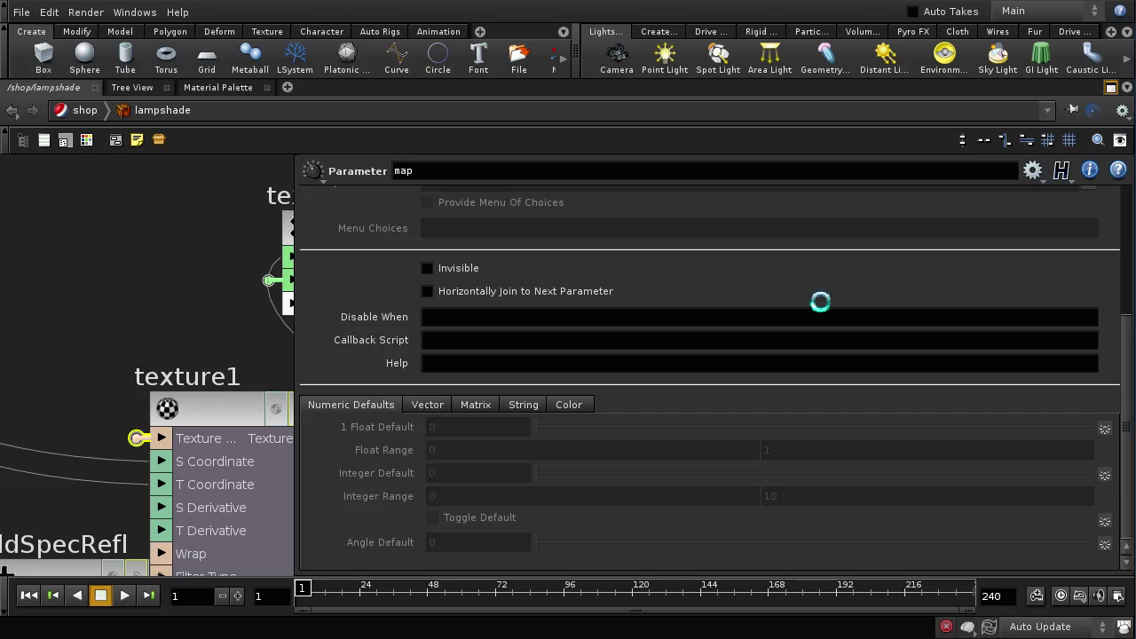
{"action": "scroll", "coordinate": [1129, 244], "scroll_direction": "up", "scroll_amount": 5}
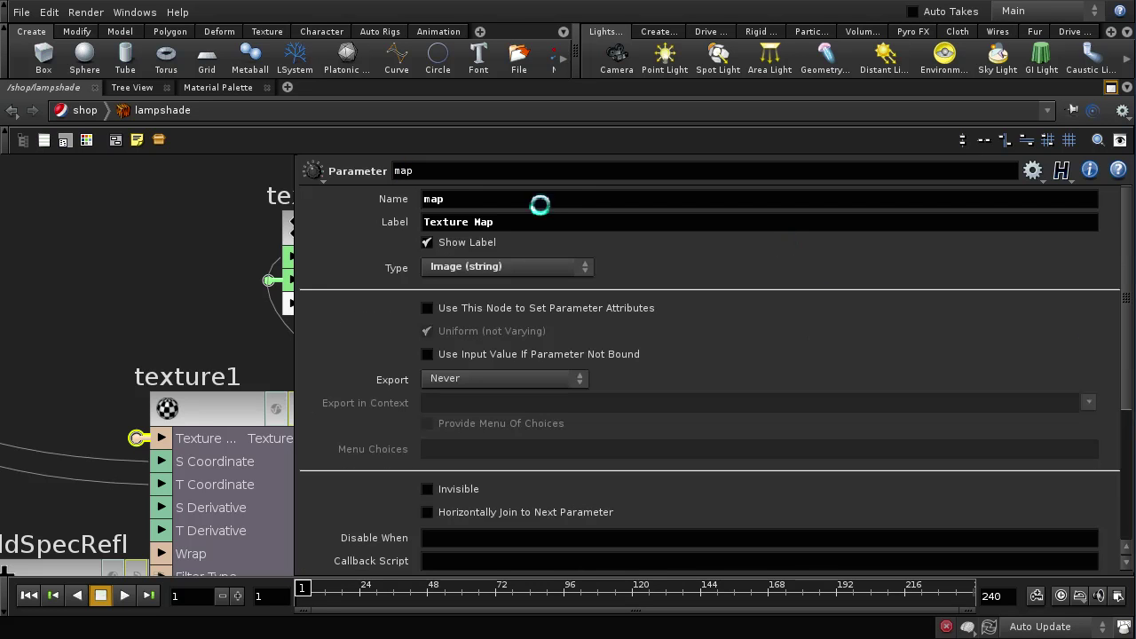
{"action": "double_click", "coordinate": [468, 222]}
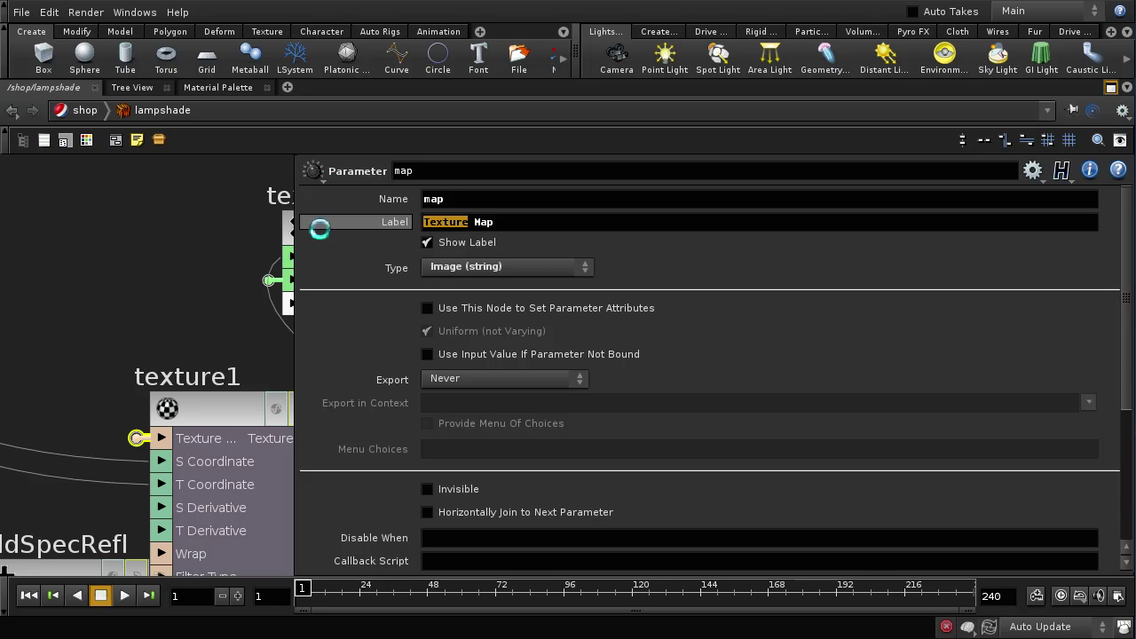
{"action": "type", "text": "Emsoi"}
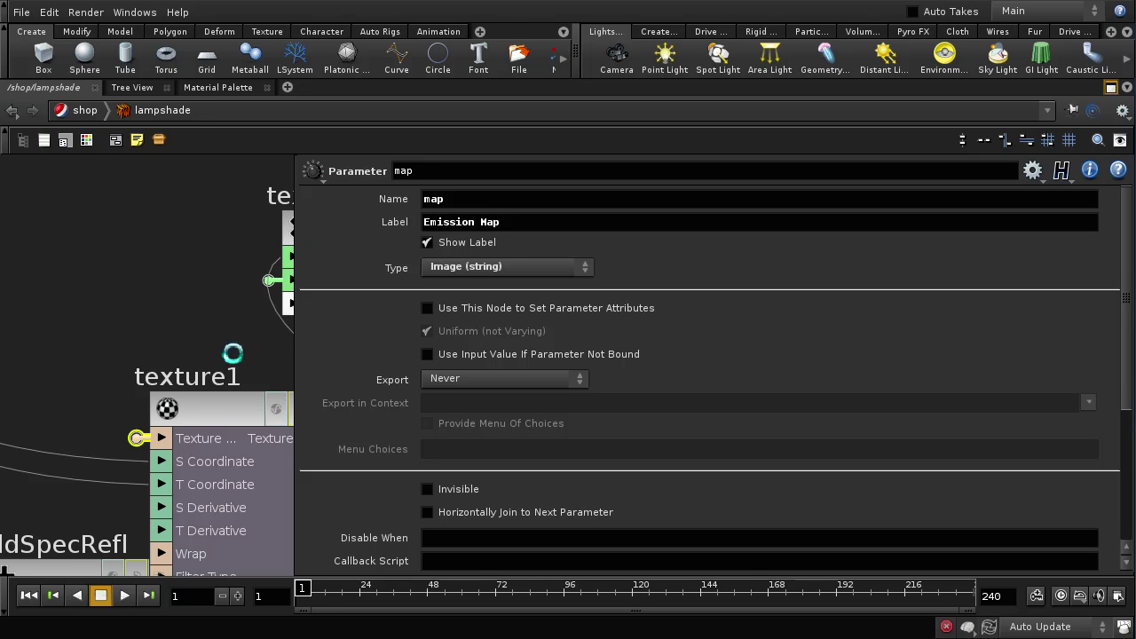
Step: Relabel the tint color parameter on texture1_tint's second input so that its label starts with Emission
{"action": "middle_click_drag", "start_coordinate": [231, 349], "coordinate": [68, 294]}
{"action": "middle_click_drag", "start_coordinate": [258, 363], "coordinate": [390, 505]}
{"action": "left_click", "coordinate": [66, 272]}
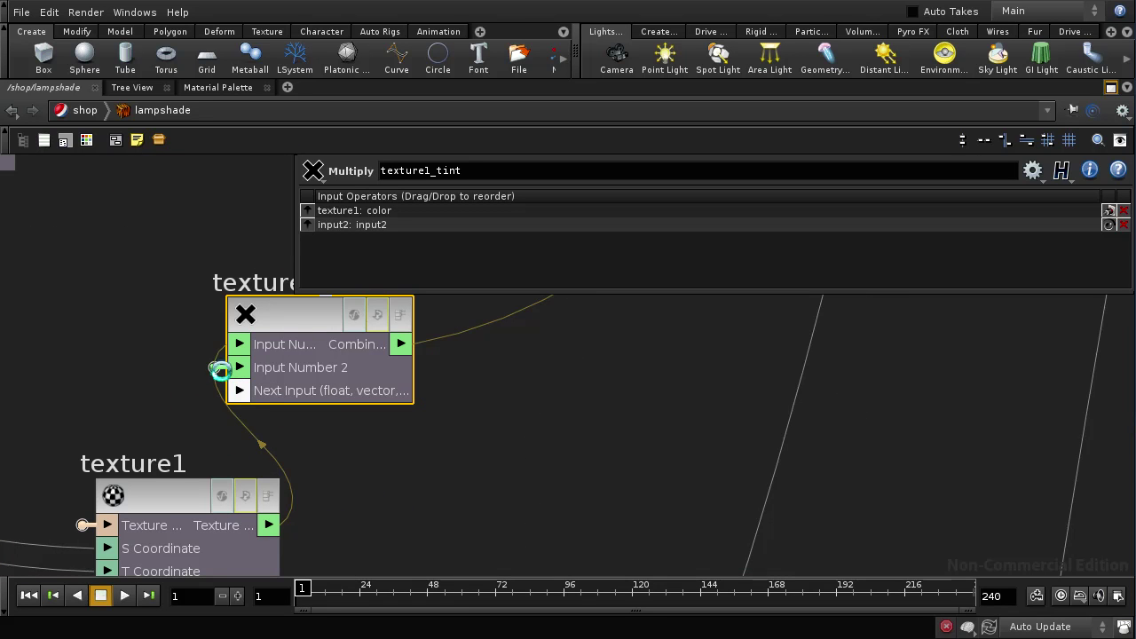
{"action": "middle_click", "coordinate": [220, 370], "text": "ctrl"}
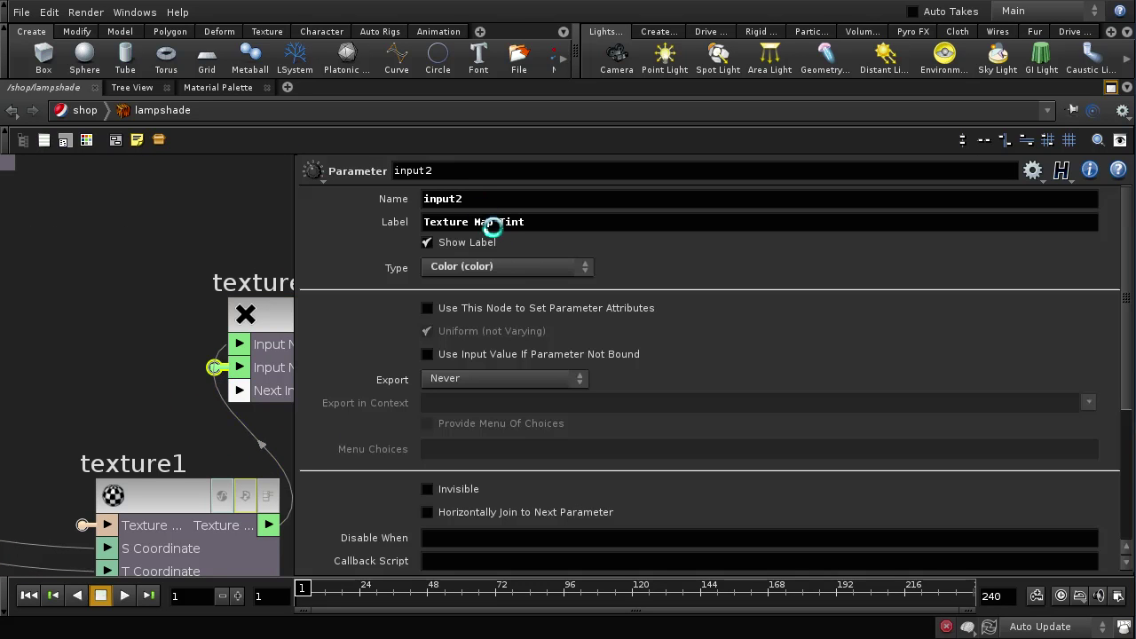
{"action": "left_click_drag", "start_coordinate": [492, 227], "coordinate": [360, 225]}
{"action": "type", "text": "Emisson"}
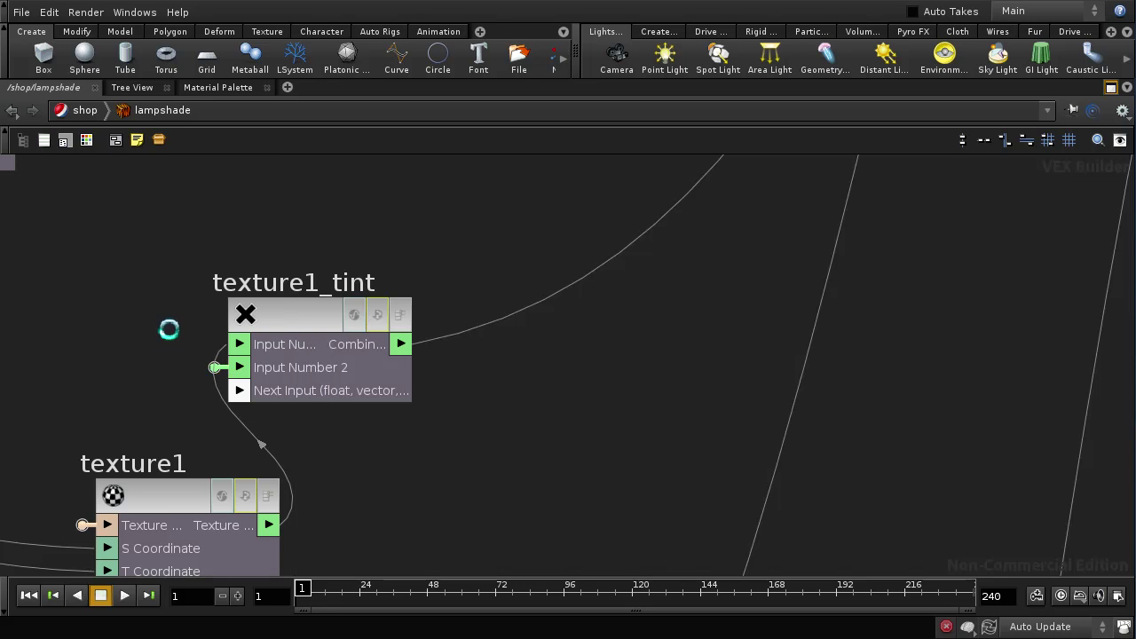
Step: Review the connection from texture1_tint up to the surface model's Emission Color input
{"action": "middle_click_drag", "start_coordinate": [147, 282], "coordinate": [361, 272]}
{"action": "middle_click_drag", "start_coordinate": [264, 264], "coordinate": [272, 338]}
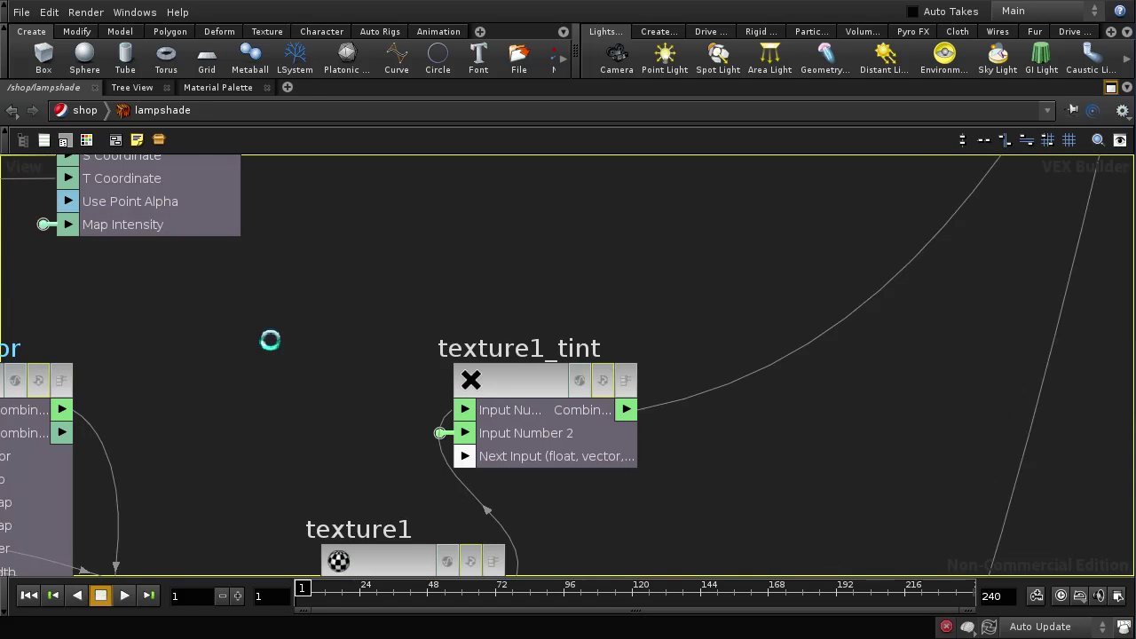
{"action": "scroll", "coordinate": [460, 277], "scroll_direction": "down", "scroll_amount": 1}
{"action": "scroll", "coordinate": [459, 278], "scroll_direction": "down", "scroll_amount": 3}
{"action": "scroll", "coordinate": [474, 256], "scroll_direction": "up", "scroll_amount": 2}
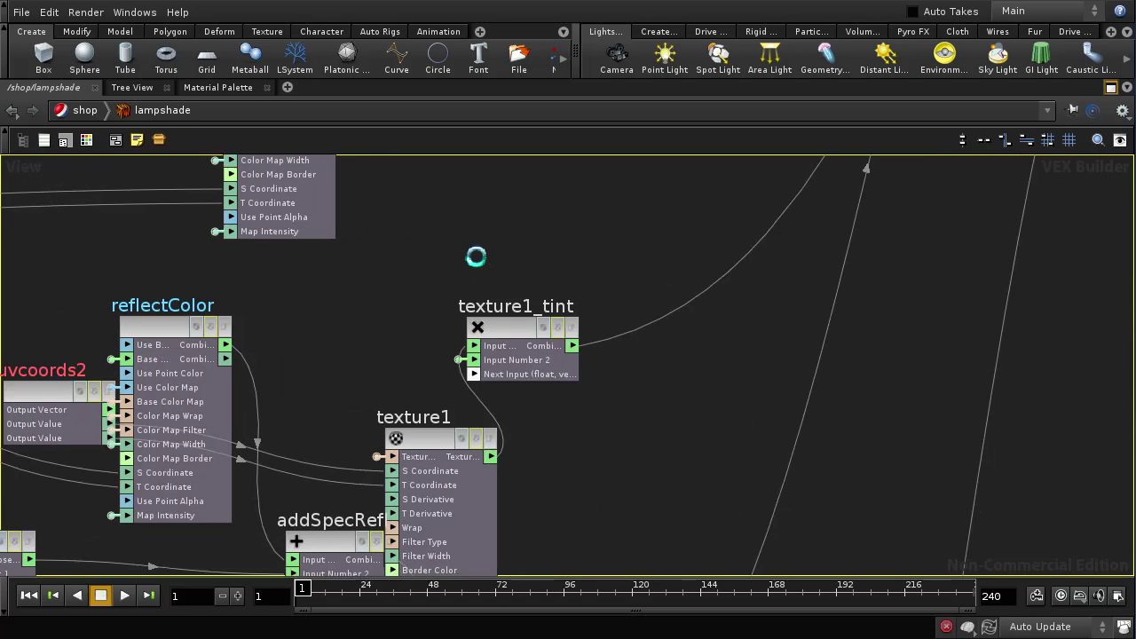
{"action": "middle_click_drag", "start_coordinate": [473, 256], "coordinate": [349, 368]}
{"action": "middle_click_drag", "start_coordinate": [515, 247], "coordinate": [501, 466]}
{"action": "middle_click_drag", "start_coordinate": [726, 459], "coordinate": [602, 509]}
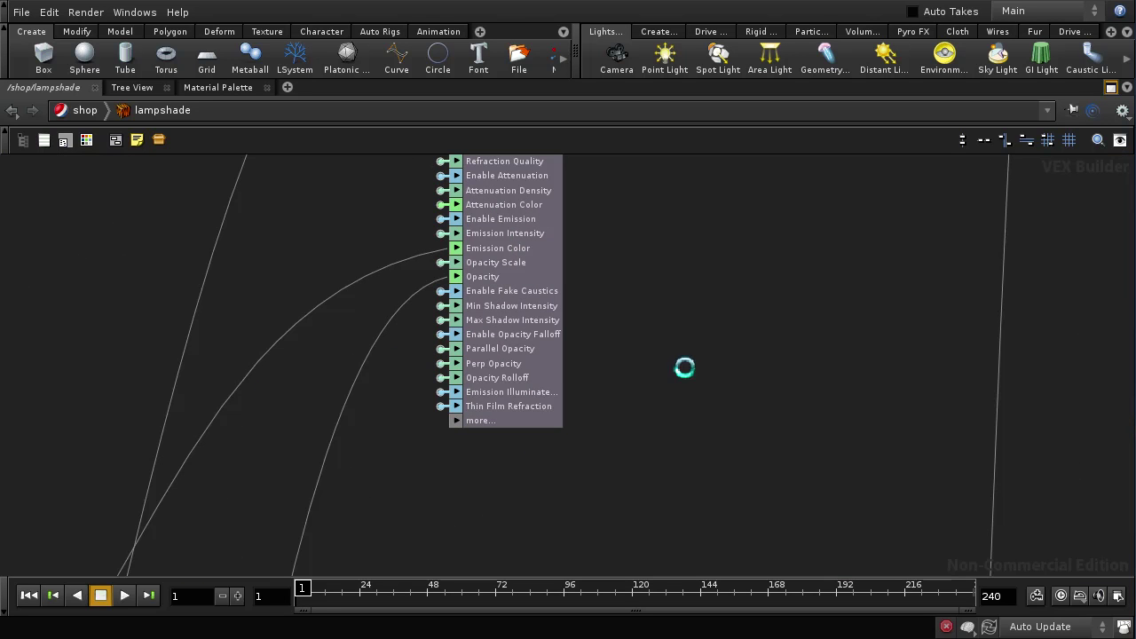
{"action": "middle_click_drag", "start_coordinate": [609, 347], "coordinate": [624, 393]}
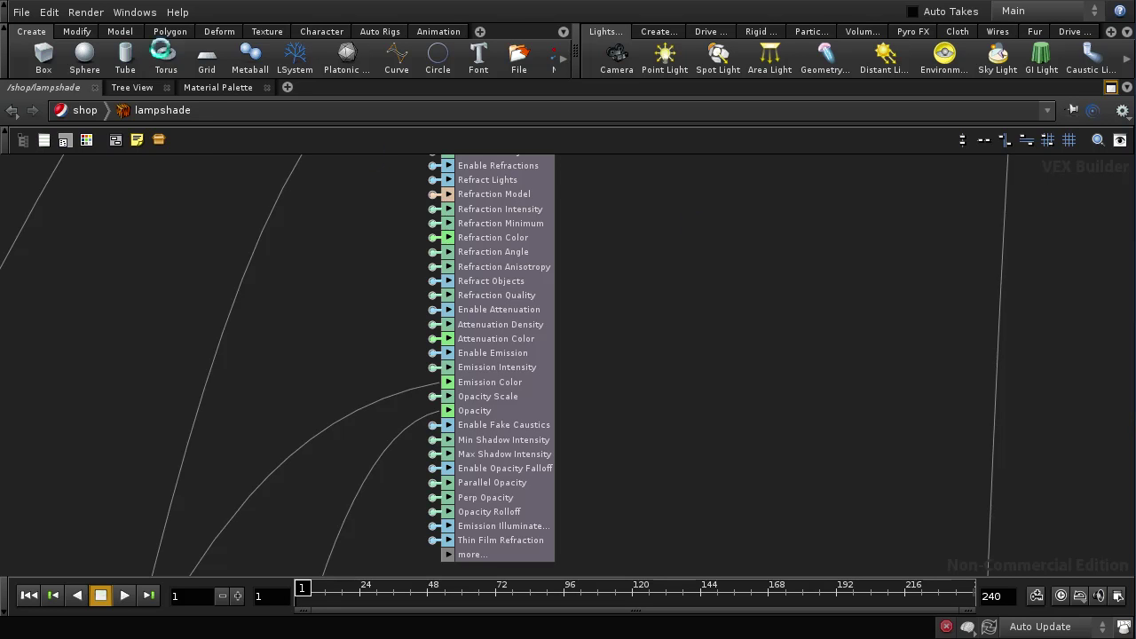
Step: Save the scene under the file name mt15.end.hipnc
{"action": "left_click", "coordinate": [21, 13]}
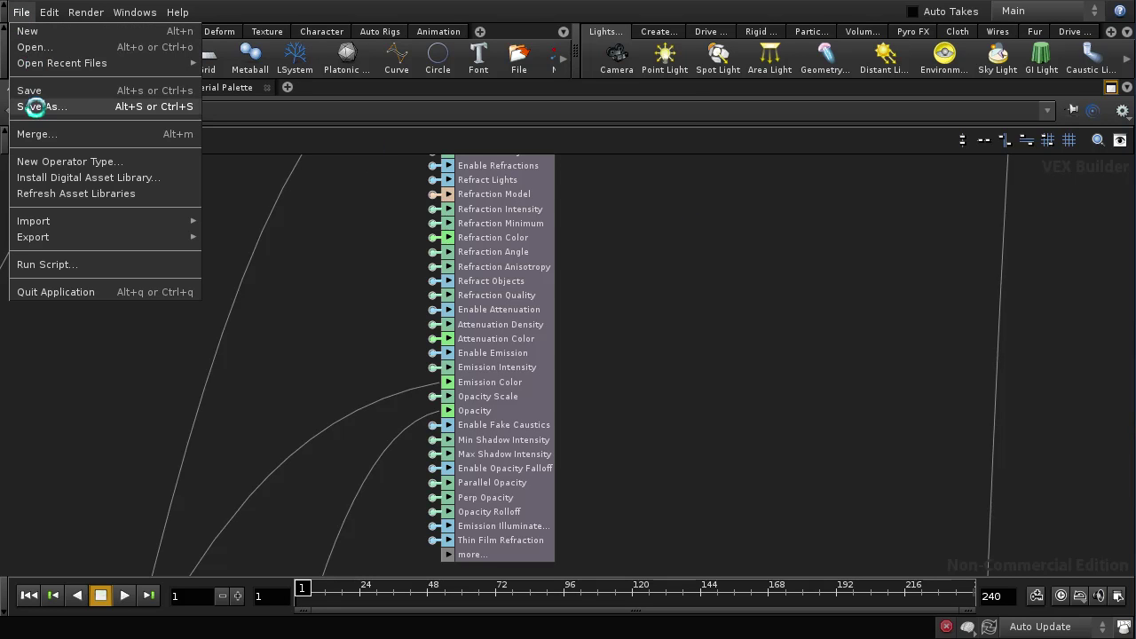
{"action": "left_click", "coordinate": [38, 107]}
{"action": "left_click", "coordinate": [232, 428]}
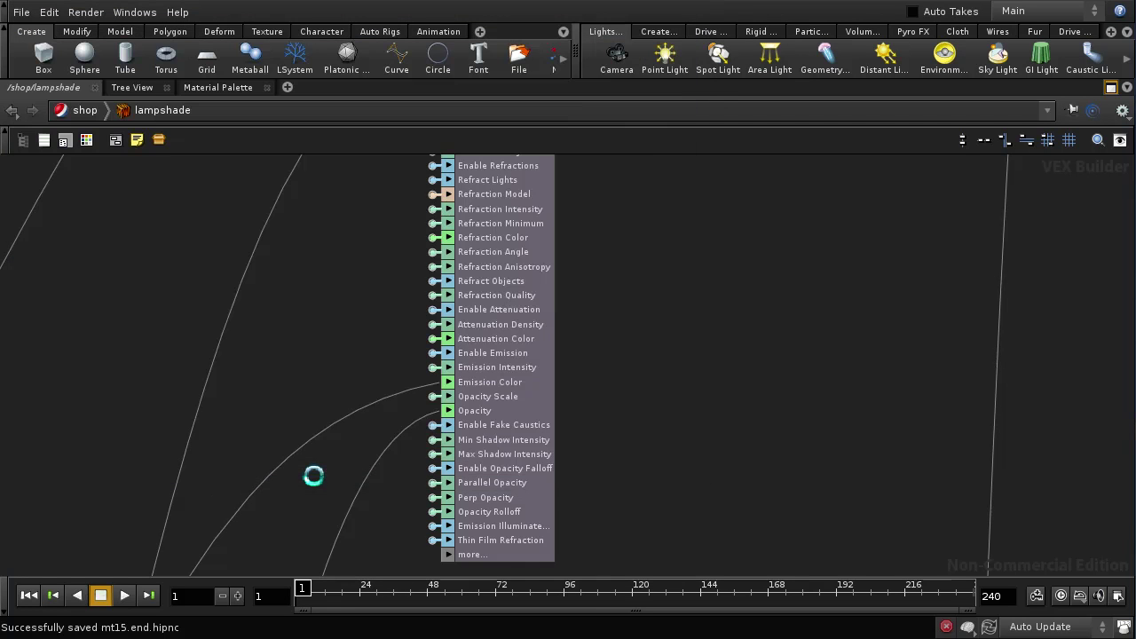
{"action": "middle_click_drag", "start_coordinate": [766, 282], "coordinate": [666, 418]}
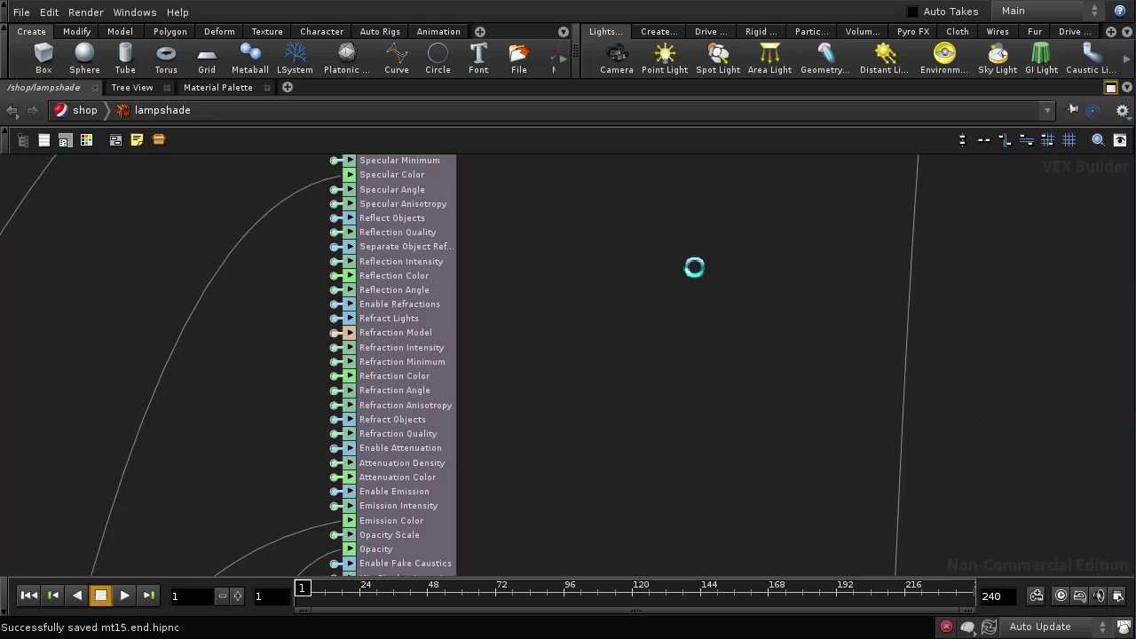
Step: Return to the shop level and check where the Emission Map and Emisson Tint parameters sit among the lampshade material's parameters
{"action": "middle_click_drag", "start_coordinate": [695, 266], "coordinate": [687, 380]}
{"action": "key", "text": "u"}
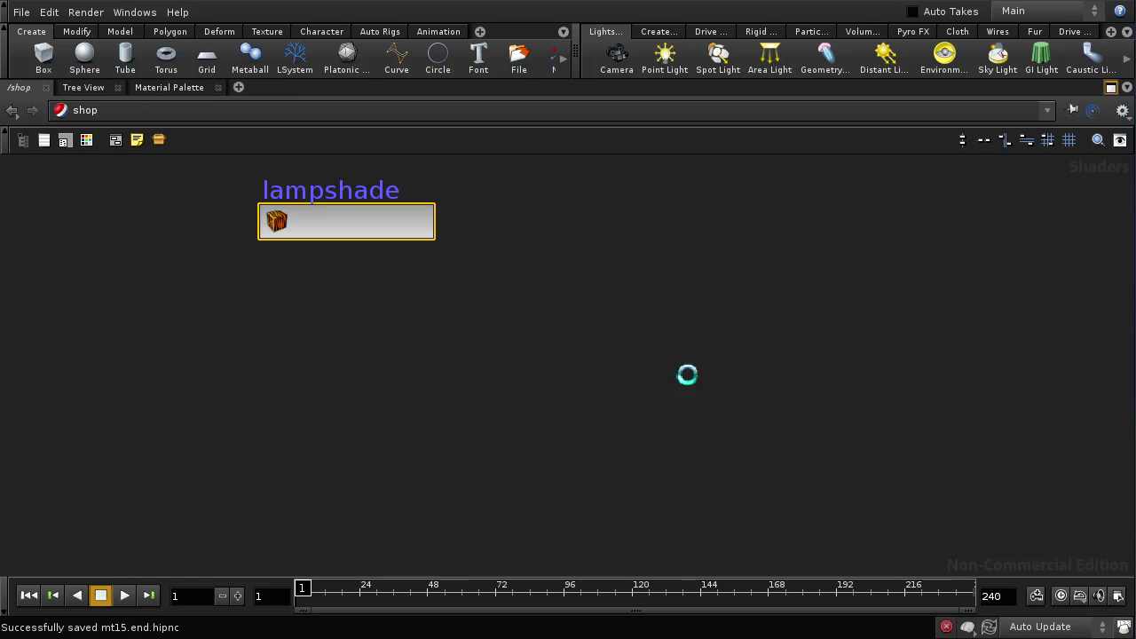
{"action": "key", "text": "p"}
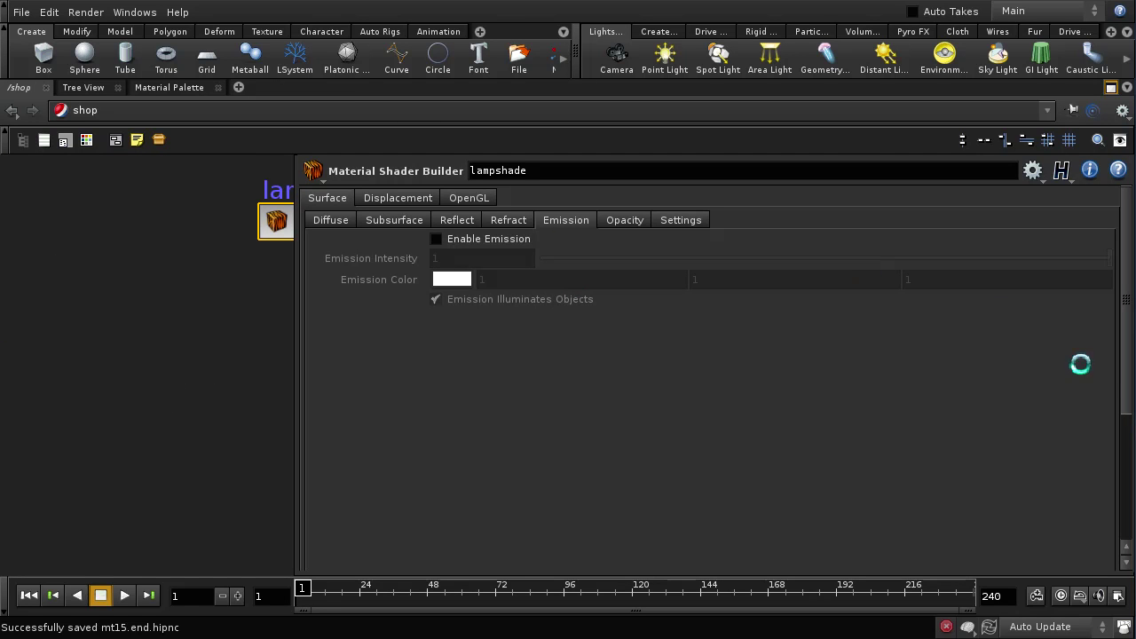
{"action": "left_click_drag", "start_coordinate": [1125, 401], "coordinate": [1129, 536]}
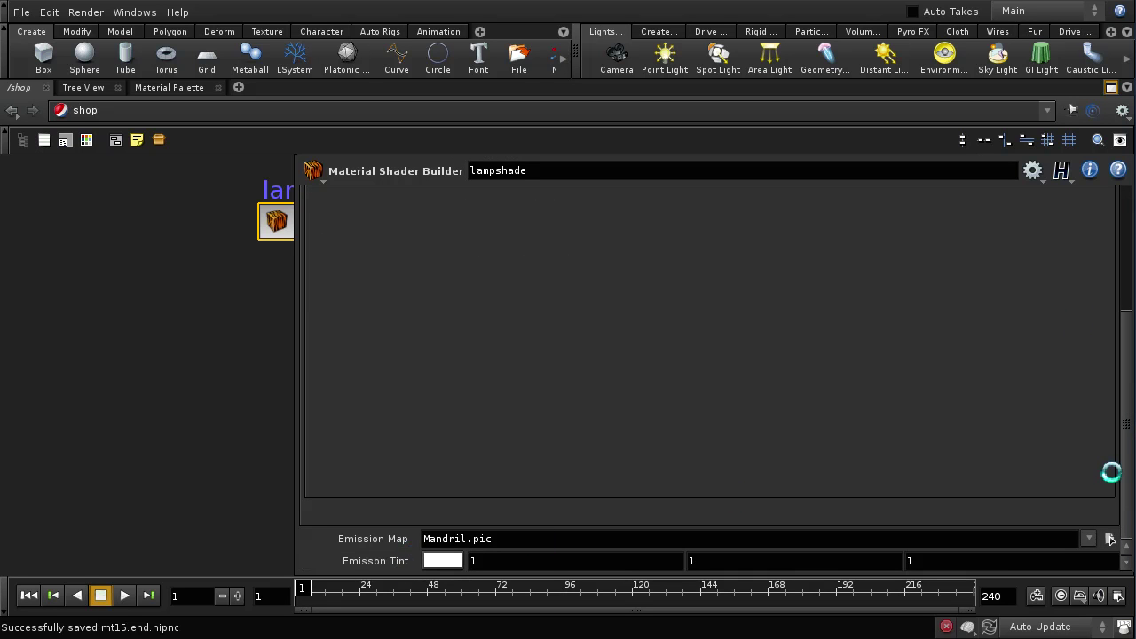
{"action": "left_click_drag", "start_coordinate": [1127, 475], "coordinate": [1117, 333]}
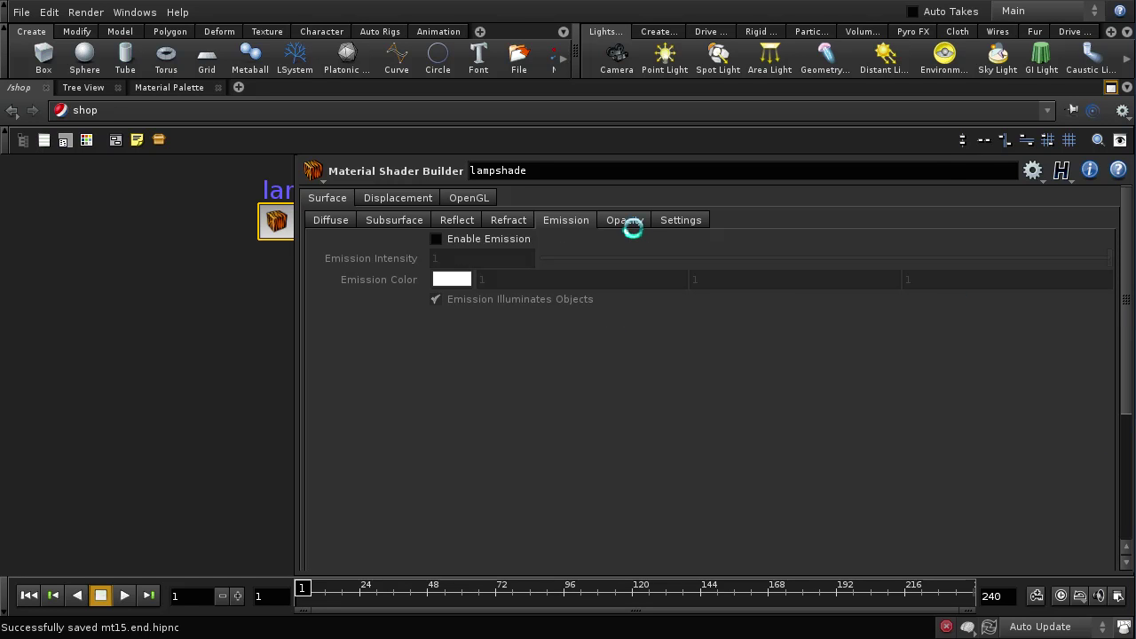
Step: Open the lampshade material's parameter interface for editing and find the Emission Map and Emisson Tint entries
{"action": "left_click", "coordinate": [1032, 171]}
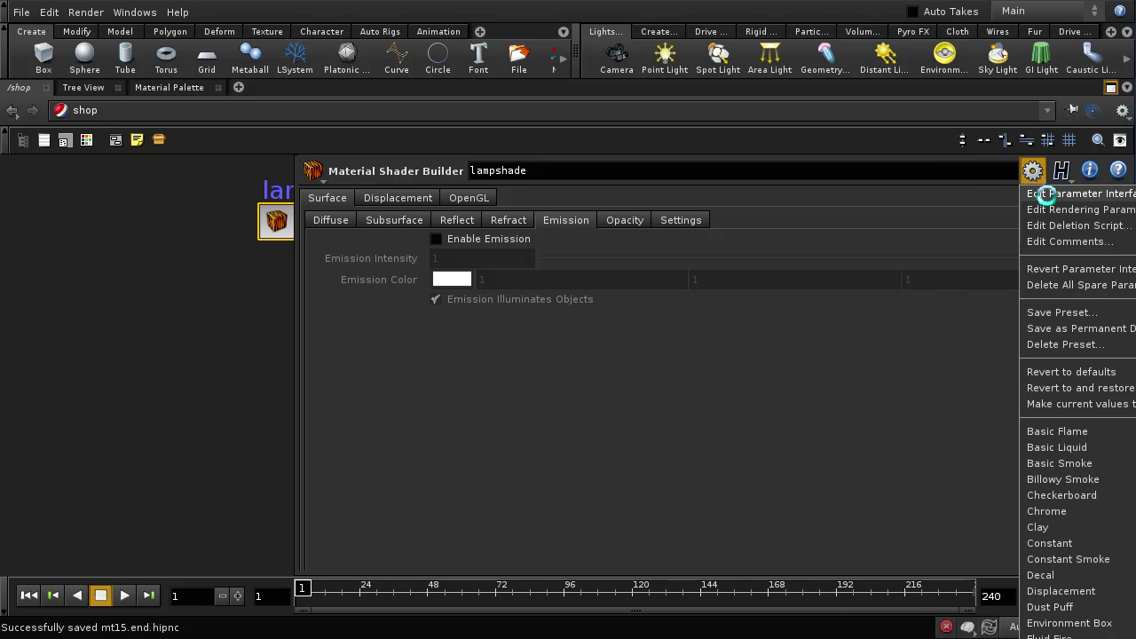
{"action": "left_click", "coordinate": [1046, 194]}
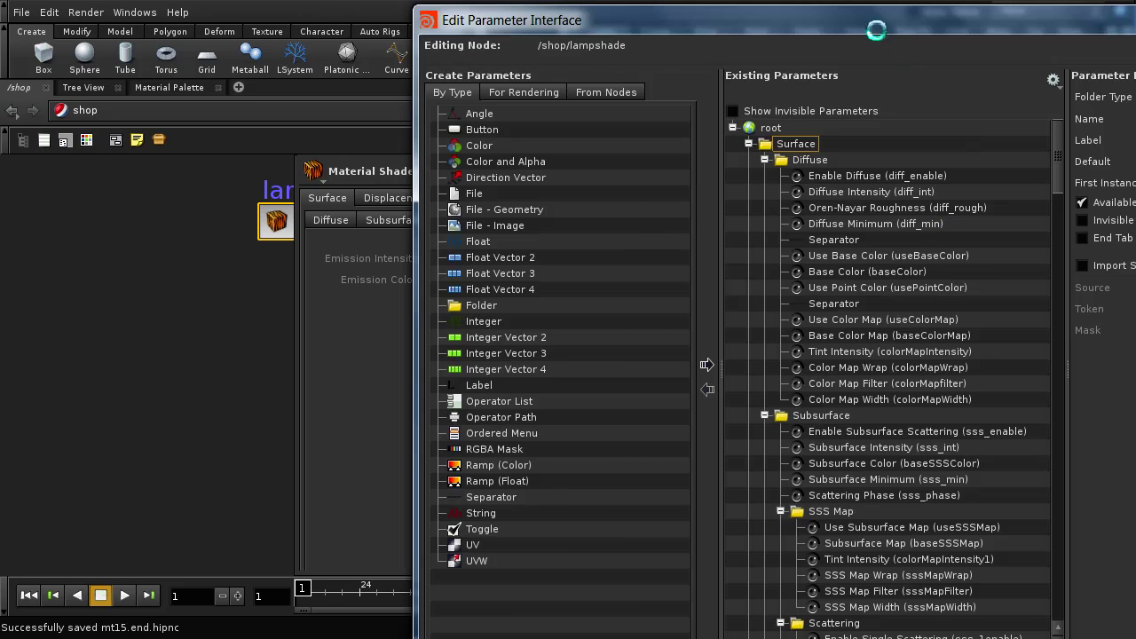
{"action": "scroll", "coordinate": [750, 196], "scroll_direction": "down", "scroll_amount": 5}
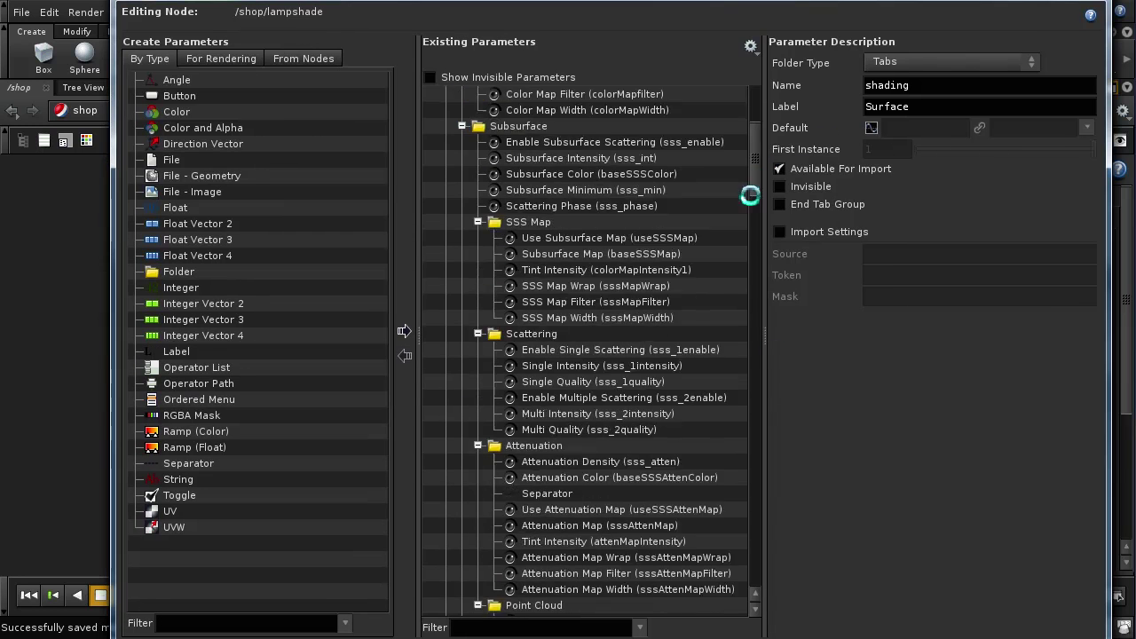
{"action": "scroll", "coordinate": [750, 195], "scroll_direction": "down", "scroll_amount": 15}
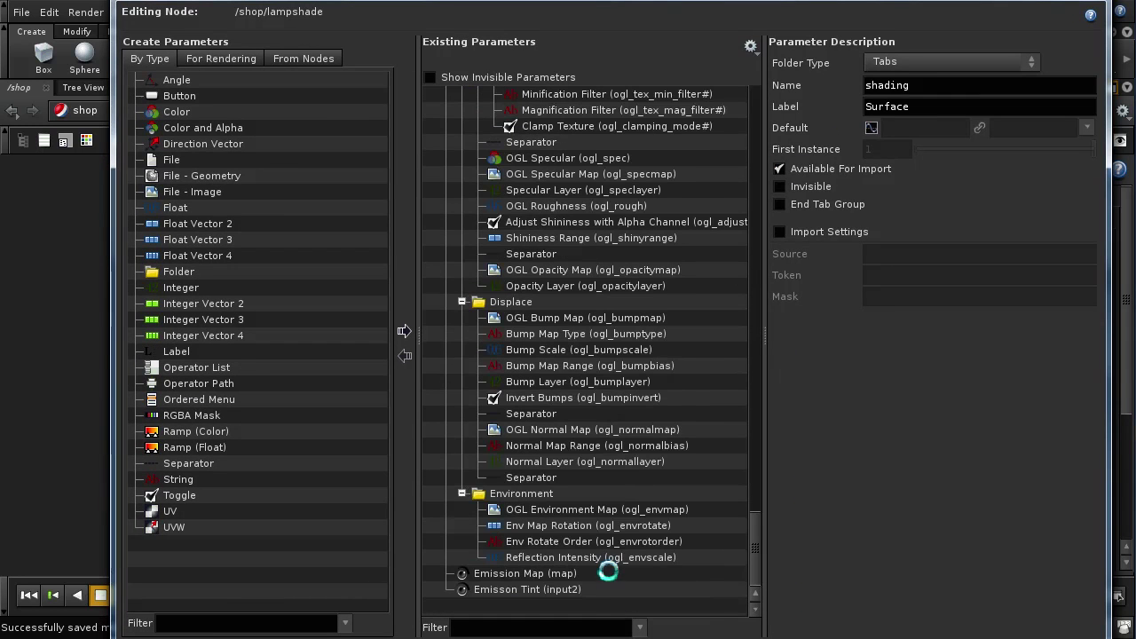
Step: Try to select Emission Map and Emisson Tint together and move them up the existing parameters, then undo the move
{"action": "left_click", "coordinate": [608, 572]}
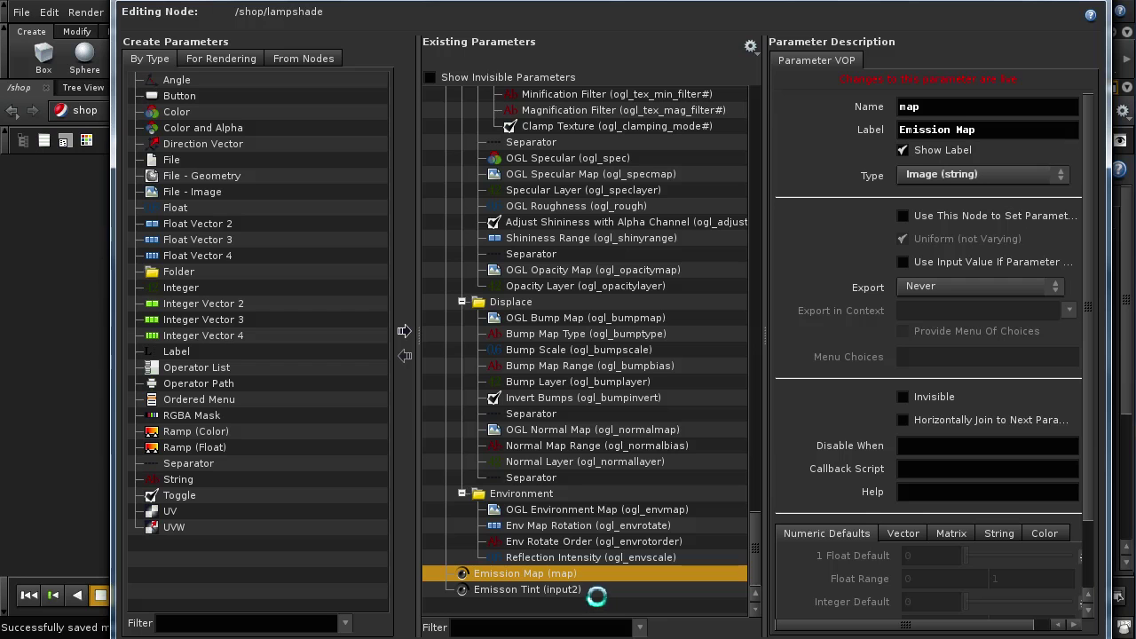
{"action": "left_click", "coordinate": [591, 589], "text": "shift"}
{"action": "left_click", "coordinate": [591, 588]}
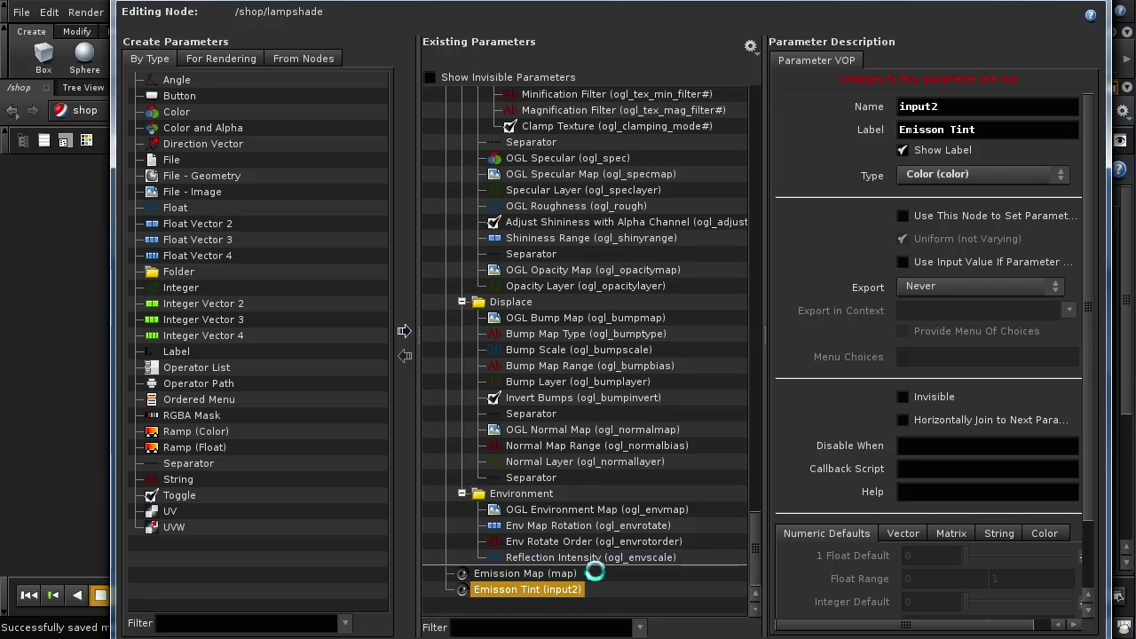
{"action": "left_click", "coordinate": [593, 589]}
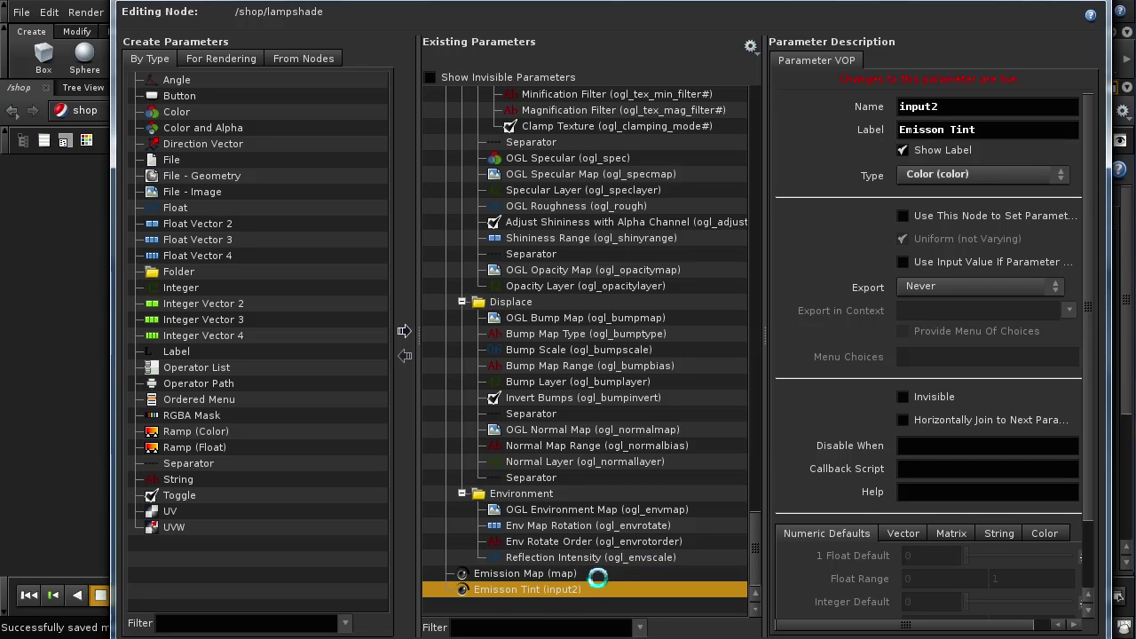
{"action": "left_click", "coordinate": [597, 574], "text": "shift"}
{"action": "left_click_drag", "start_coordinate": [595, 589], "coordinate": [595, 537]}
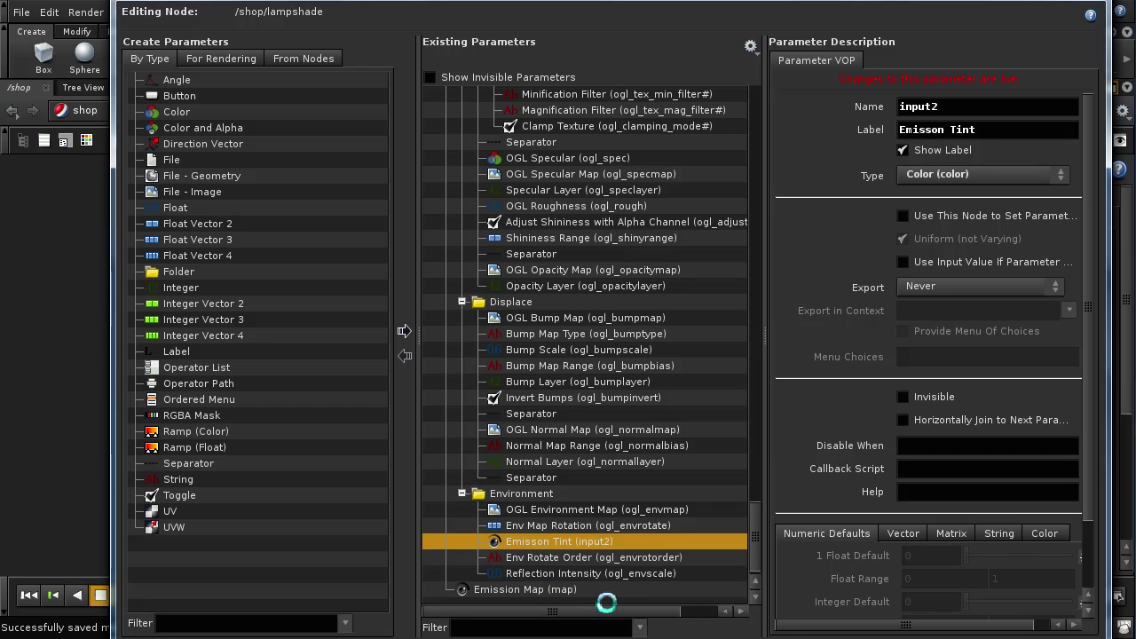
{"action": "left_click", "coordinate": [604, 553]}
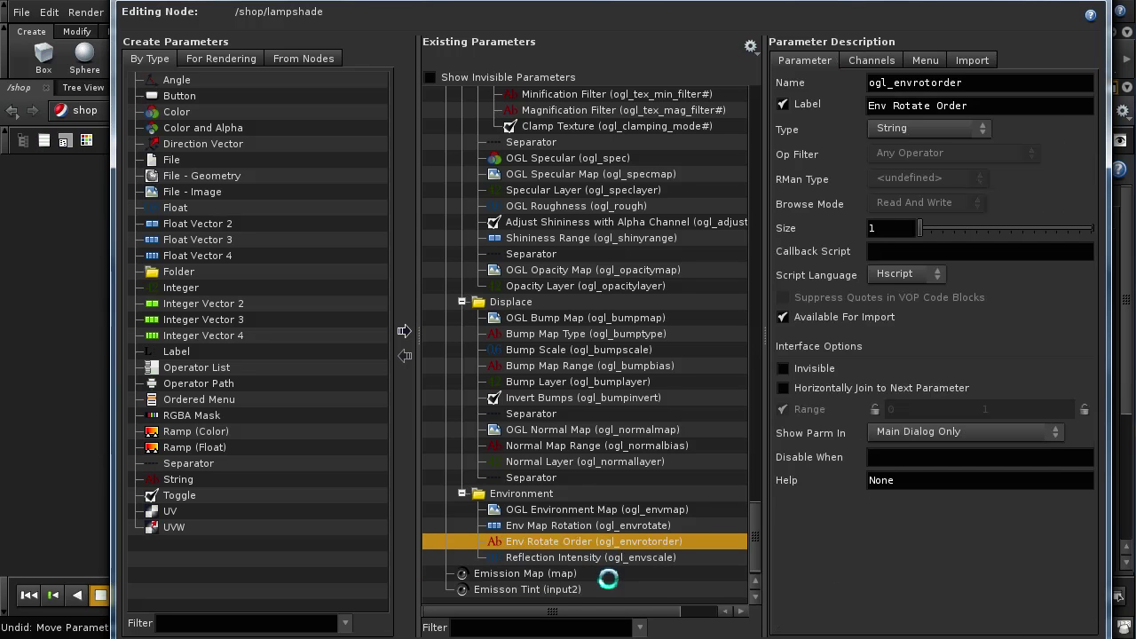
Step: Move both Emission Map and Emisson Tint into the Surface section's Emission folder, below Emission Illuminates Objects, and accept the interface changes
{"action": "left_click", "coordinate": [601, 576]}
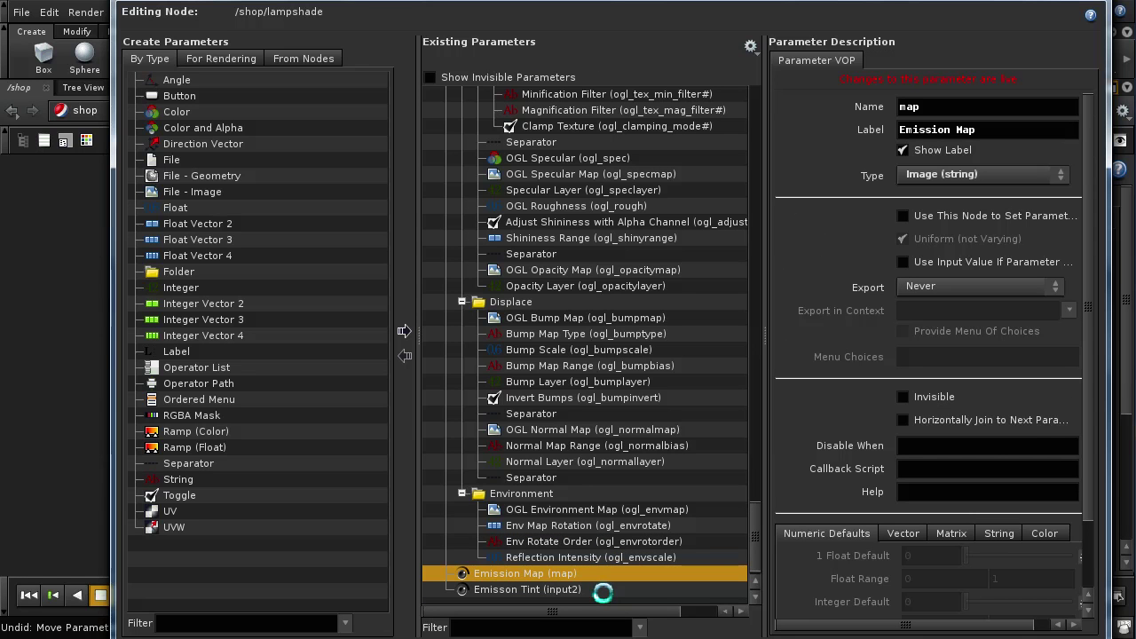
{"action": "left_click", "coordinate": [603, 590]}
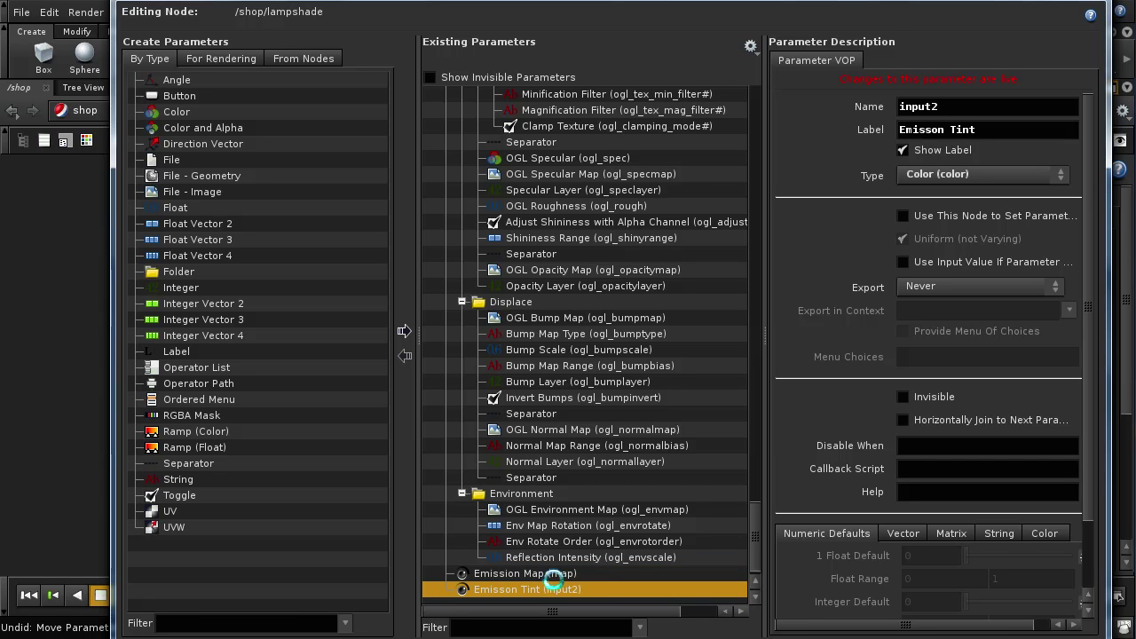
{"action": "left_click", "coordinate": [552, 575], "text": "ctrl"}
{"action": "left_click", "coordinate": [451, 574]}
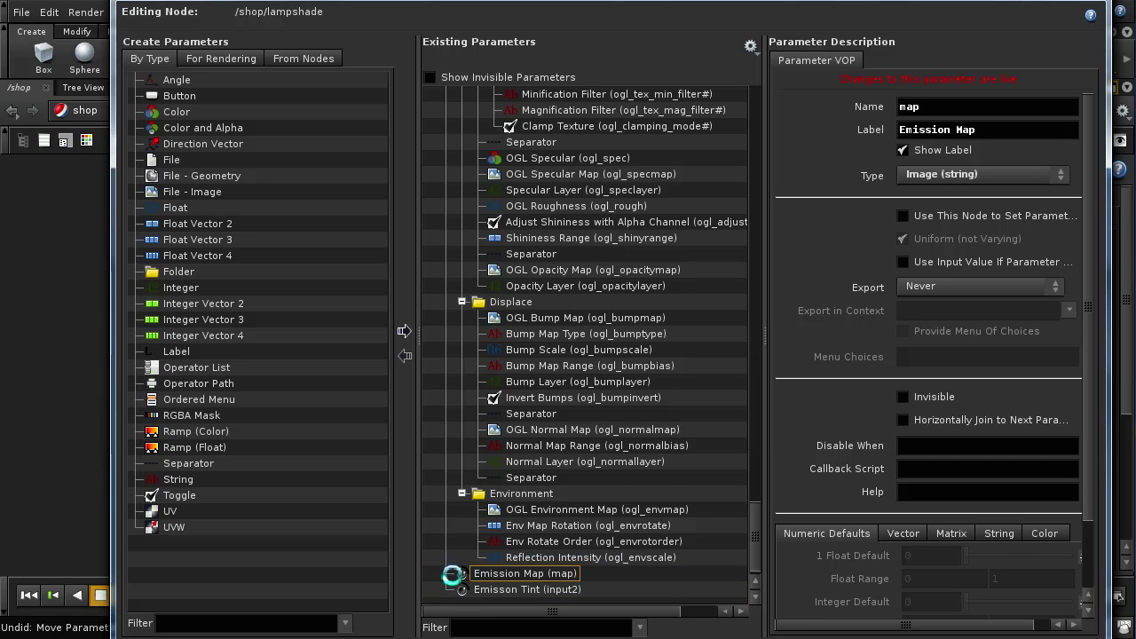
{"action": "left_click", "coordinate": [451, 590]}
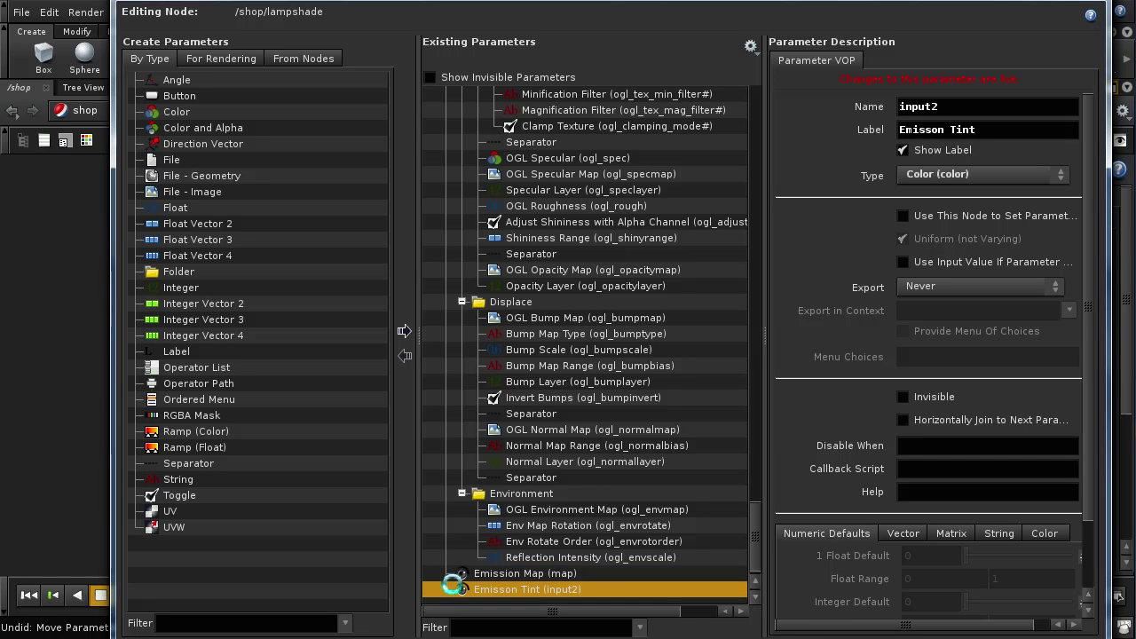
{"action": "left_click", "coordinate": [451, 575], "text": "ctrl"}
{"action": "left_click", "coordinate": [451, 575]}
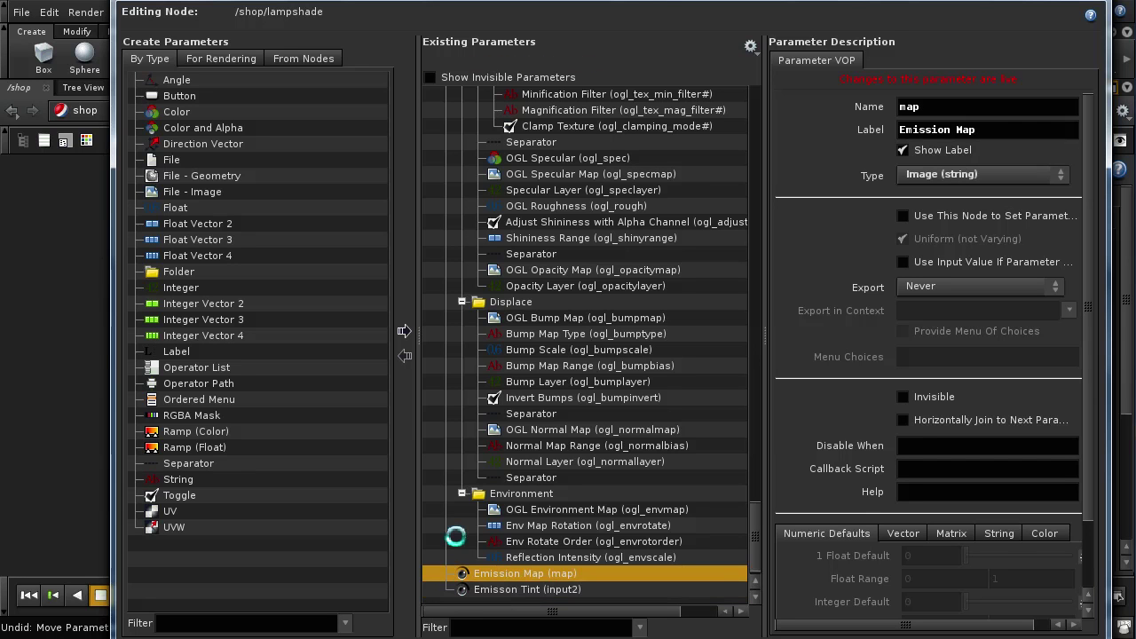
{"action": "left_click", "coordinate": [453, 590], "text": "ctrl"}
{"action": "left_click", "coordinate": [484, 584]}
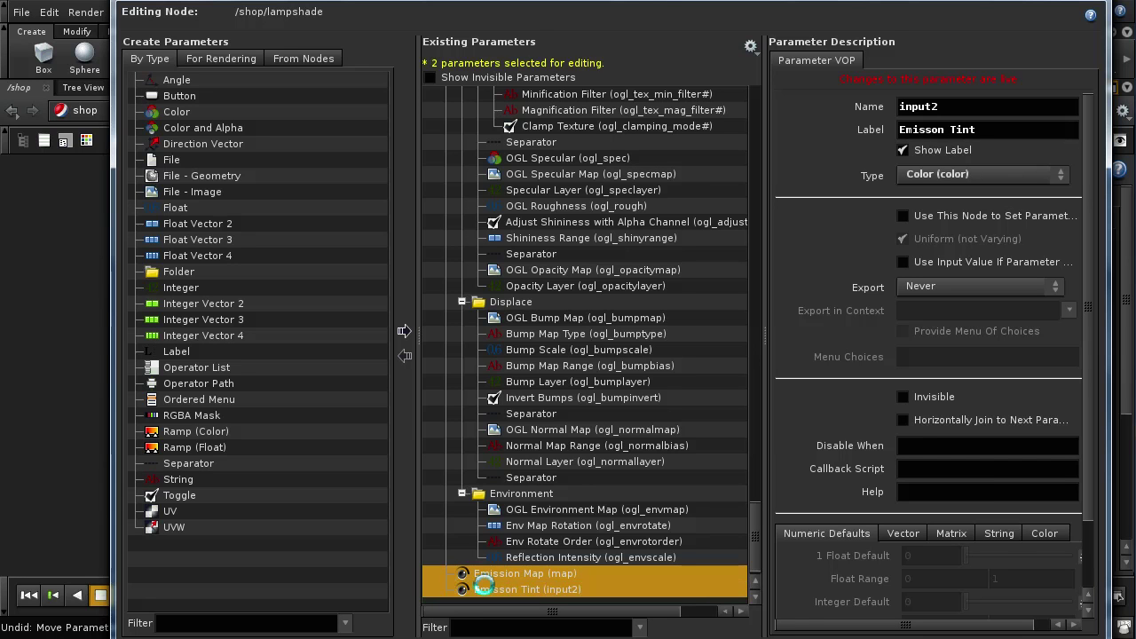
{"action": "left_click_drag", "start_coordinate": [488, 584], "coordinate": [521, 289]}
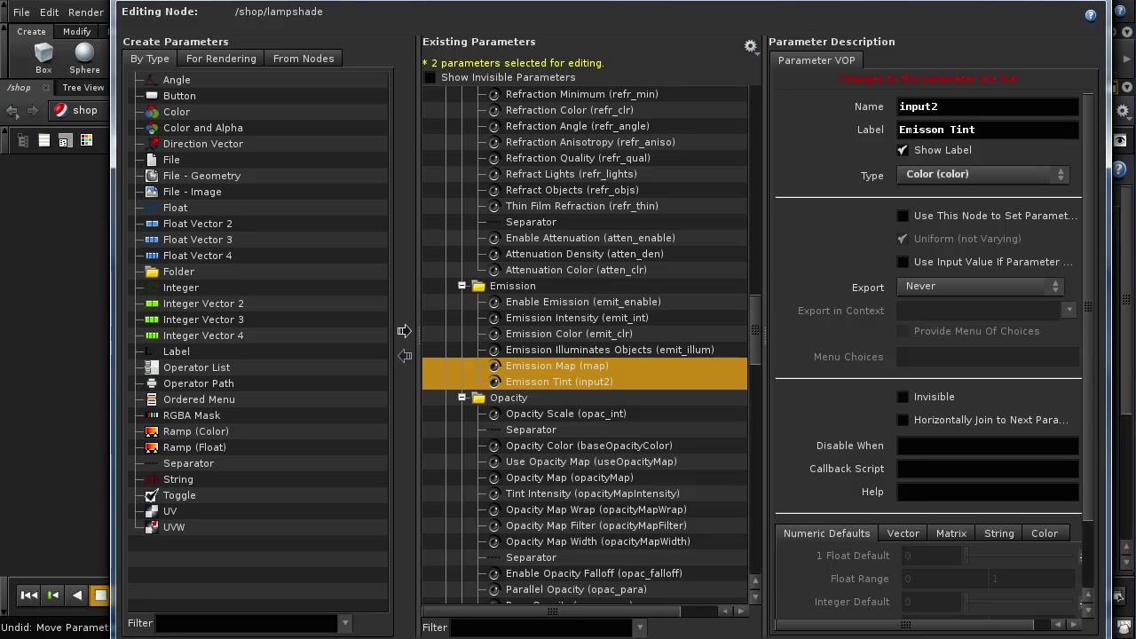
{"action": "key", "text": "Return"}
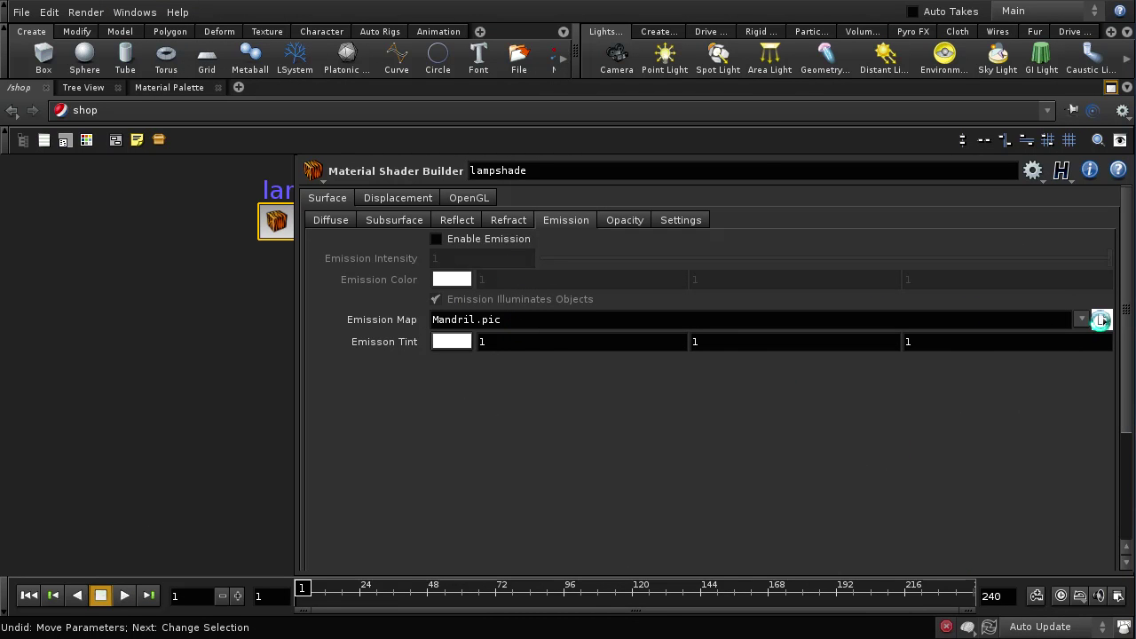
Step: Set the lampshade's Emission Map to $HIP/img/shade.jpg and close the material's parameters
{"action": "left_click", "coordinate": [1101, 319]}
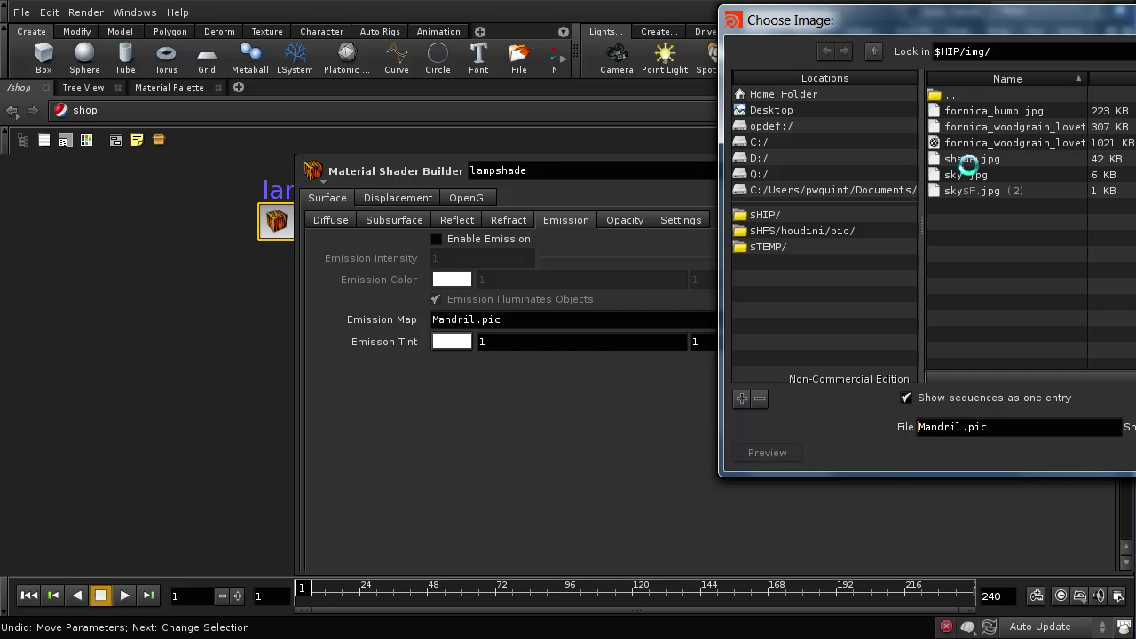
{"action": "left_click", "coordinate": [967, 160]}
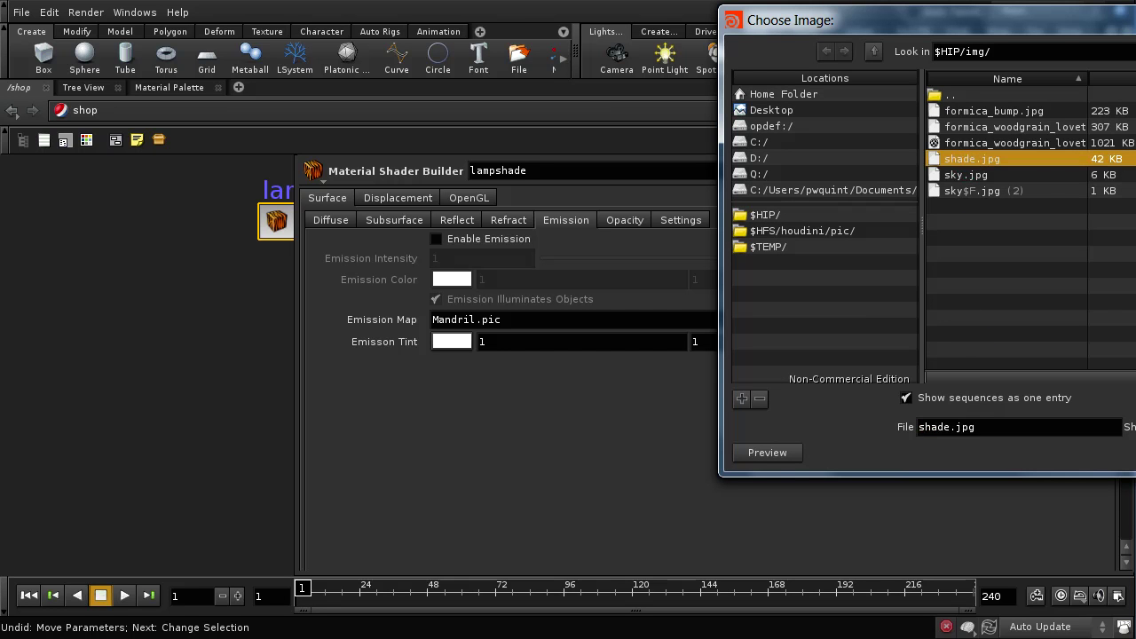
{"action": "key", "text": "Return"}
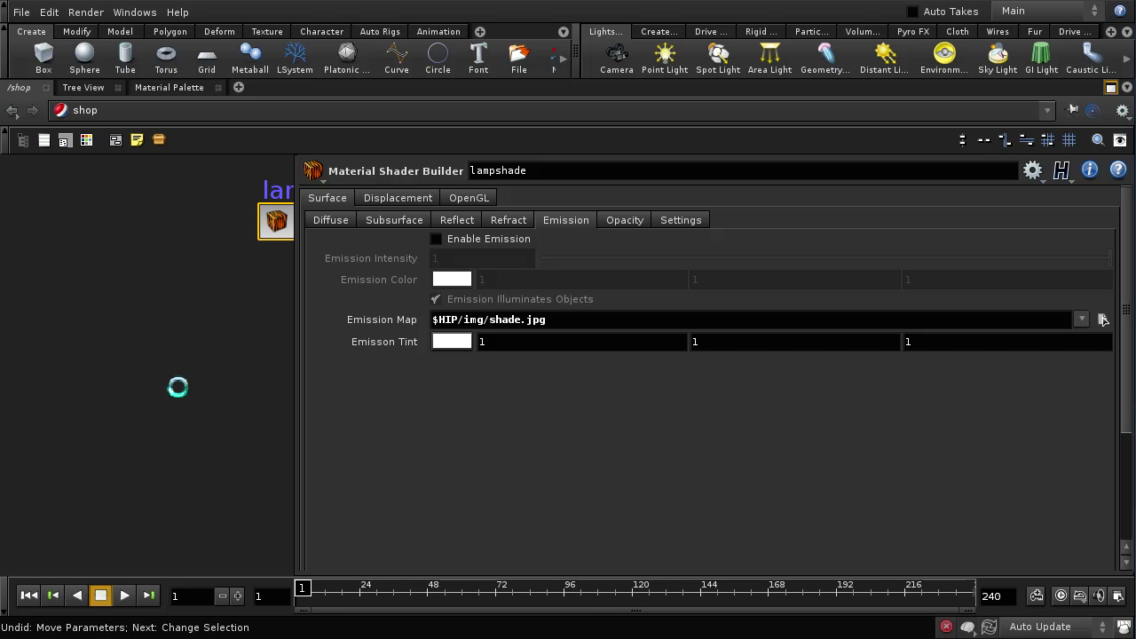
{"action": "key", "text": "p"}
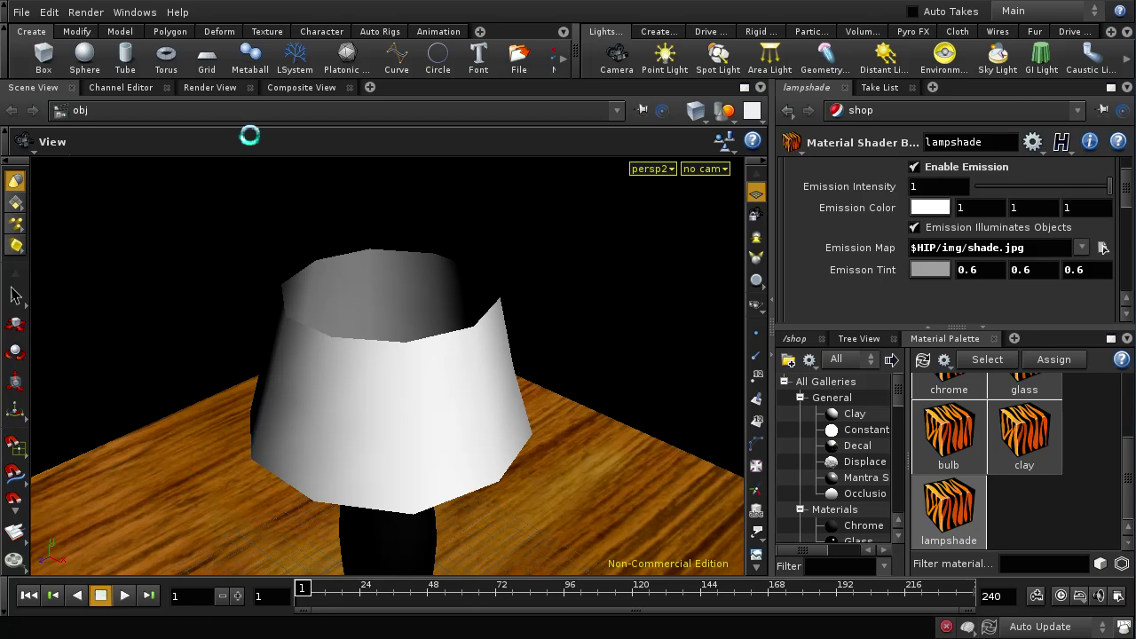
Step: Switch to the Render View to preview the lampshade material
{"action": "left_click", "coordinate": [211, 87]}
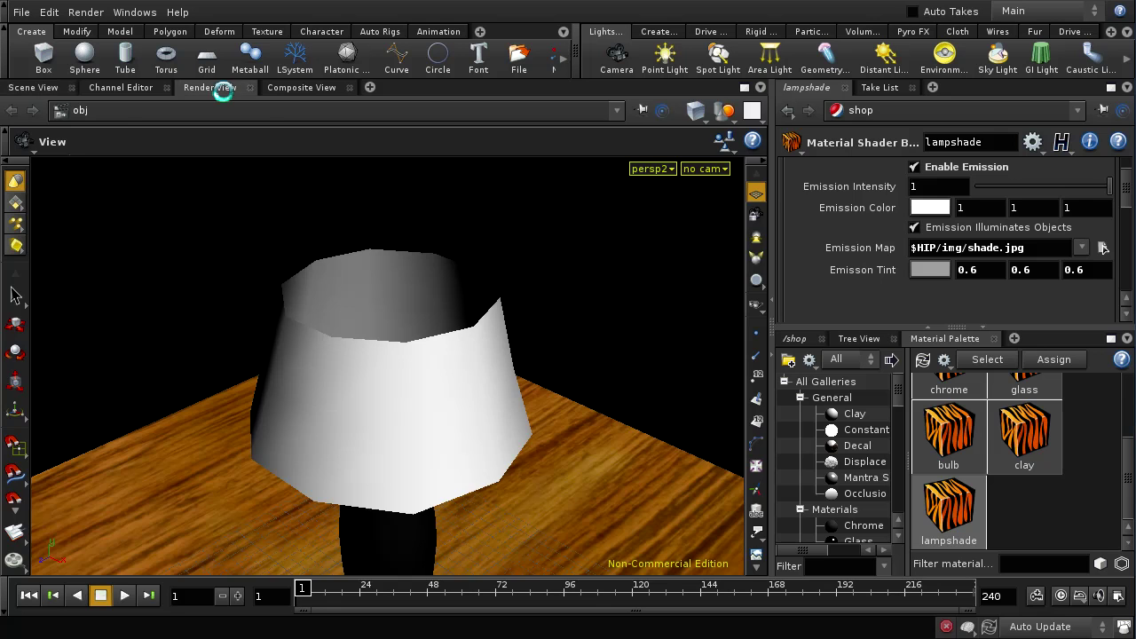
{"action": "left_click", "coordinate": [430, 196]}
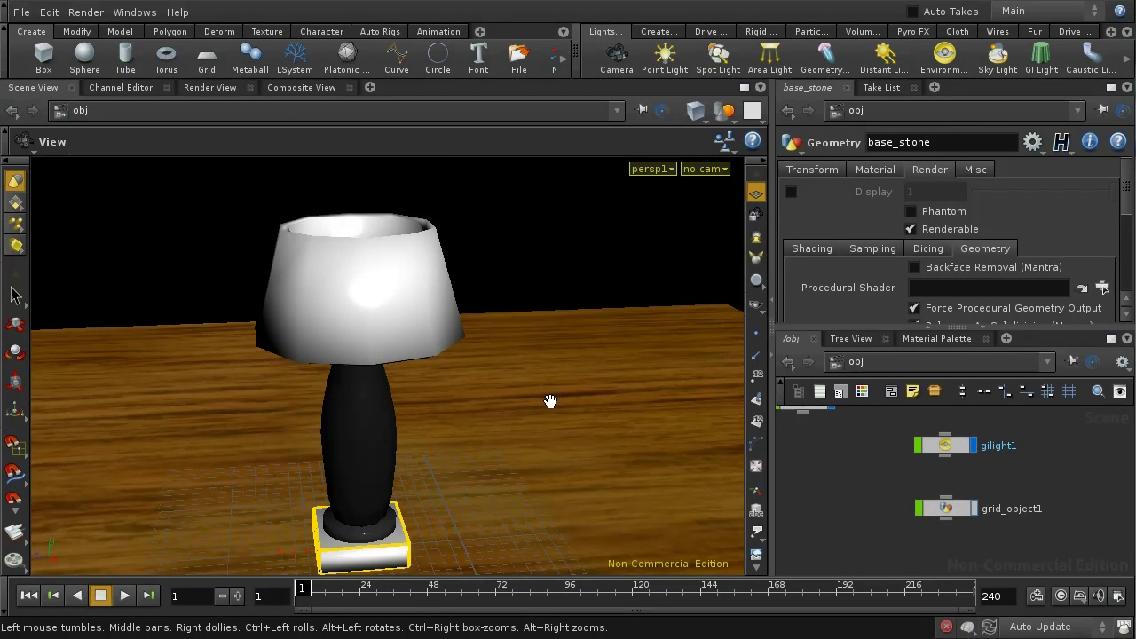
Step: Add a point light to the scene at the lamp's base
{"action": "mouse_move", "coordinate": [551, 402]}
{"action": "left_mouse_down"}
{"action": "mouse_move", "coordinate": [550, 454]}
{"action": "mouse_move", "coordinate": [545, 388]}
{"action": "mouse_move", "coordinate": [548, 430]}
{"action": "mouse_move", "coordinate": [544, 400]}
{"action": "mouse_move", "coordinate": [546, 419]}
{"action": "left_mouse_up"}
{"action": "left_click_drag", "start_coordinate": [388, 329], "coordinate": [362, 353]}
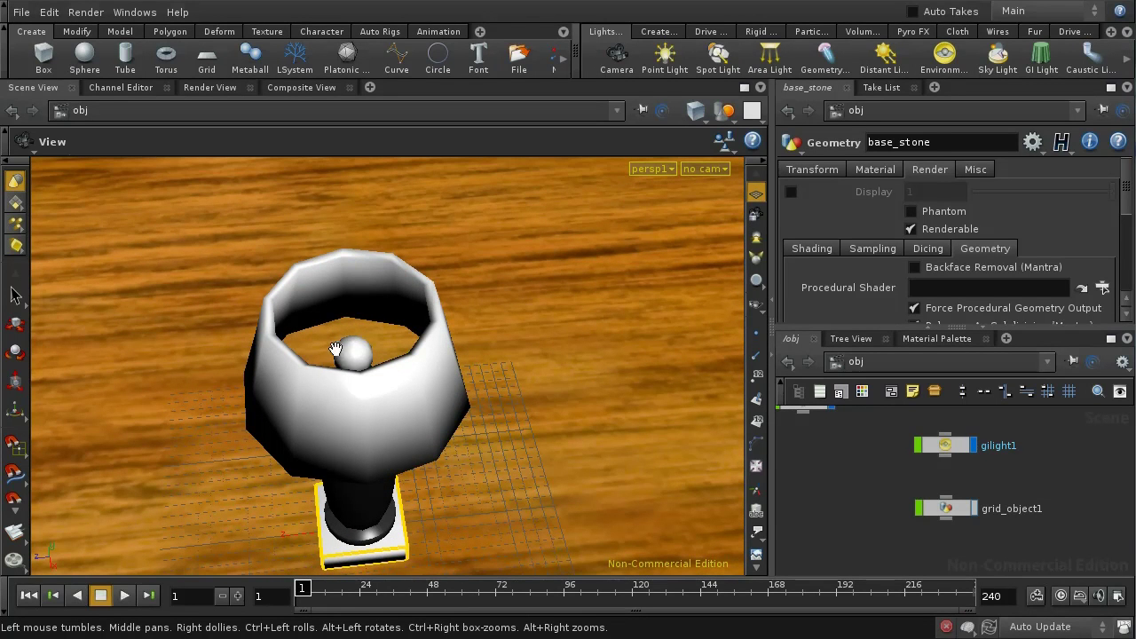
{"action": "left_click_drag", "start_coordinate": [482, 385], "coordinate": [504, 371]}
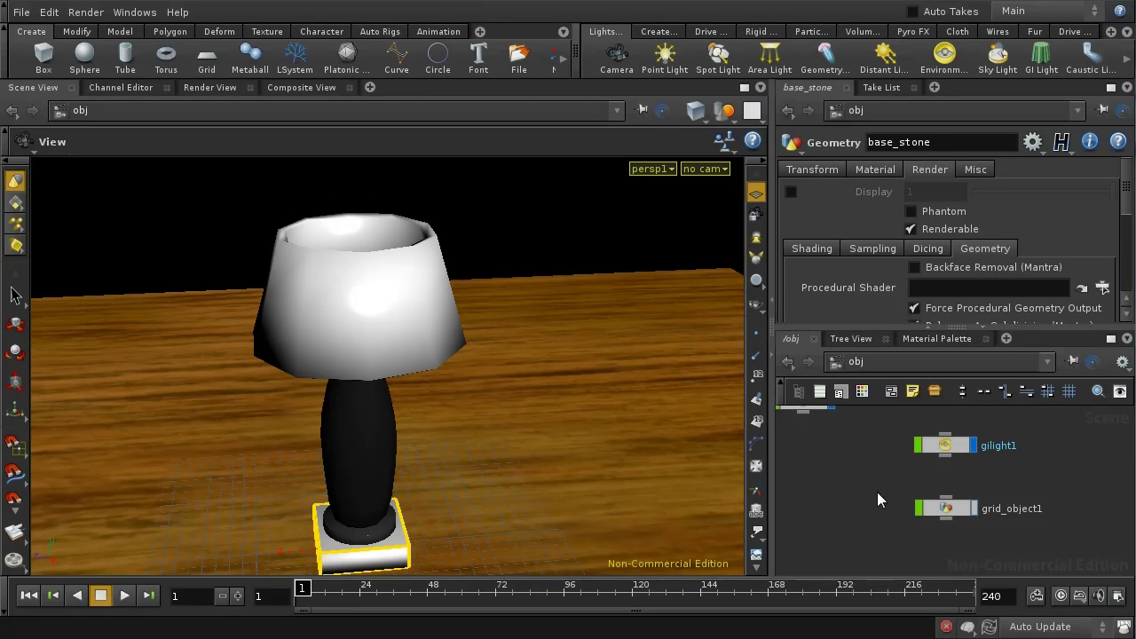
{"action": "middle_click_drag", "start_coordinate": [866, 495], "coordinate": [932, 517]}
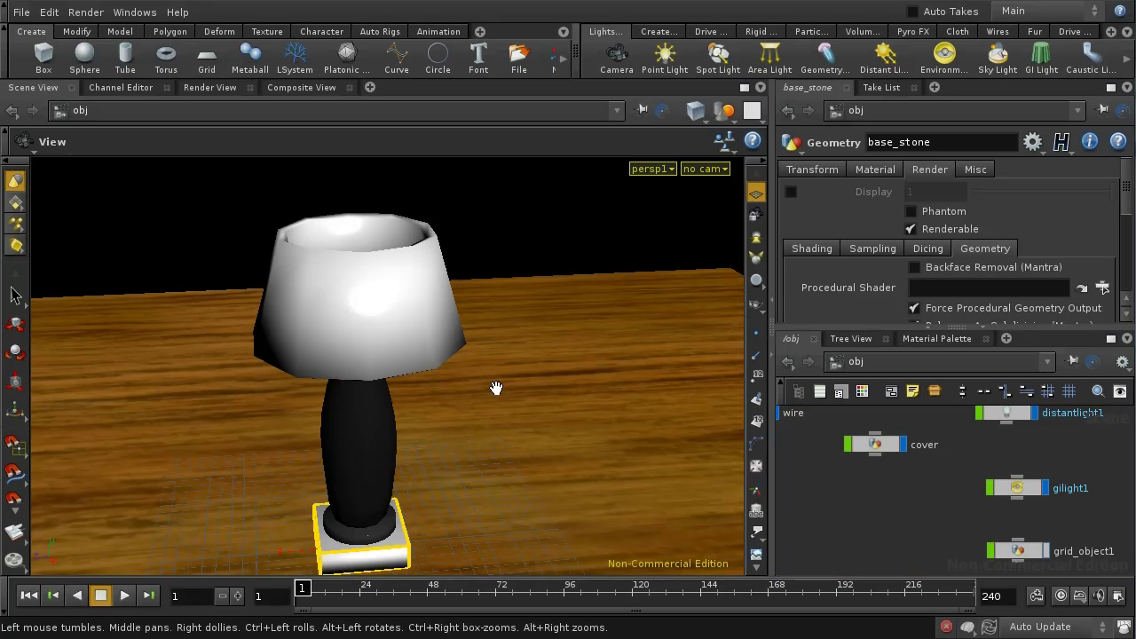
{"action": "left_click", "coordinate": [665, 71]}
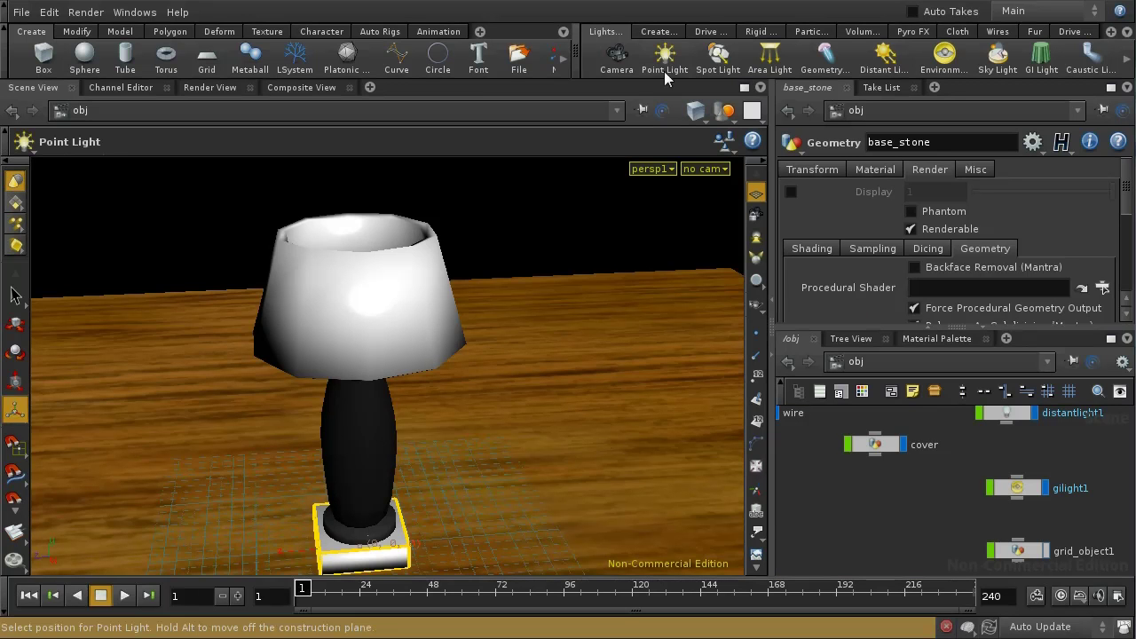
{"action": "left_click", "coordinate": [428, 441]}
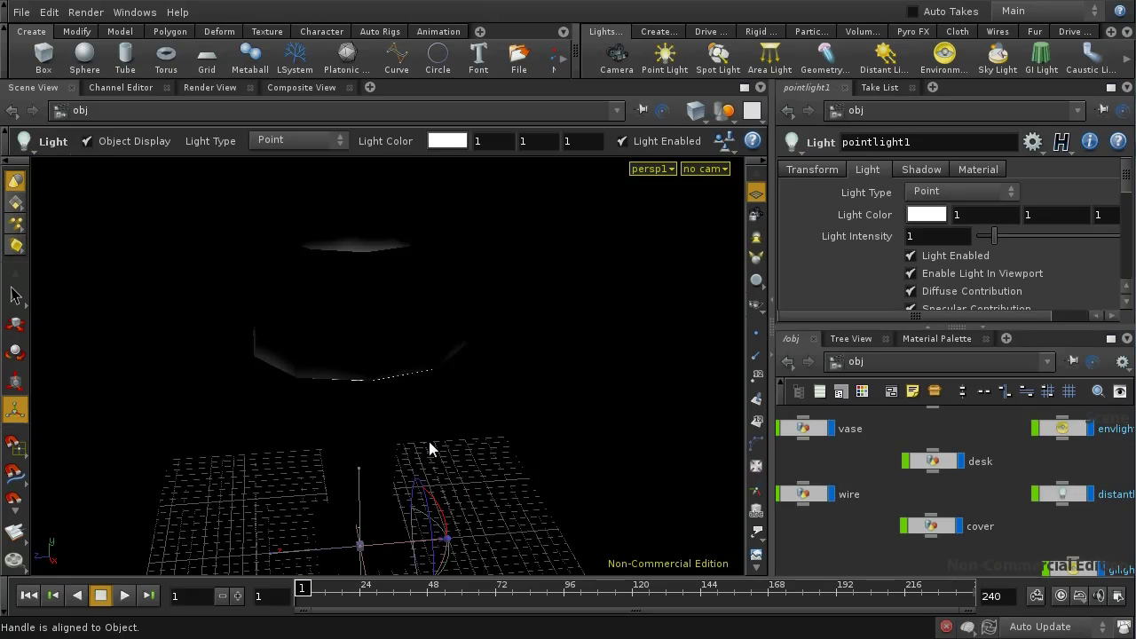
Step: Show the scene in wireframe and raise the point light vertically to the bulb inside the lampshade
{"action": "key", "text": "w"}
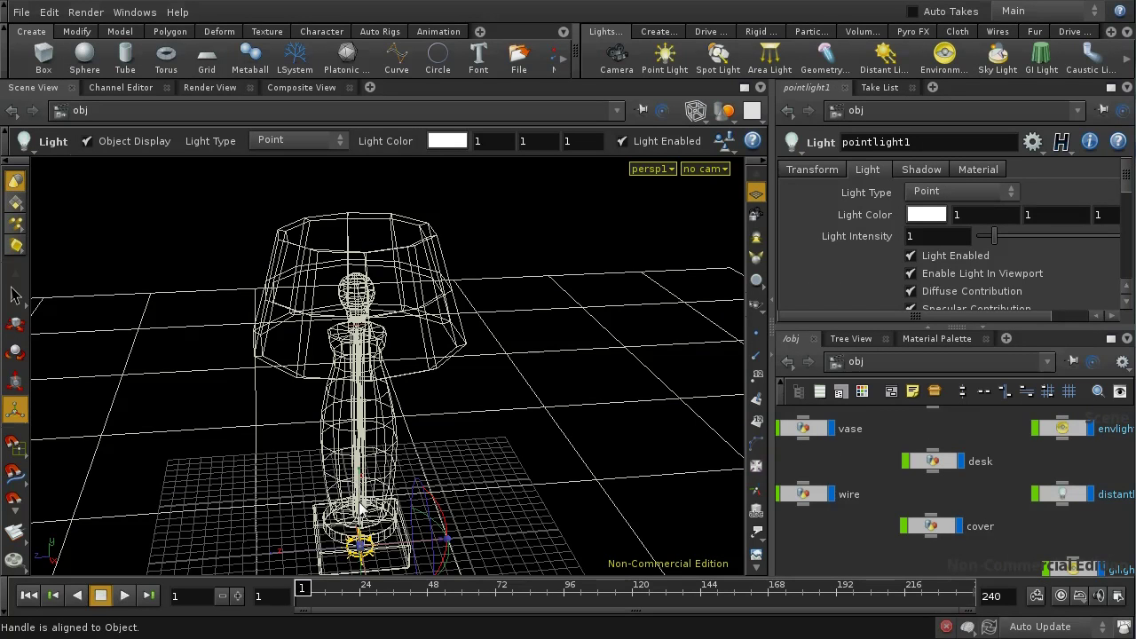
{"action": "left_click_drag", "start_coordinate": [359, 507], "coordinate": [383, 237]}
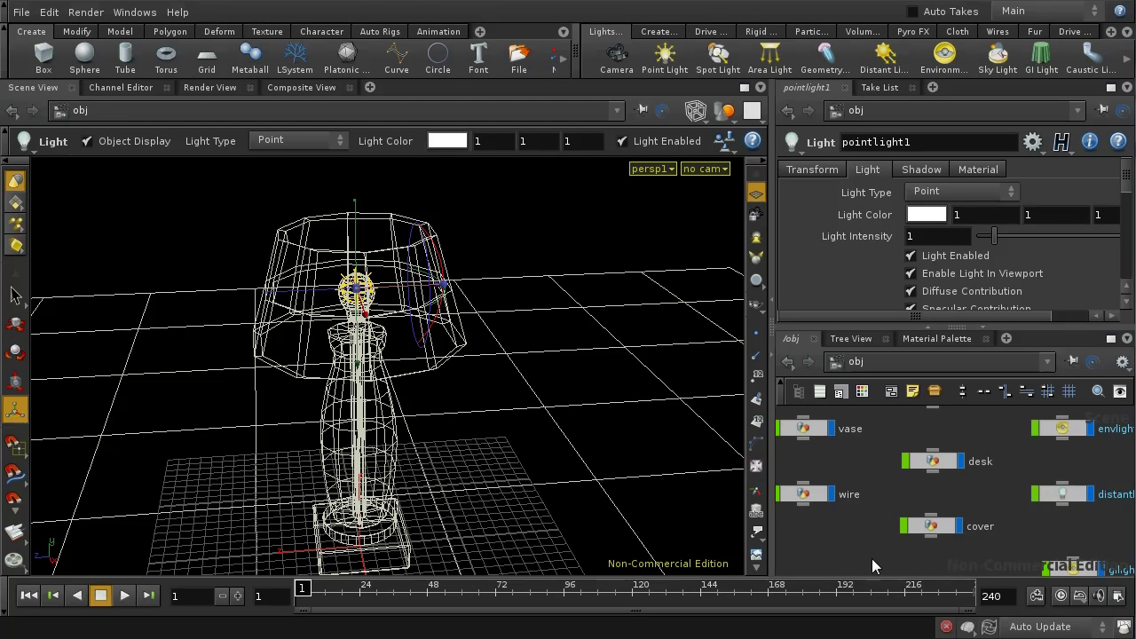
{"action": "middle_click_drag", "start_coordinate": [869, 559], "coordinate": [855, 506]}
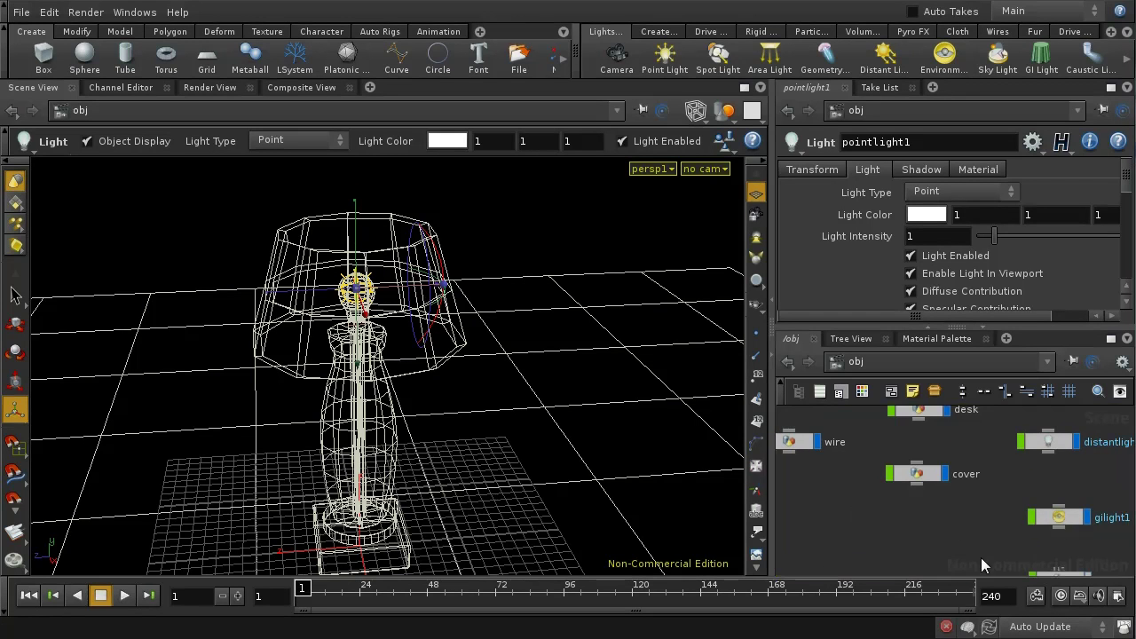
Step: Open a Light Linker pane and set its link type to Shadow Mask
{"action": "middle_click_drag", "start_coordinate": [980, 558], "coordinate": [930, 521]}
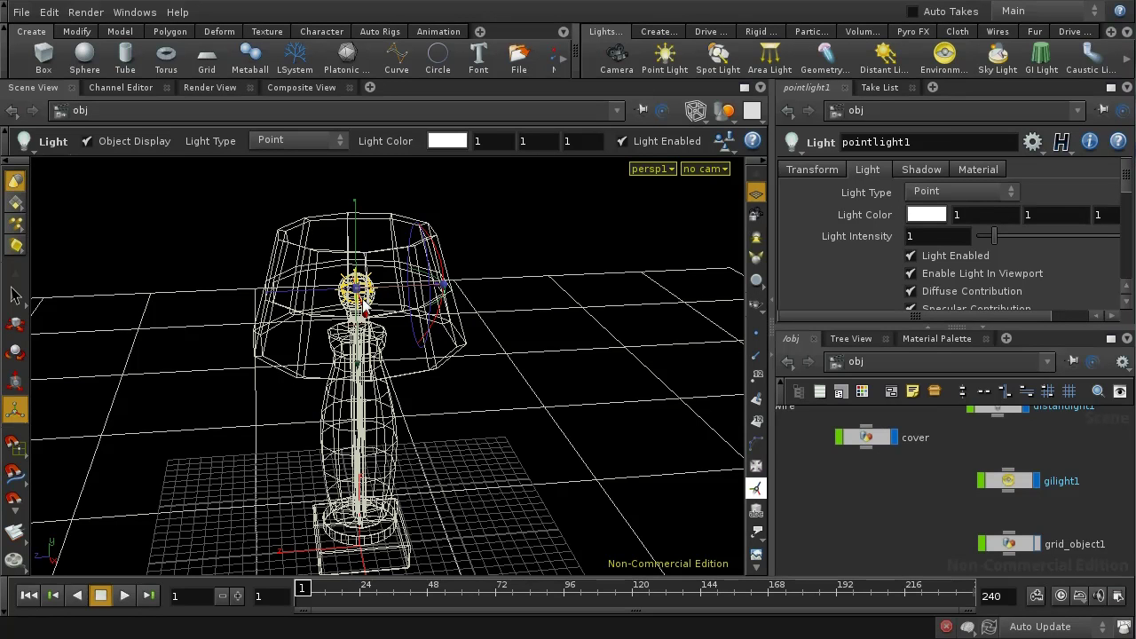
{"action": "left_click", "coordinate": [369, 87]}
{"action": "mouse_move", "coordinate": [413, 120]}
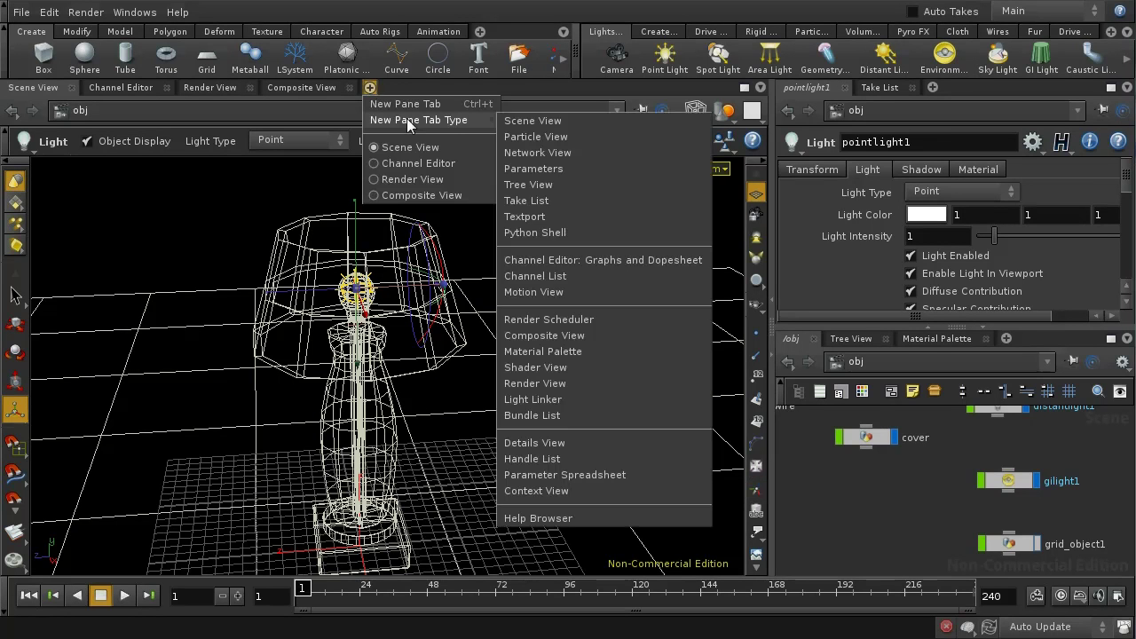
{"action": "left_click", "coordinate": [533, 399]}
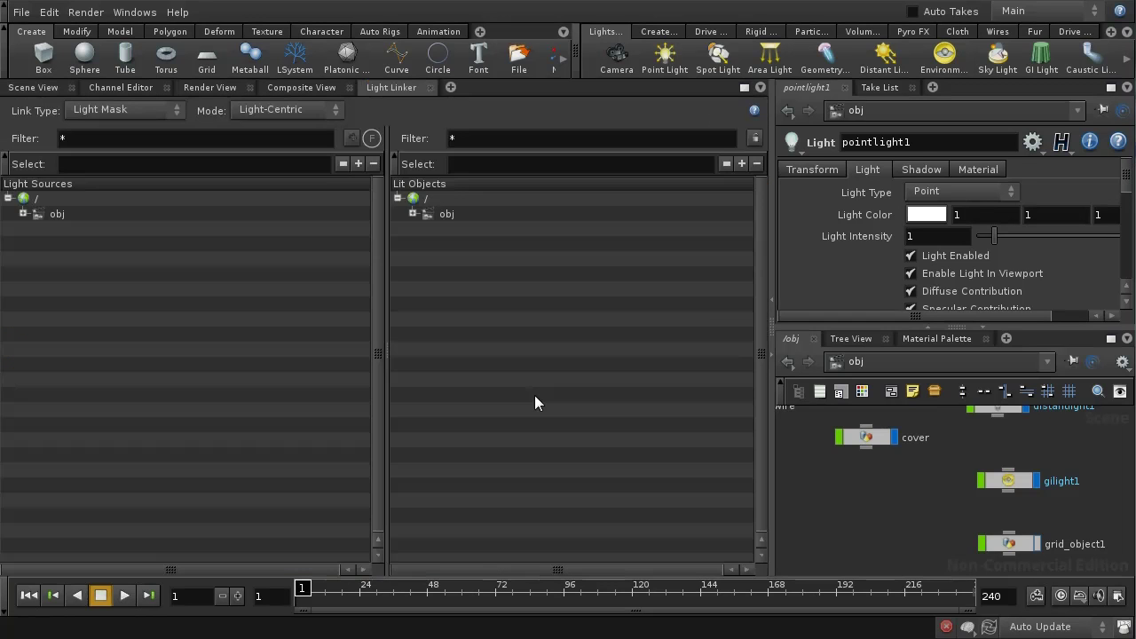
{"action": "left_click", "coordinate": [173, 109]}
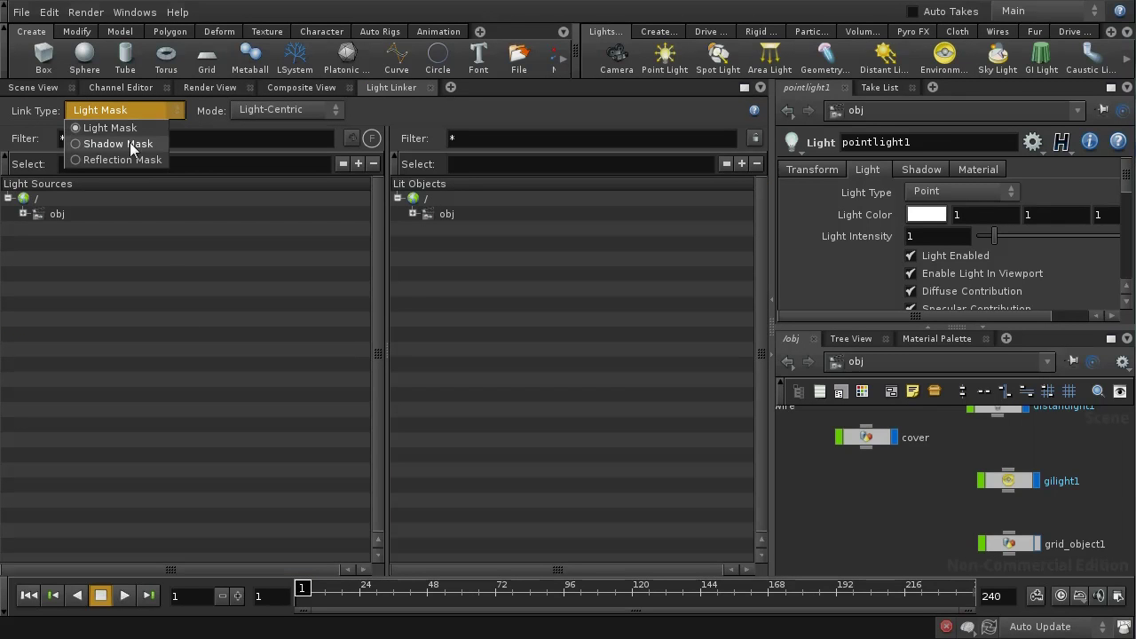
{"action": "left_click", "coordinate": [106, 144]}
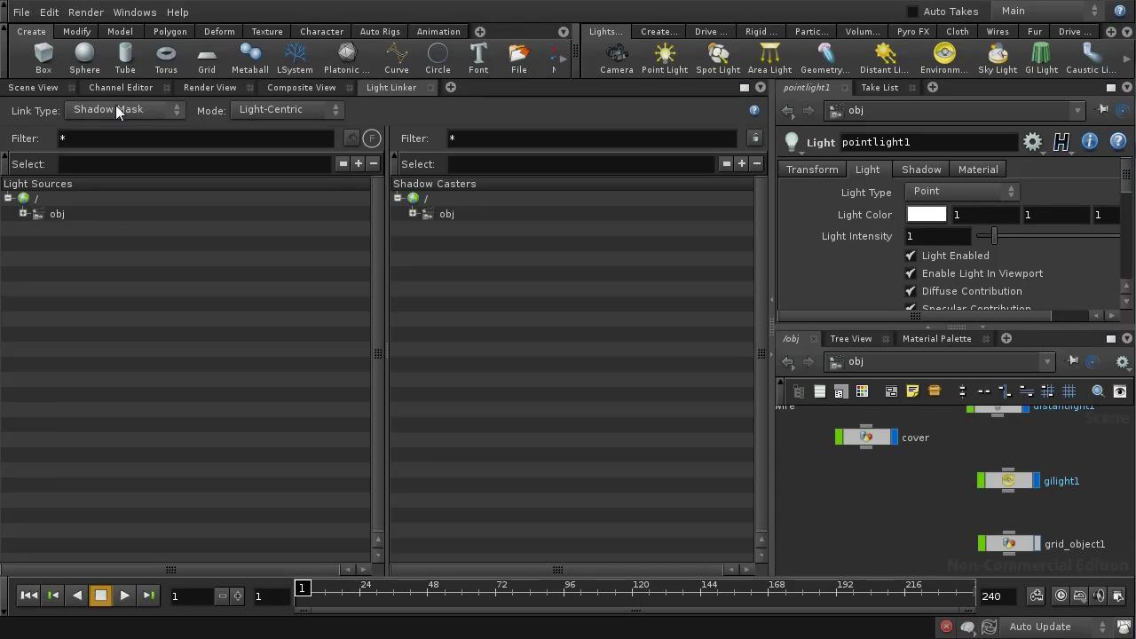
Step: Exclude the bulb from the shadow casters of pointlight1
{"action": "left_click", "coordinate": [23, 214]}
{"action": "left_click", "coordinate": [93, 274]}
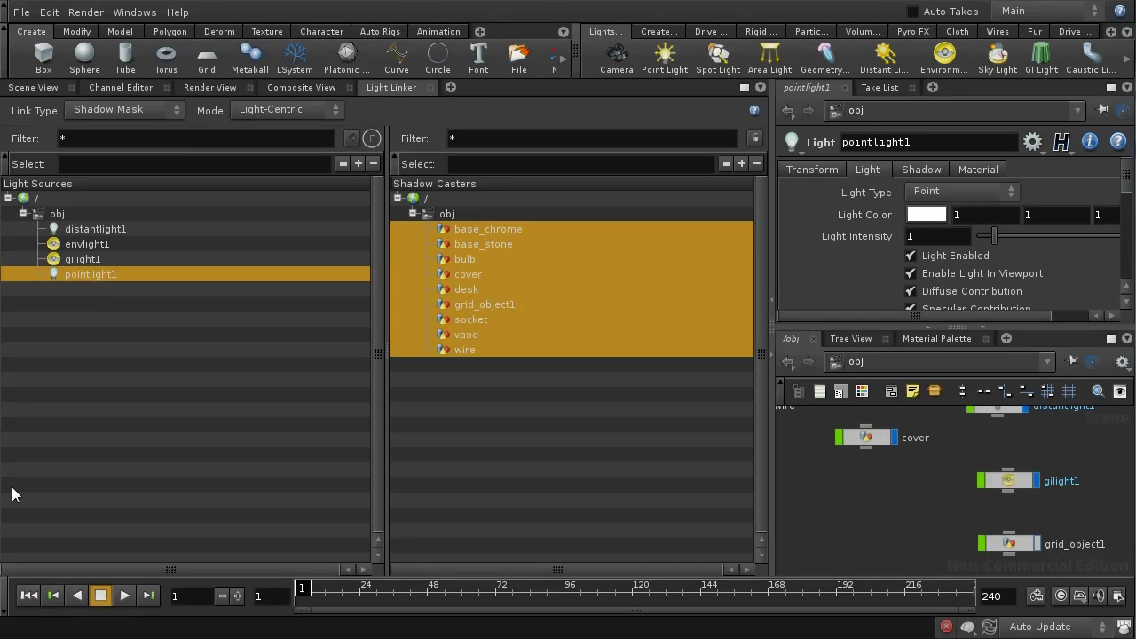
{"action": "left_click", "coordinate": [481, 258]}
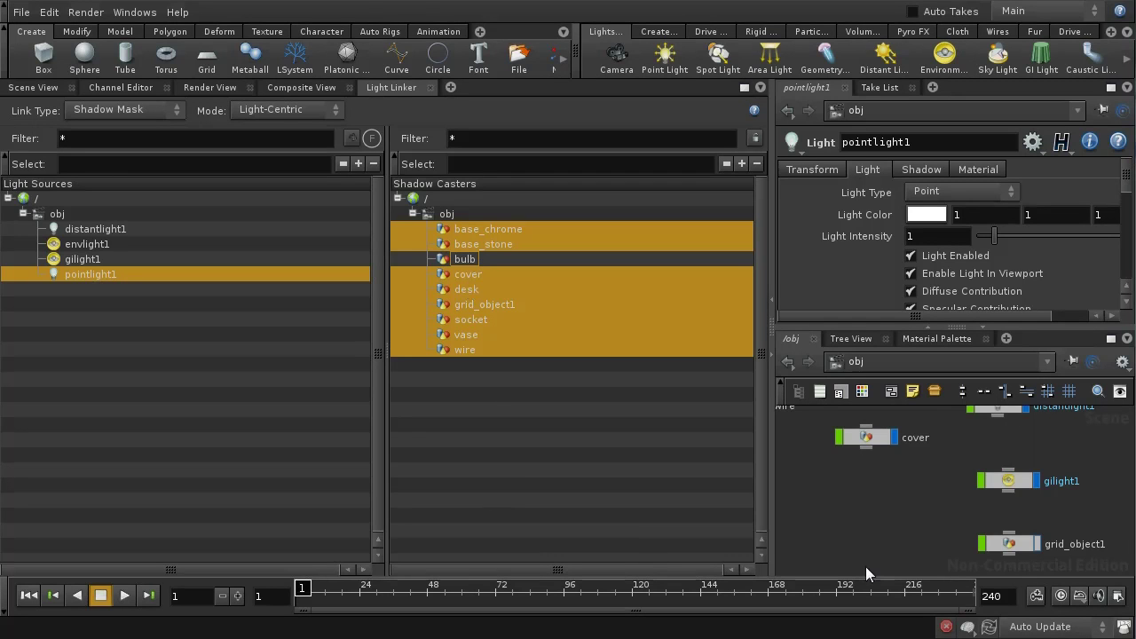
Step: Return the scene view to shaded display and render the lamp through /obj/cam1 in the Render View
{"action": "left_click", "coordinate": [36, 87]}
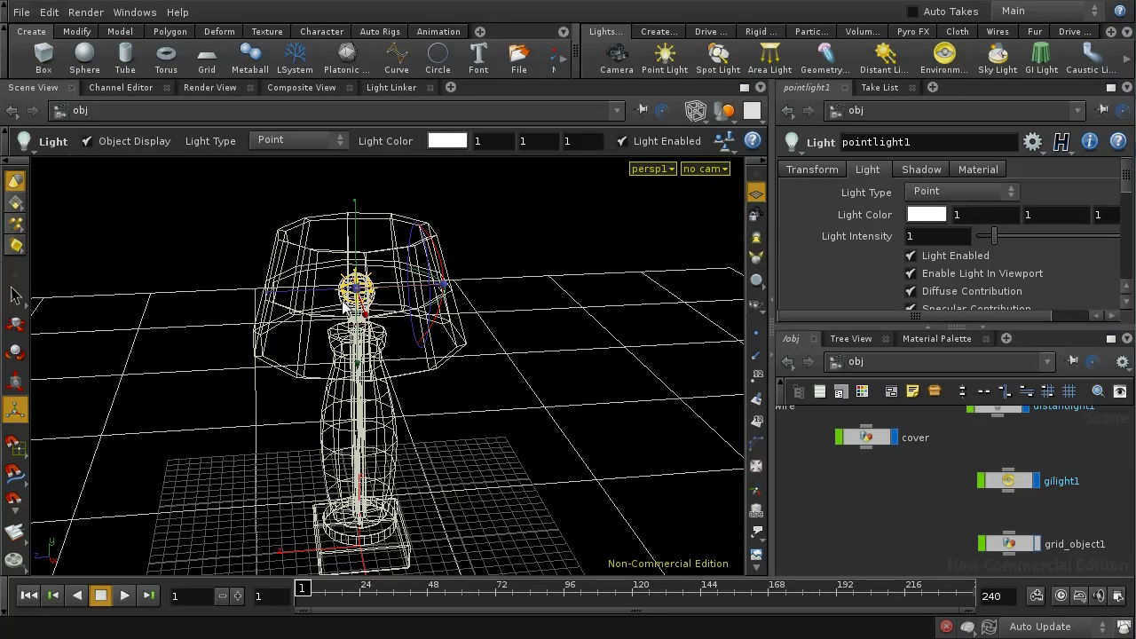
{"action": "key", "text": "w"}
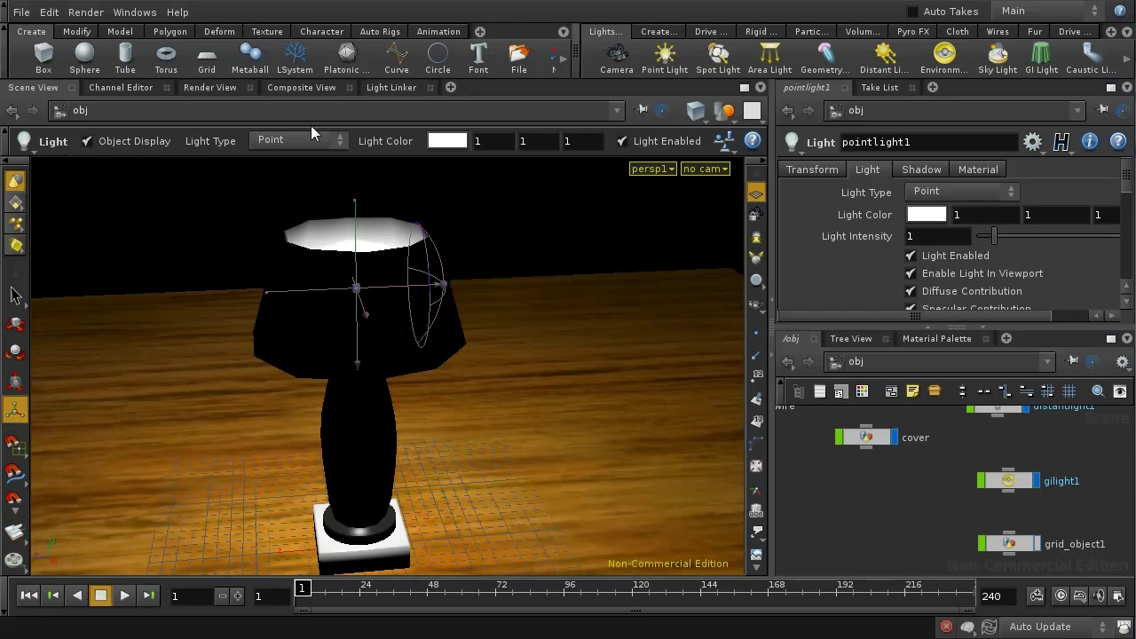
{"action": "left_click", "coordinate": [201, 87]}
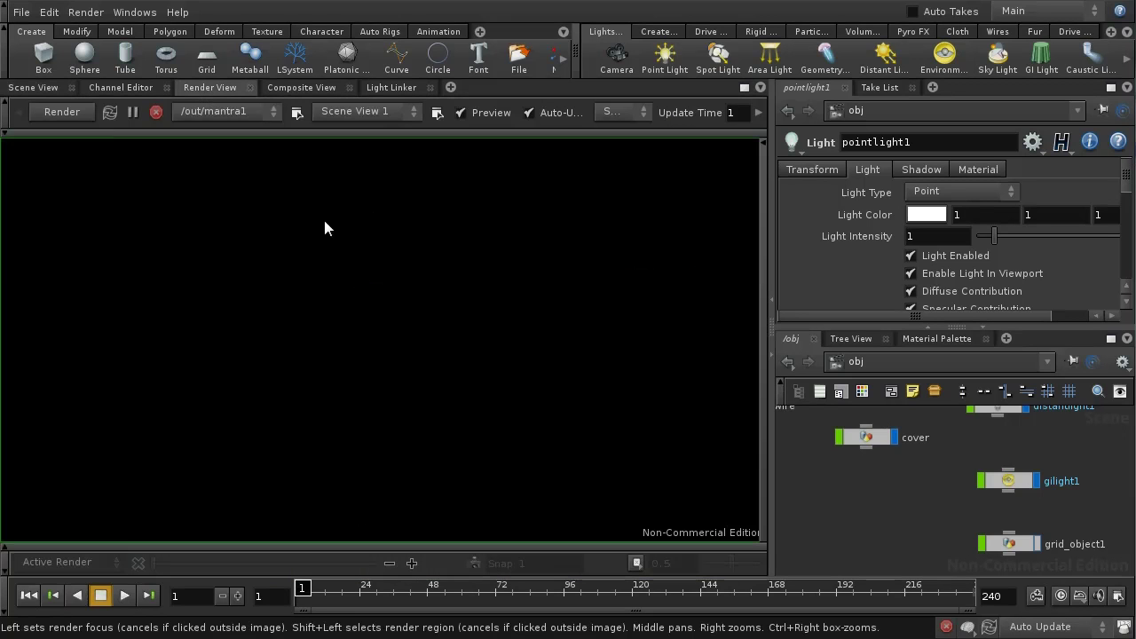
{"action": "left_click", "coordinate": [350, 113]}
{"action": "left_click", "coordinate": [351, 156]}
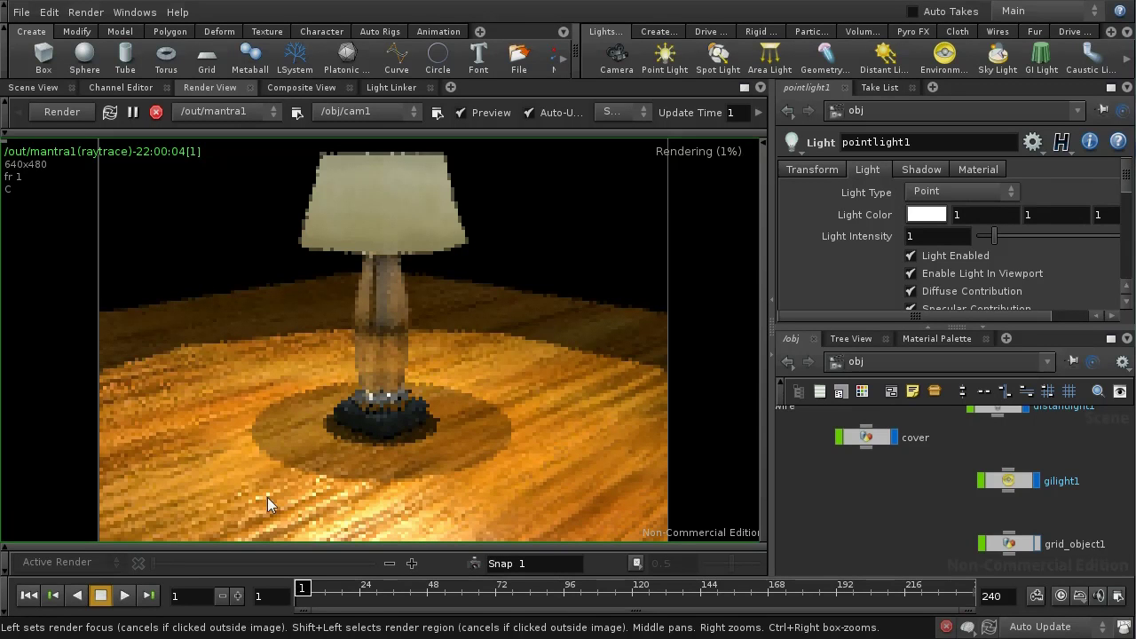
Step: Disable the indirect light gilight1
{"action": "middle_click_drag", "start_coordinate": [892, 506], "coordinate": [1013, 426]}
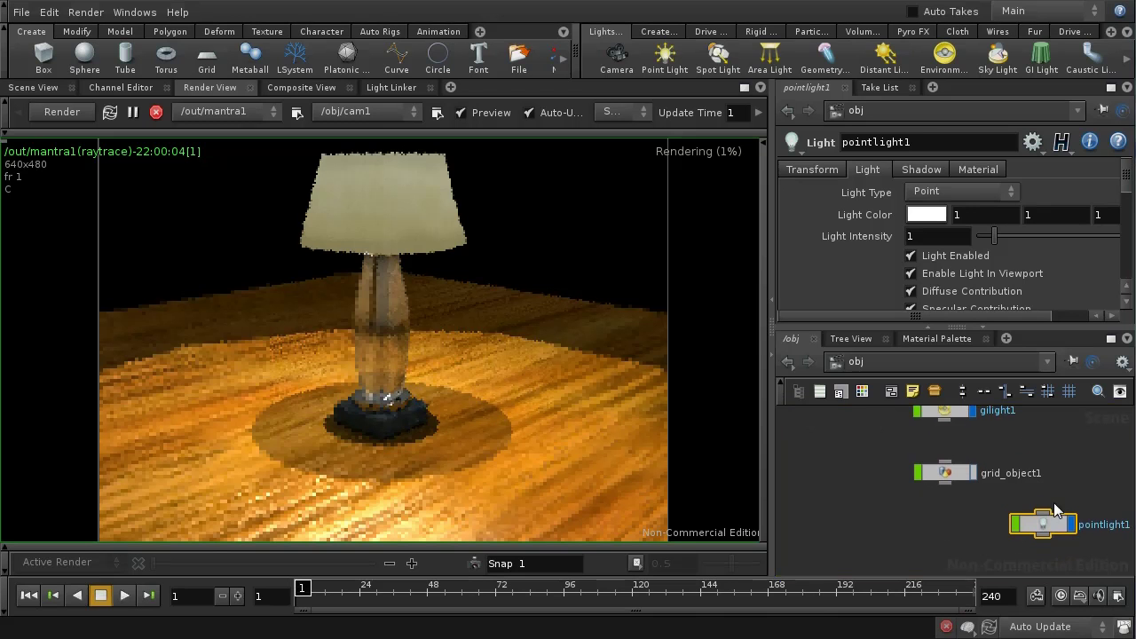
{"action": "left_click", "coordinate": [954, 410]}
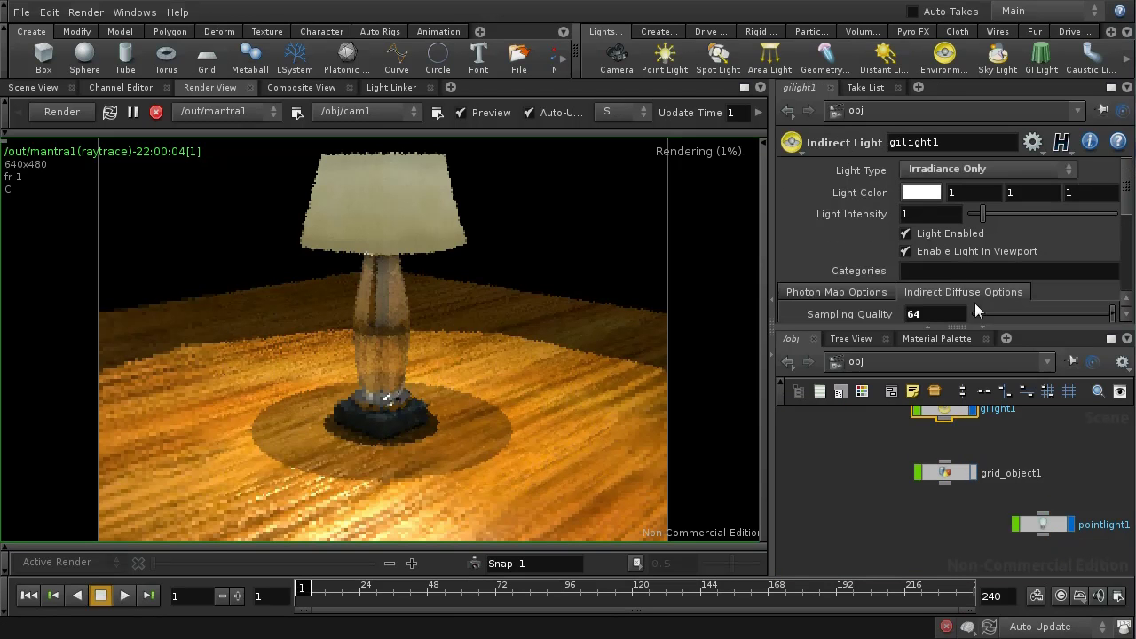
{"action": "left_click", "coordinate": [905, 233]}
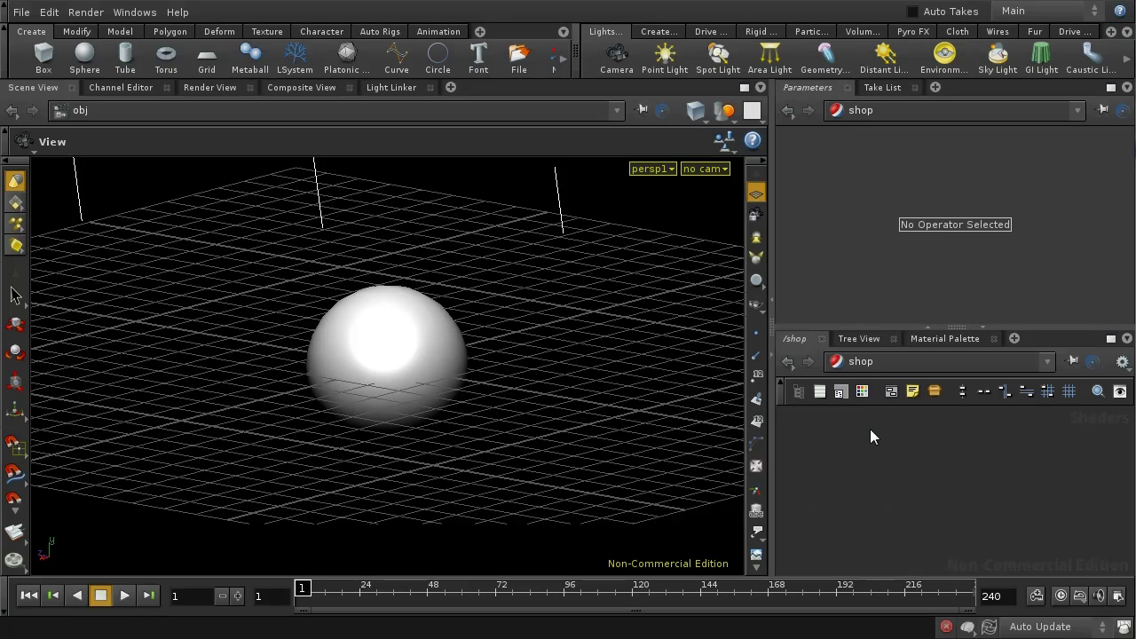
Step: Create a Material Shader Builder in the shop network and name it myshader
{"action": "key", "text": "Tab"}
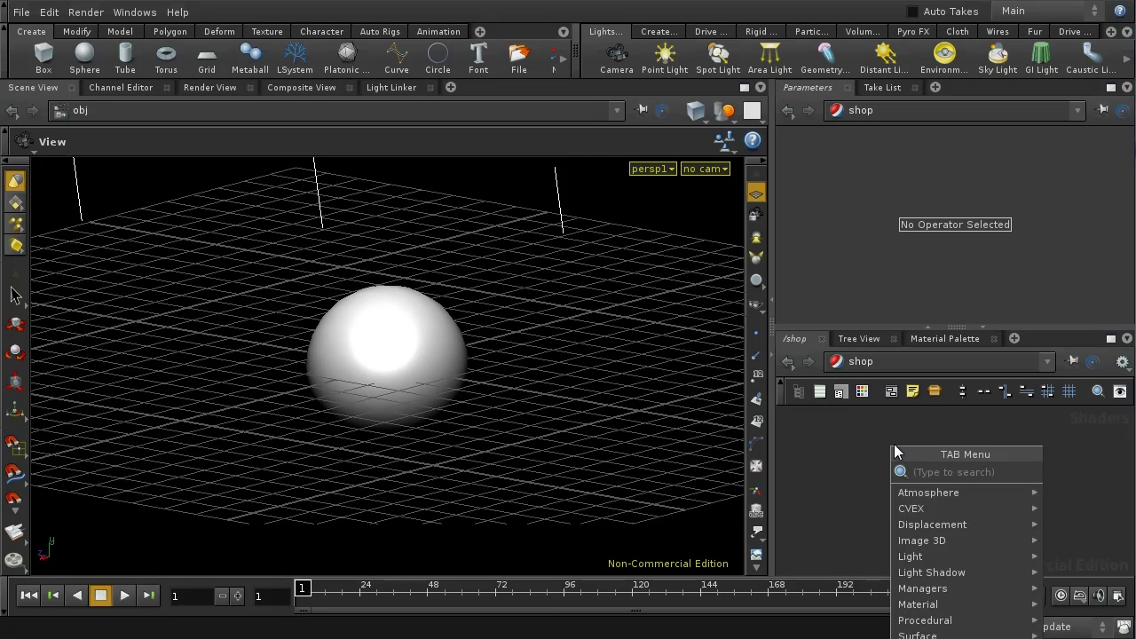
{"action": "mouse_move", "coordinate": [928, 605]}
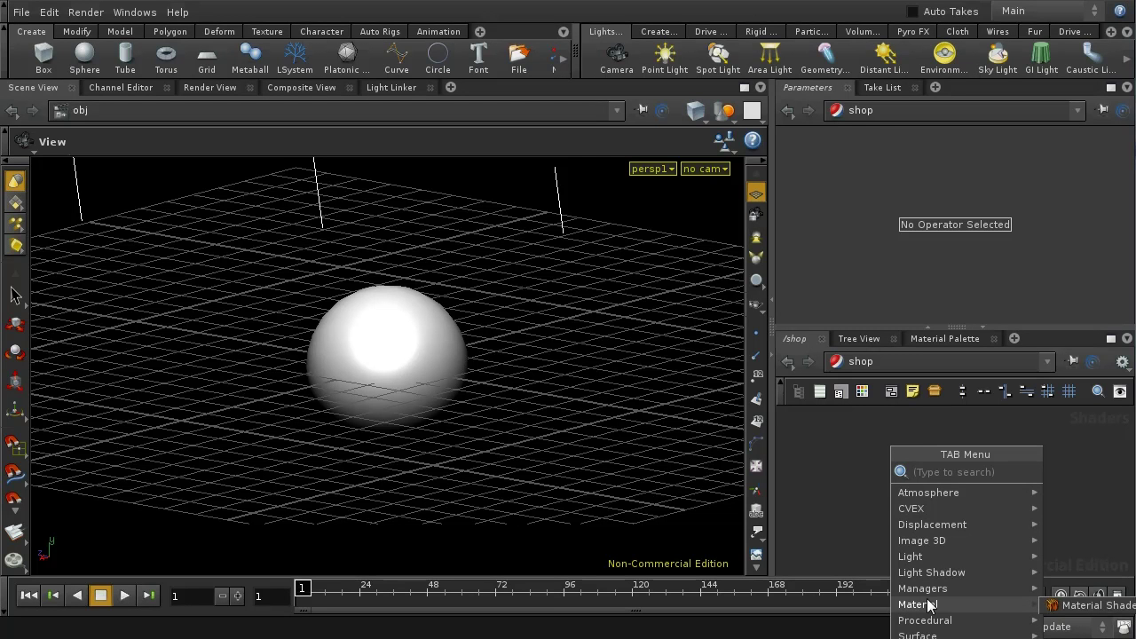
{"action": "left_click", "coordinate": [1049, 606]}
{"action": "left_click", "coordinate": [949, 467]}
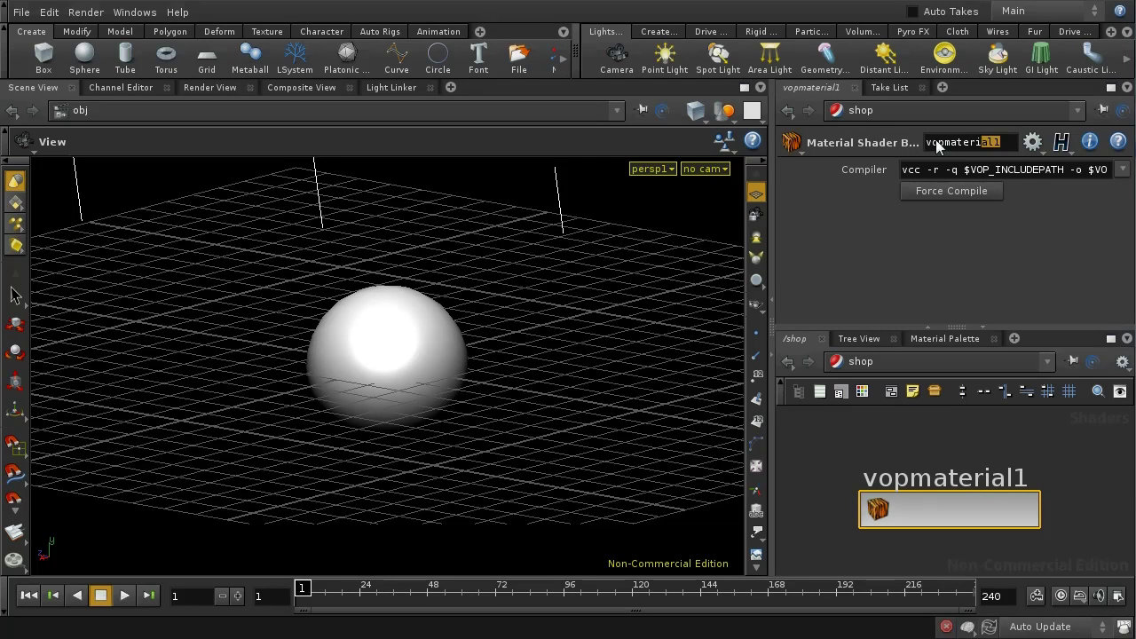
{"action": "double_click", "coordinate": [998, 148]}
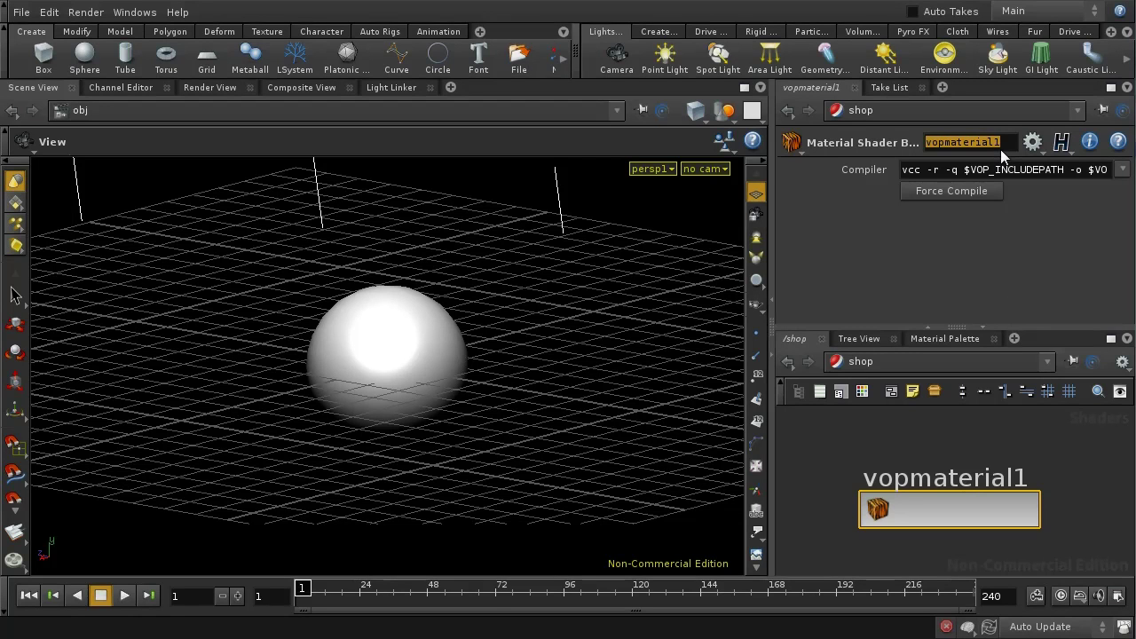
{"action": "type", "text": "myshader"}
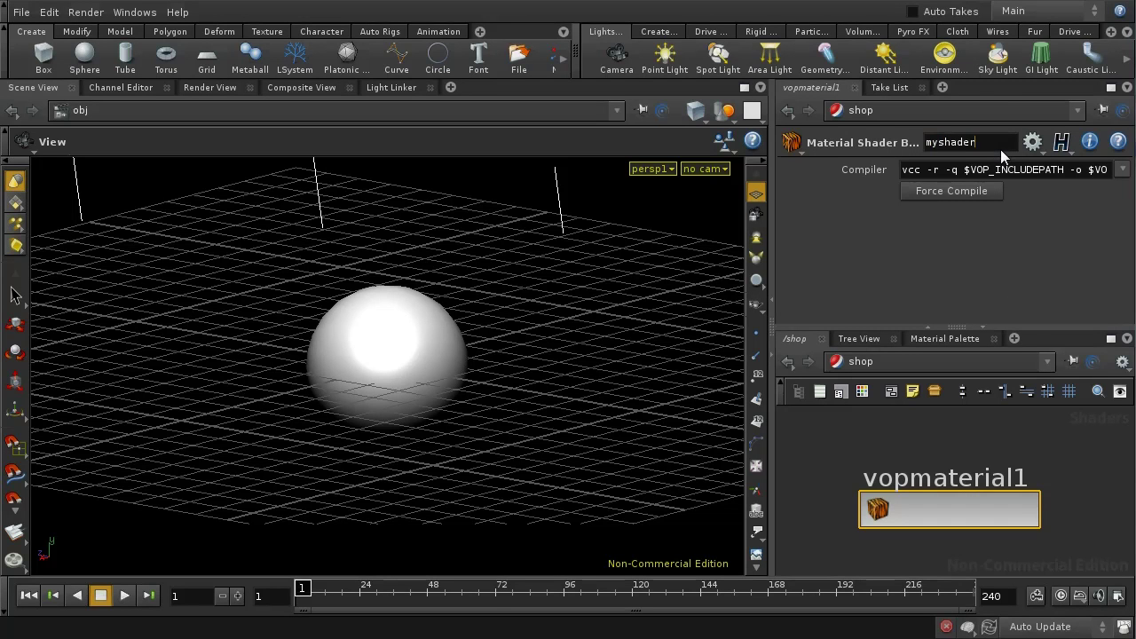
{"action": "key", "text": "Return"}
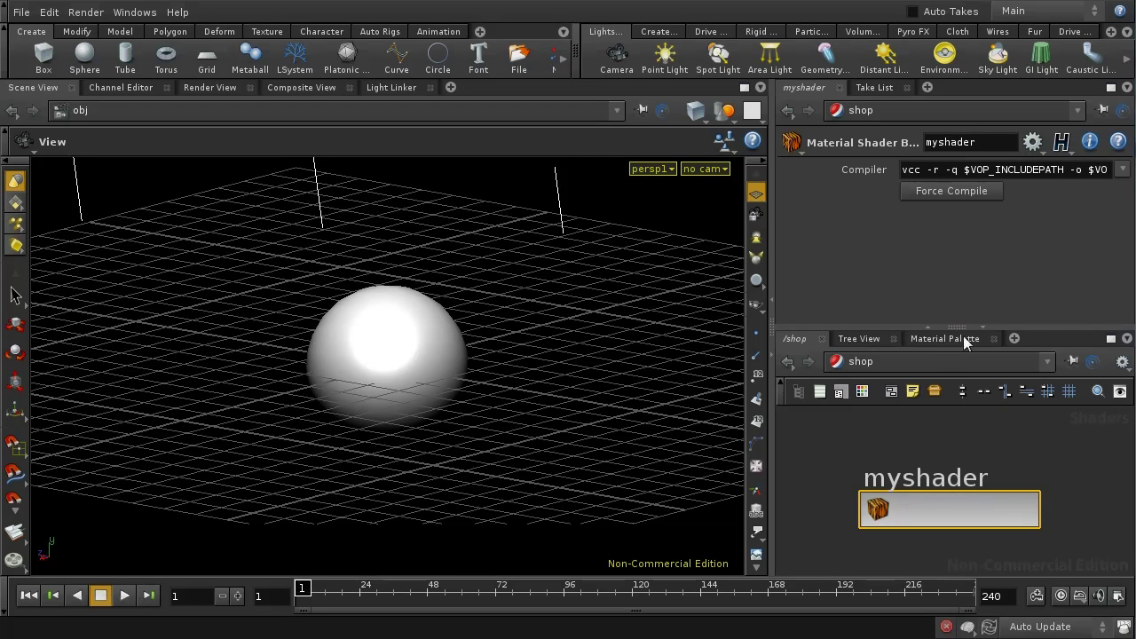
Step: Open the myshader material's node network and maximize its pane
{"action": "left_click", "coordinate": [943, 502]}
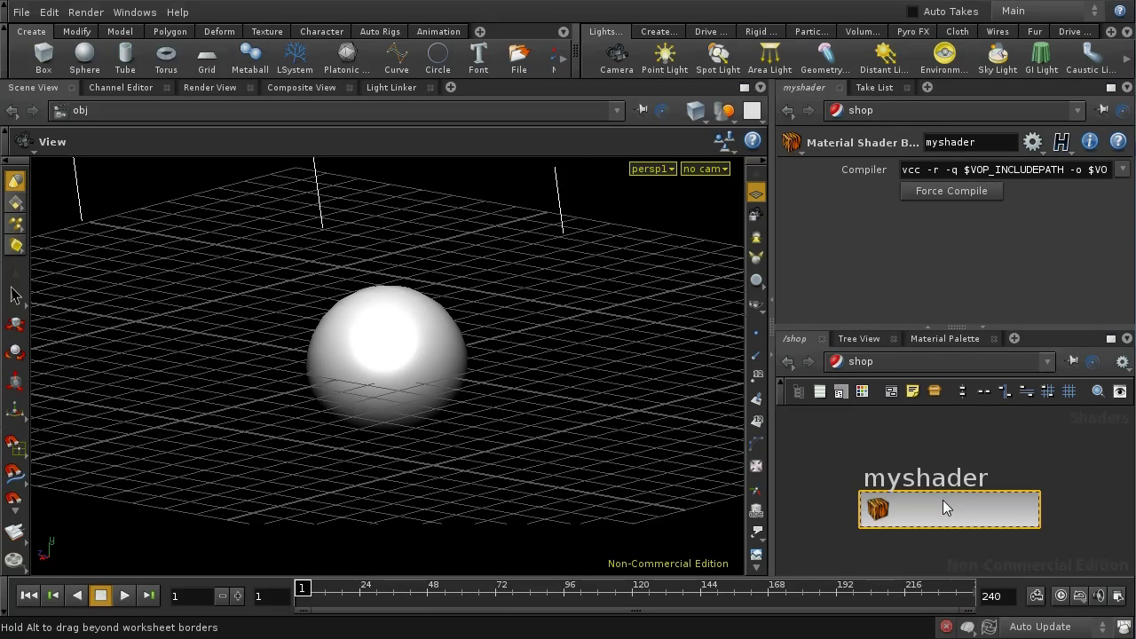
{"action": "double_click", "coordinate": [943, 500]}
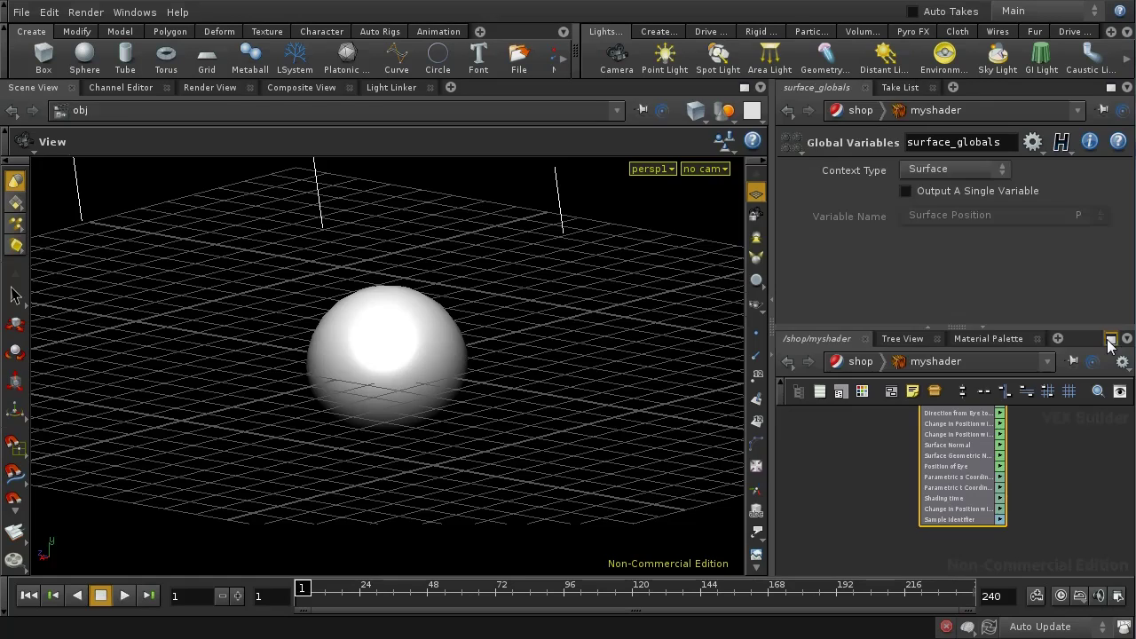
{"action": "left_click", "coordinate": [1110, 339]}
{"action": "middle_click_drag", "start_coordinate": [738, 400], "coordinate": [514, 380]}
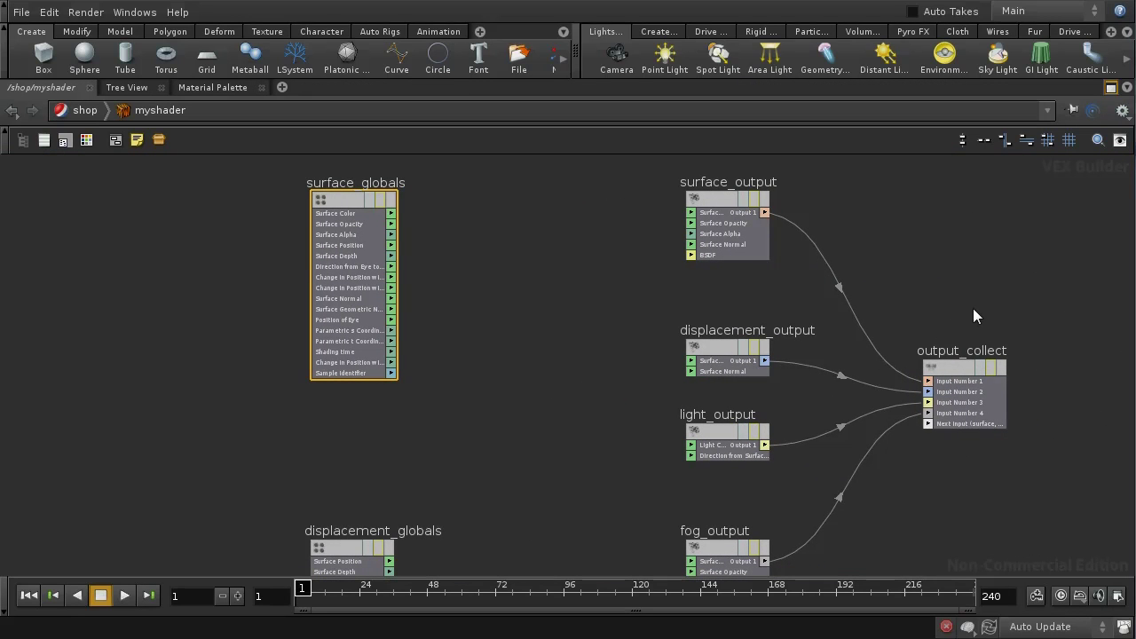
Step: Delete the displacement_output, light_output and fog_output nodes from the myshader network
{"action": "middle_click_drag", "start_coordinate": [900, 261], "coordinate": [948, 248]}
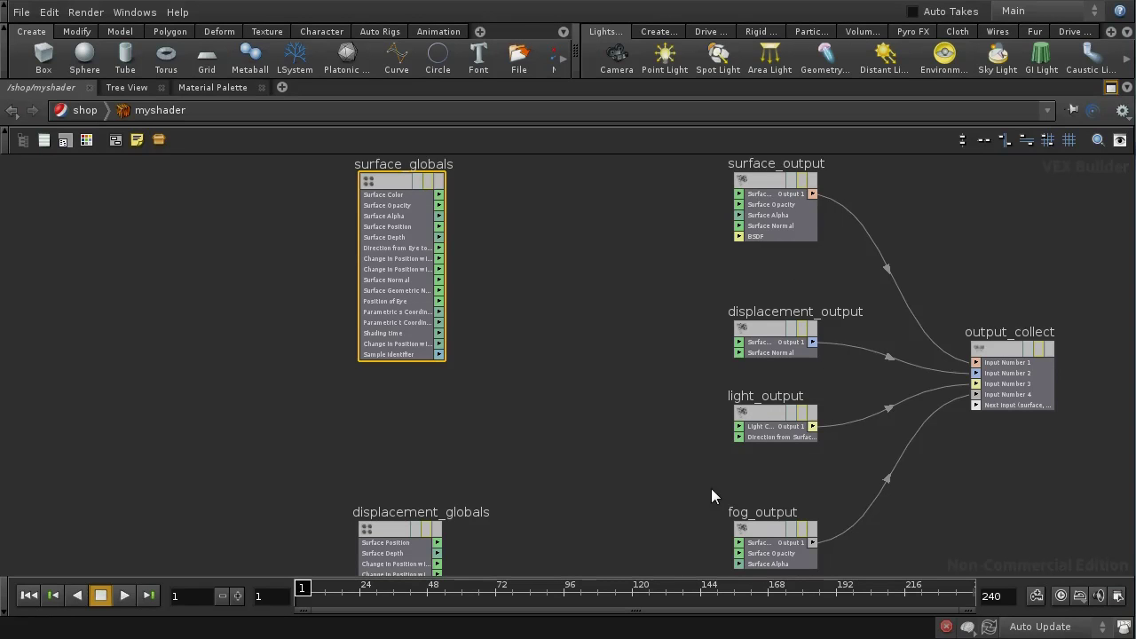
{"action": "middle_click_drag", "start_coordinate": [844, 479], "coordinate": [870, 504]}
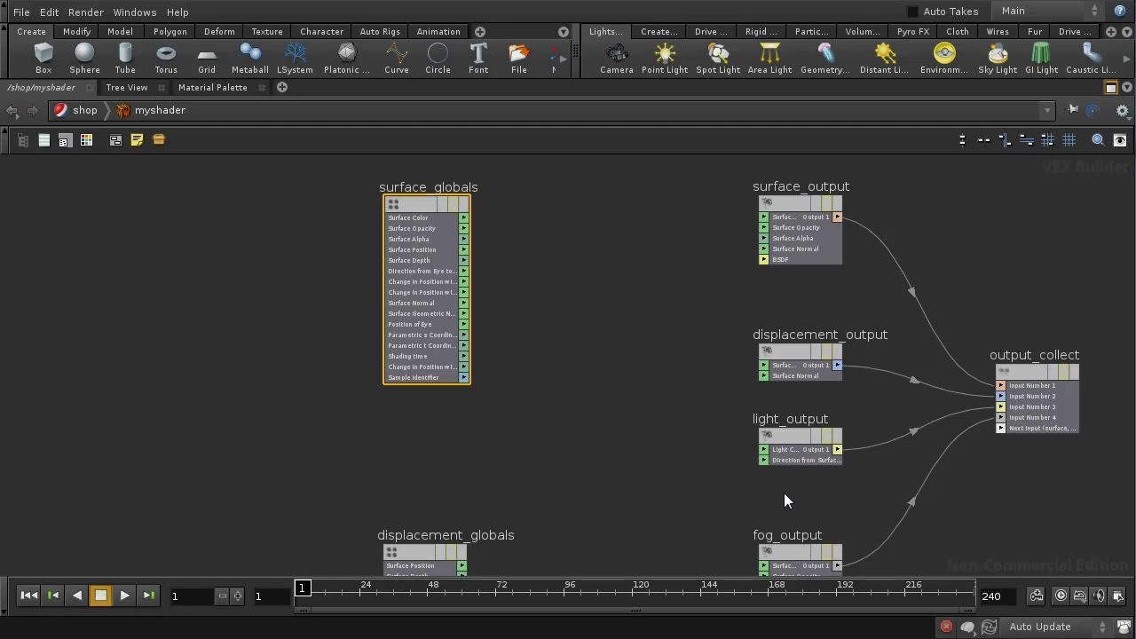
{"action": "middle_click_drag", "start_coordinate": [906, 522], "coordinate": [938, 500]}
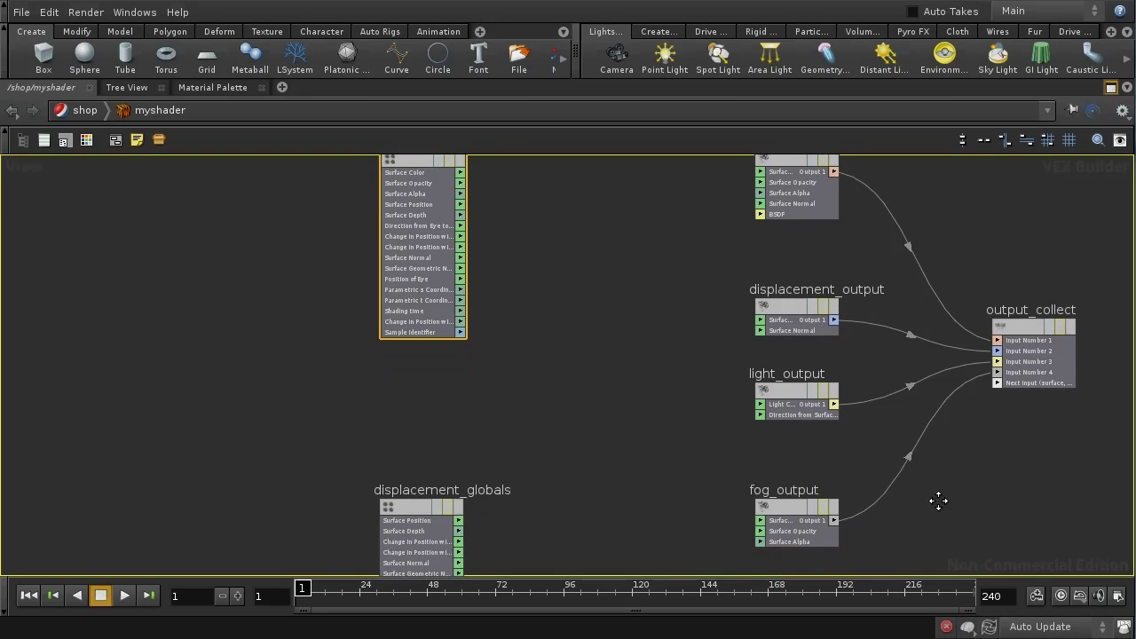
{"action": "left_click_drag", "start_coordinate": [664, 283], "coordinate": [721, 371]}
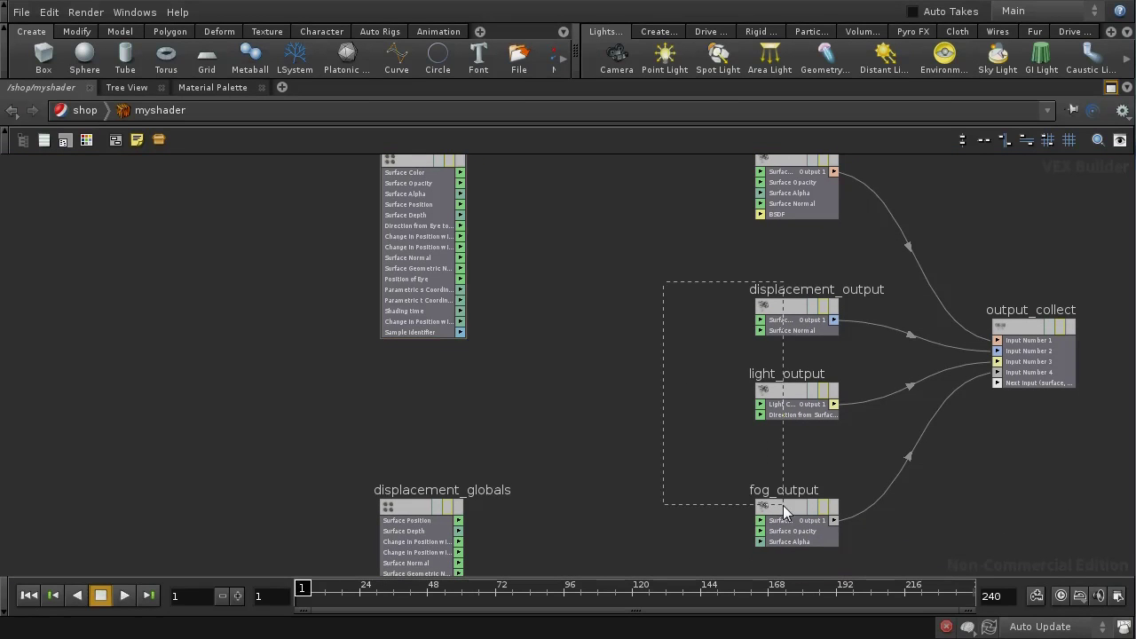
{"action": "left_click_drag", "start_coordinate": [854, 575], "coordinate": [855, 576]}
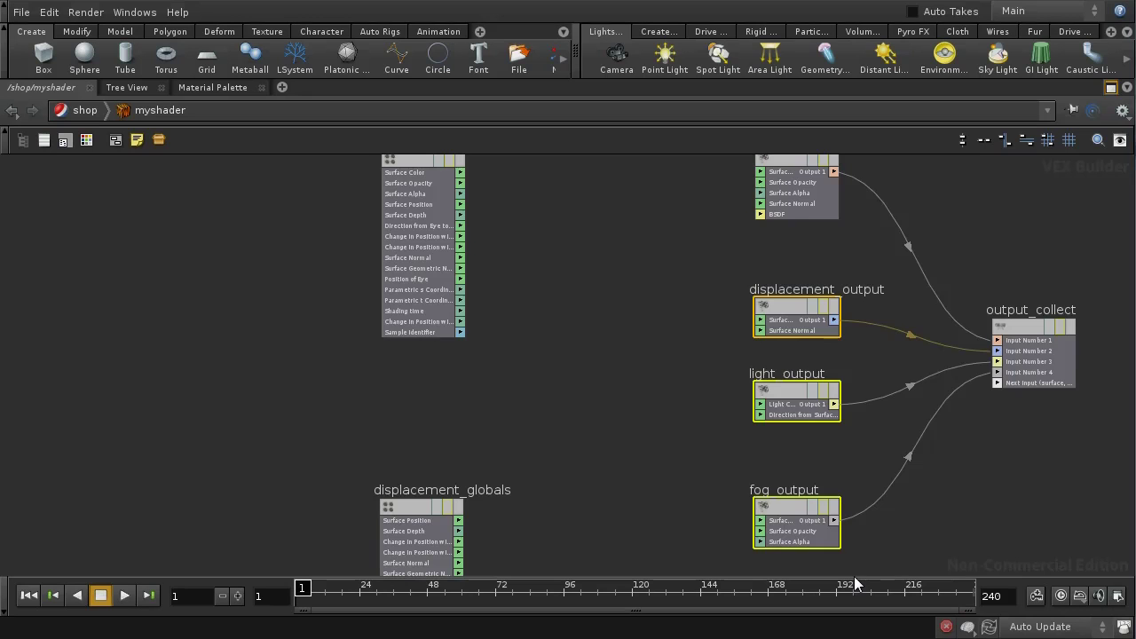
{"action": "key", "text": "Delete"}
Step: Move the surface_globals and displacement_globals nodes farther from surface_output and line them up in one column
{"action": "middle_click_drag", "start_coordinate": [758, 399], "coordinate": [829, 527]}
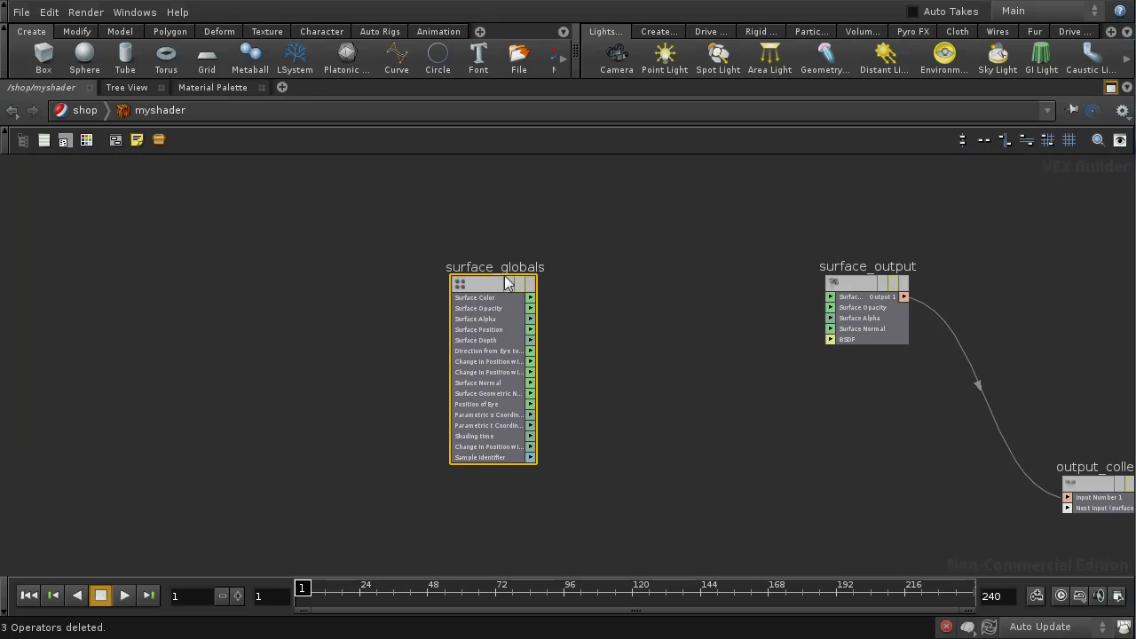
{"action": "left_click_drag", "start_coordinate": [506, 282], "coordinate": [329, 222]}
{"action": "middle_click_drag", "start_coordinate": [476, 333], "coordinate": [476, 247]}
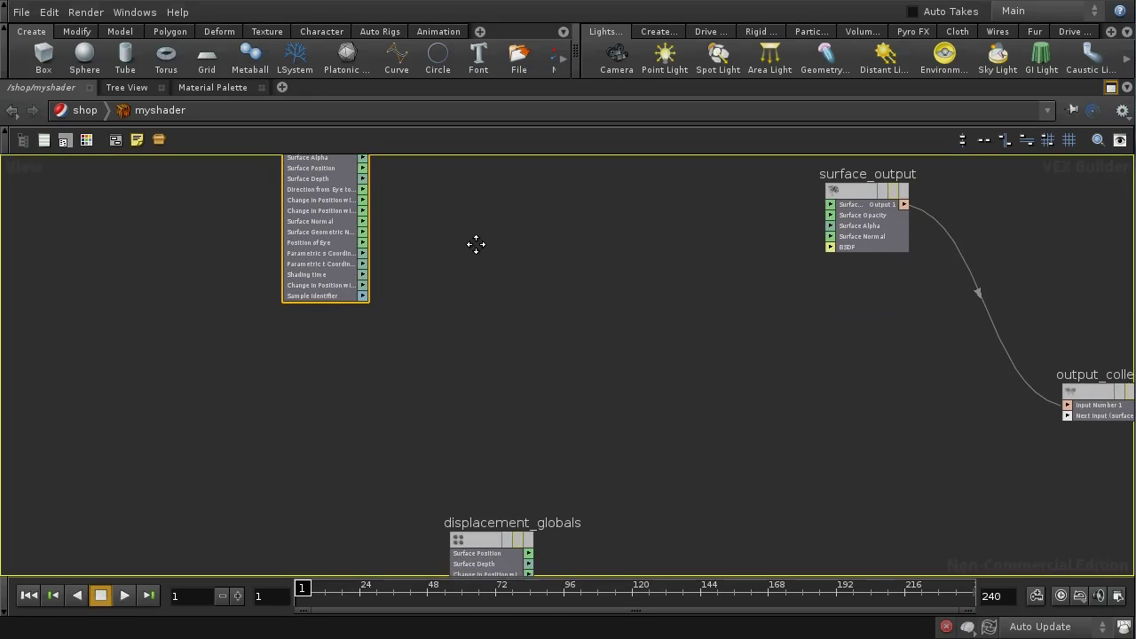
{"action": "left_click_drag", "start_coordinate": [443, 559], "coordinate": [387, 427]}
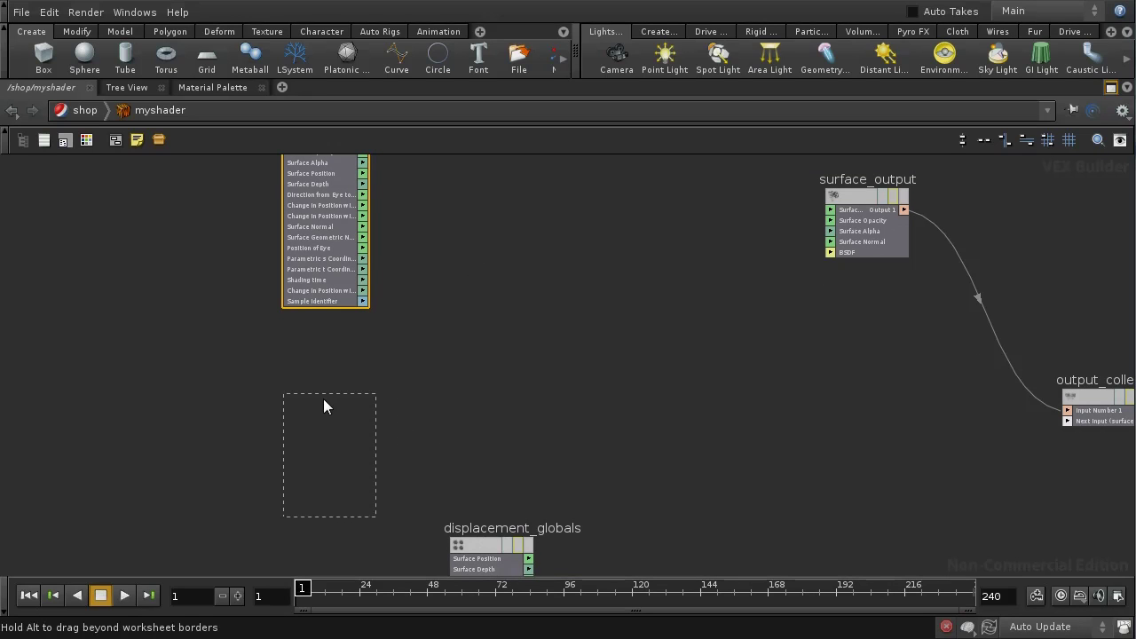
{"action": "left_click_drag", "start_coordinate": [323, 404], "coordinate": [317, 403]}
{"action": "middle_click_drag", "start_coordinate": [545, 388], "coordinate": [538, 499]}
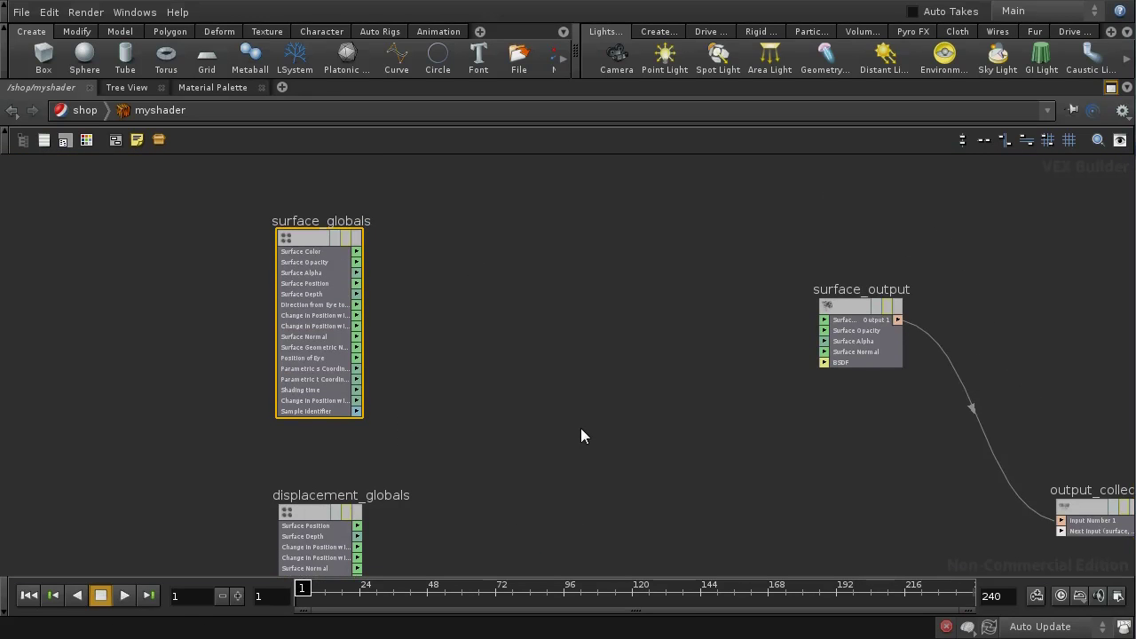
Step: Add a Lighting Model node and place it between surface_globals and surface_output
{"action": "key", "text": "Tab"}
{"action": "type", "text": "Lighting Model"}
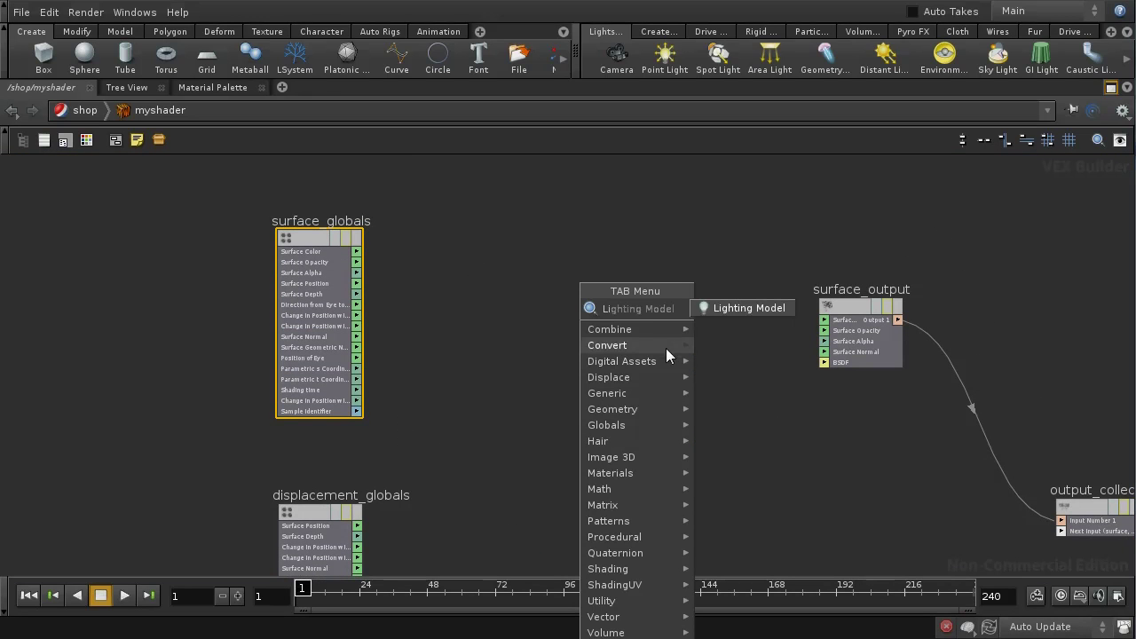
{"action": "left_click", "coordinate": [725, 308]}
{"action": "left_click", "coordinate": [639, 304]}
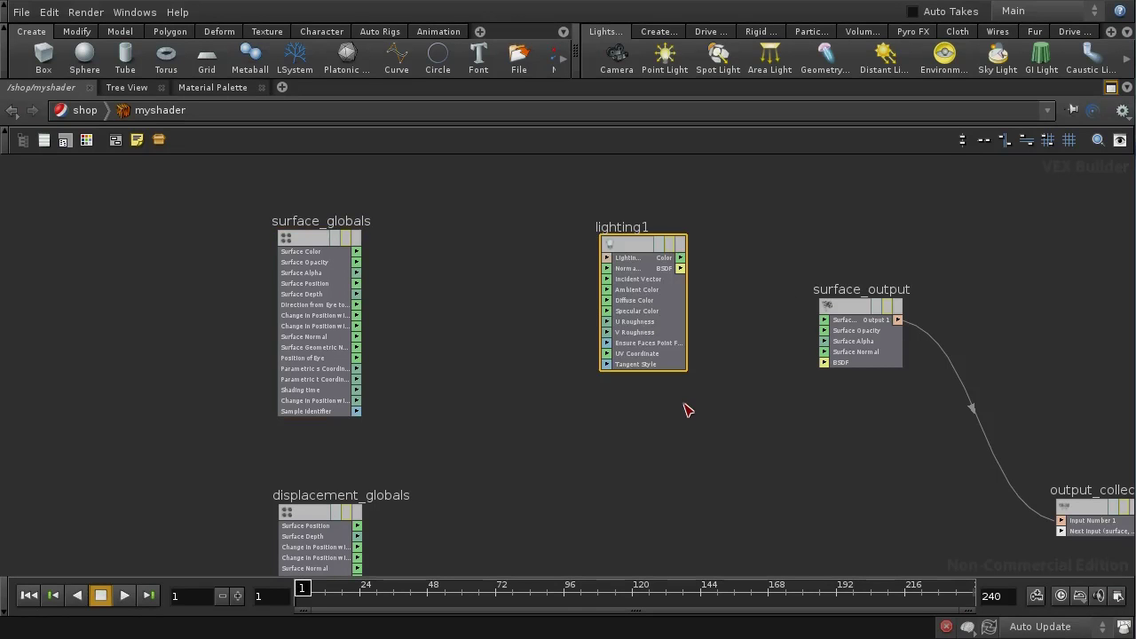
{"action": "left_click_drag", "start_coordinate": [637, 250], "coordinate": [601, 286]}
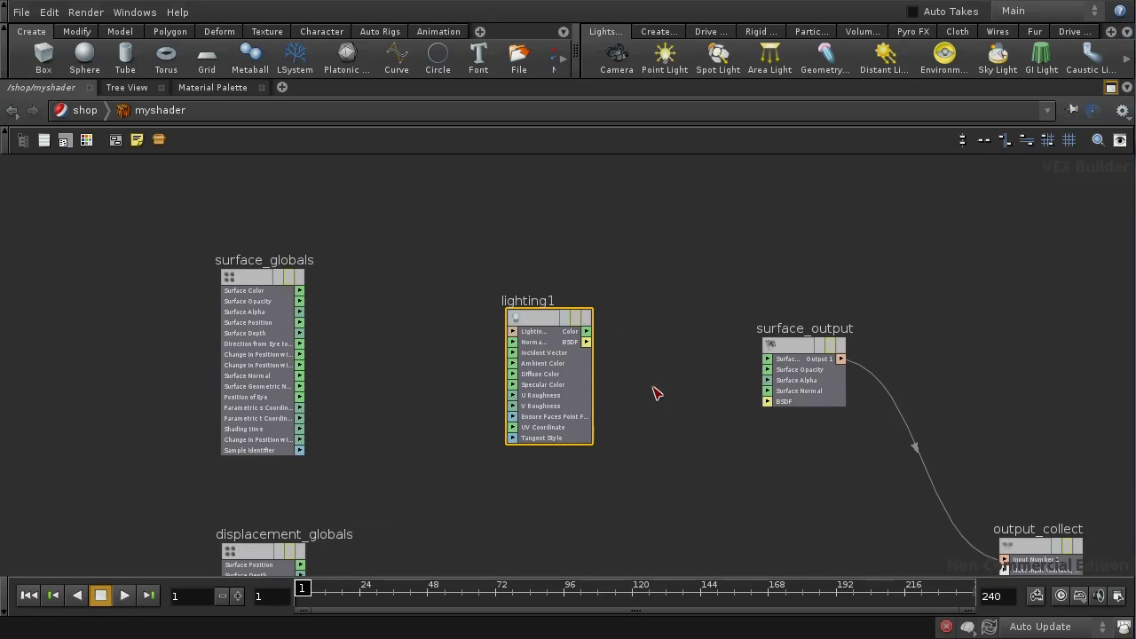
Step: Set the lighting1 node's lighting model to Oren-Nayar
{"action": "key", "text": "p"}
{"action": "left_click", "coordinate": [690, 196]}
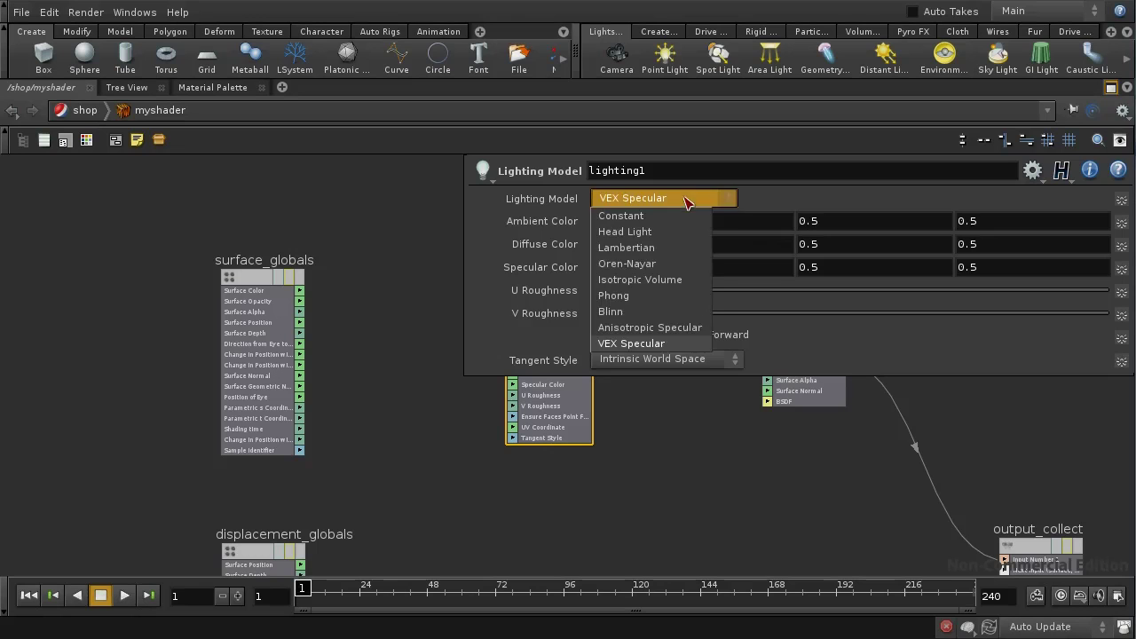
{"action": "left_click", "coordinate": [675, 263]}
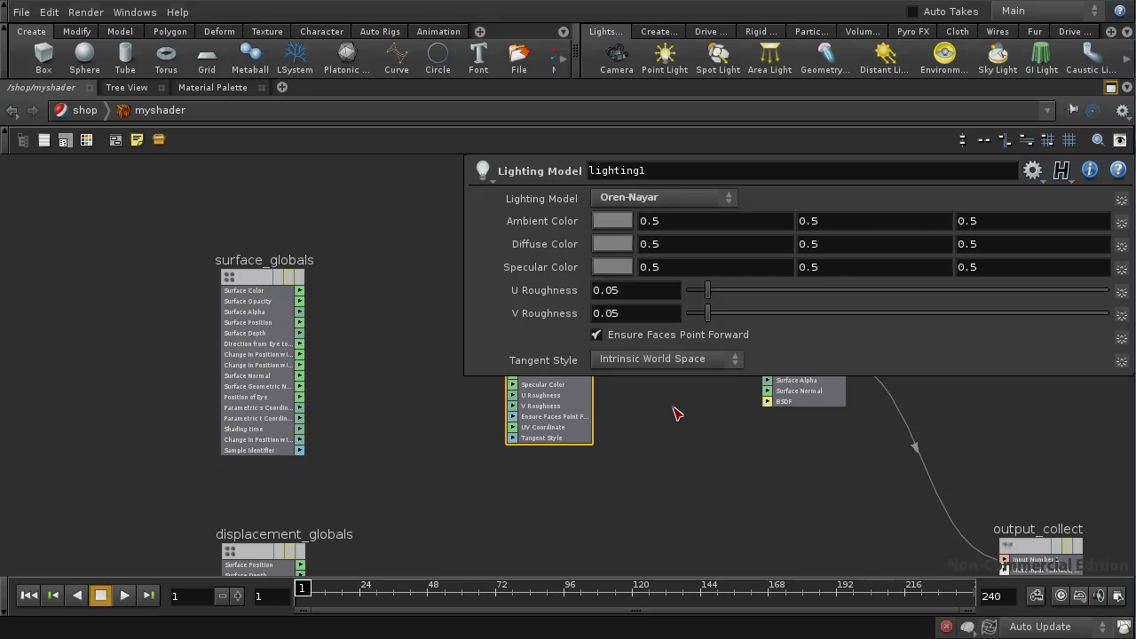
{"action": "key", "text": "p"}
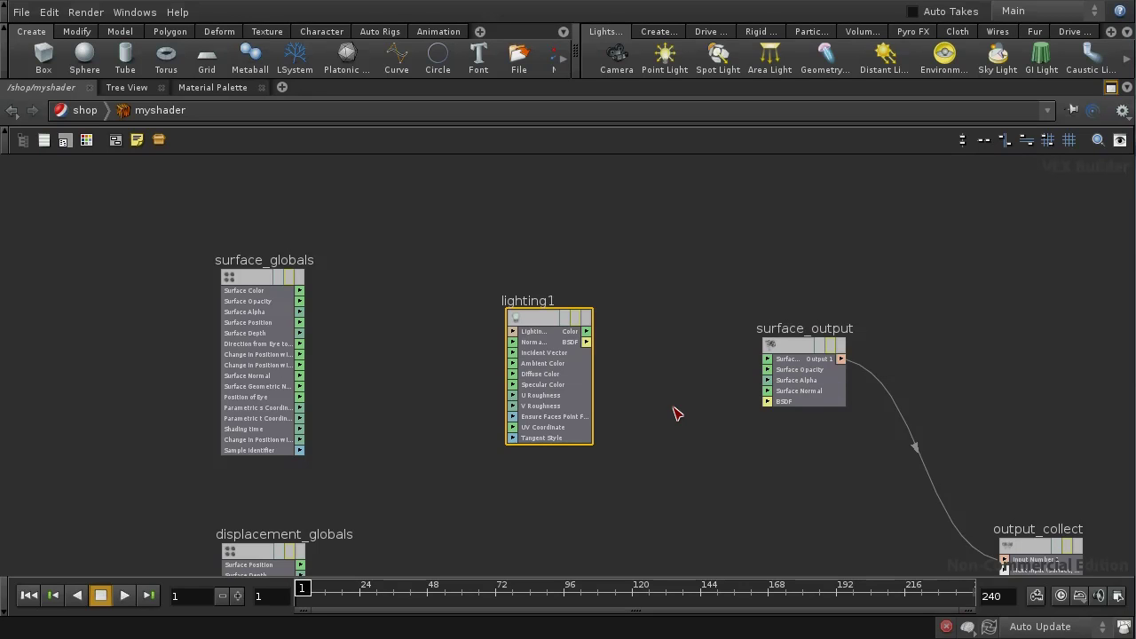
Step: Promote the Diffuse Color and U Roughness inputs of lighting1 to material parameters
{"action": "scroll", "coordinate": [674, 390], "scroll_direction": "up", "scroll_amount": 3}
{"action": "middle_click_drag", "start_coordinate": [630, 388], "coordinate": [768, 408]}
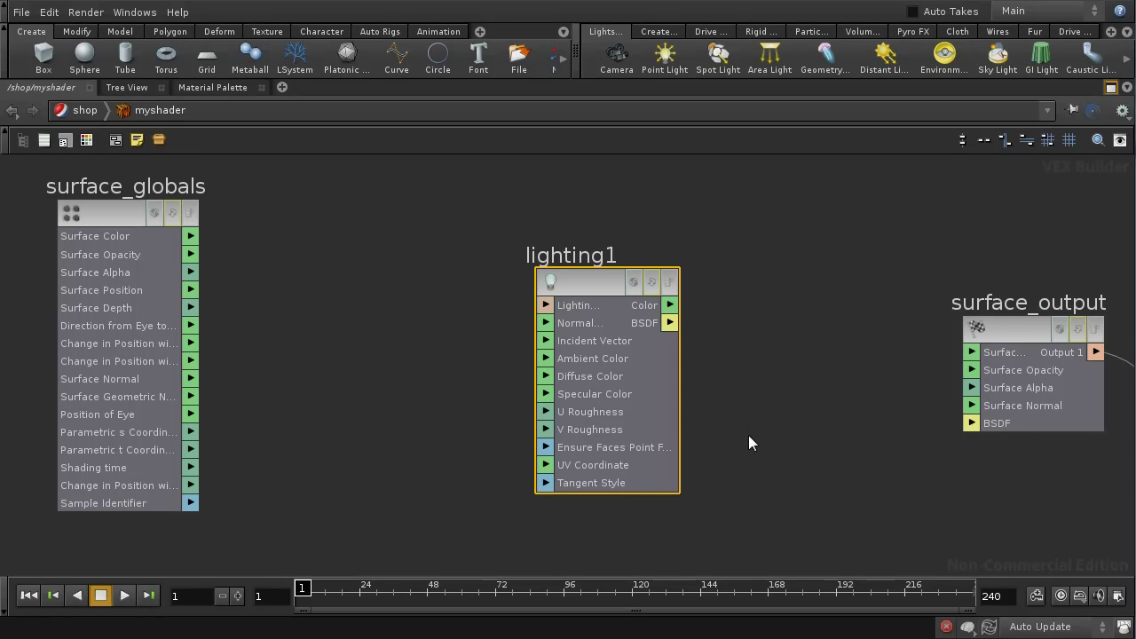
{"action": "middle_click_drag", "start_coordinate": [750, 447], "coordinate": [715, 411]}
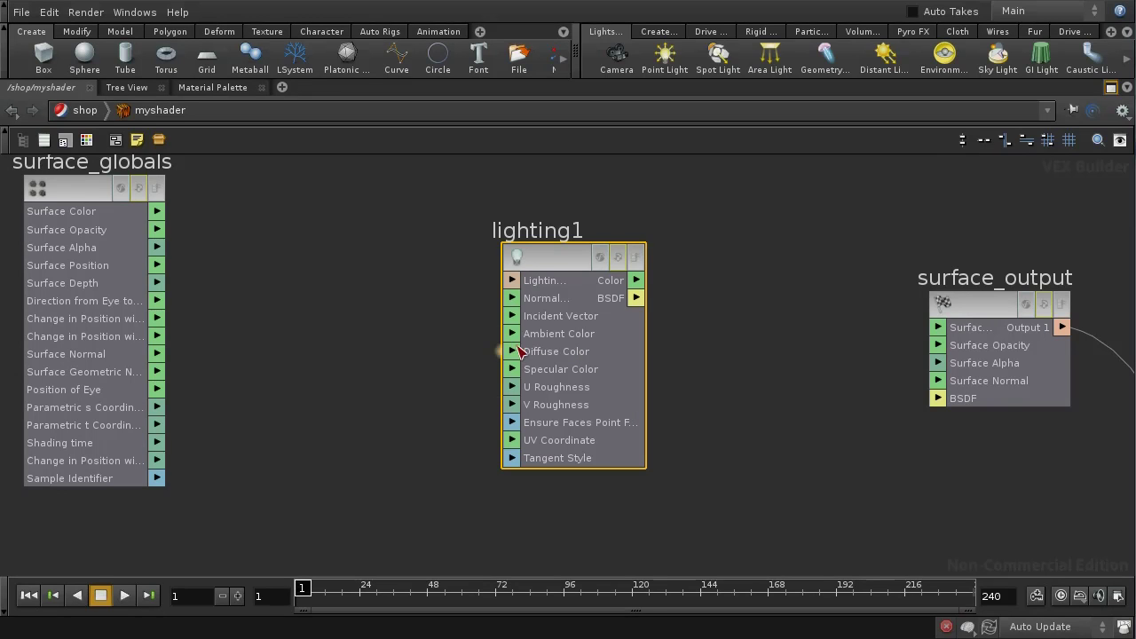
{"action": "right_click", "coordinate": [513, 358]}
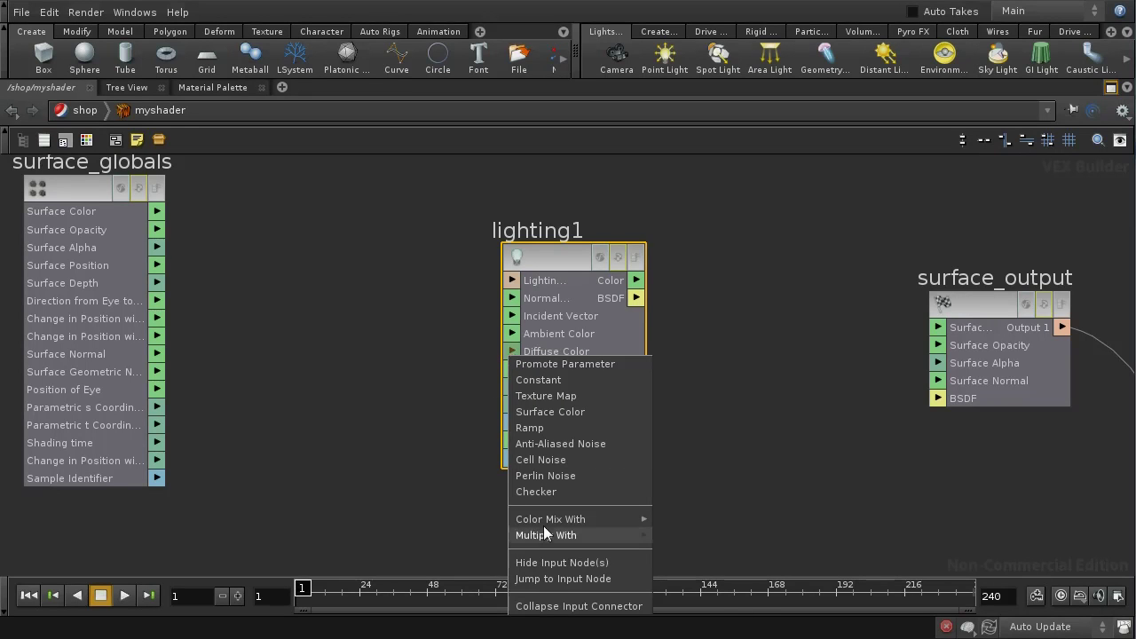
{"action": "left_click", "coordinate": [539, 366]}
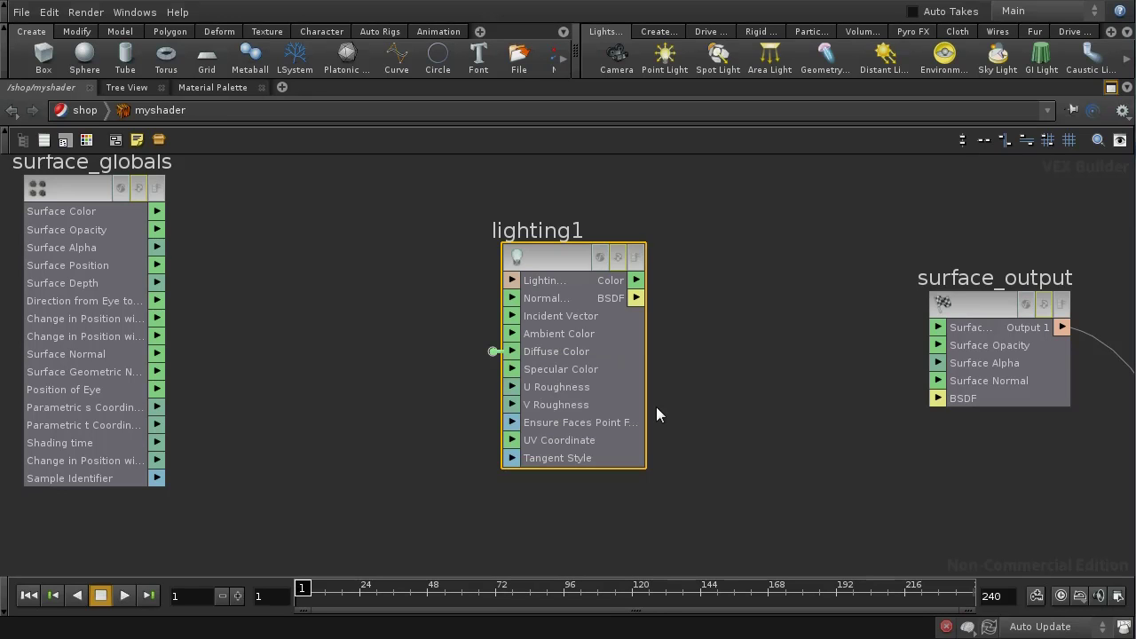
{"action": "right_click", "coordinate": [512, 387]}
{"action": "left_click", "coordinate": [526, 401]}
Step: Shift lighting1 toward surface_globals and feed its Color output into a new Add node placed just before surface_output
{"action": "middle_click_drag", "start_coordinate": [707, 414], "coordinate": [657, 393]}
{"action": "left_click_drag", "start_coordinate": [512, 239], "coordinate": [374, 239]}
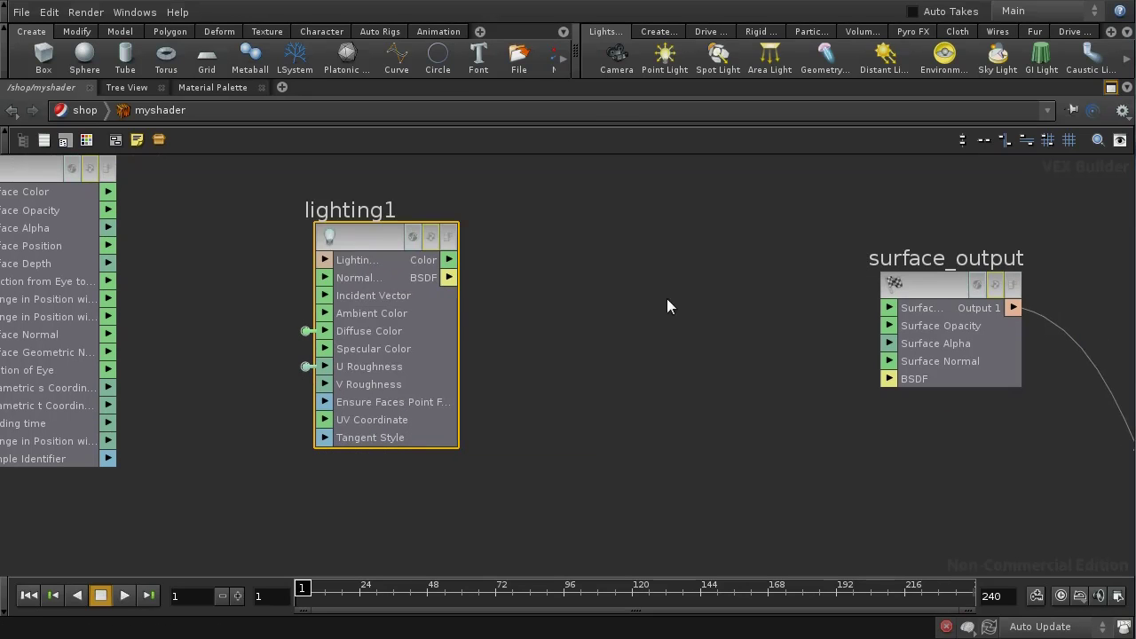
{"action": "key", "text": "Tab"}
{"action": "type", "text": "Add"}
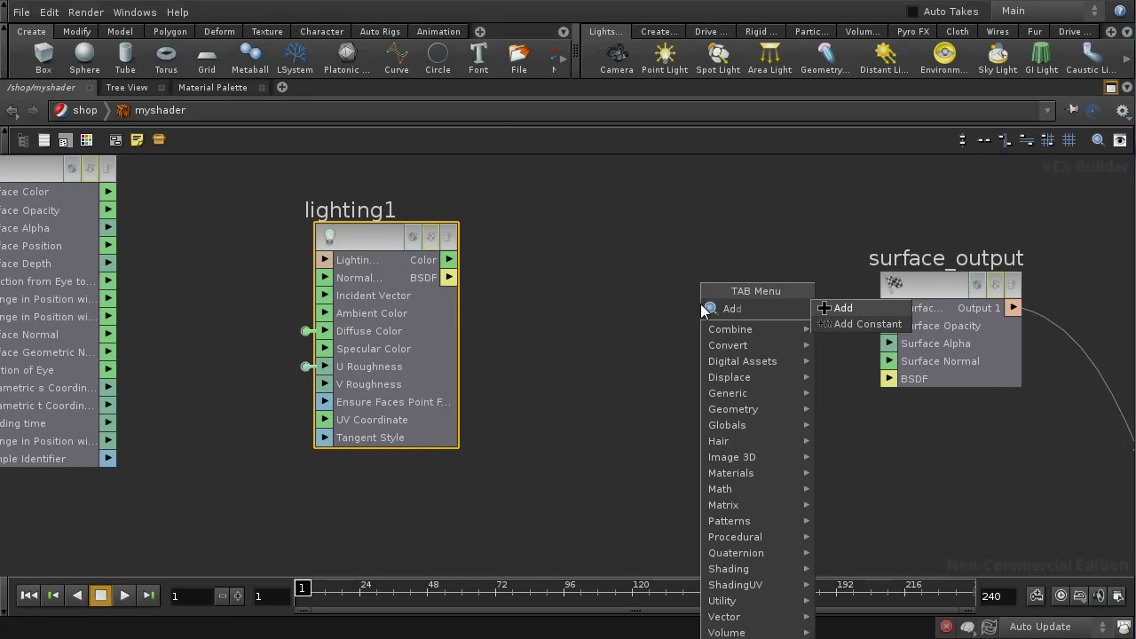
{"action": "left_click", "coordinate": [749, 304]}
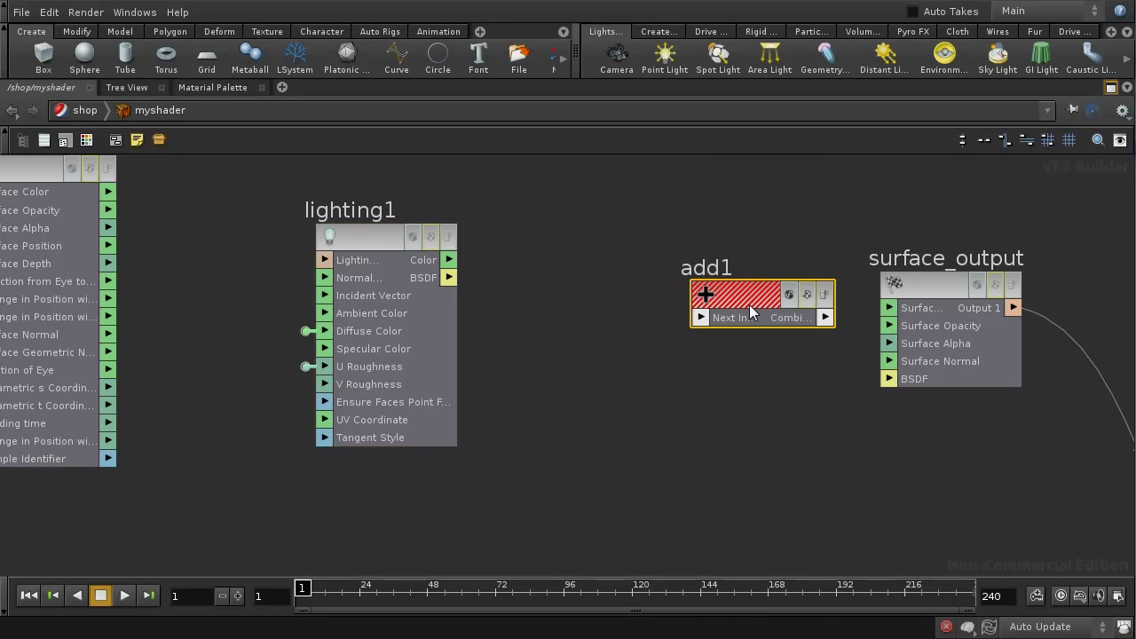
{"action": "left_click", "coordinate": [451, 260]}
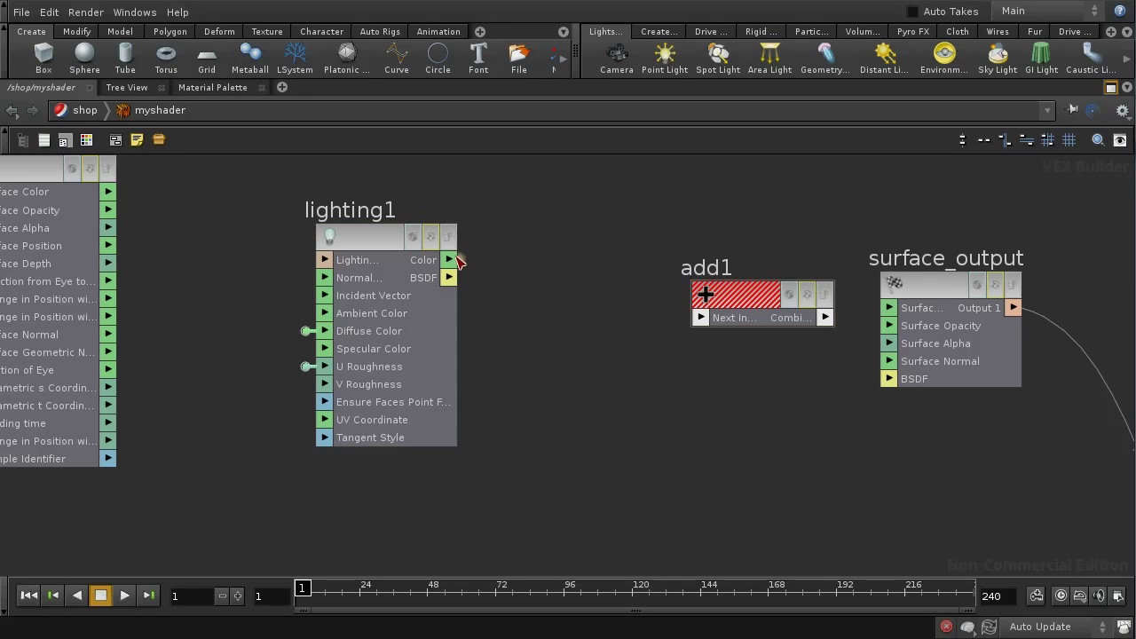
{"action": "left_click", "coordinate": [701, 318]}
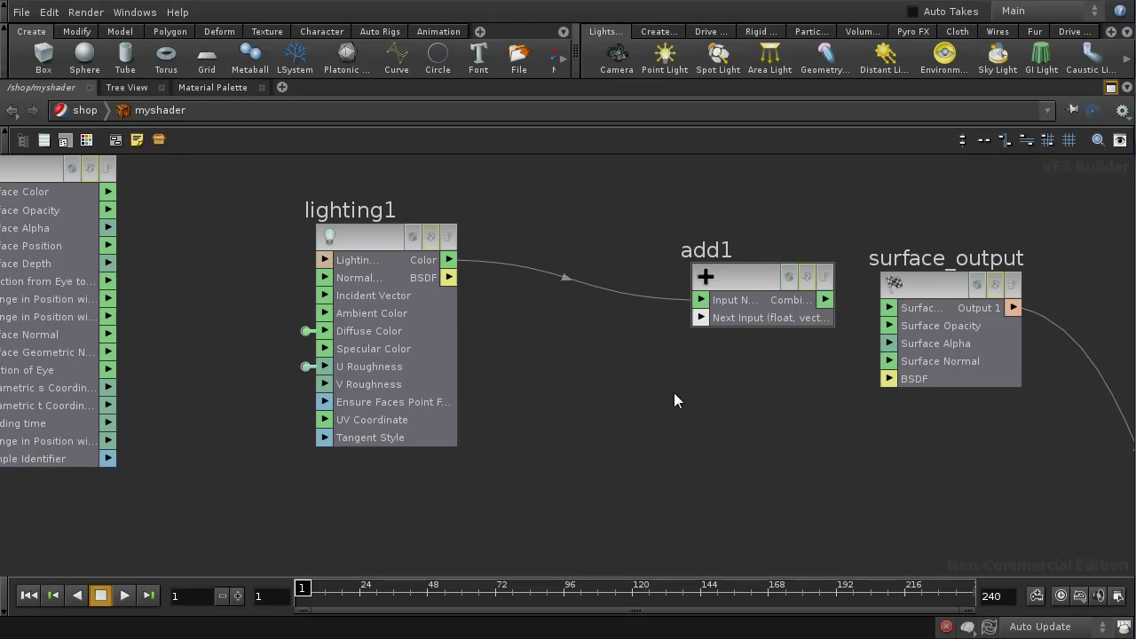
Step: Add a Normal Falloff shading node and place it below lighting1, beside displacement_globals
{"action": "middle_click_drag", "start_coordinate": [673, 392], "coordinate": [764, 297]}
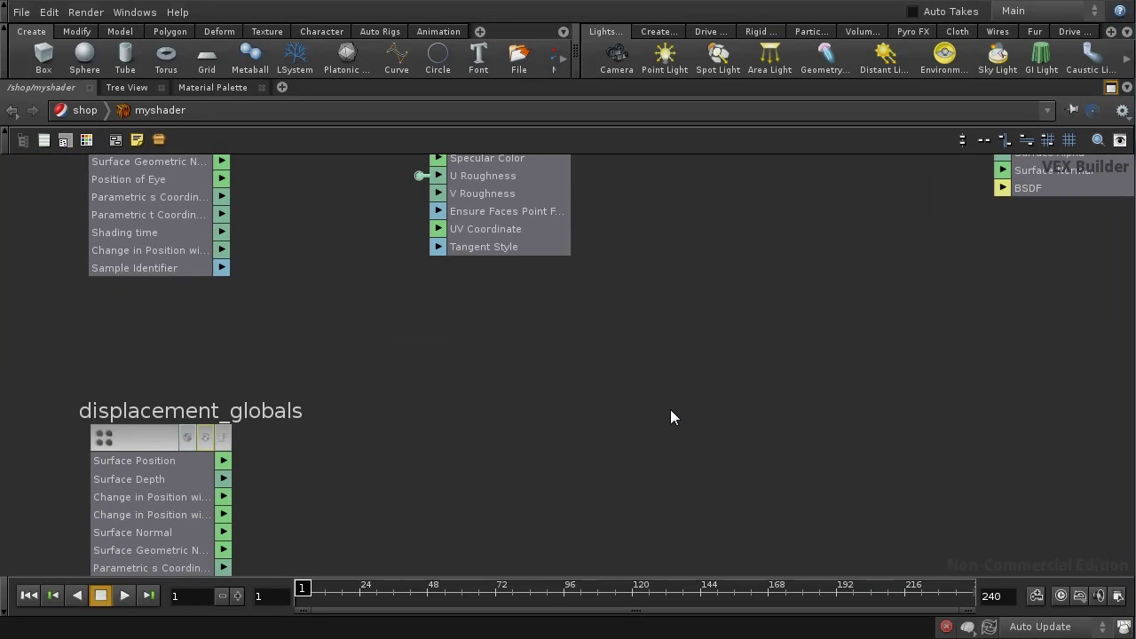
{"action": "key", "text": "Tab"}
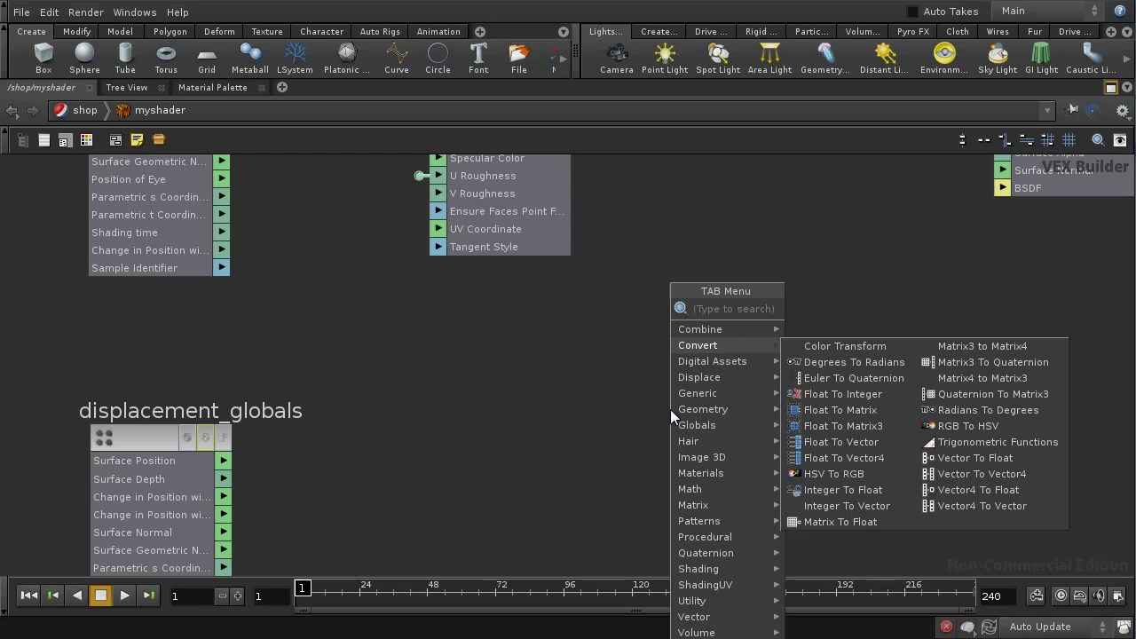
{"action": "mouse_move", "coordinate": [733, 456]}
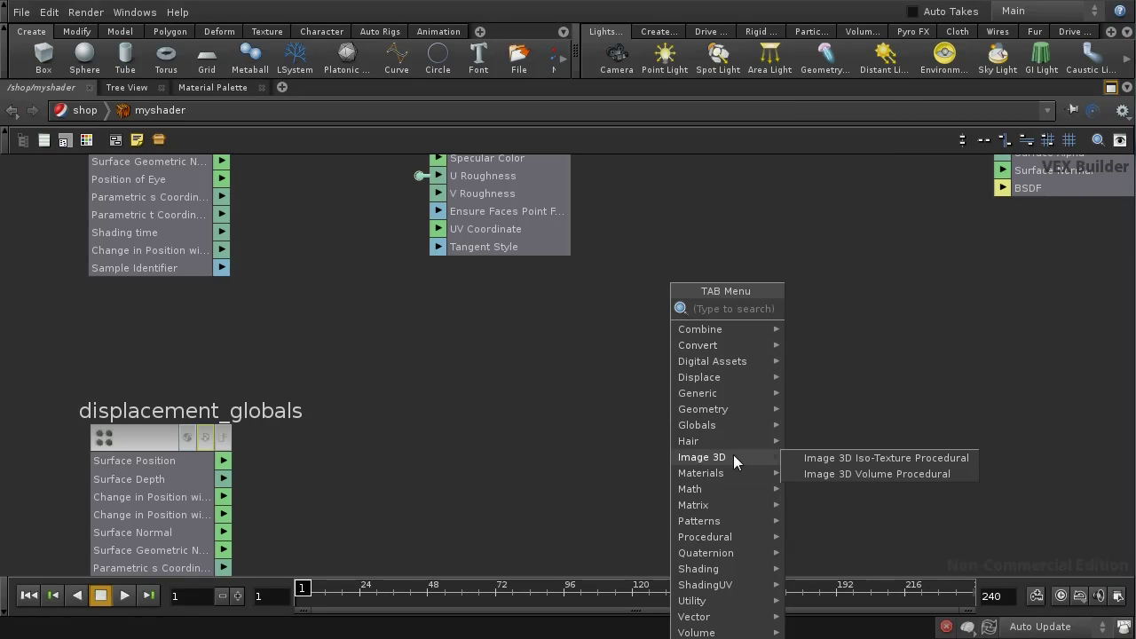
{"action": "mouse_move", "coordinate": [748, 567]}
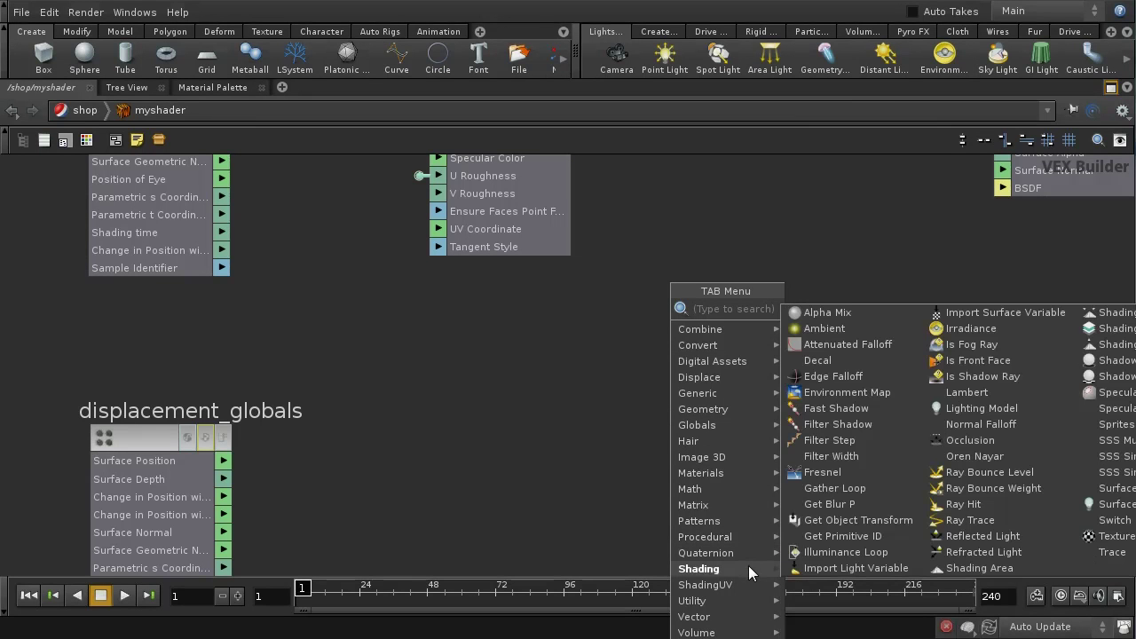
{"action": "left_click", "coordinate": [983, 424]}
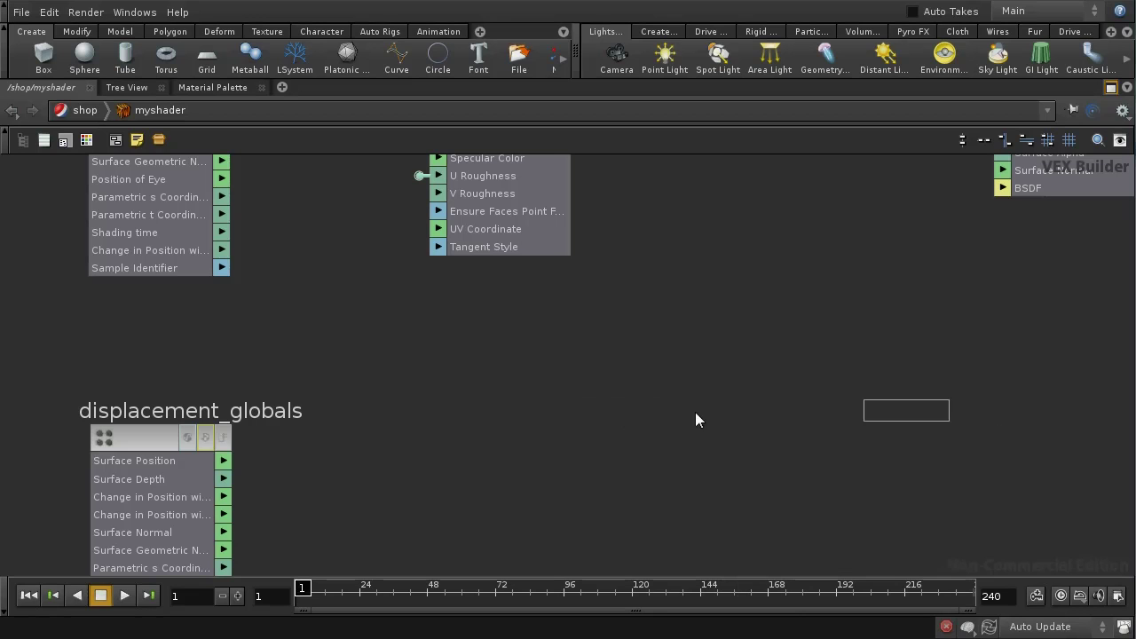
{"action": "left_click", "coordinate": [540, 417]}
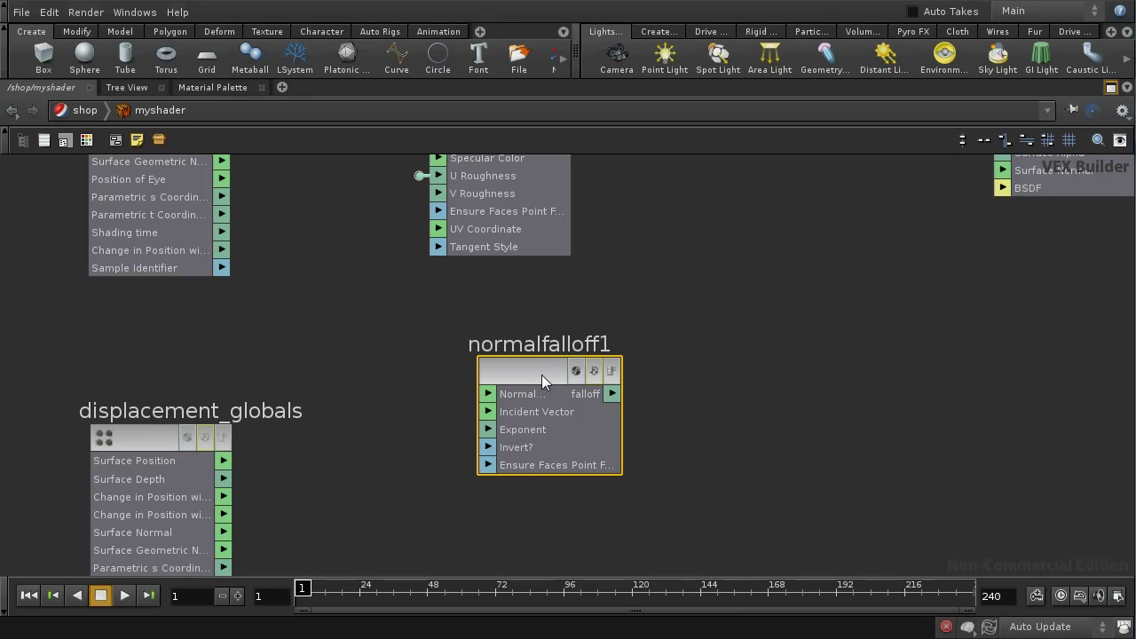
{"action": "left_click_drag", "start_coordinate": [542, 374], "coordinate": [501, 395]}
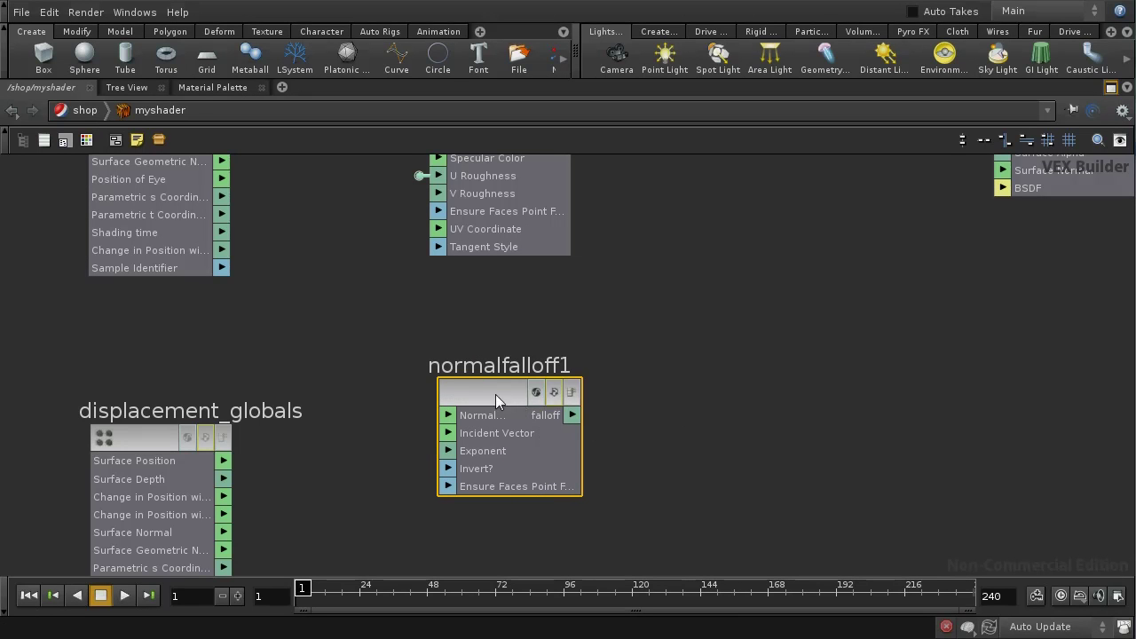
{"action": "mouse_move", "coordinate": [666, 467]}
{"action": "middle_mouse_down"}
{"action": "mouse_move", "coordinate": [665, 487]}
{"action": "mouse_move", "coordinate": [671, 456]}
{"action": "middle_mouse_up"}
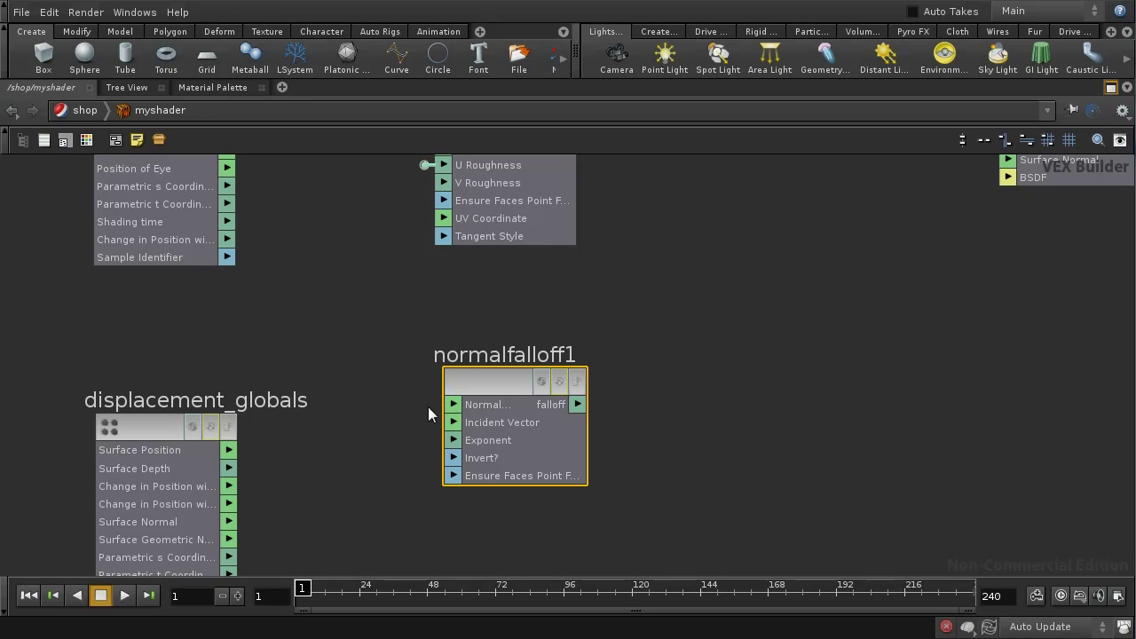
Step: Add a Color Mix node beside normalfalloff1 and connect the falloff output to its Bias Amount
{"action": "middle_click_drag", "start_coordinate": [709, 468], "coordinate": [477, 563]}
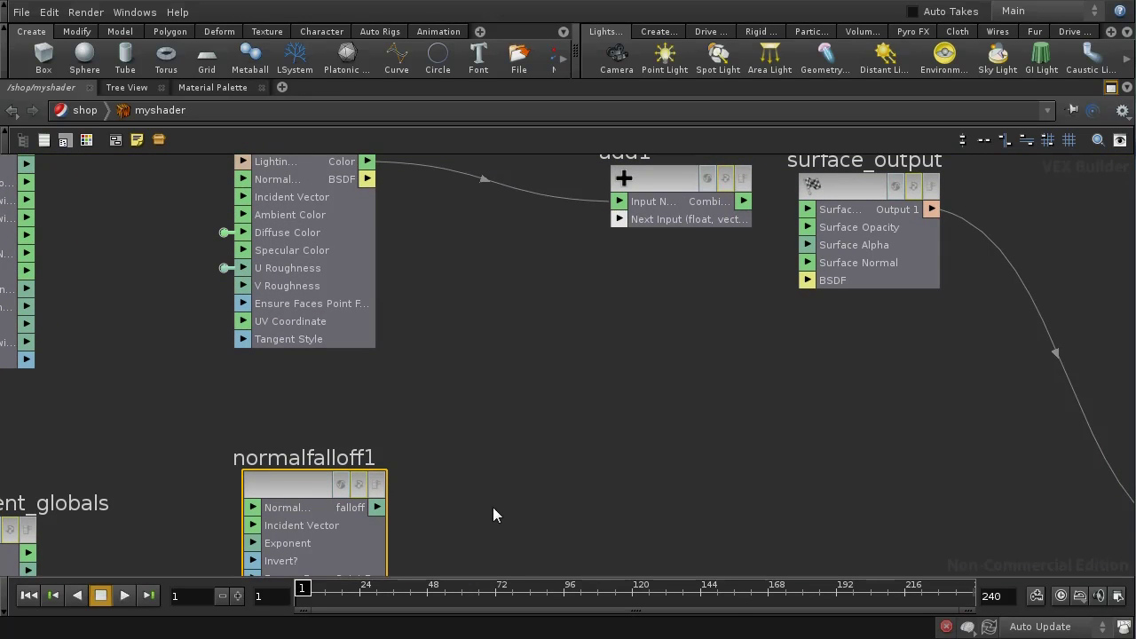
{"action": "key", "text": "Tab"}
{"action": "type", "text": "co"}
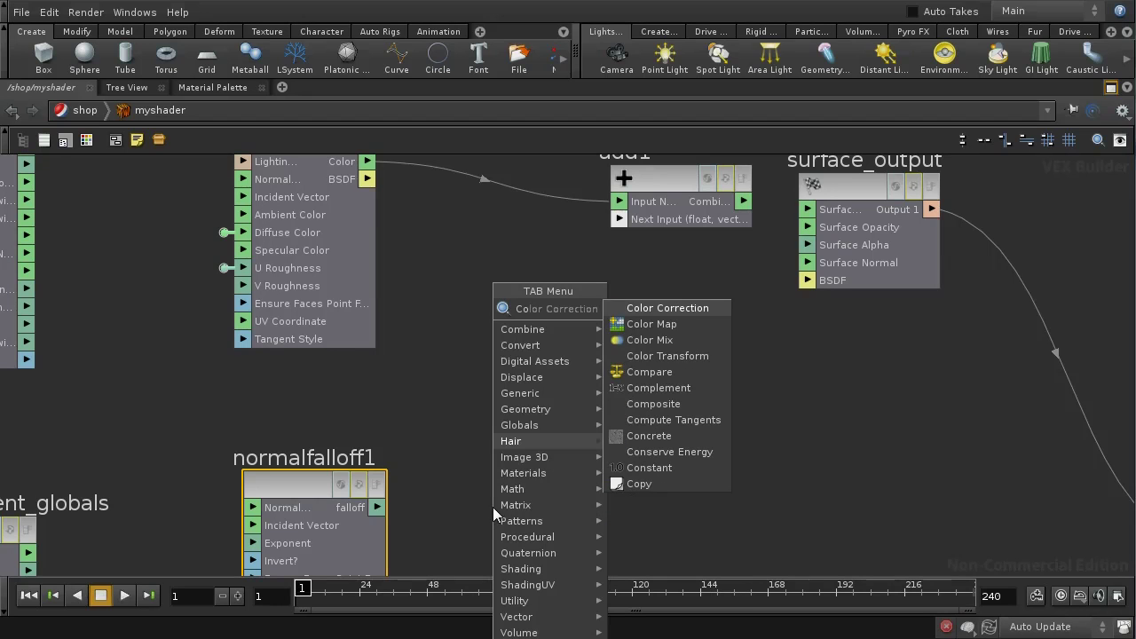
{"action": "left_click", "coordinate": [649, 340]}
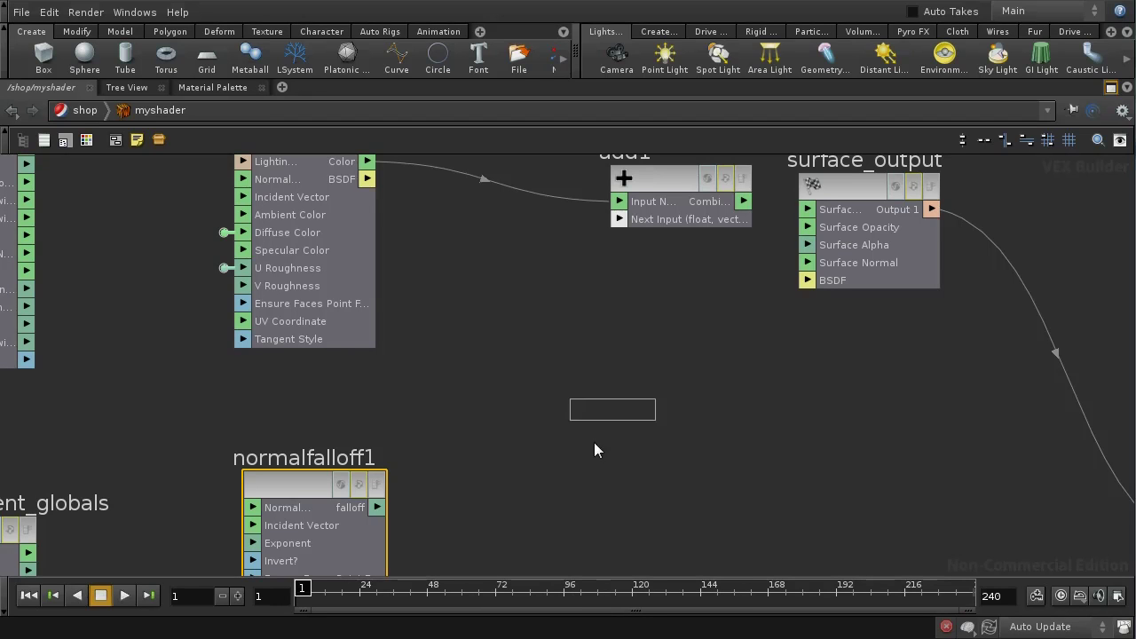
{"action": "left_click", "coordinate": [565, 487]}
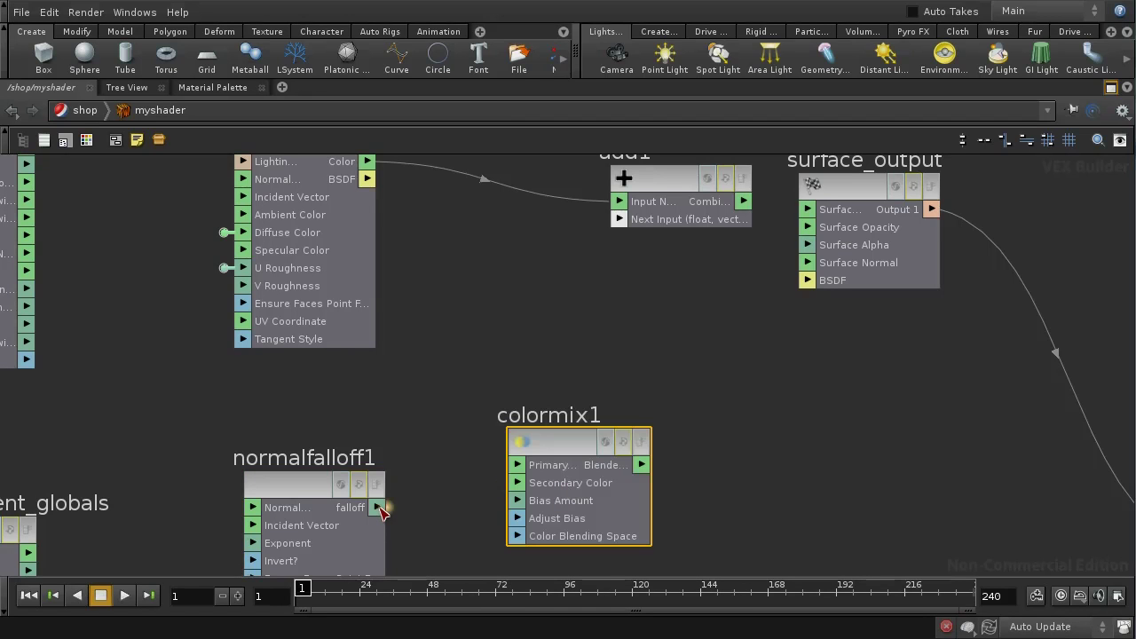
{"action": "left_click_drag", "start_coordinate": [379, 508], "coordinate": [519, 502]}
{"action": "left_click_drag", "start_coordinate": [567, 446], "coordinate": [543, 448]}
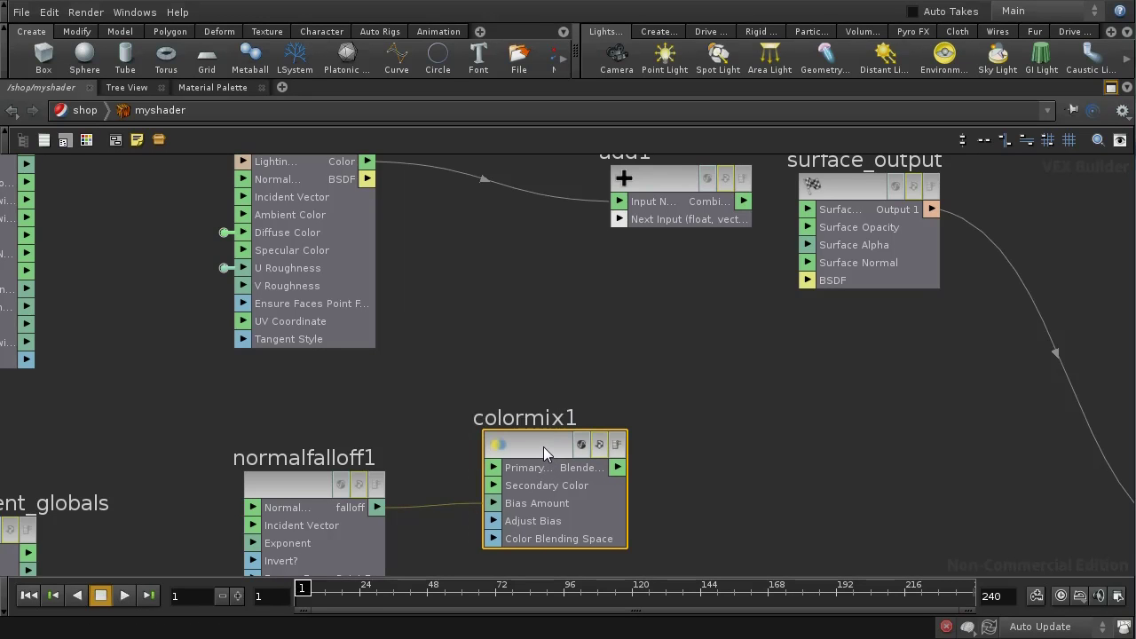
Step: Set the Primary Color of colormix1 to black
{"action": "key", "text": "p"}
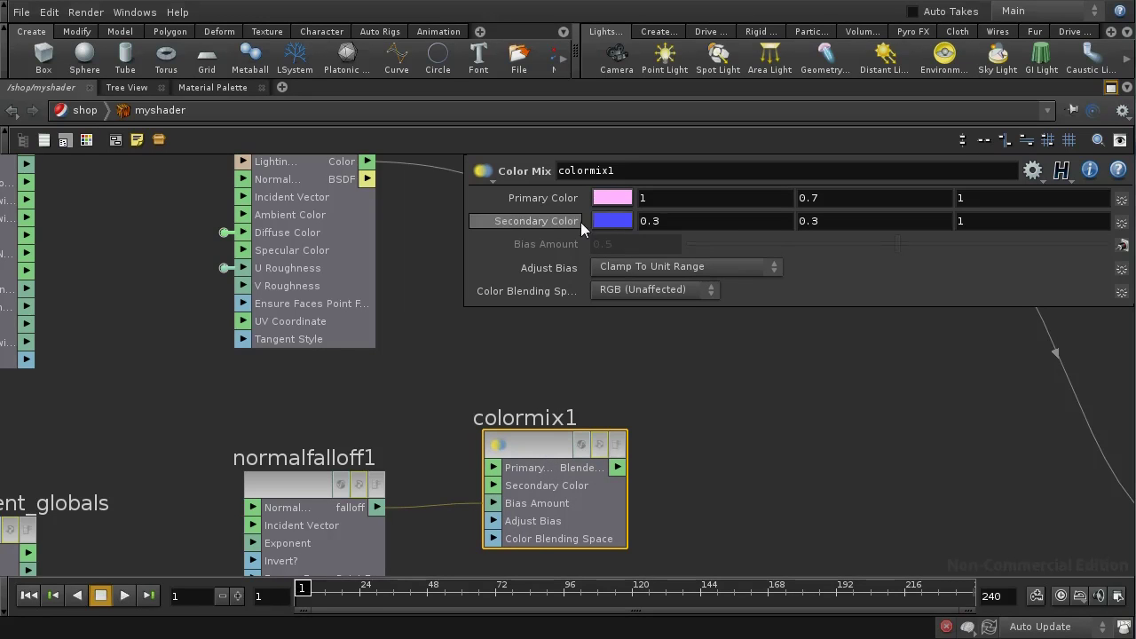
{"action": "right_click", "coordinate": [619, 196]}
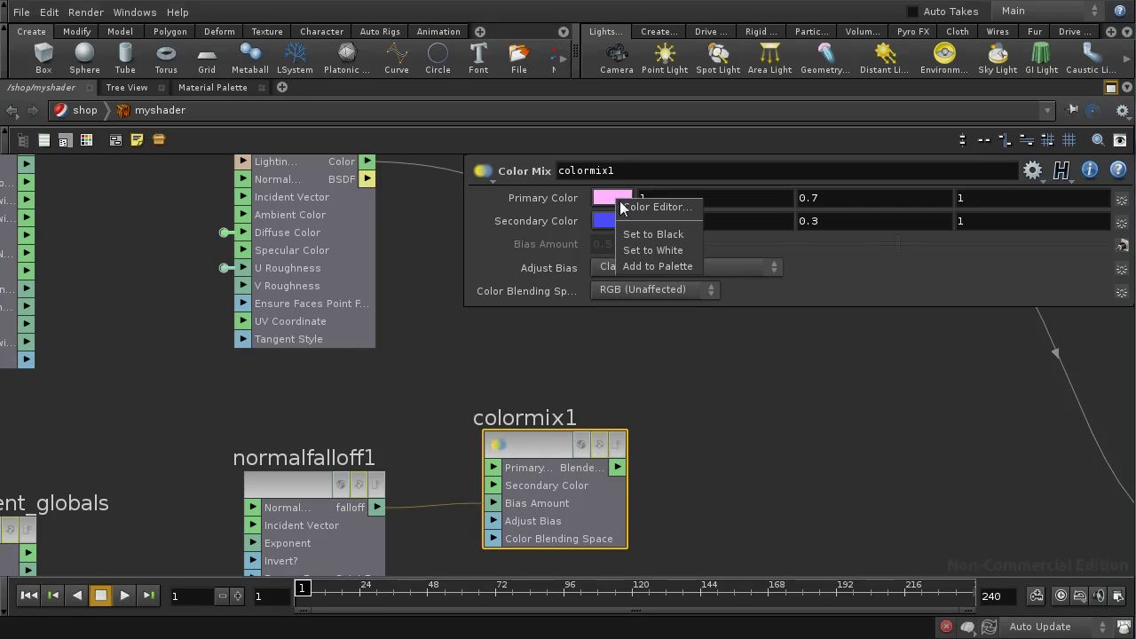
{"action": "left_click", "coordinate": [651, 234]}
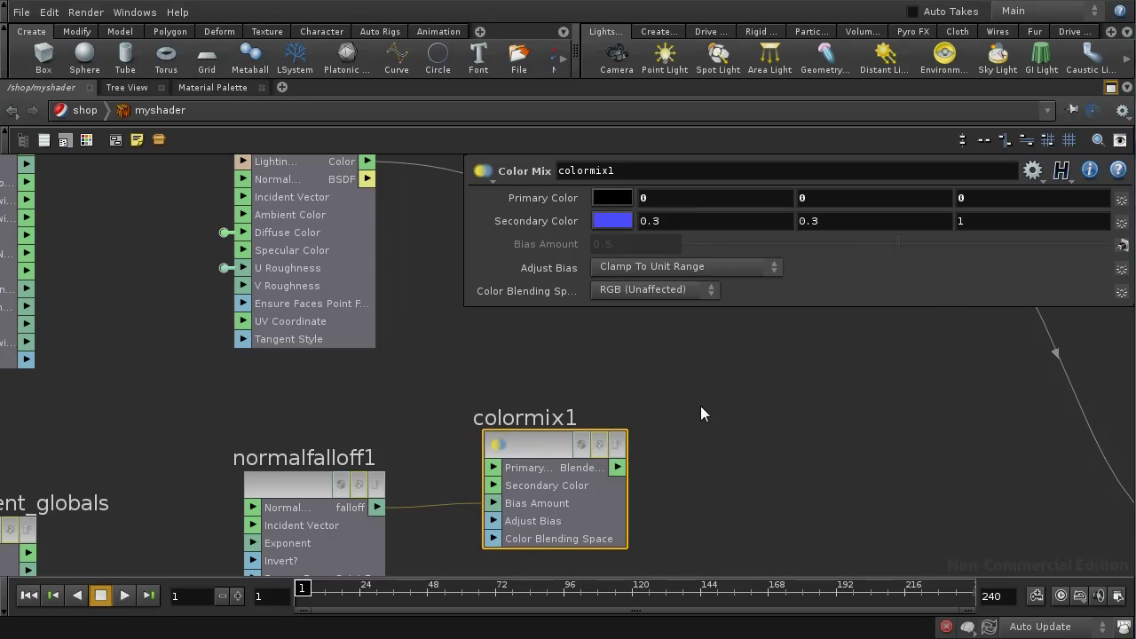
{"action": "key", "text": "p"}
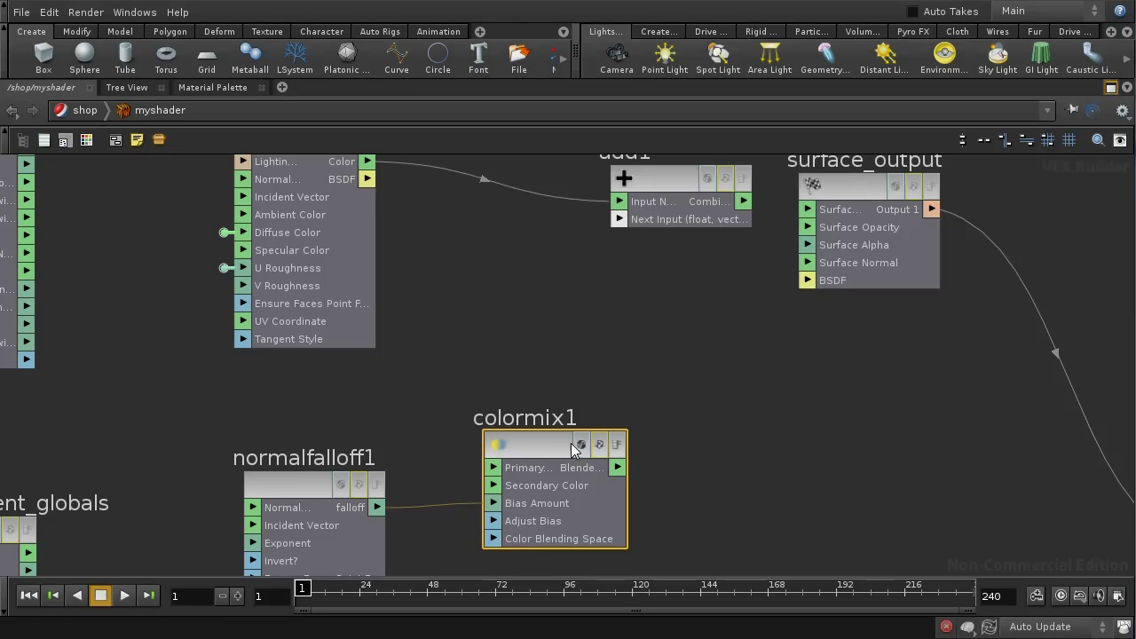
Step: Connect colormix1's blended output to add1's second input and add1's output to surface_output's Surface Color, spacing the nodes apart
{"action": "left_click_drag", "start_coordinate": [619, 468], "coordinate": [617, 221]}
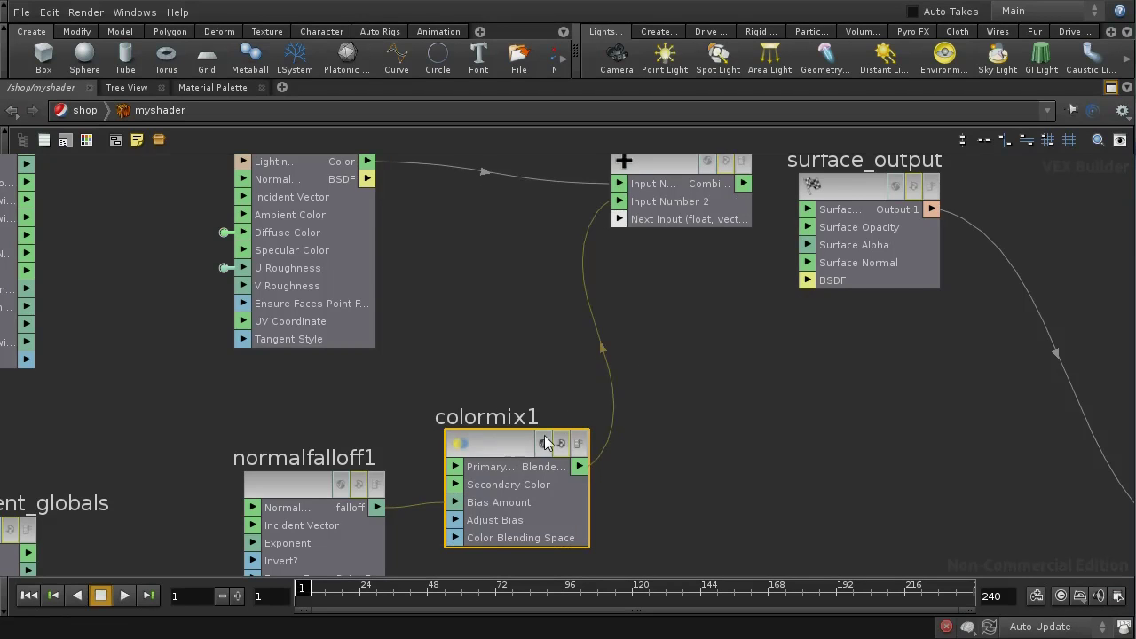
{"action": "middle_click_drag", "start_coordinate": [740, 400], "coordinate": [701, 494]}
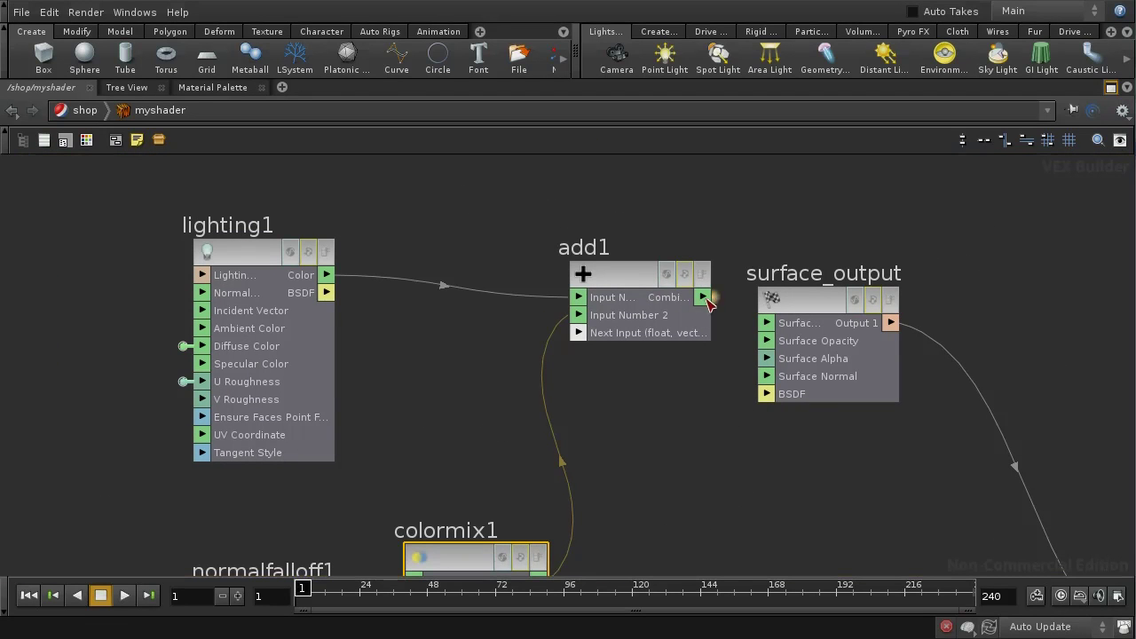
{"action": "left_click", "coordinate": [702, 298]}
{"action": "left_click", "coordinate": [765, 323]}
{"action": "left_click_drag", "start_coordinate": [804, 302], "coordinate": [885, 297]}
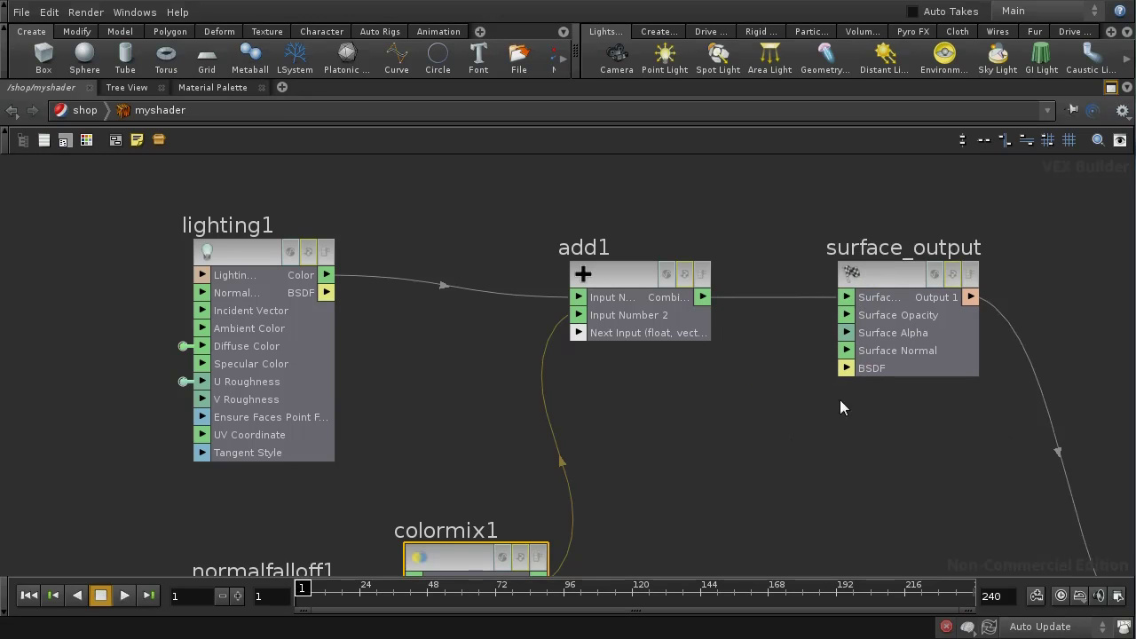
Step: Promote the Secondary Color input of colormix1 as a parameter of the shader
{"action": "middle_click_drag", "start_coordinate": [789, 489], "coordinate": [672, 476]}
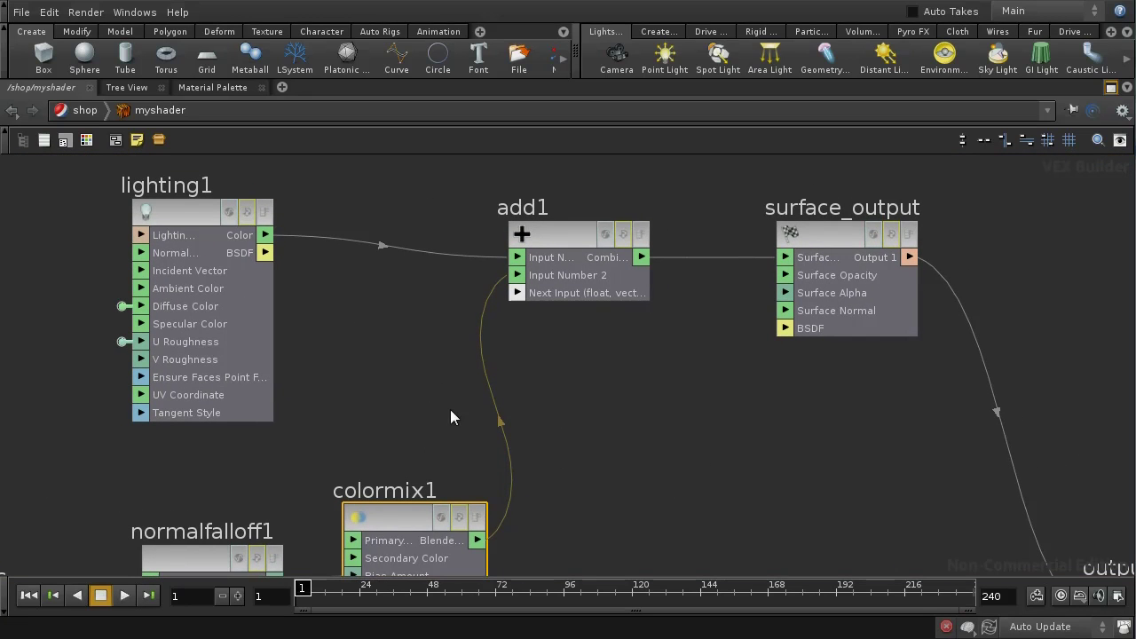
{"action": "middle_click_drag", "start_coordinate": [642, 528], "coordinate": [684, 401]}
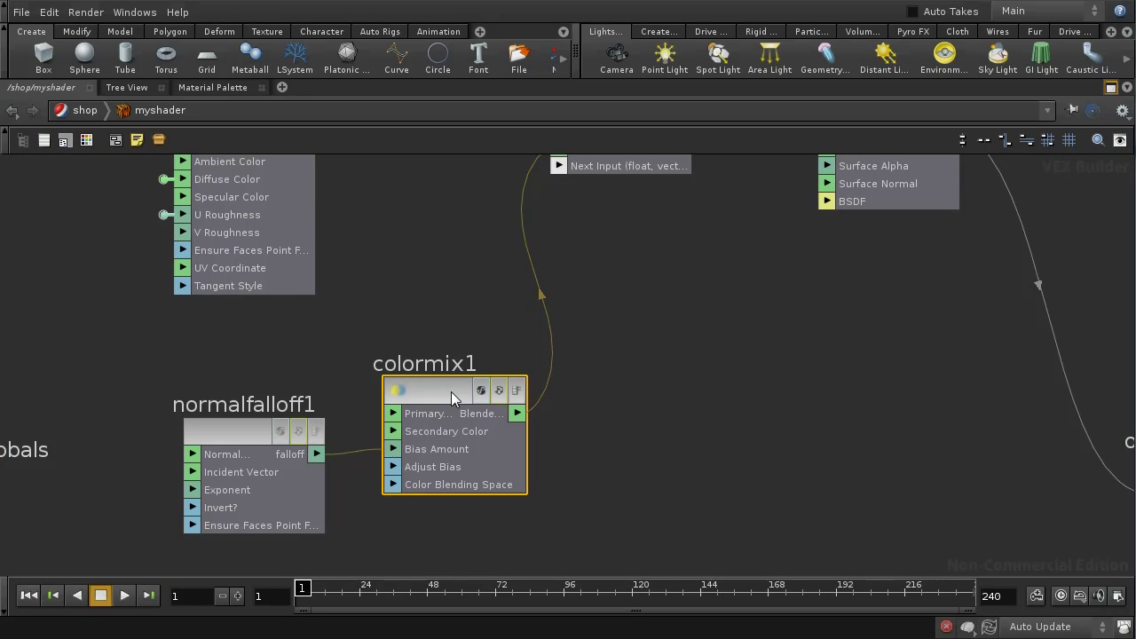
{"action": "right_click", "coordinate": [393, 432]}
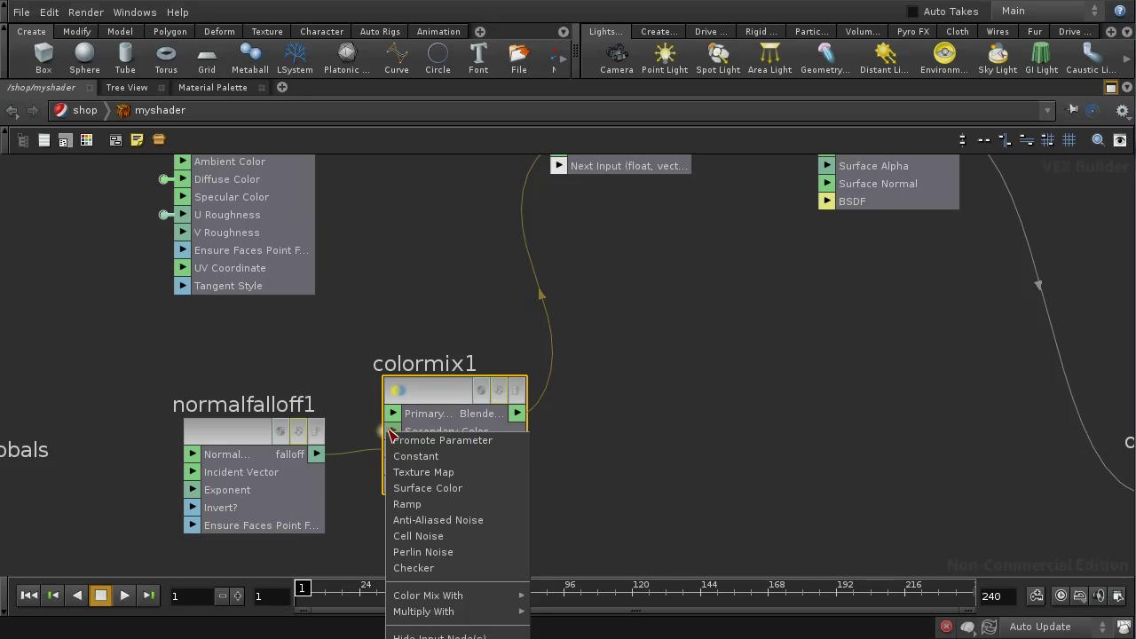
{"action": "left_click", "coordinate": [410, 439]}
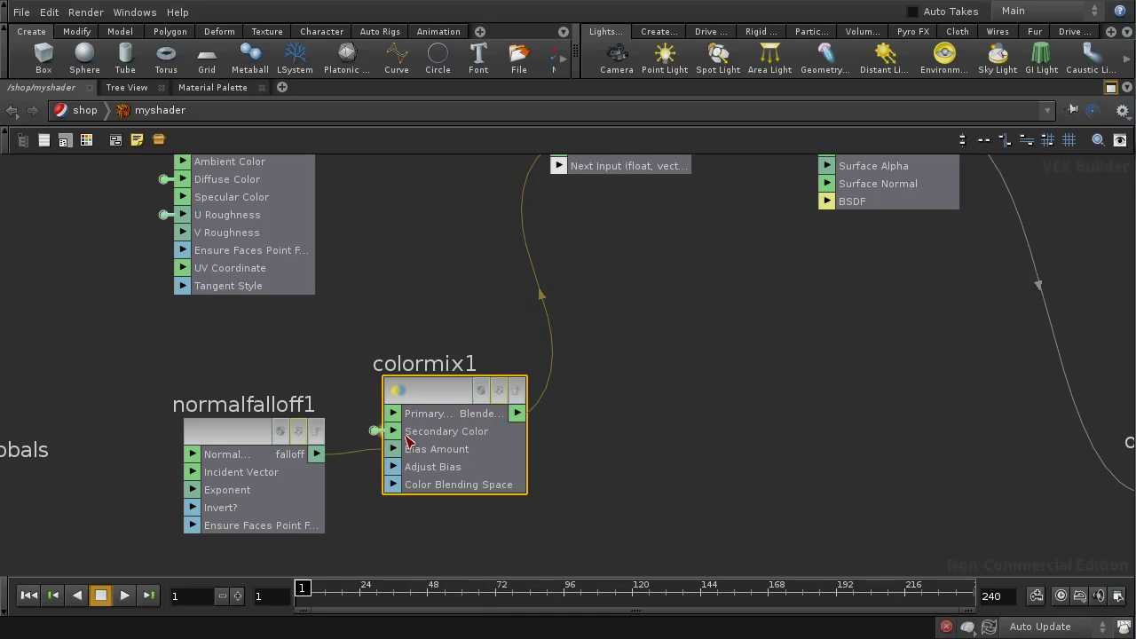
Step: Restore the maximized network pane, go up to the shop level and show the shaded sphere in the Render View
{"action": "middle_click_drag", "start_coordinate": [724, 435], "coordinate": [750, 556]}
{"action": "scroll", "coordinate": [750, 557], "scroll_direction": "down", "scroll_amount": 5}
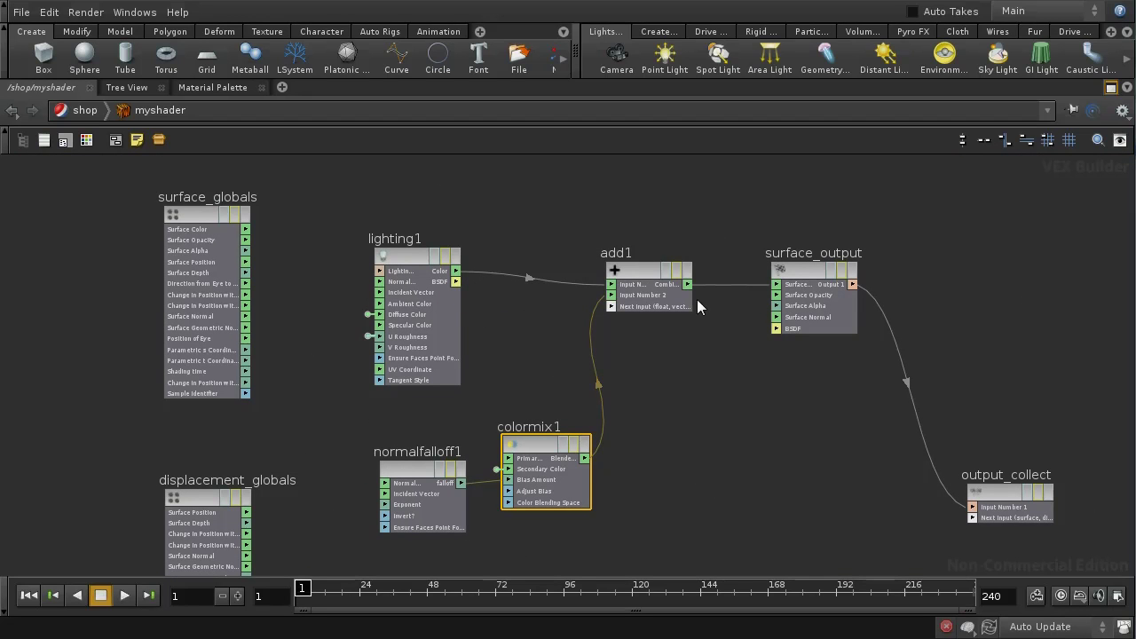
{"action": "middle_click_drag", "start_coordinate": [761, 448], "coordinate": [671, 423]}
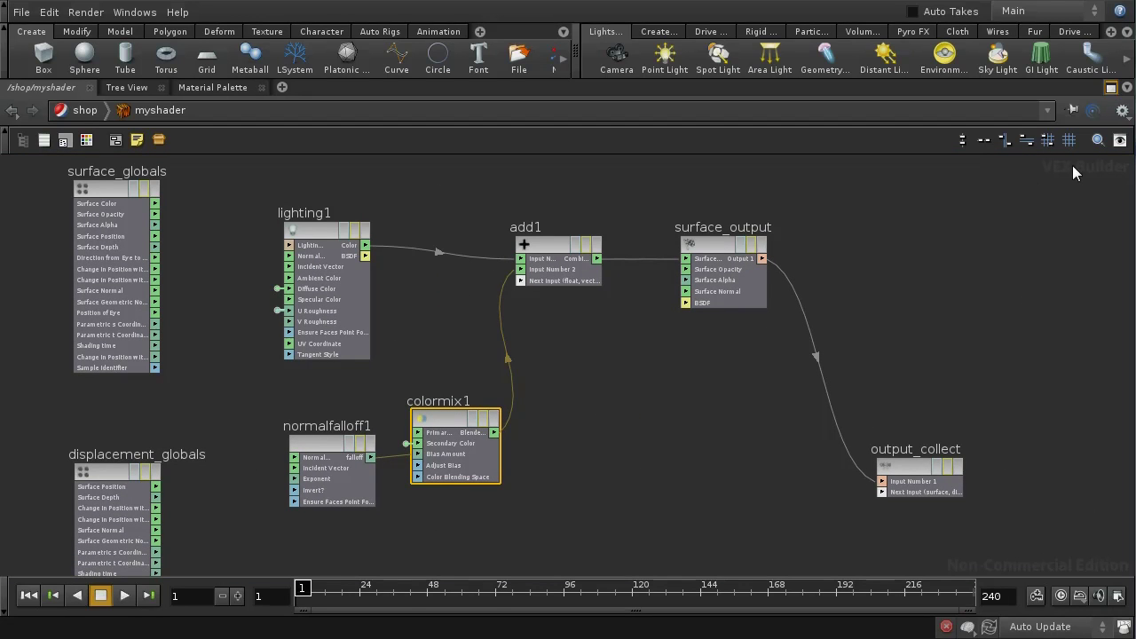
{"action": "middle_click_drag", "start_coordinate": [1009, 381], "coordinate": [1028, 400]}
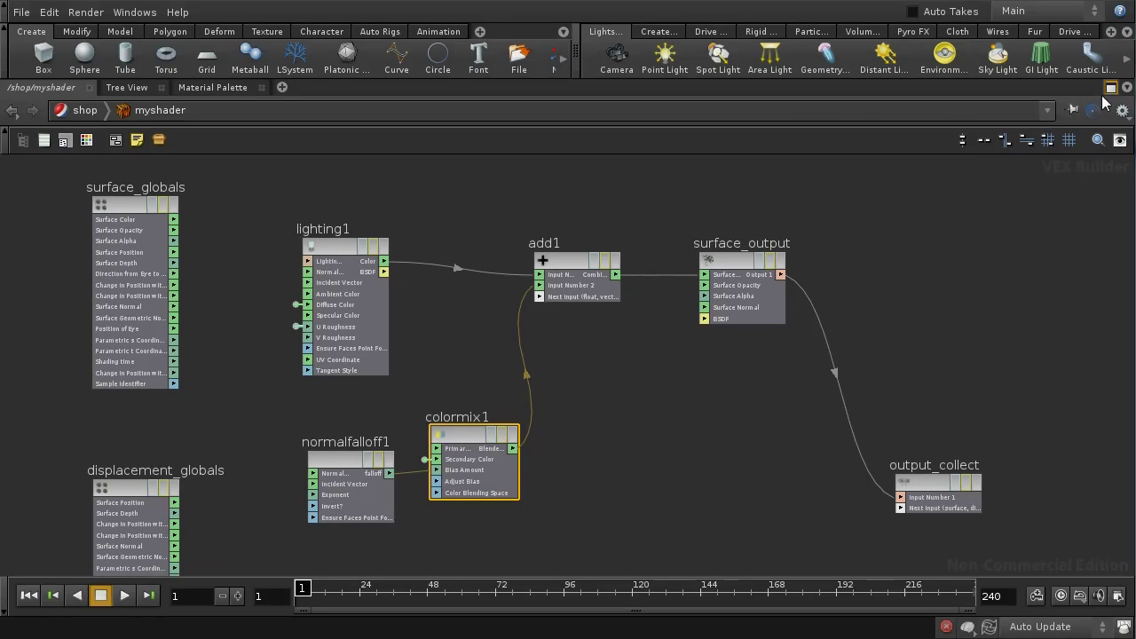
{"action": "left_click", "coordinate": [1110, 88]}
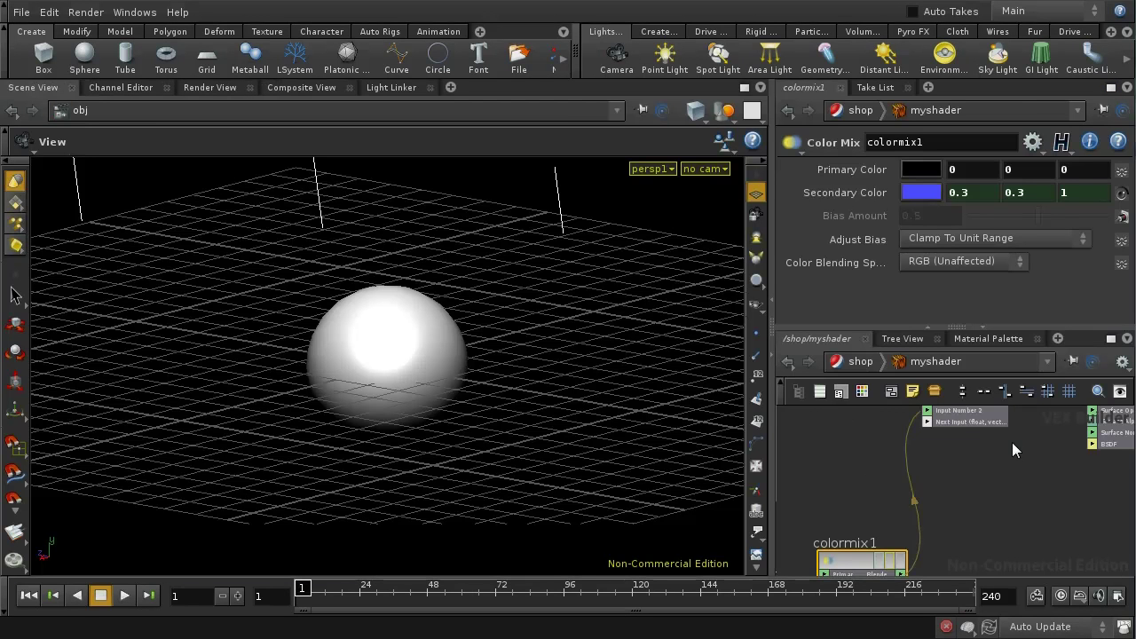
{"action": "left_click", "coordinate": [860, 361]}
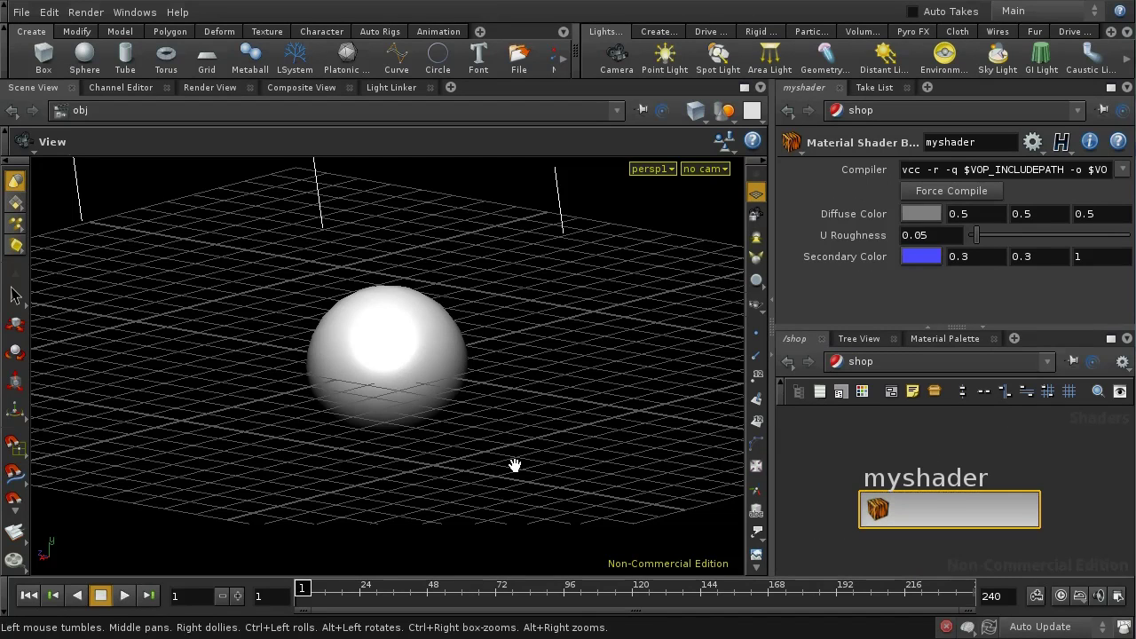
{"action": "left_click", "coordinate": [210, 87]}
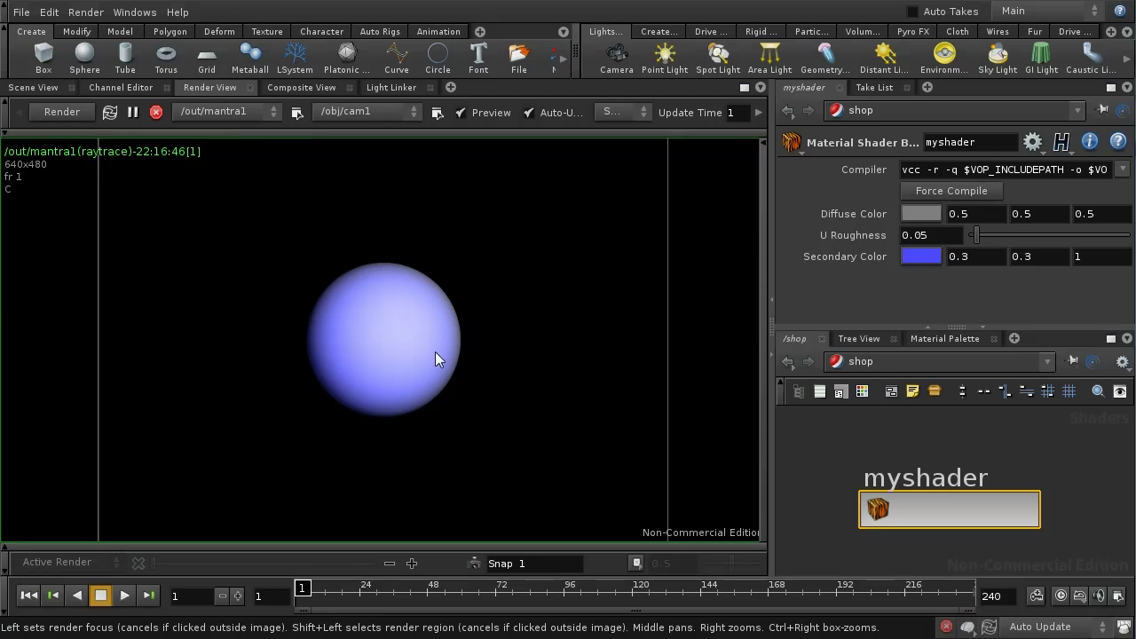
Step: Go back inside myshader and raise the Exponent of normalfalloff1 to 4.96
{"action": "double_click", "coordinate": [921, 507]}
{"action": "key", "text": "h"}
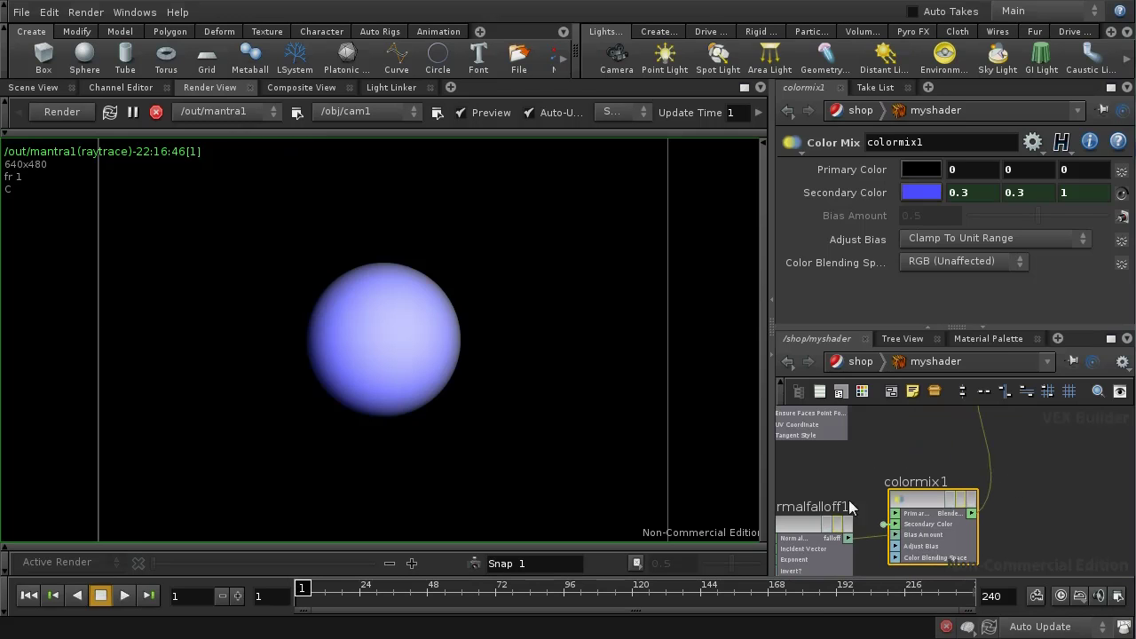
{"action": "left_click", "coordinate": [799, 524]}
{"action": "middle_click_drag", "start_coordinate": [848, 464], "coordinate": [906, 440]}
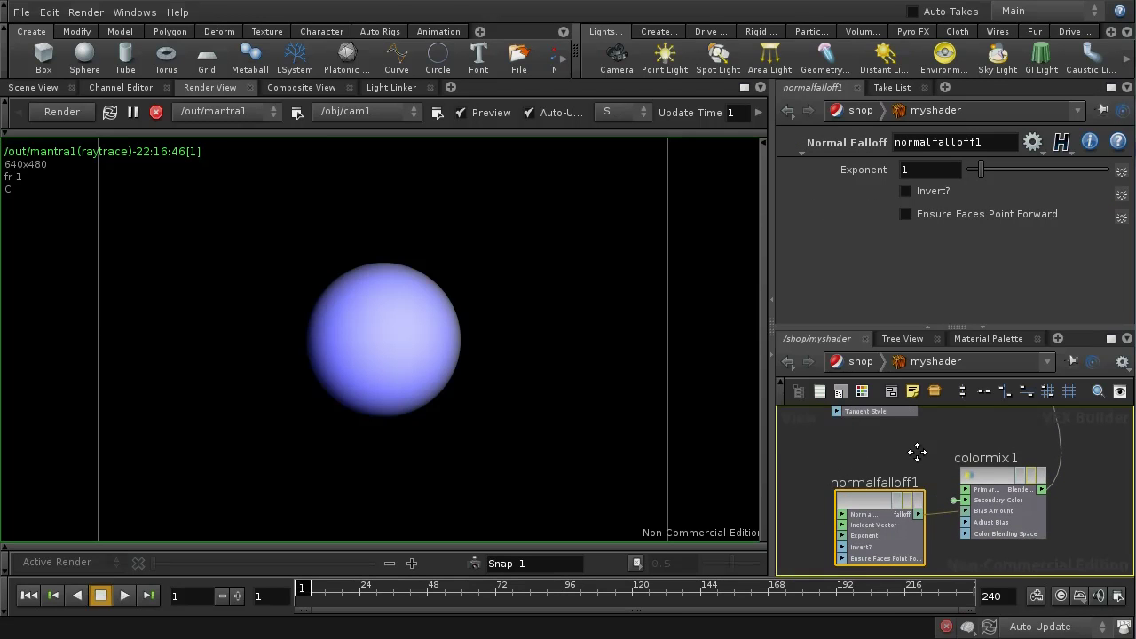
{"action": "left_click_drag", "start_coordinate": [982, 174], "coordinate": [1036, 178]}
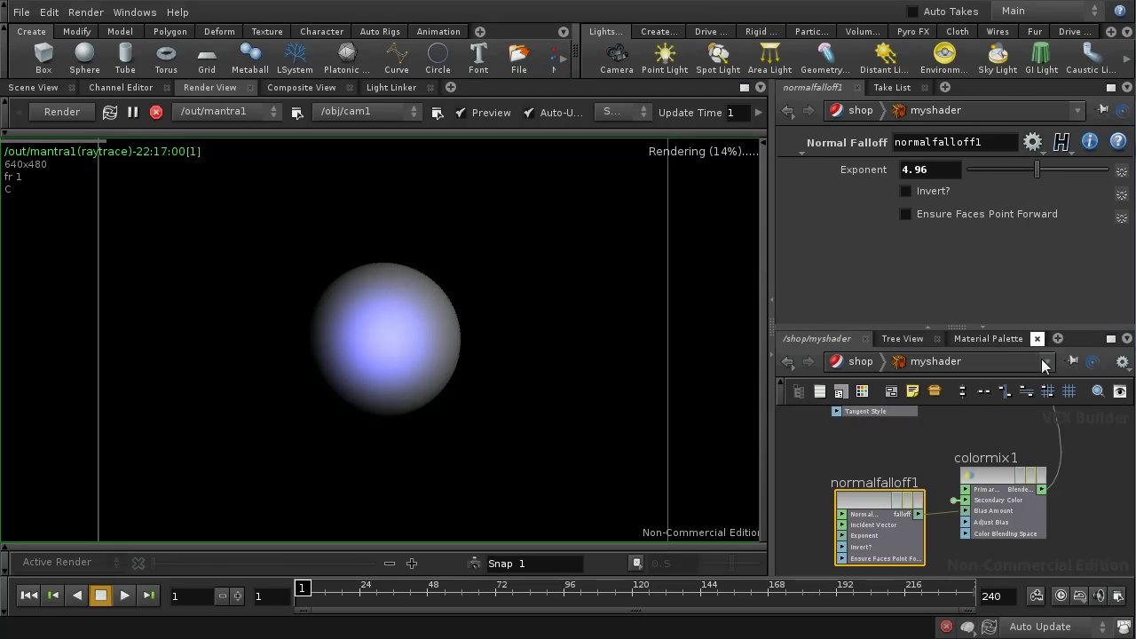
Step: Review the myshader network from lighting1 and add1 through surface_output to output_collect, and check its promoted parameters at the shop level
{"action": "middle_click_drag", "start_coordinate": [1101, 468], "coordinate": [971, 527]}
{"action": "middle_click_drag", "start_coordinate": [1008, 440], "coordinate": [908, 438]}
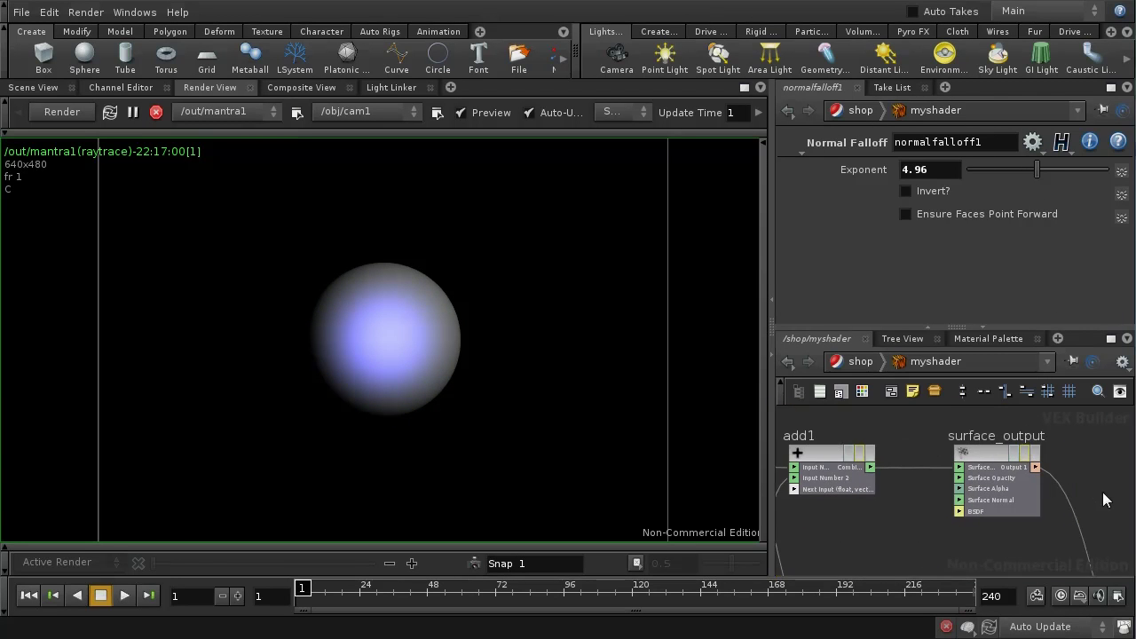
{"action": "middle_click_drag", "start_coordinate": [1103, 491], "coordinate": [1014, 476]}
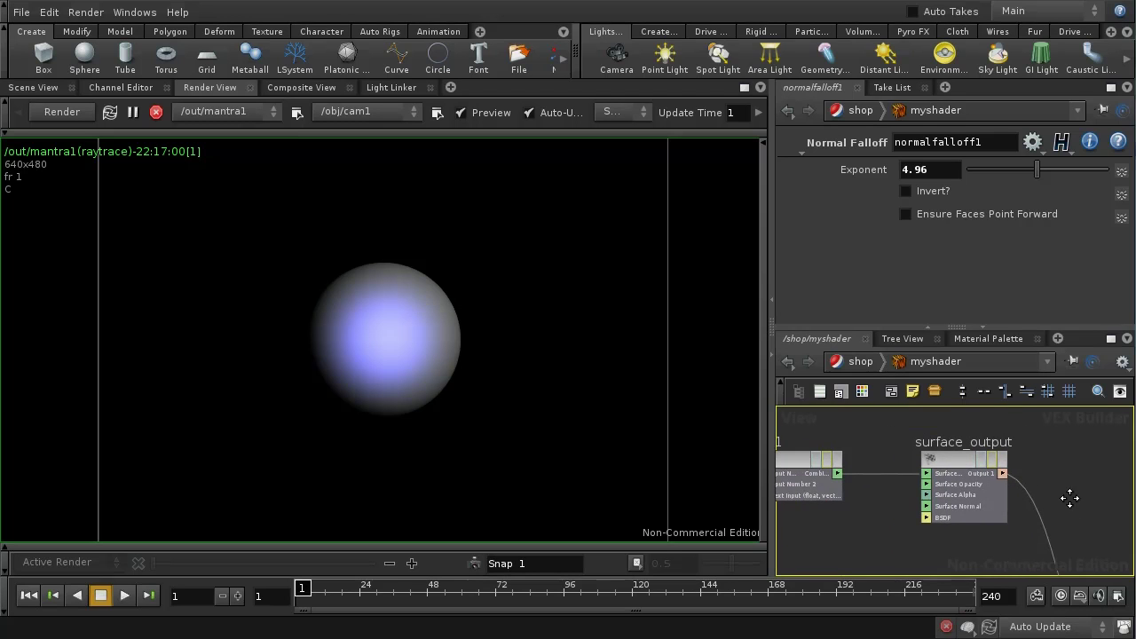
{"action": "middle_click_drag", "start_coordinate": [893, 538], "coordinate": [947, 534]}
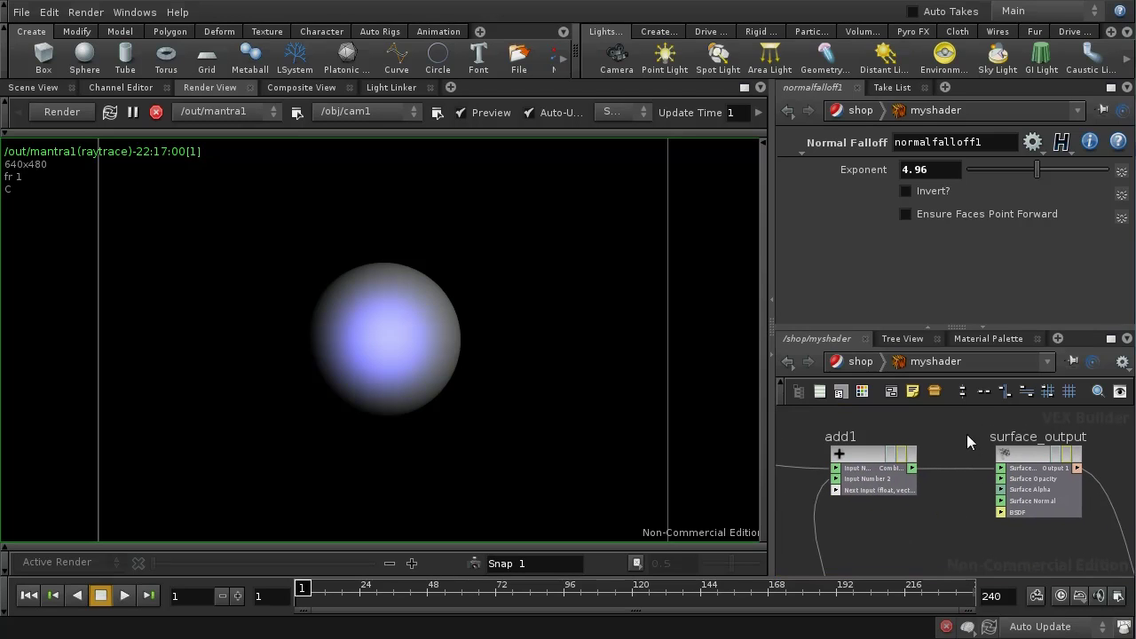
{"action": "middle_click_drag", "start_coordinate": [1077, 464], "coordinate": [973, 465]}
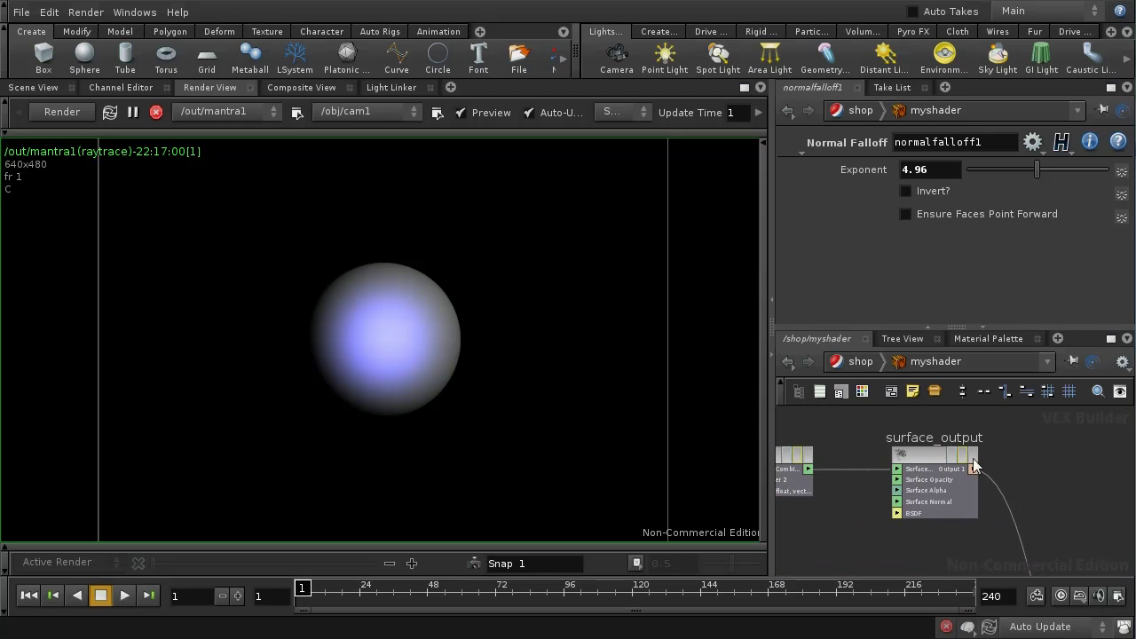
{"action": "middle_click_drag", "start_coordinate": [1039, 494], "coordinate": [983, 438]}
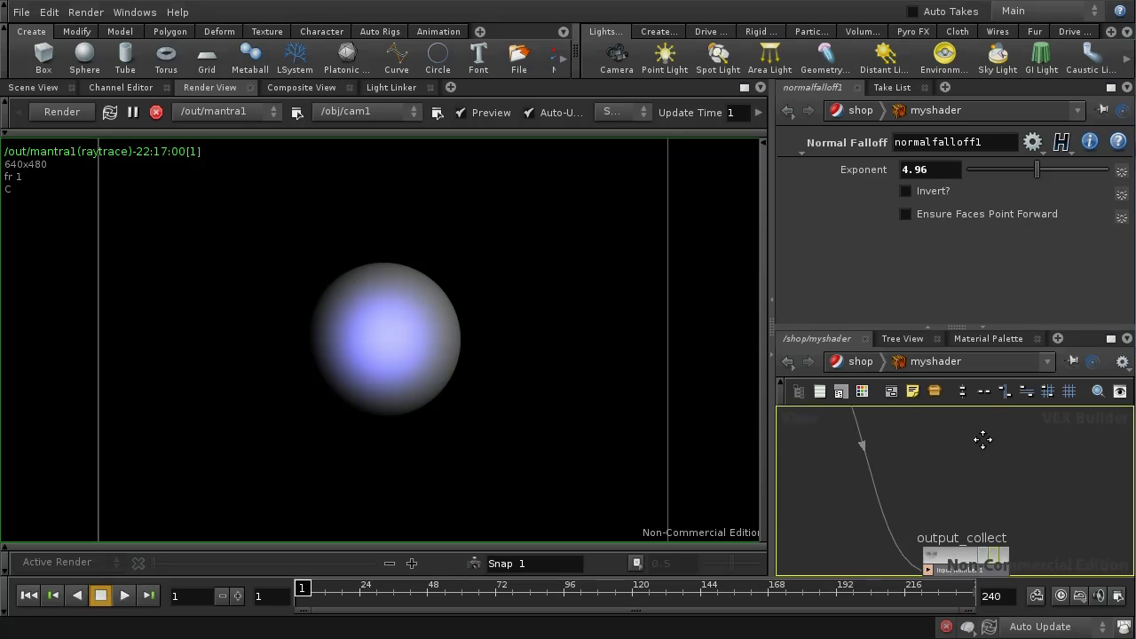
{"action": "middle_click_drag", "start_coordinate": [891, 422], "coordinate": [926, 461]}
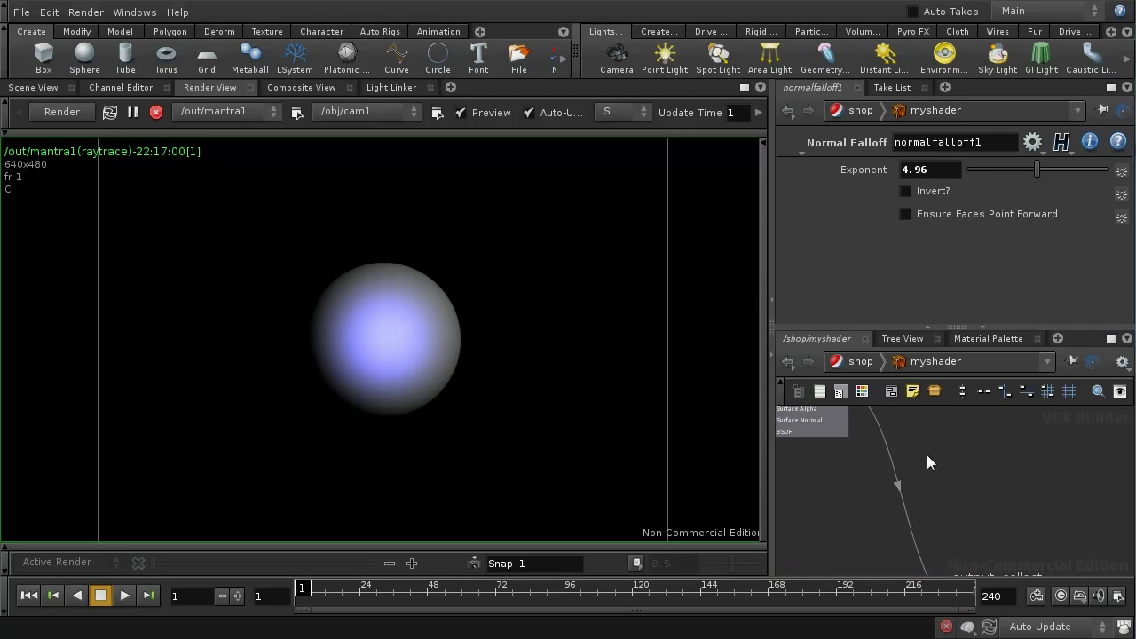
{"action": "left_click", "coordinate": [861, 362]}
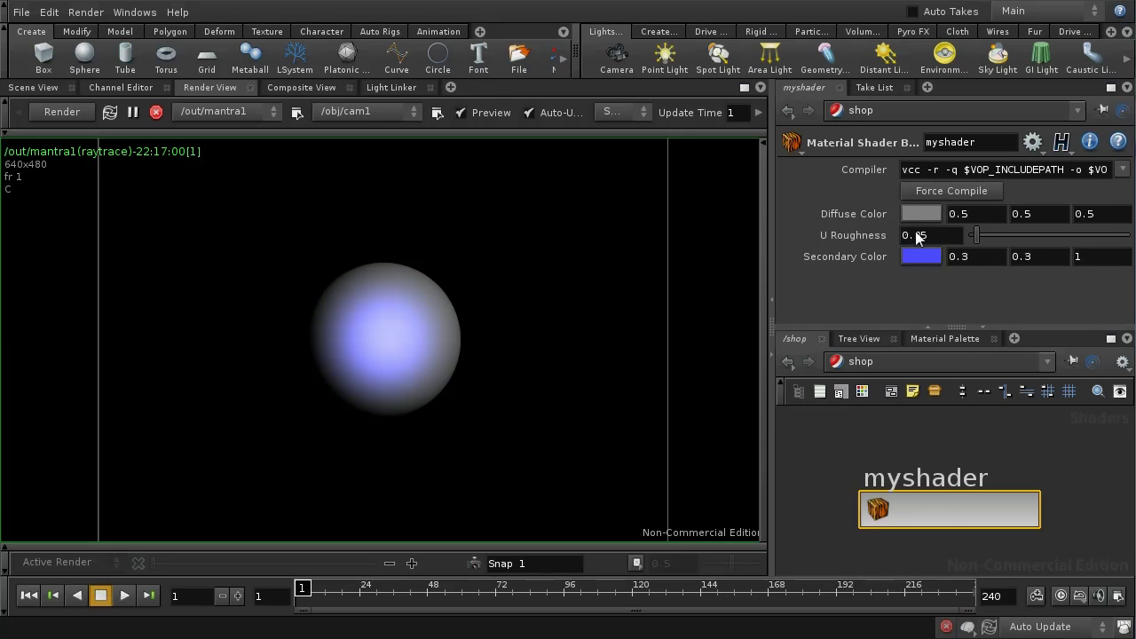
{"action": "double_click", "coordinate": [948, 513]}
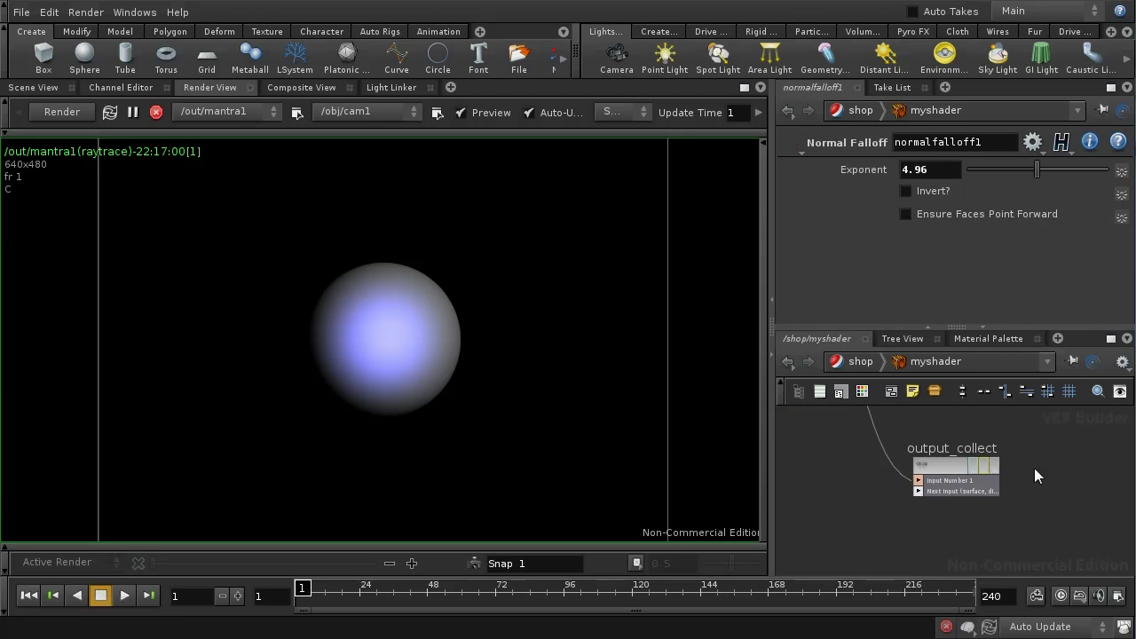
{"action": "middle_click_drag", "start_coordinate": [1033, 467], "coordinate": [948, 445]}
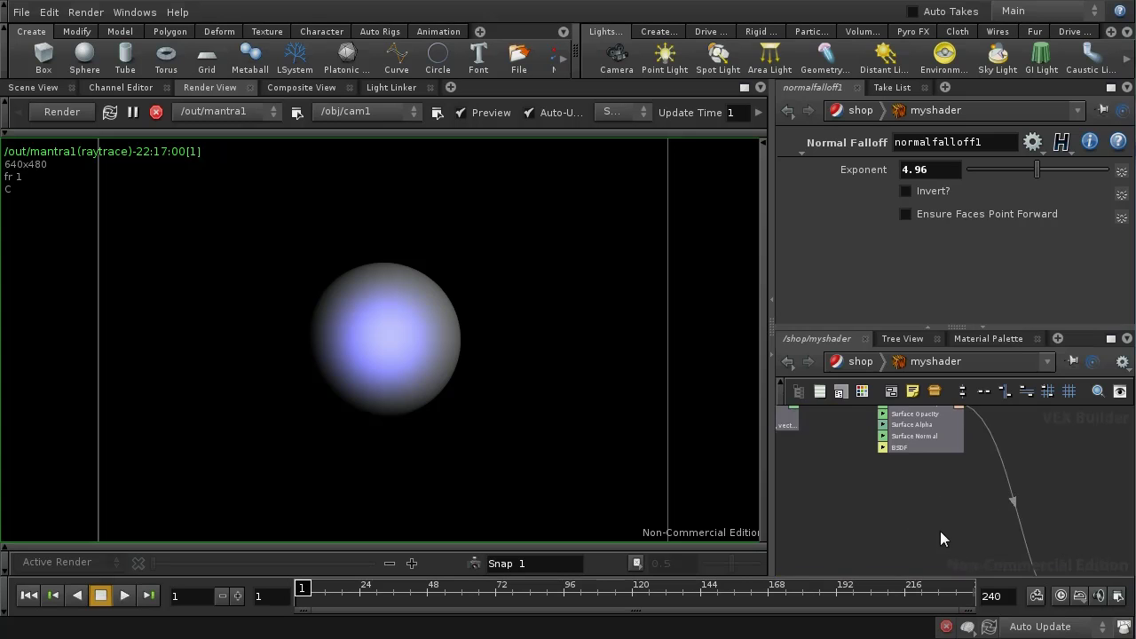
{"action": "middle_click_drag", "start_coordinate": [939, 530], "coordinate": [922, 514]}
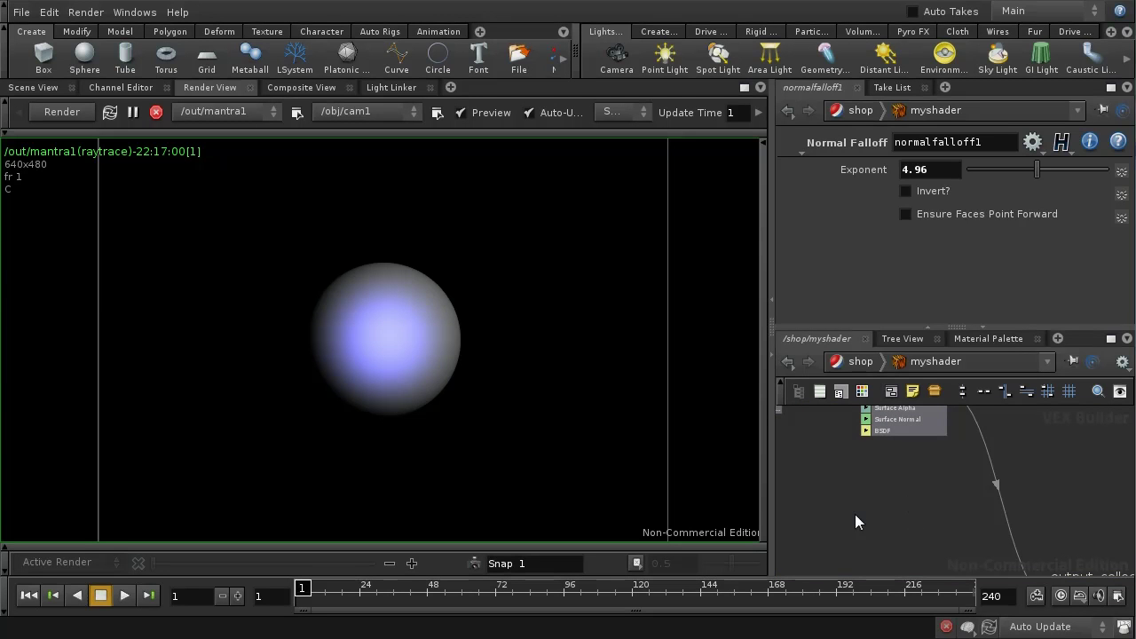
{"action": "mouse_move", "coordinate": [854, 522]}
{"action": "middle_mouse_down"}
{"action": "mouse_move", "coordinate": [917, 538]}
{"action": "mouse_move", "coordinate": [873, 530]}
{"action": "mouse_move", "coordinate": [897, 550]}
{"action": "mouse_move", "coordinate": [873, 535]}
{"action": "mouse_move", "coordinate": [968, 545]}
{"action": "middle_mouse_up"}
{"action": "mouse_move", "coordinate": [827, 528]}
{"action": "middle_mouse_down"}
{"action": "mouse_move", "coordinate": [857, 507]}
{"action": "mouse_move", "coordinate": [931, 509]}
{"action": "middle_mouse_up"}
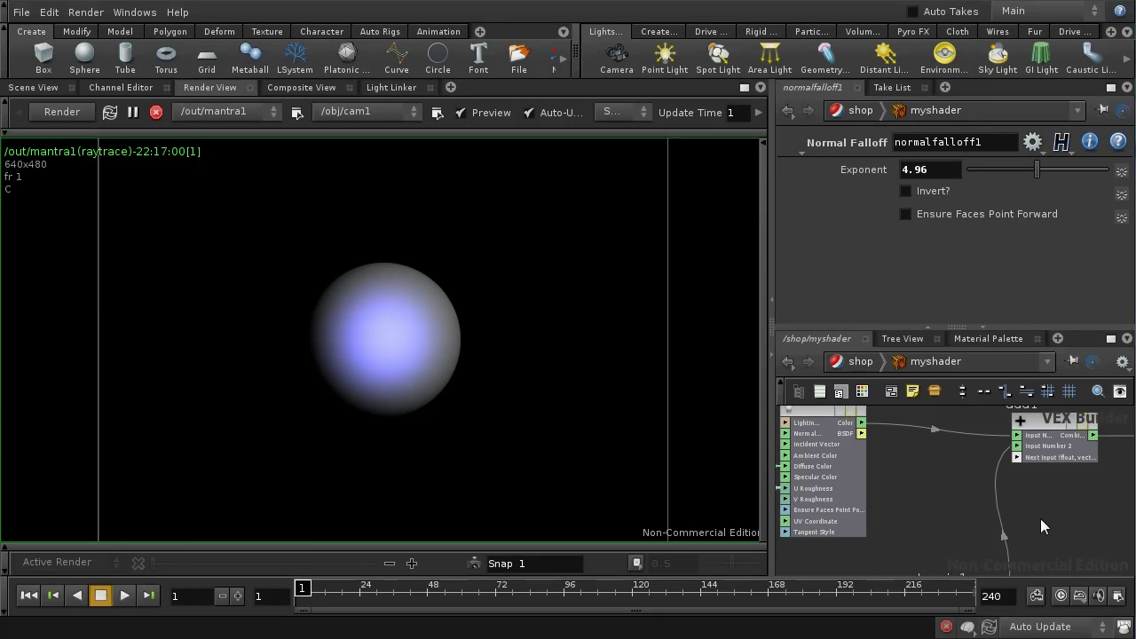
{"action": "middle_click_drag", "start_coordinate": [1041, 518], "coordinate": [931, 546]}
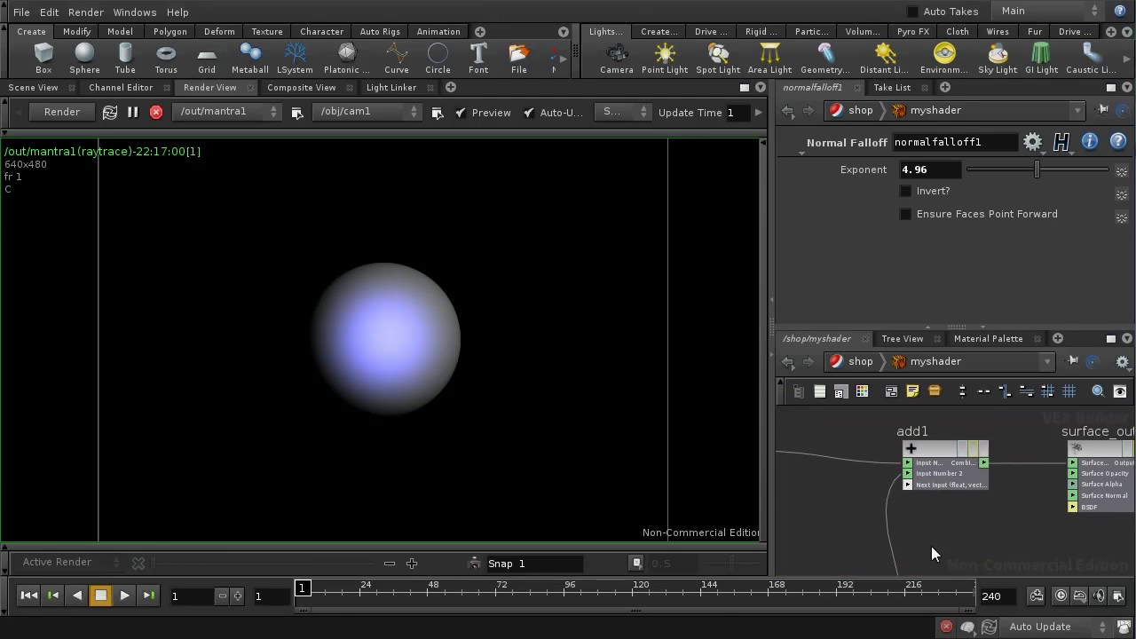